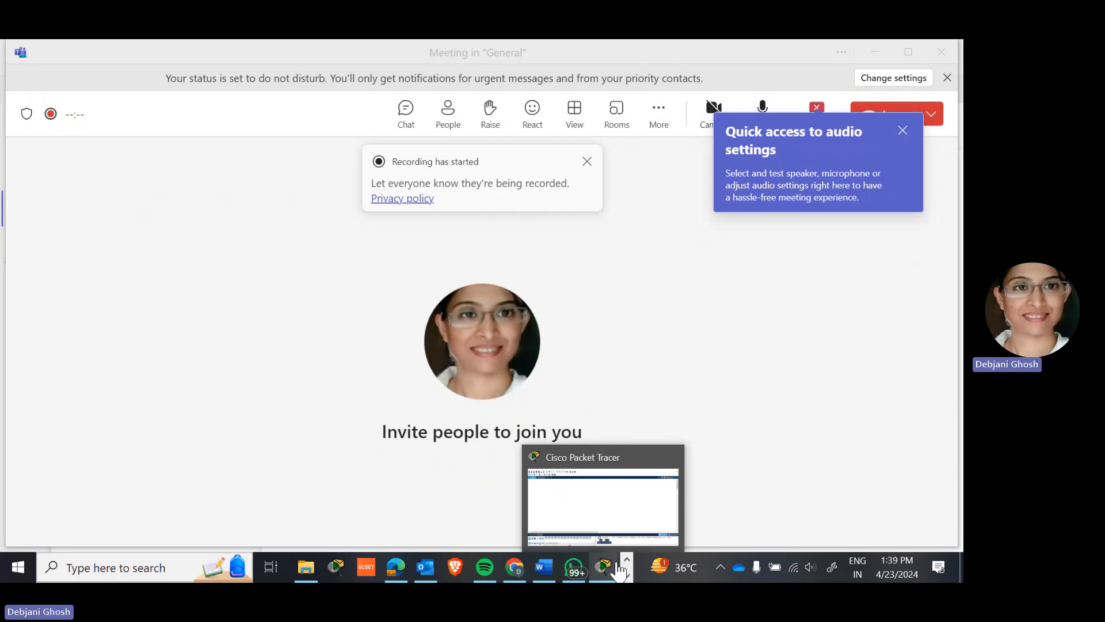
Step: Switch from the meeting window to the Paint window and study the EIGRP network topology diagram
click(599, 510)
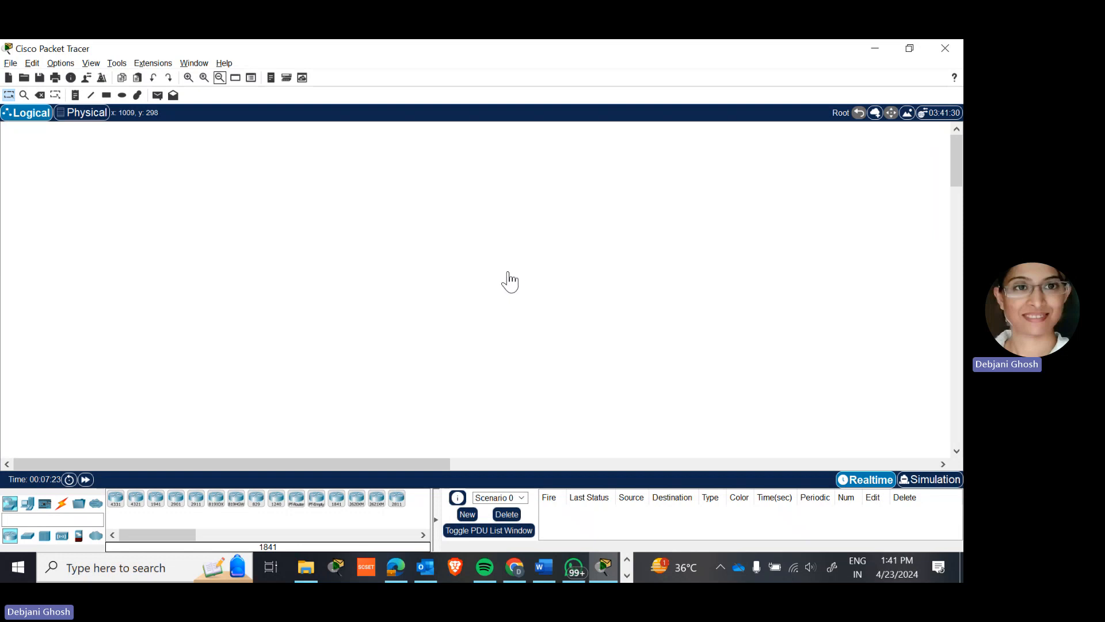
click(628, 574)
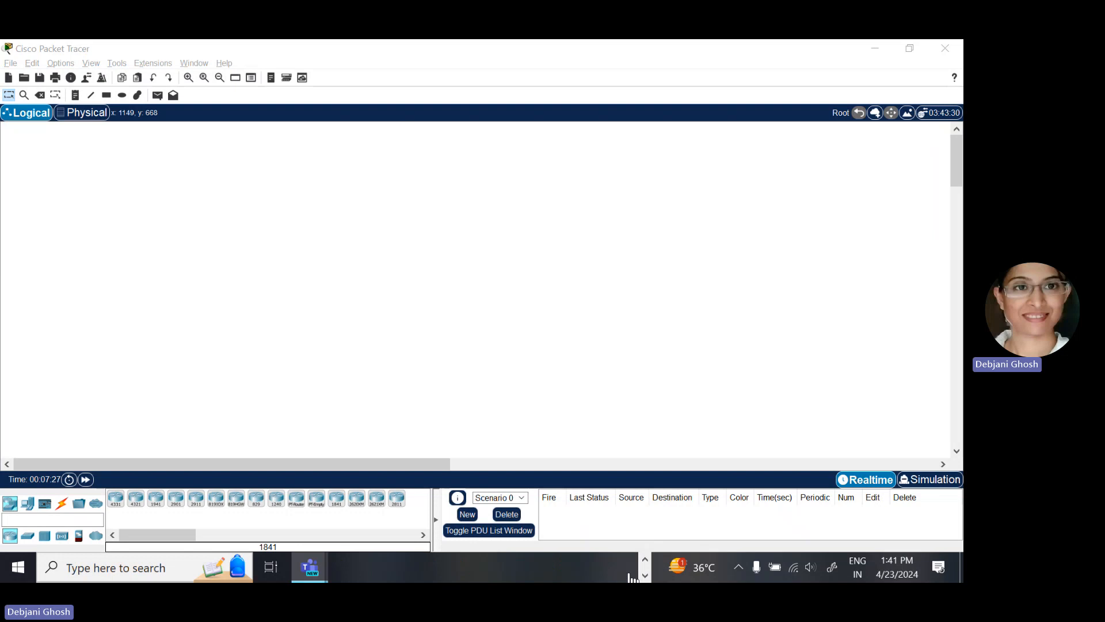
key(alt+Tab)
key(alt+Tab)
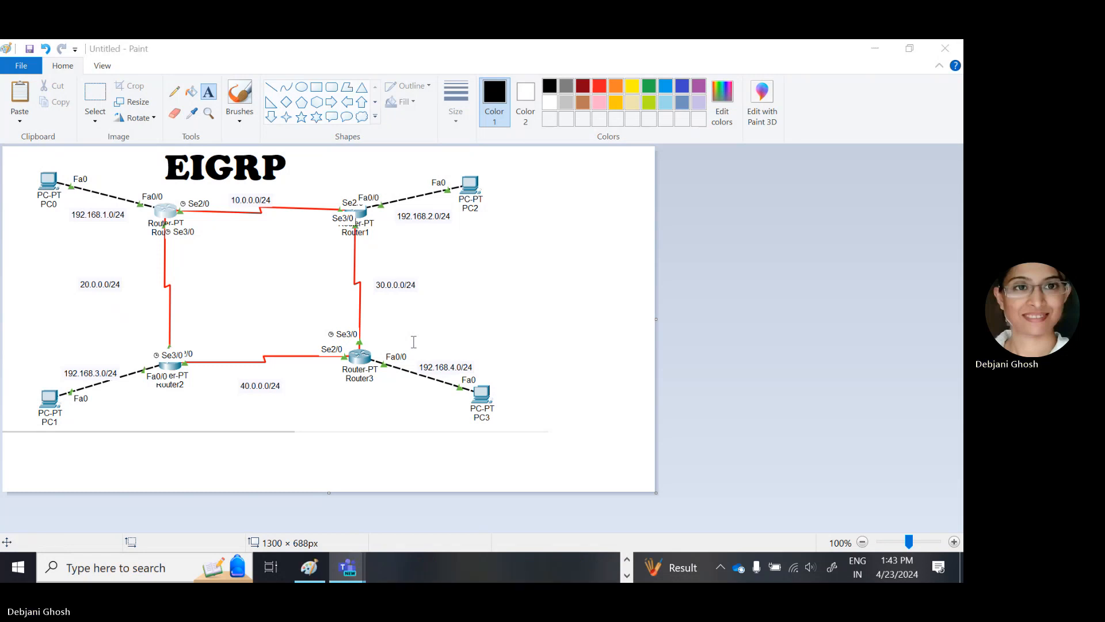
Step: Switch to the empty Cisco Packet Tracer workspace, checking the EIGRP topology diagram in Paint once more
click(628, 574)
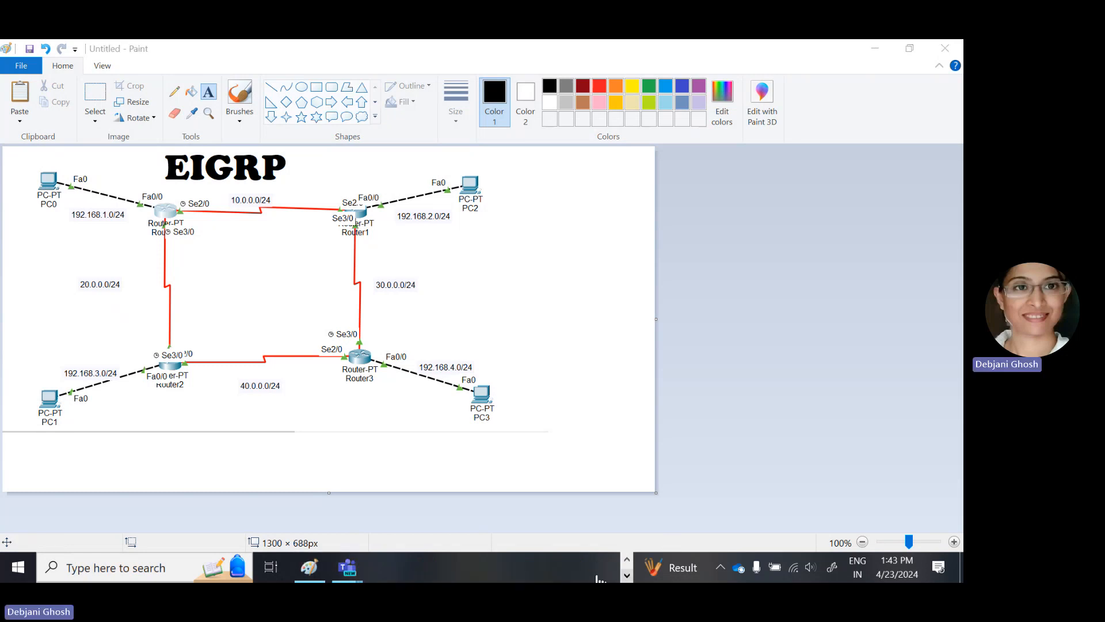
click(630, 560)
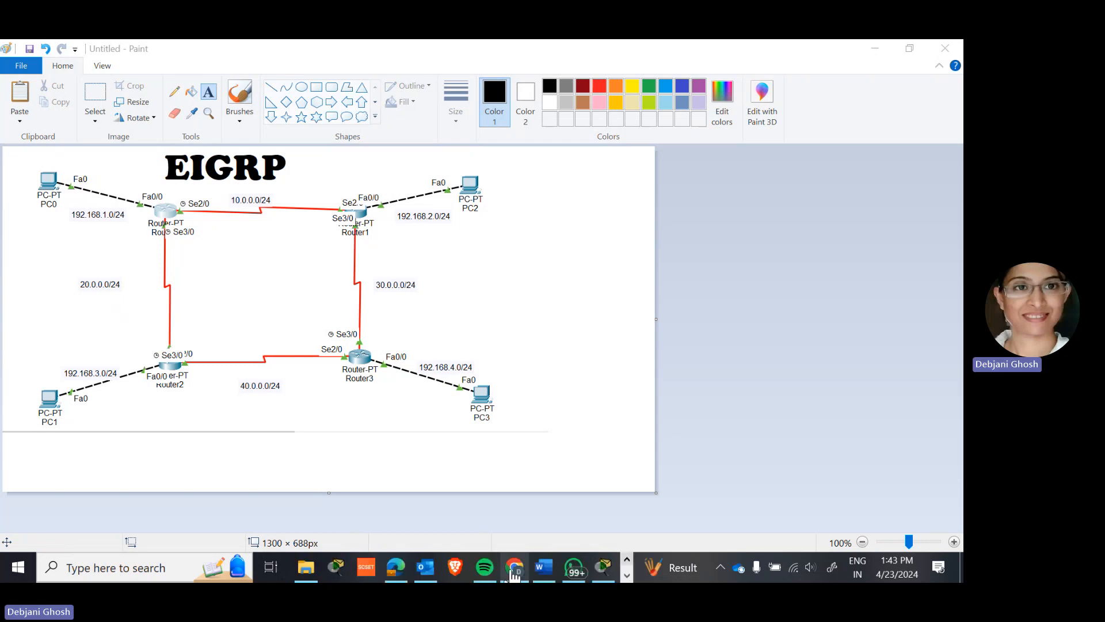
click(614, 571)
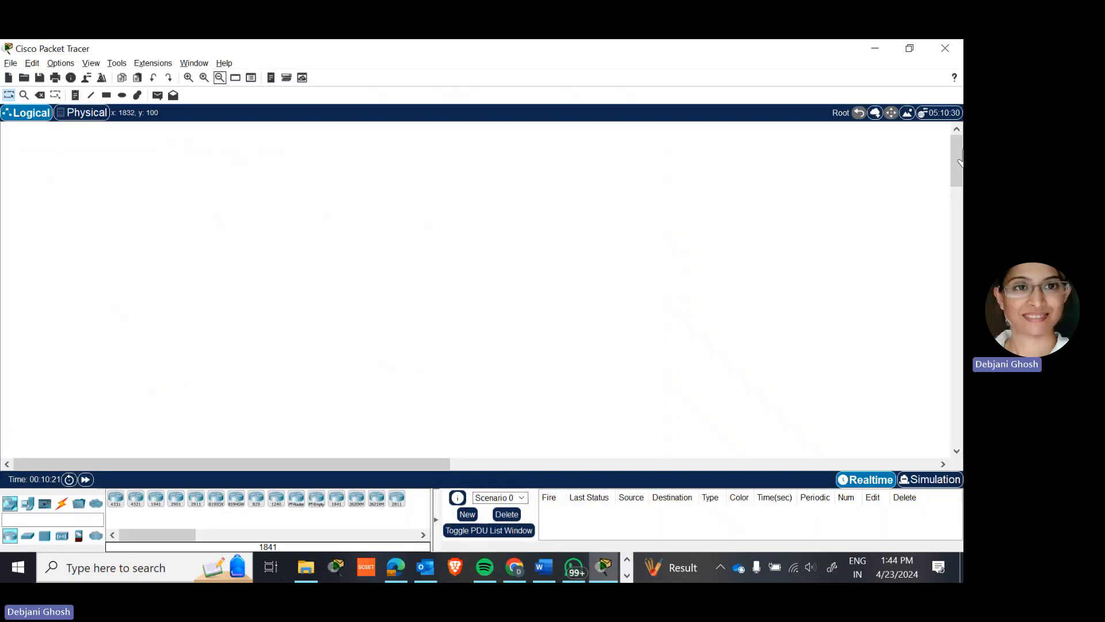
key(alt+Tab)
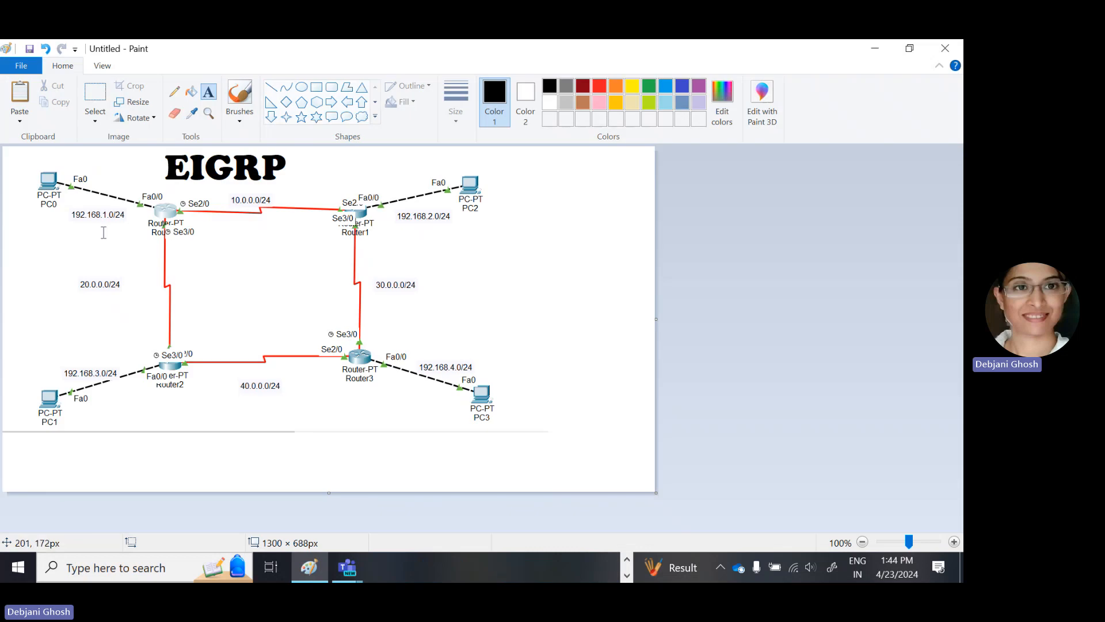
key(alt+Tab)
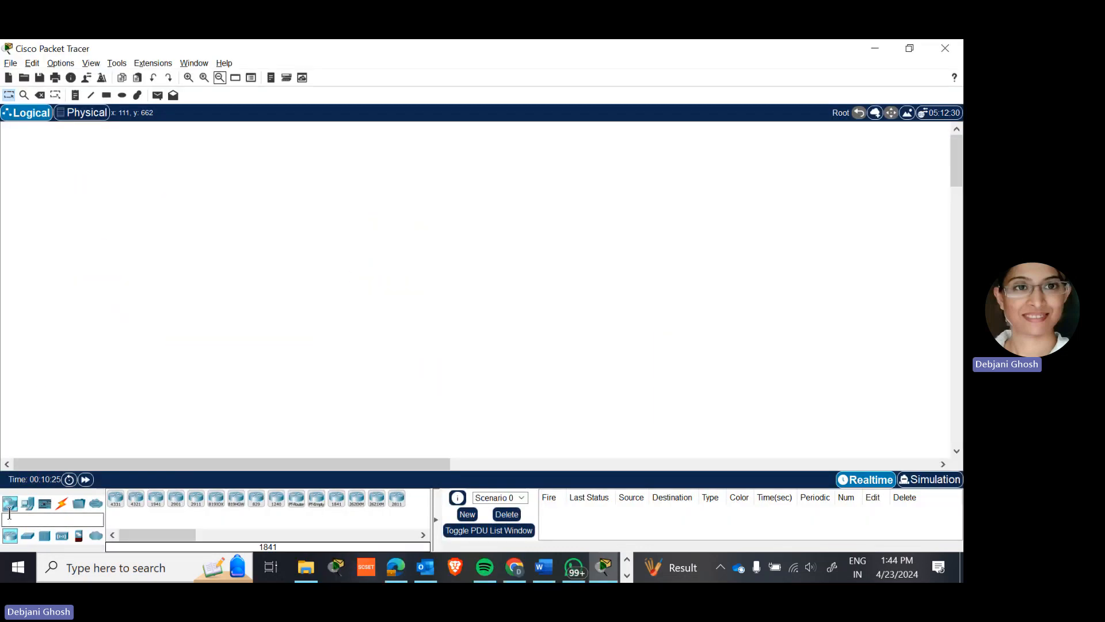
Step: Place four Router-PT routers in a square: Router0 and Router1 in the upper row, Router2 and Router3 below them
click(297, 499)
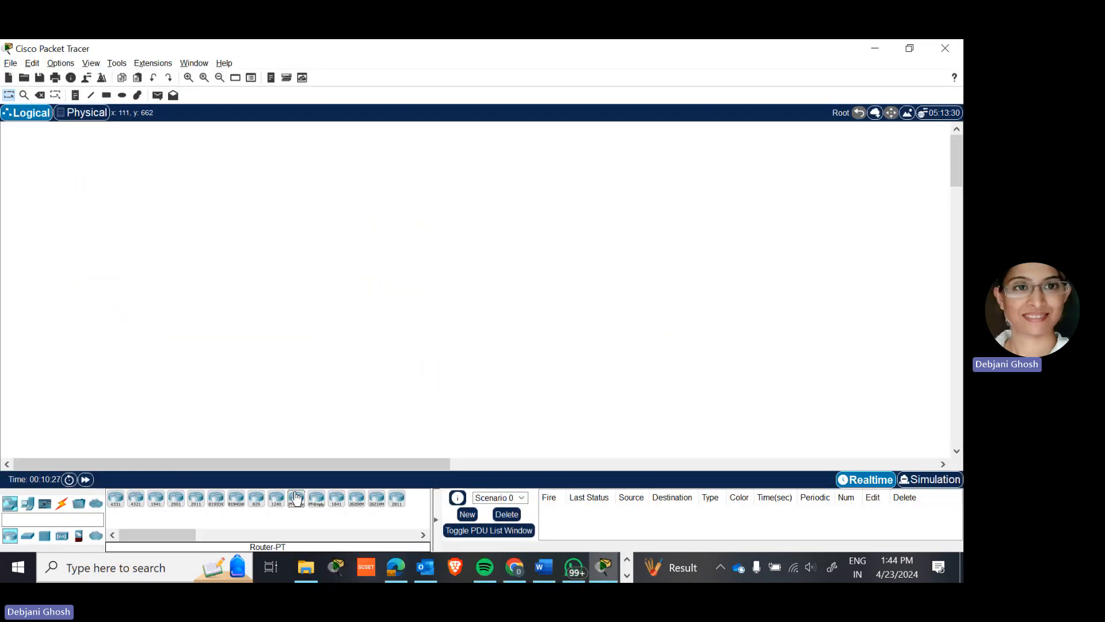
click(291, 226)
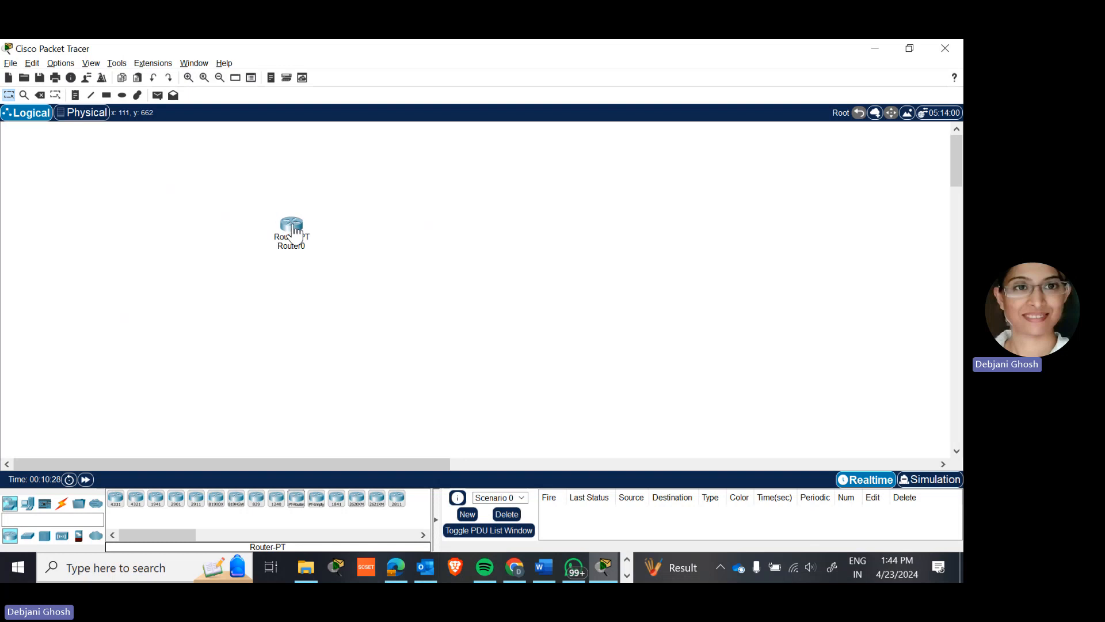
click(296, 498)
click(508, 232)
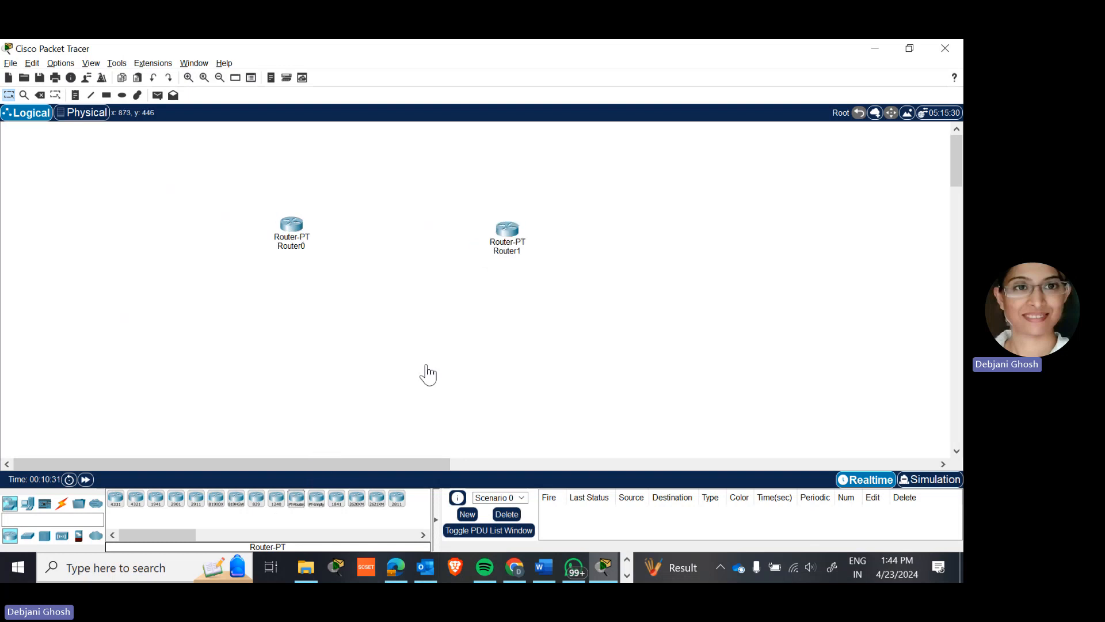
click(297, 499)
click(287, 368)
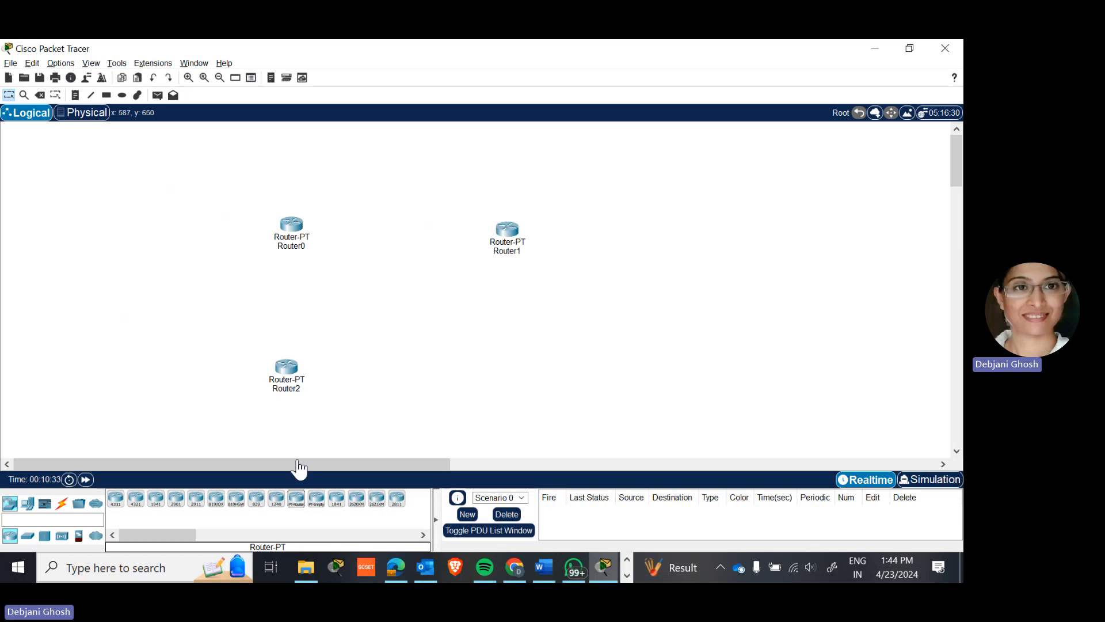
click(296, 499)
click(510, 371)
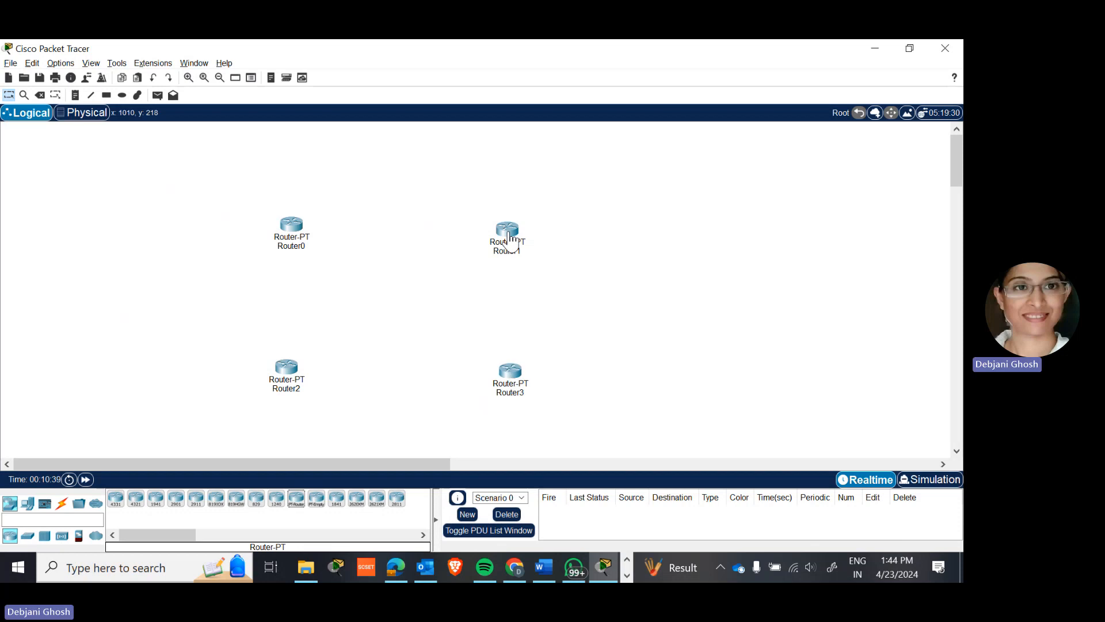
Step: Place four PC-PT computers at the outer corners of the router square: PC0, PC1, PC2 and PC3
mouse_move(509, 237)
click(27, 503)
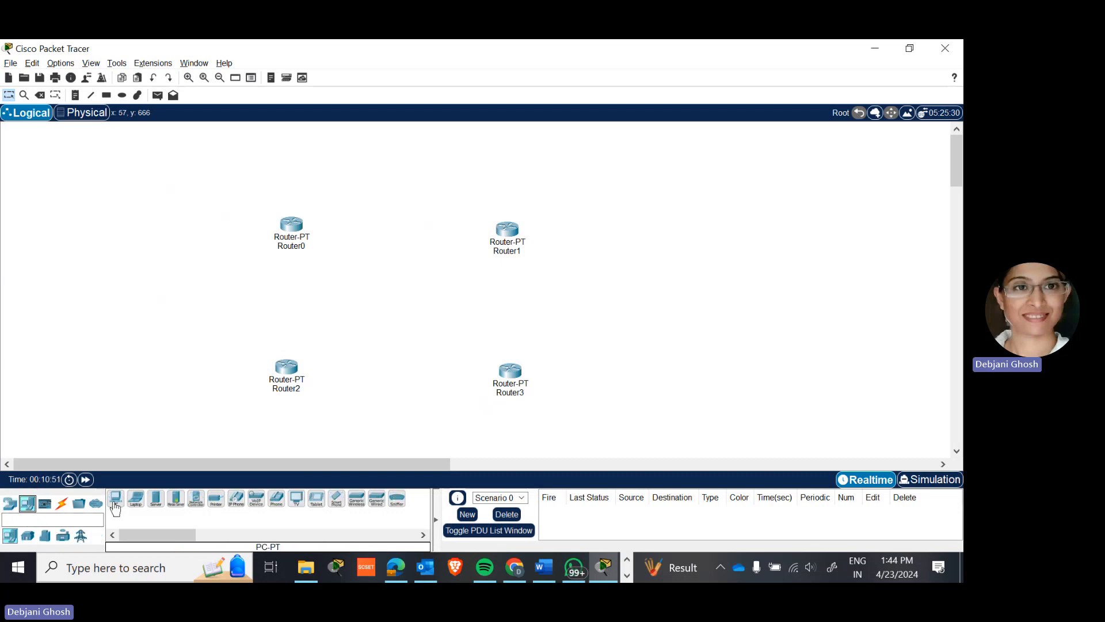
drag(116, 498, 123, 200)
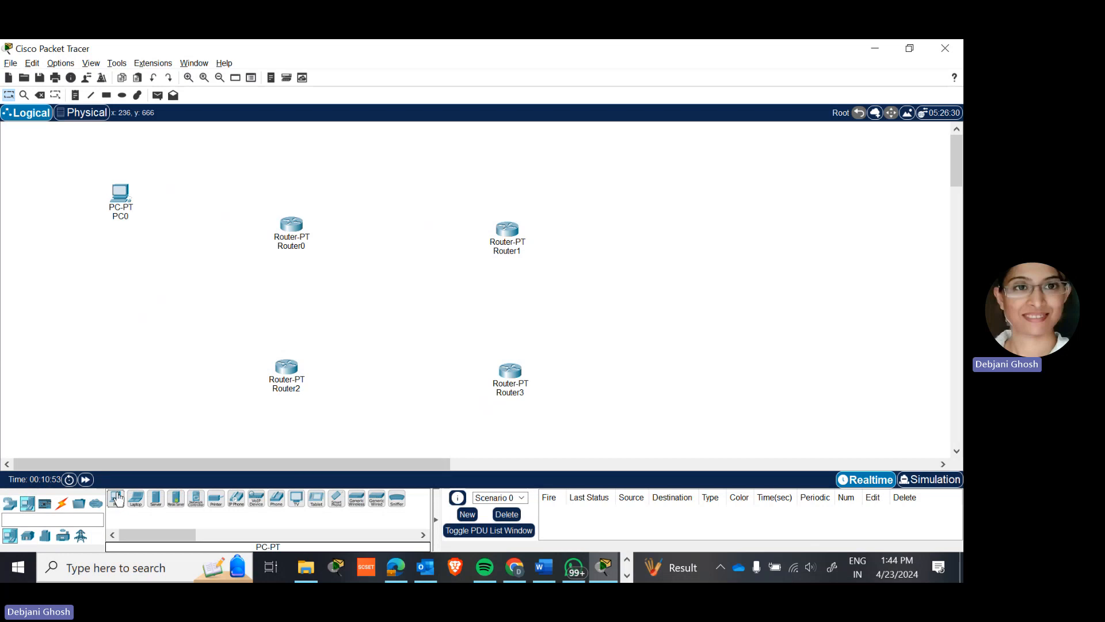
drag(116, 498, 126, 398)
click(125, 398)
drag(115, 505, 645, 189)
click(645, 193)
click(114, 498)
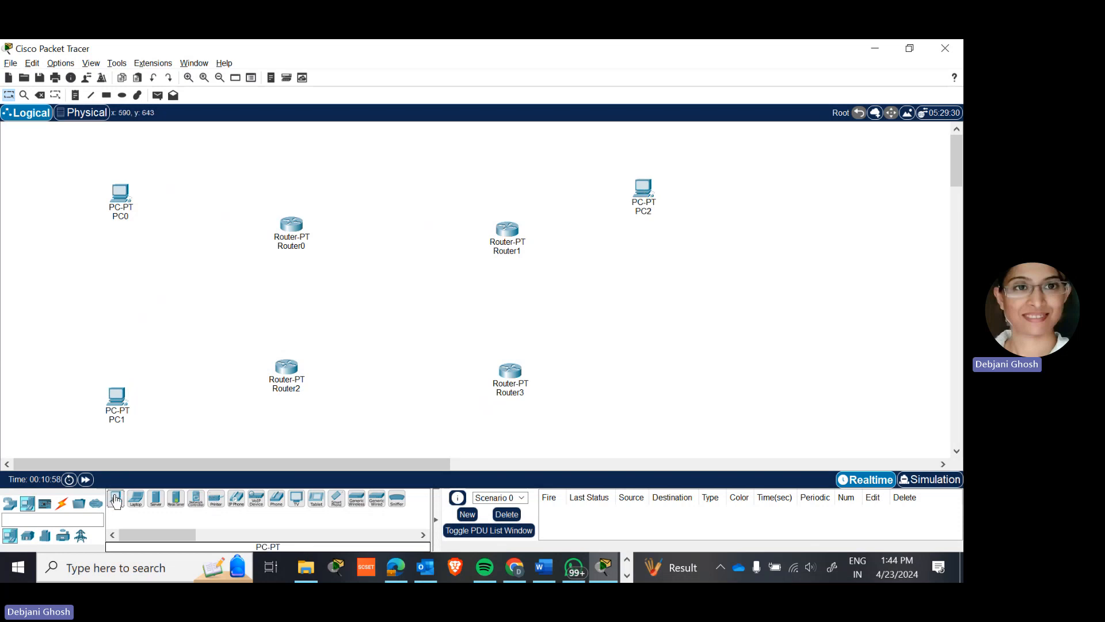
click(662, 390)
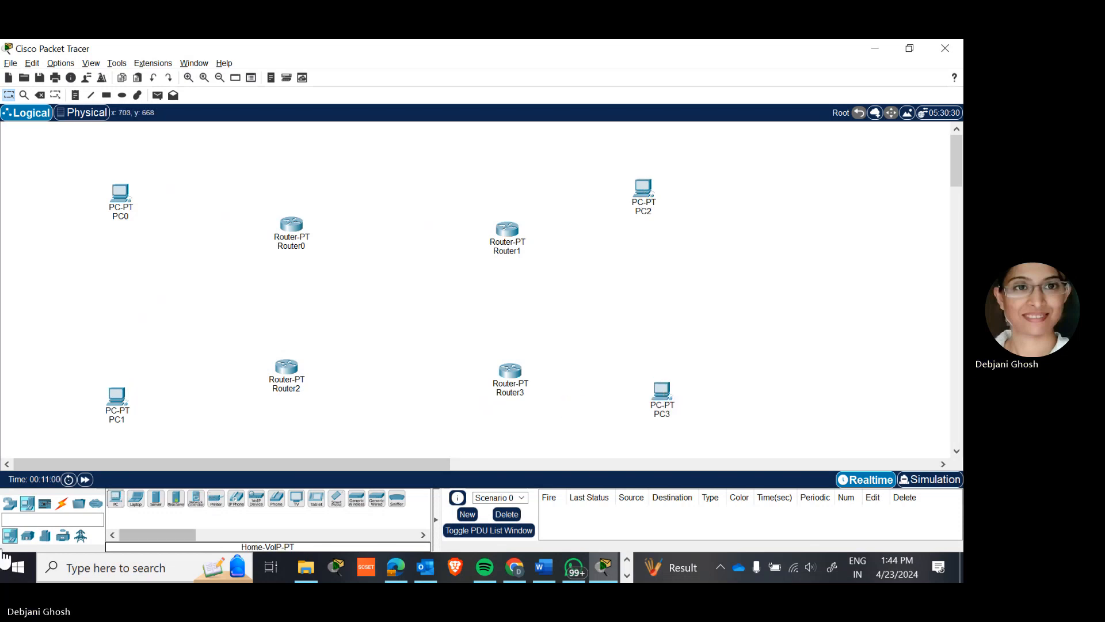
Step: Connect PC1 to Router2 and PC0 to Router0 using the automatically chosen connection type
click(62, 504)
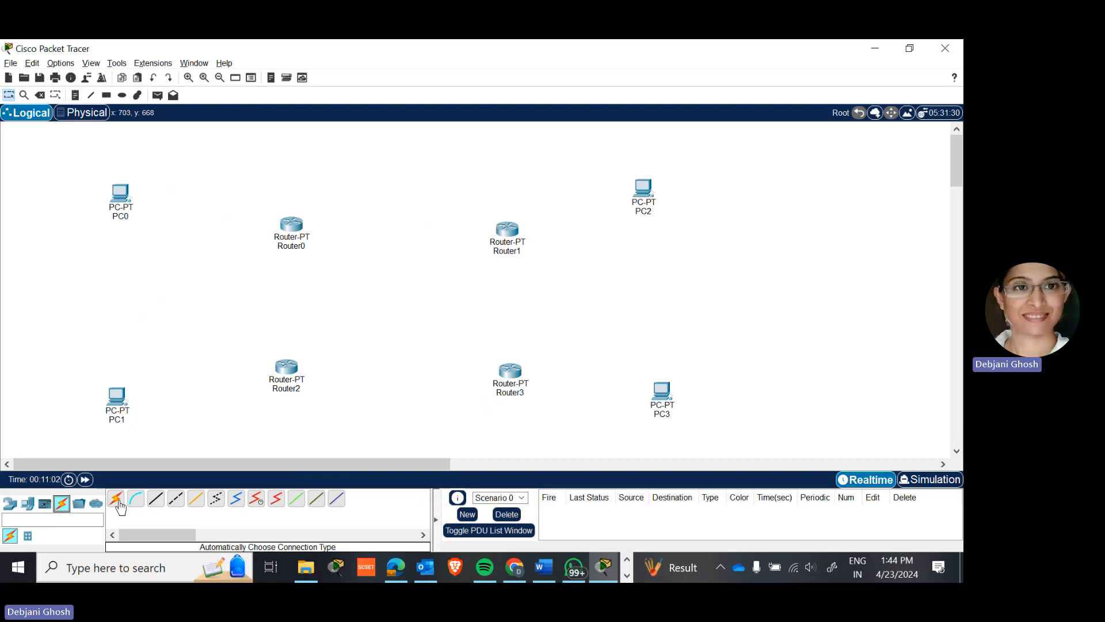
click(114, 400)
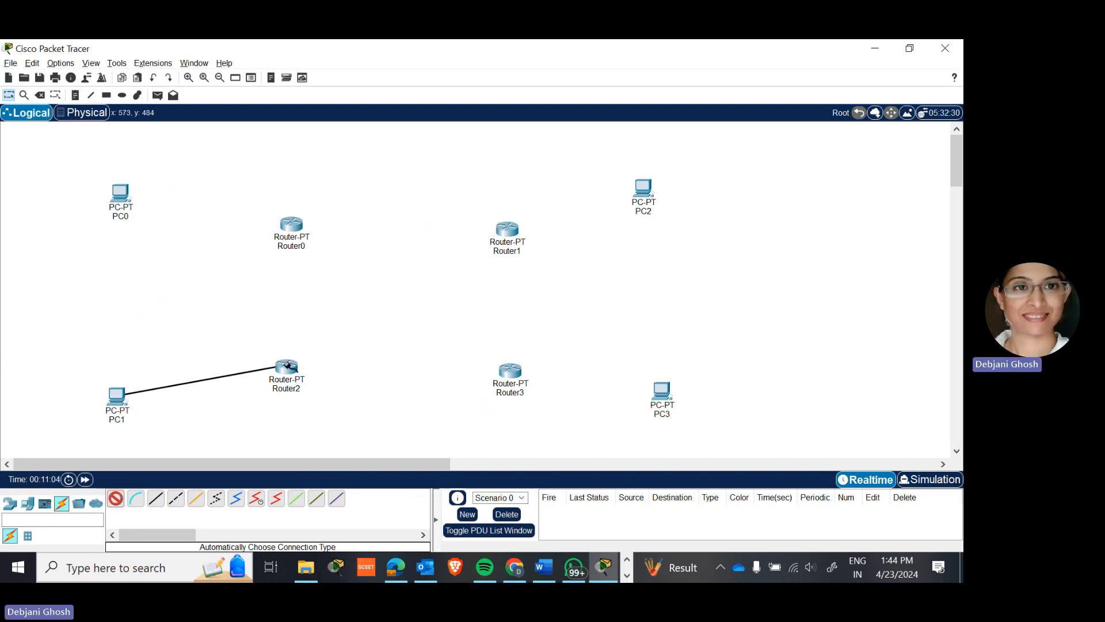
click(289, 371)
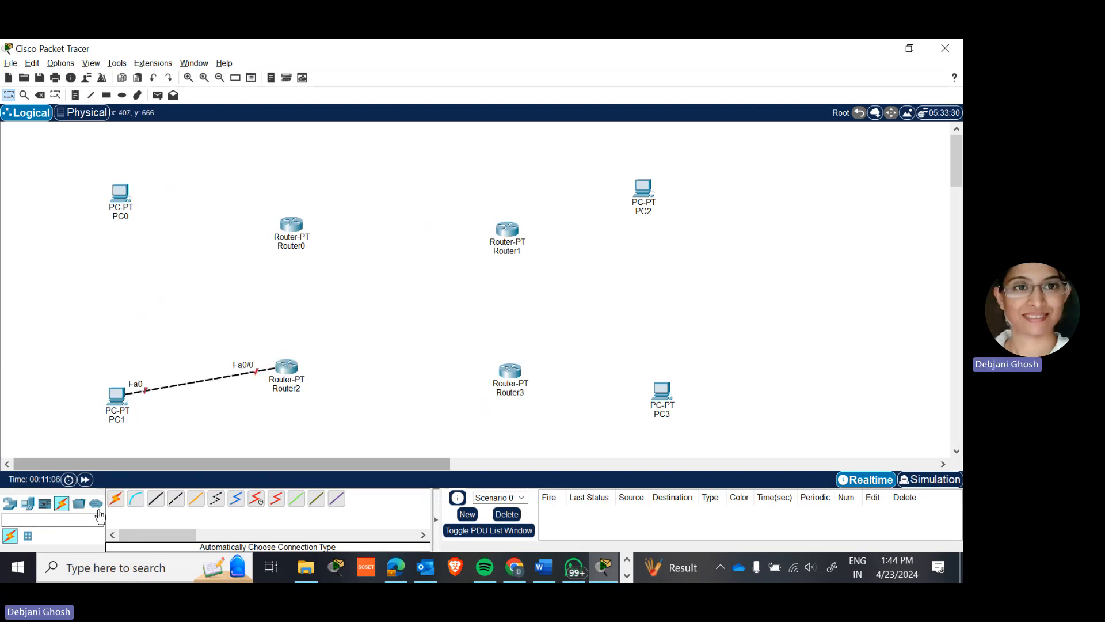
click(116, 499)
click(121, 192)
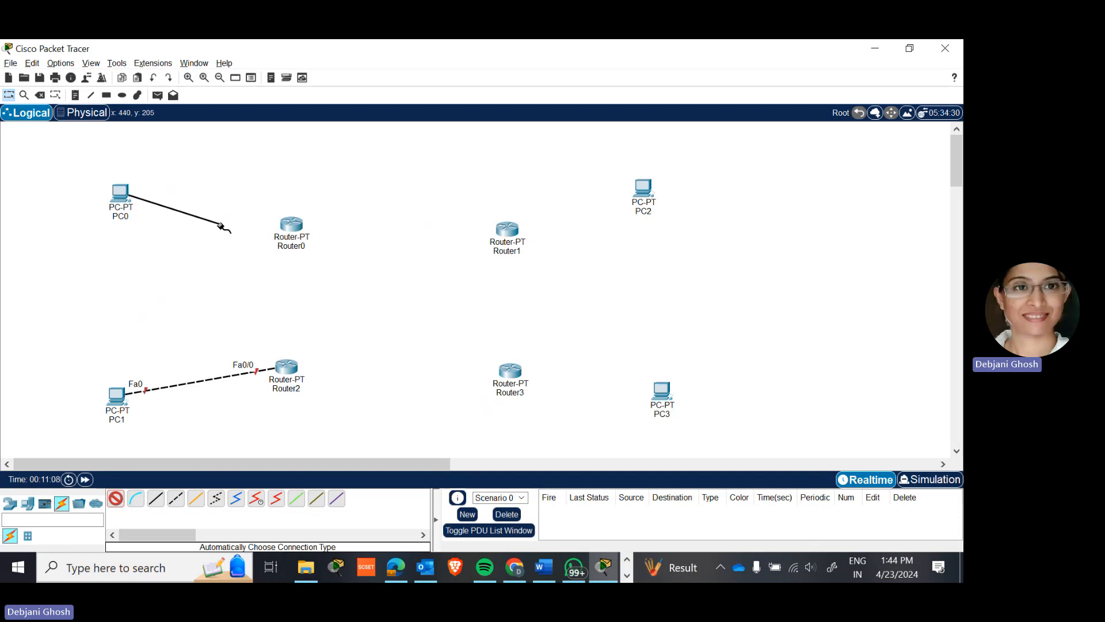
click(291, 224)
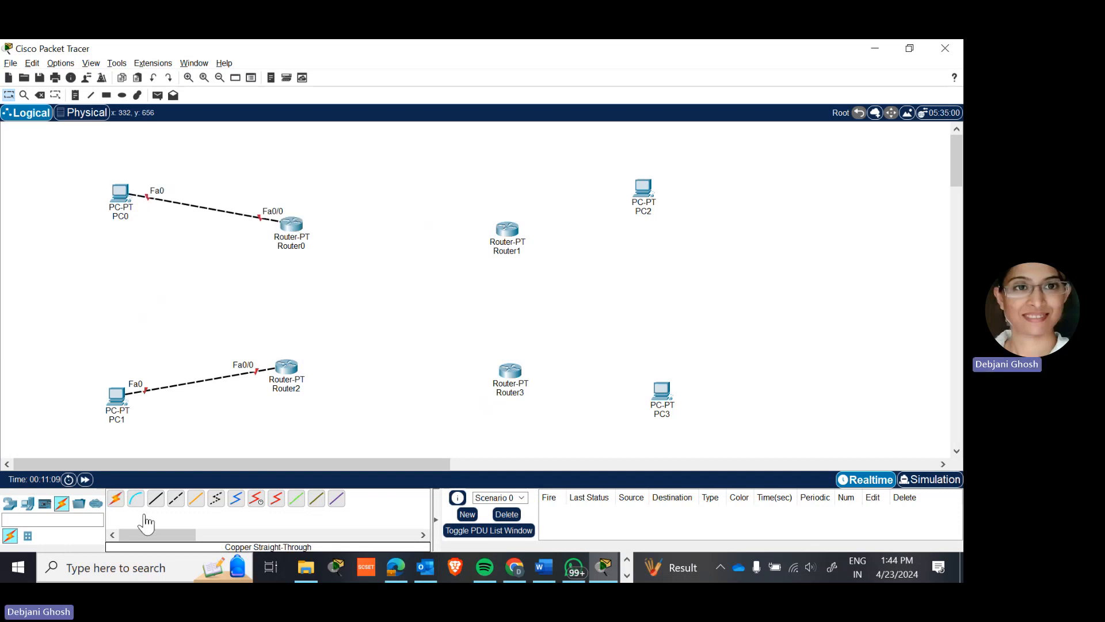
Step: Connect PC2 to Router1 and PC3 to Router3 using the automatically chosen connection type
click(115, 499)
click(643, 189)
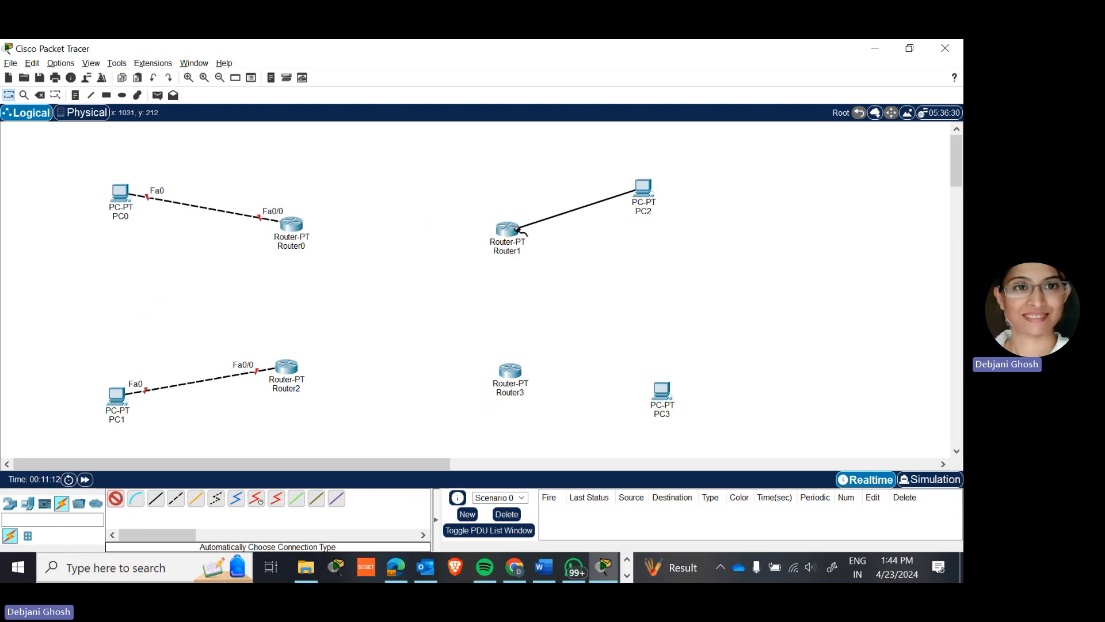
click(507, 229)
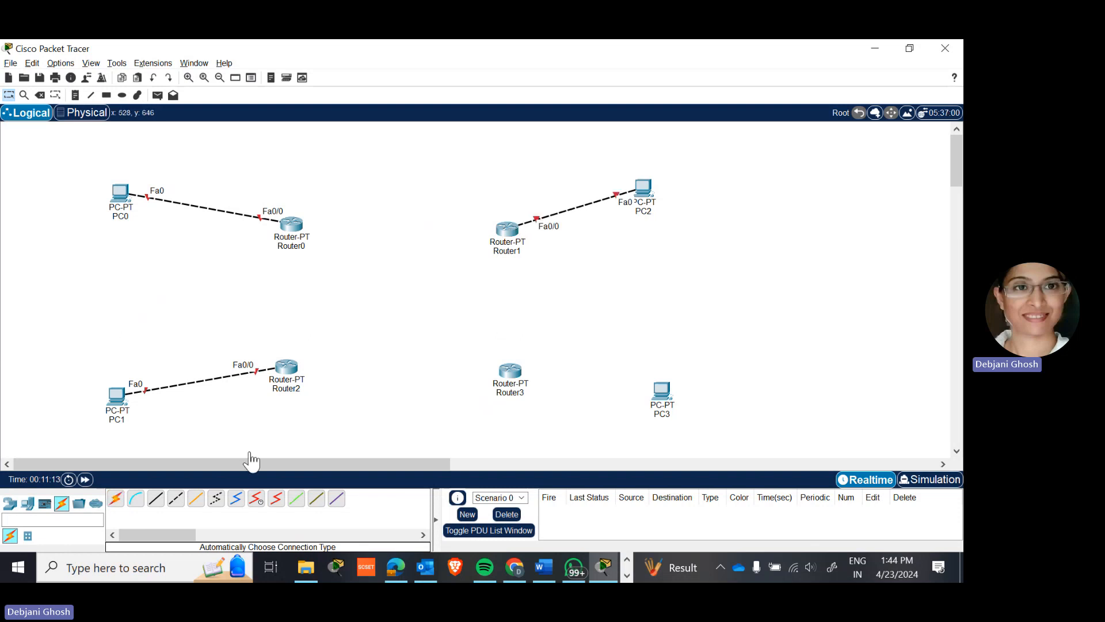
click(116, 499)
click(657, 391)
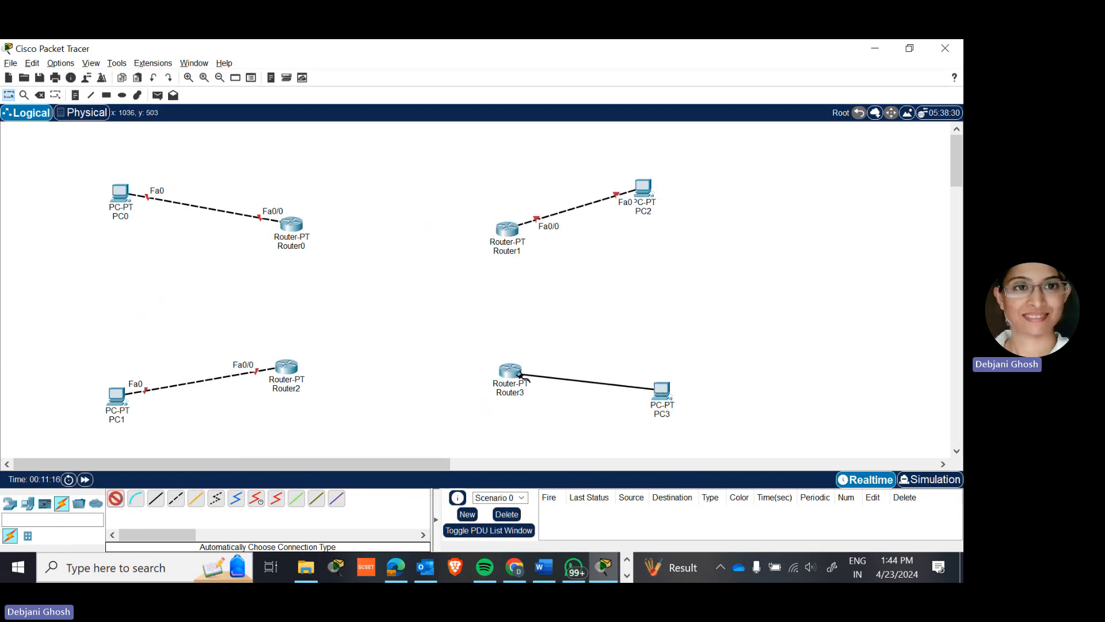
click(510, 371)
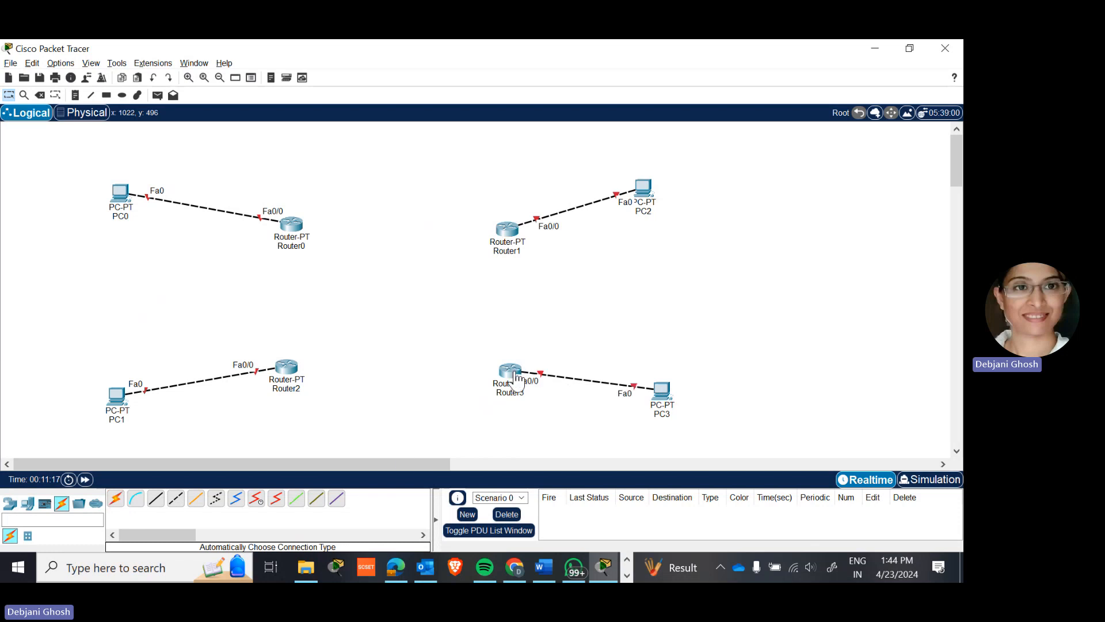
Step: Link Router2 to Router3 and Router0 to Router2 using the automatically chosen connection type
click(116, 498)
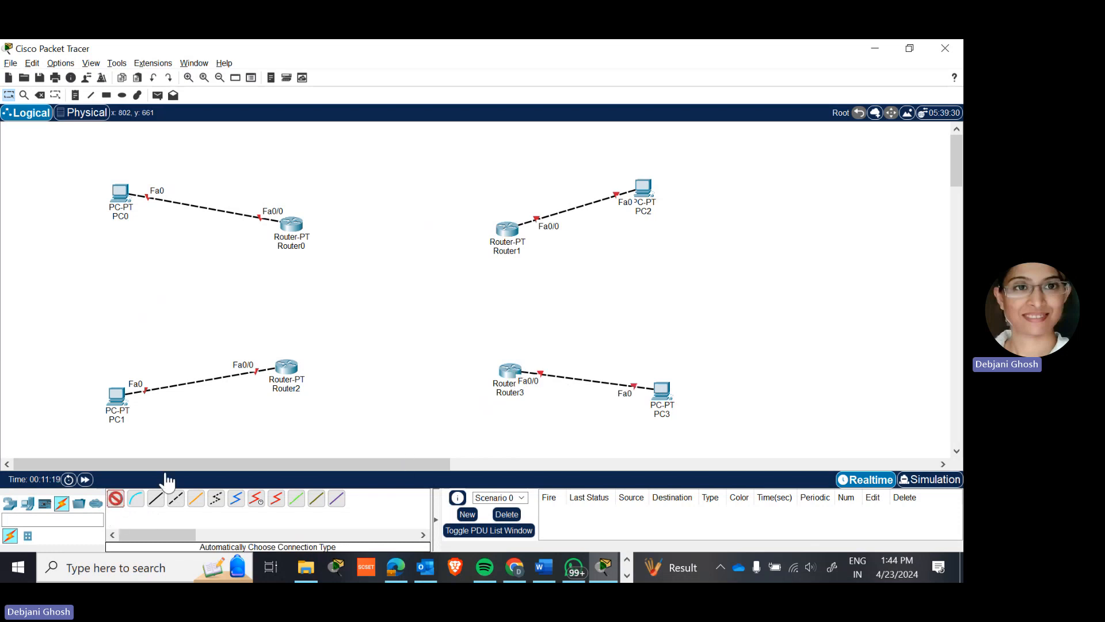
click(292, 371)
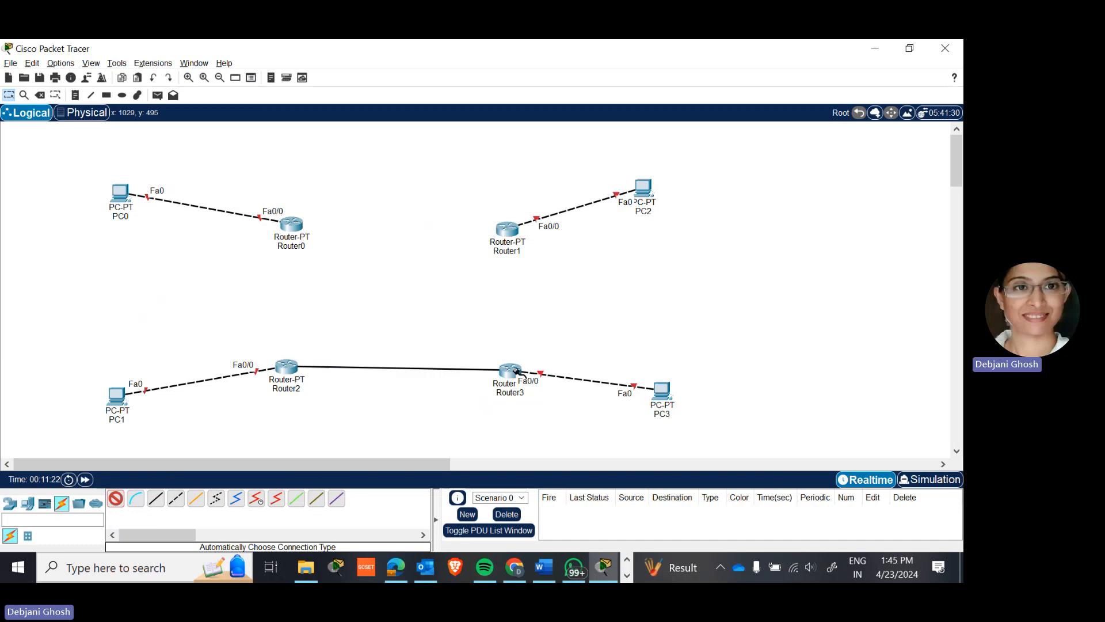
click(514, 369)
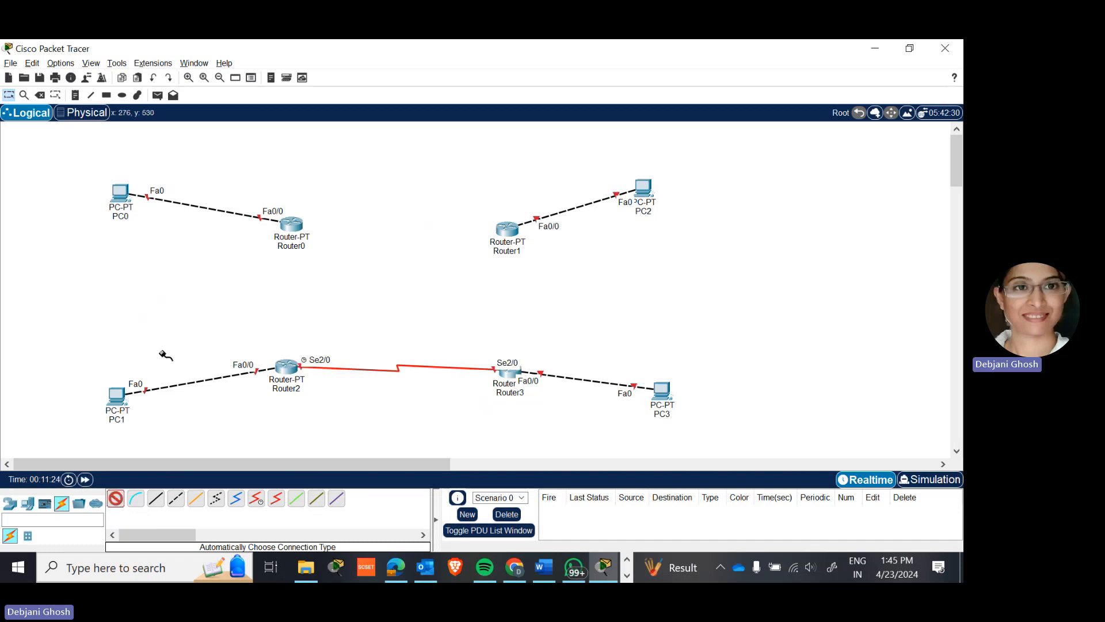
click(291, 230)
click(287, 363)
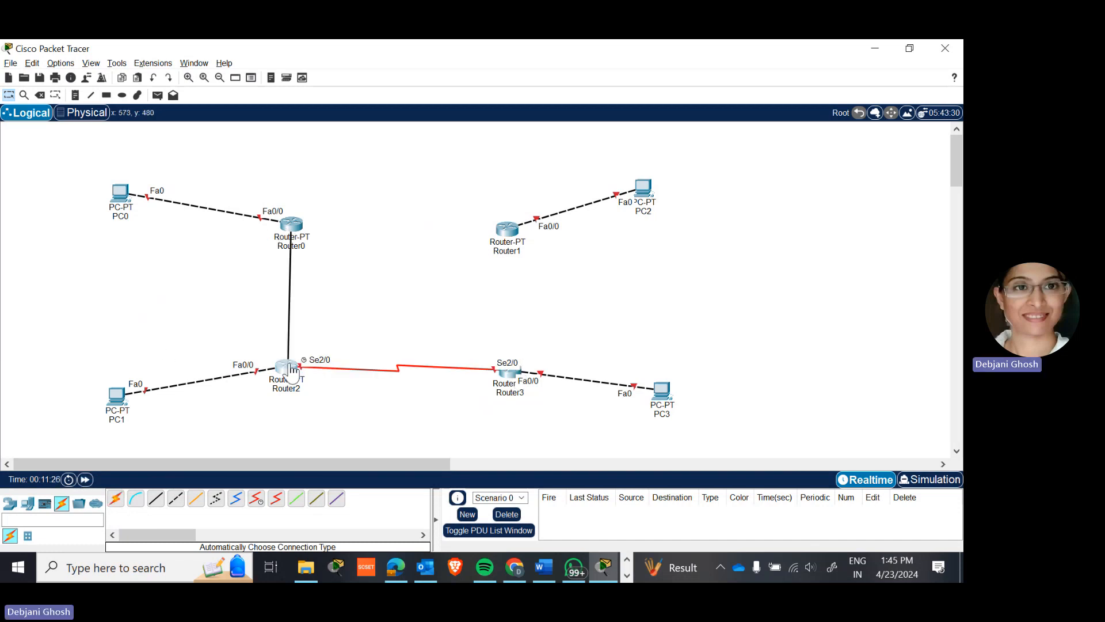
Step: Link Router1 to Router0 and Router3 using the automatically chosen connection type, and move PC2 slightly upward
click(115, 499)
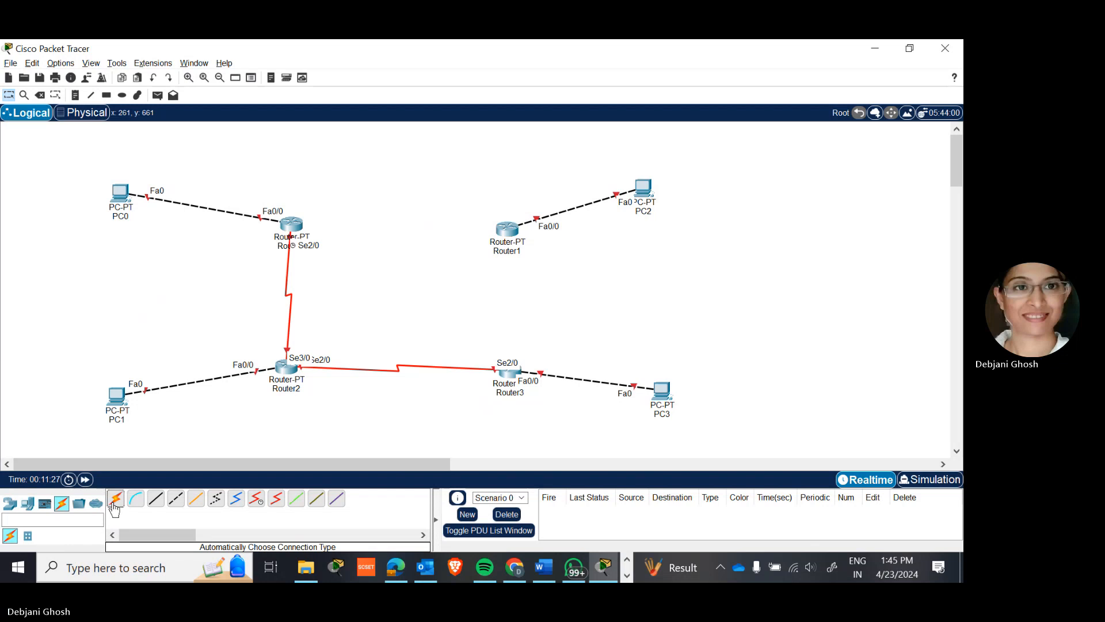
click(292, 227)
click(507, 229)
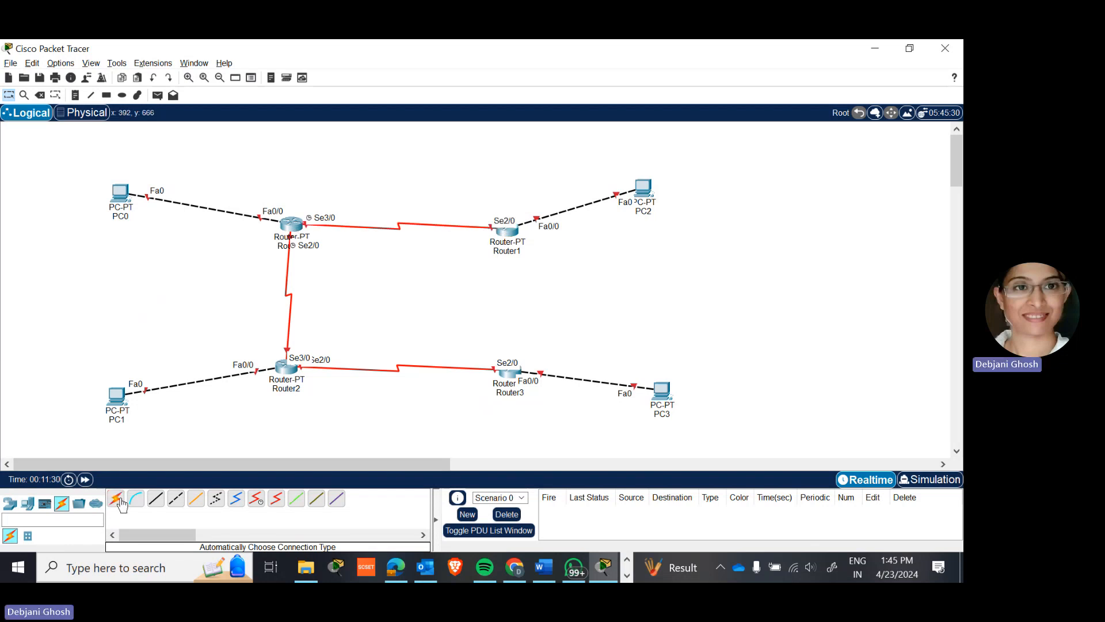
click(507, 231)
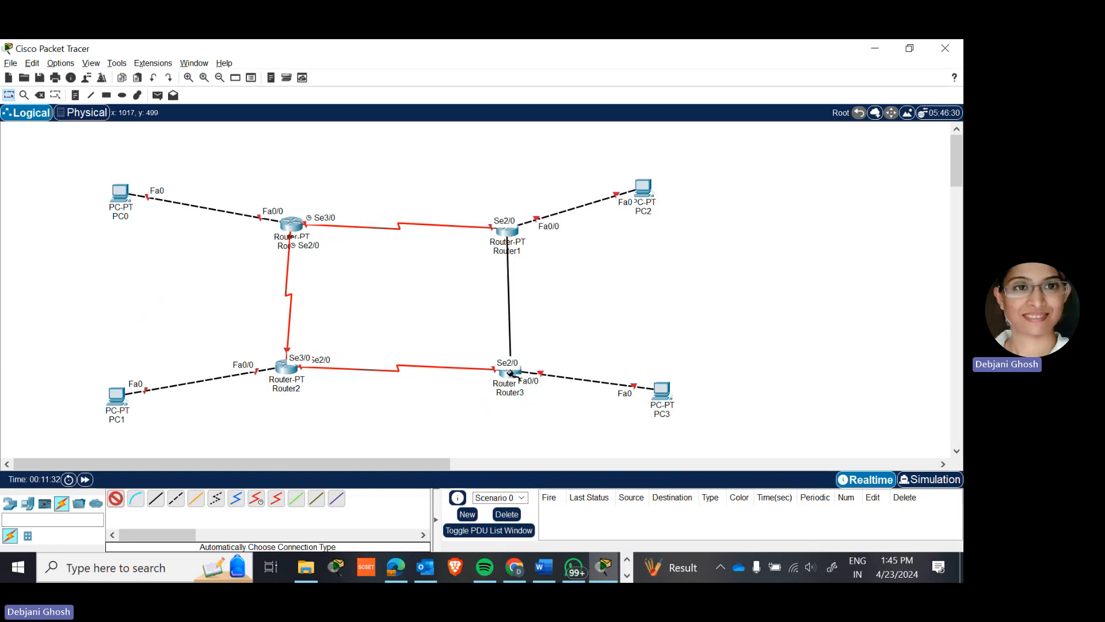
click(510, 373)
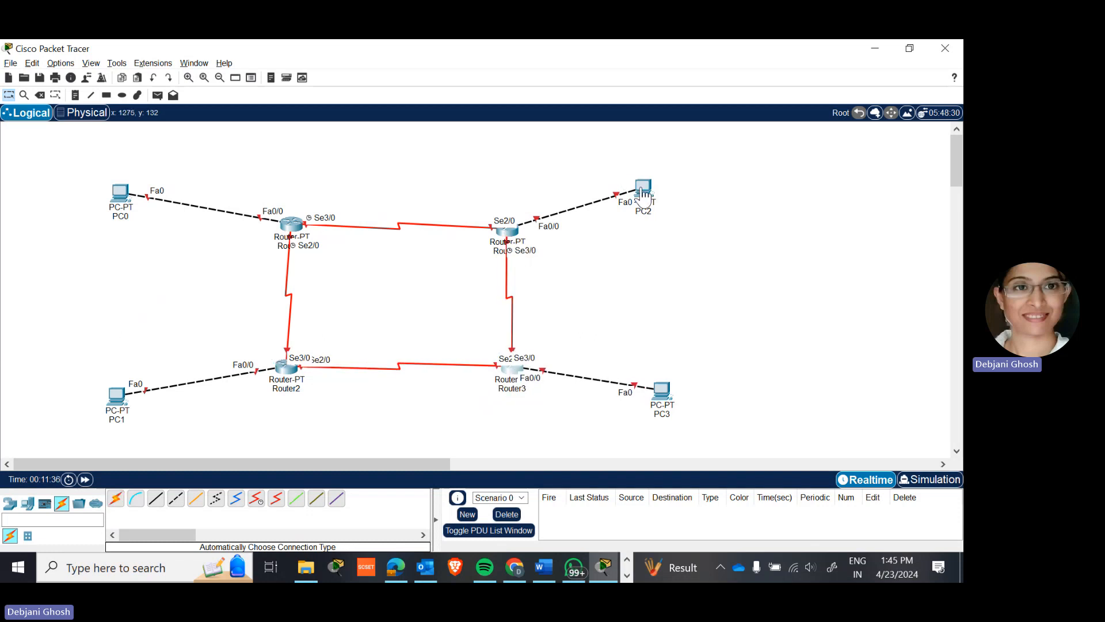
drag(642, 193, 642, 187)
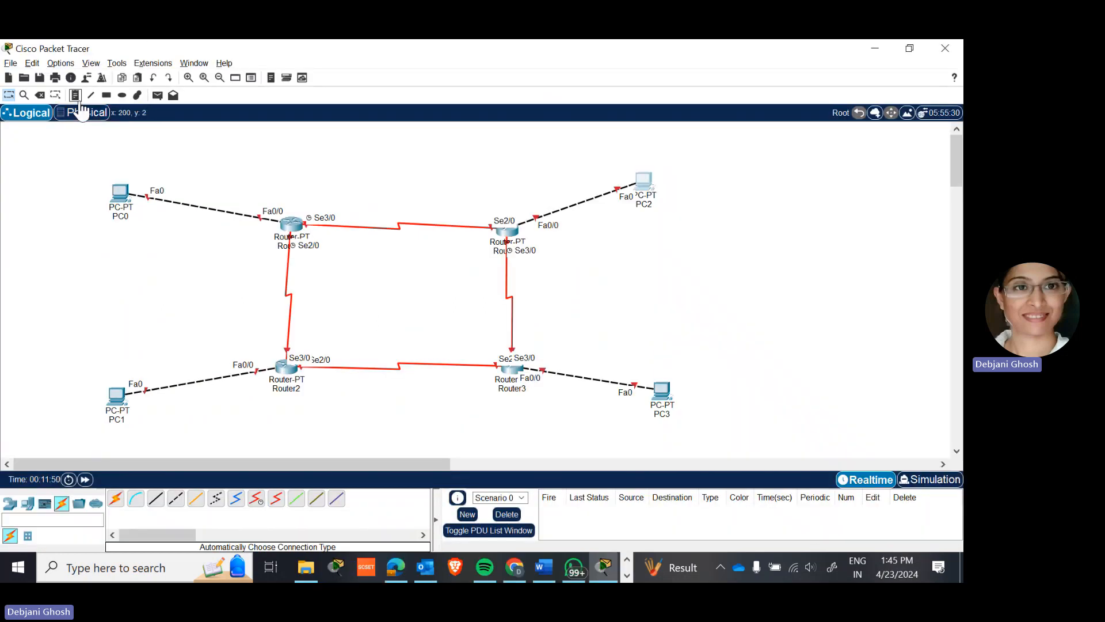
Step: Add a text note reading 192.168.1.0/24 below the link between PC0 and Router0
click(74, 95)
click(162, 217)
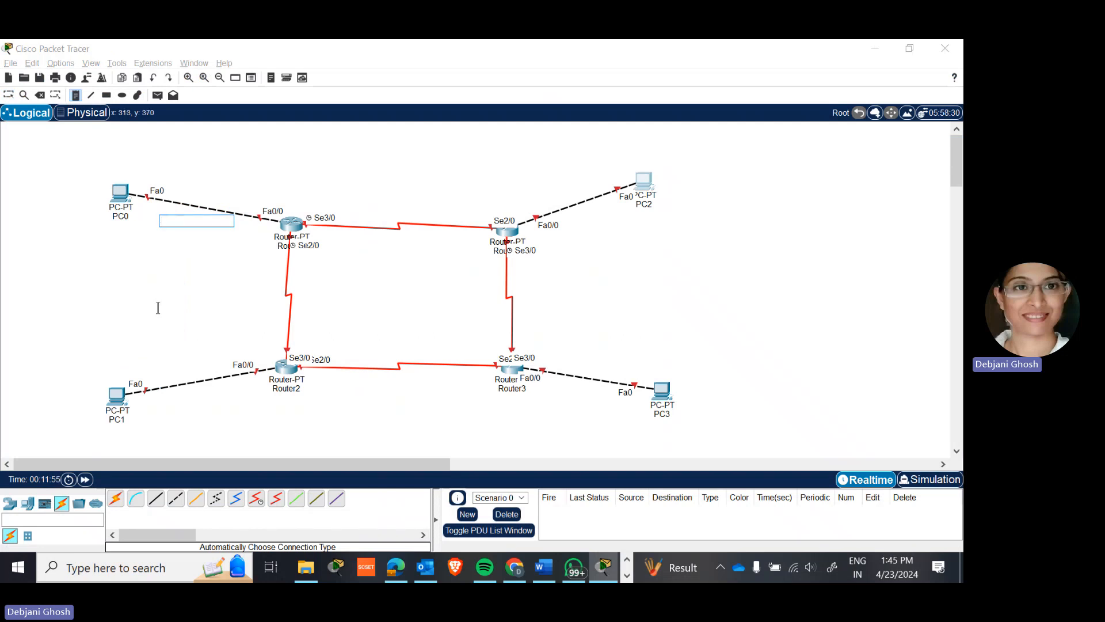
text(192.168.1)
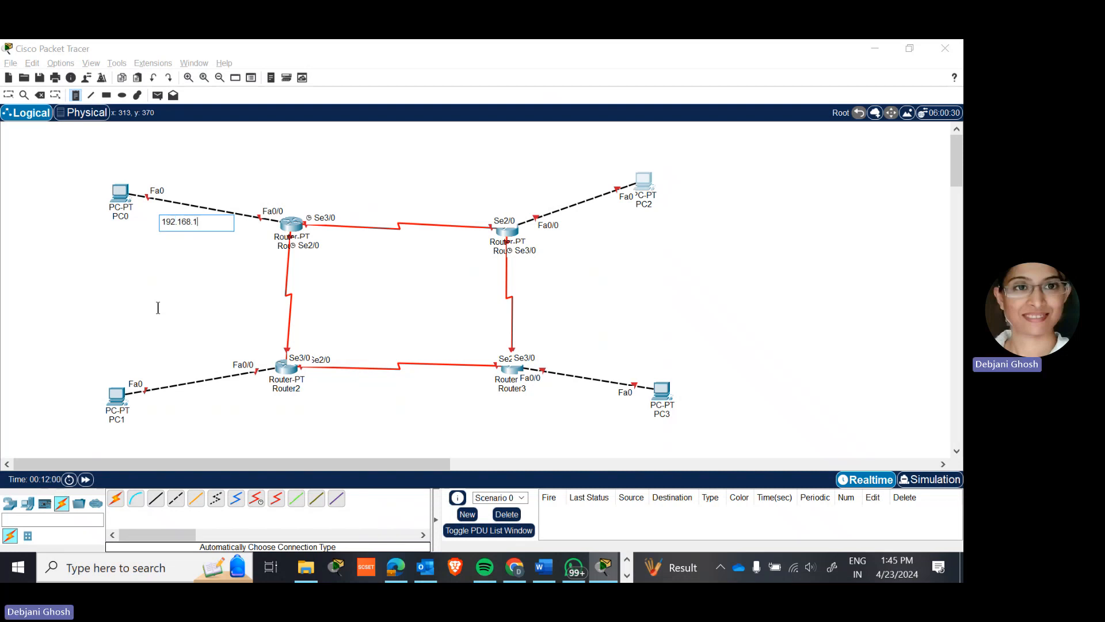
text(/24)
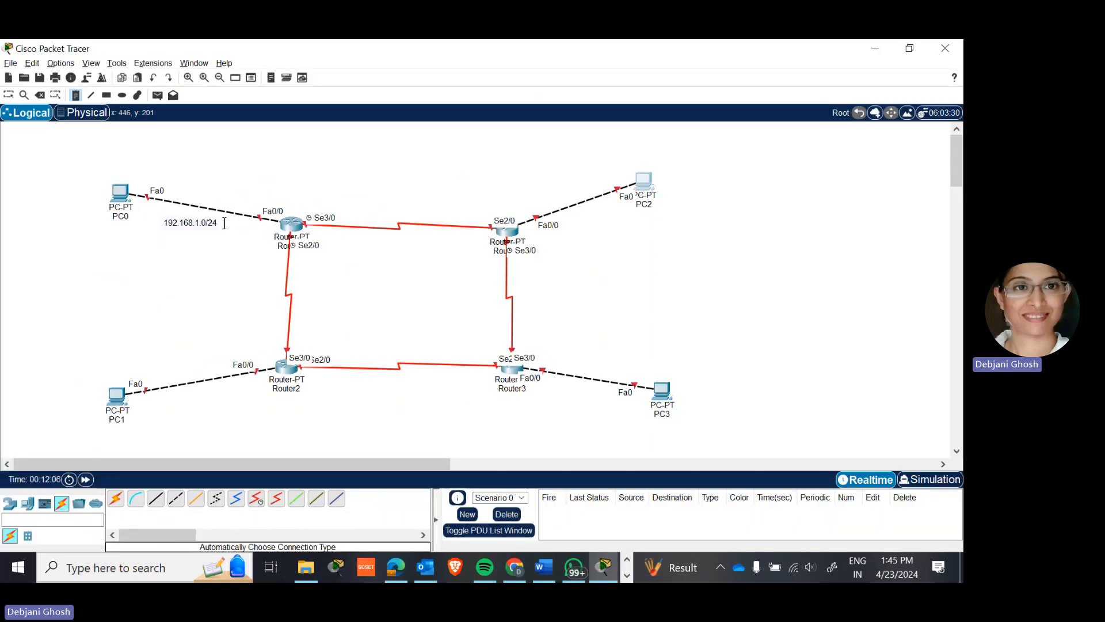
key(BackSpace)
key(BackSpace)
key(BackSpace)
key(BackSpace)
key(BackSpace)
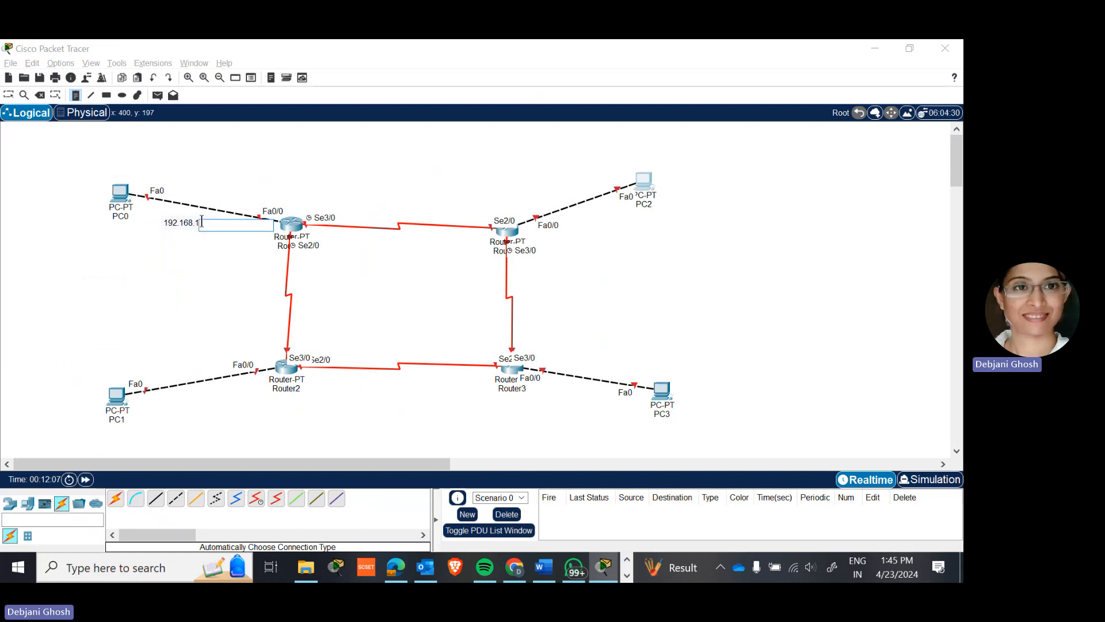
key(Escape)
Step: Copy the PC0 network note's text and use it to label the Router1–PC2 link 192.168.2.0/24
click(205, 222)
drag(218, 225, 162, 222)
key(ctrl+c)
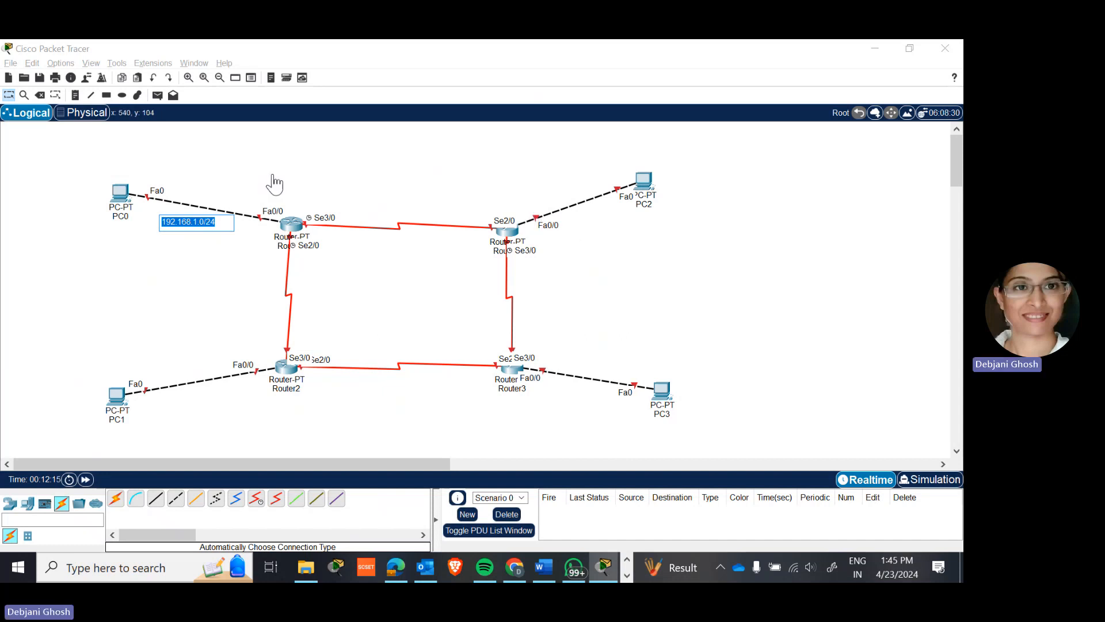
click(75, 95)
click(567, 213)
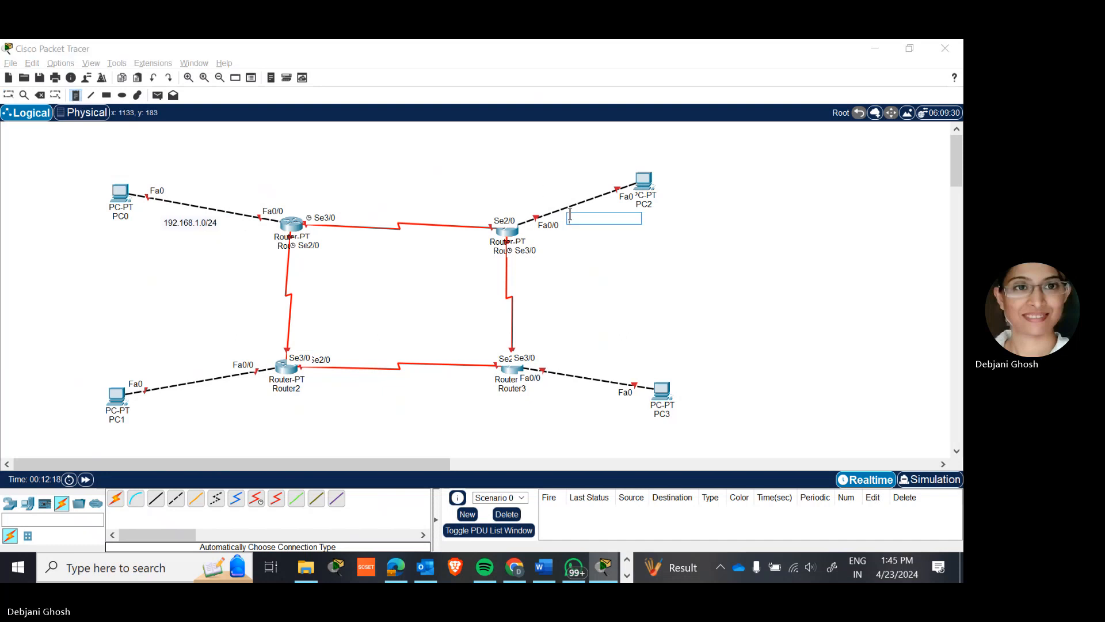
key(ctrl+v)
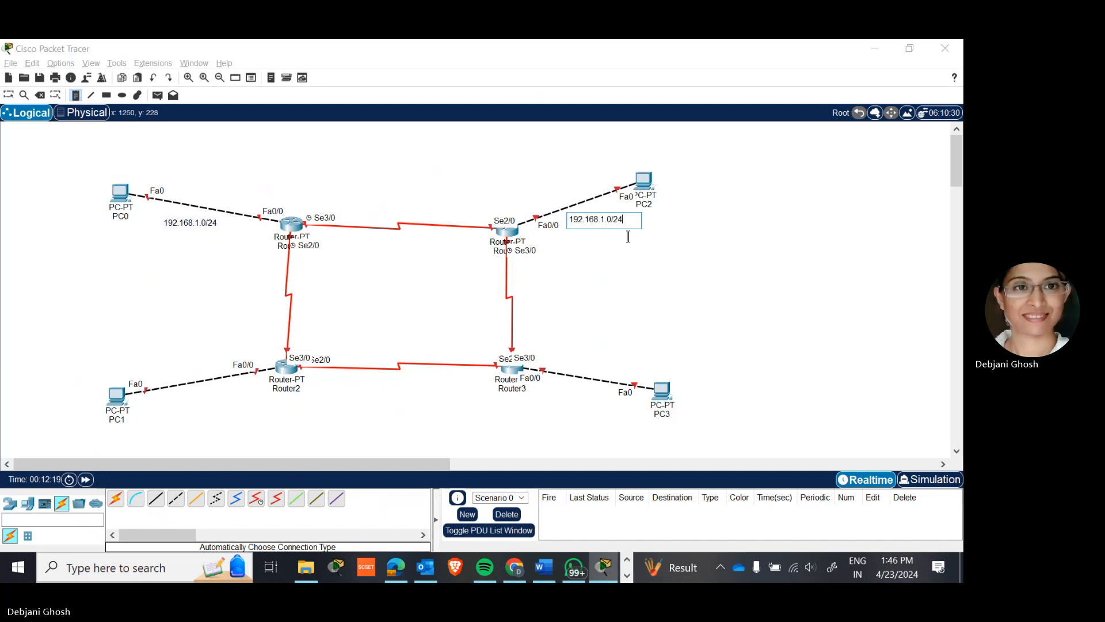
key(BackSpace)
text(2)
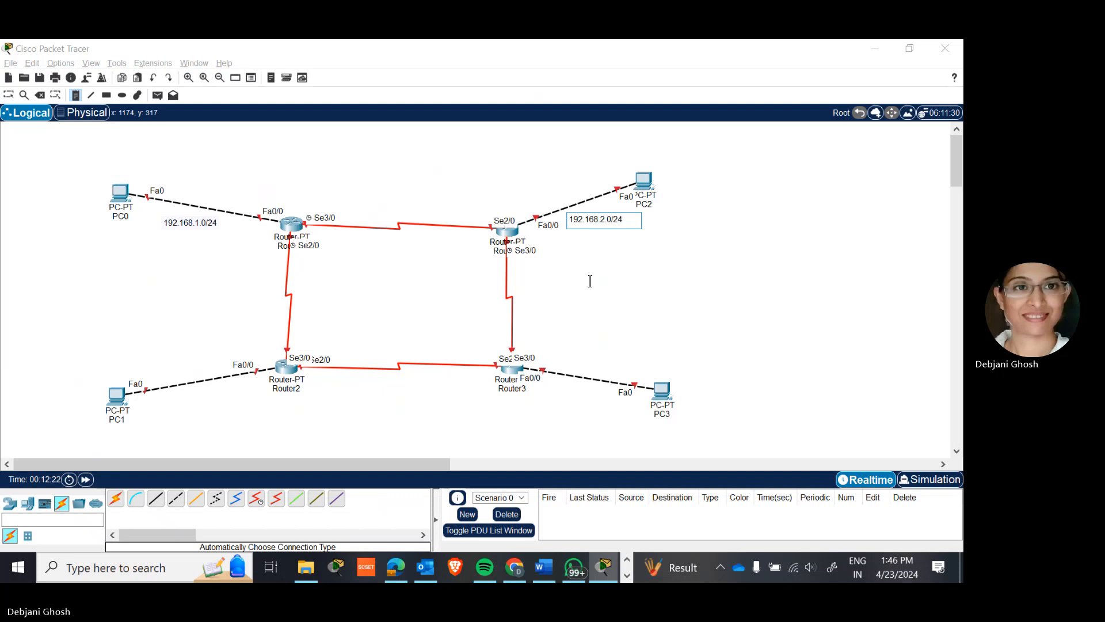
Step: Check the addressing in the Paint diagram and label the Router3–PC3 link 192.168.4.0/24 using the copied text
key(alt+Tab)
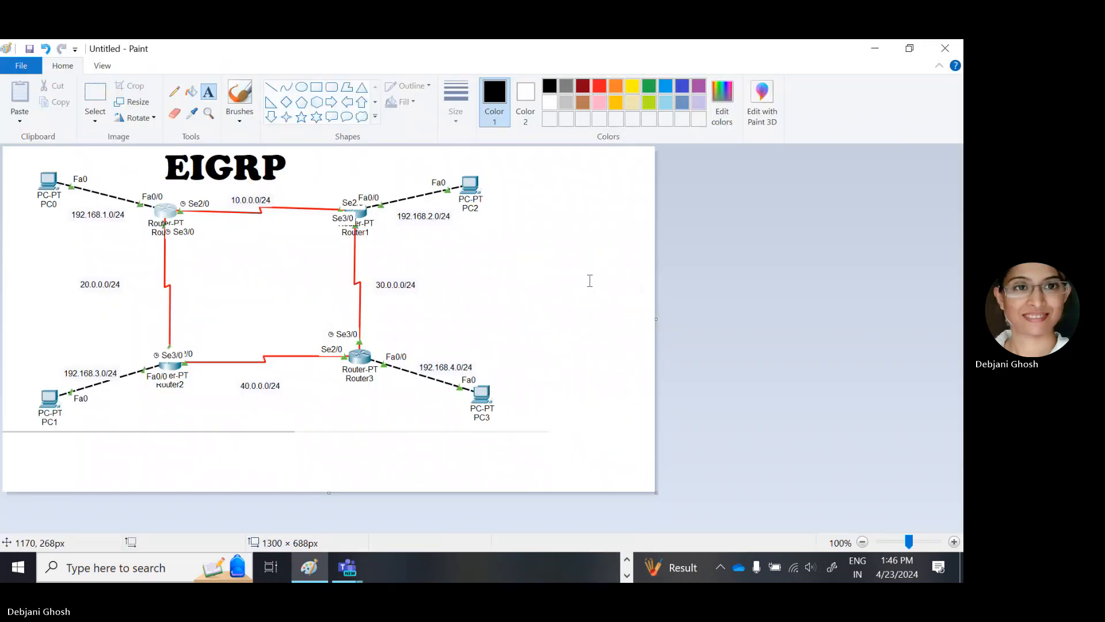
key(alt+Tab)
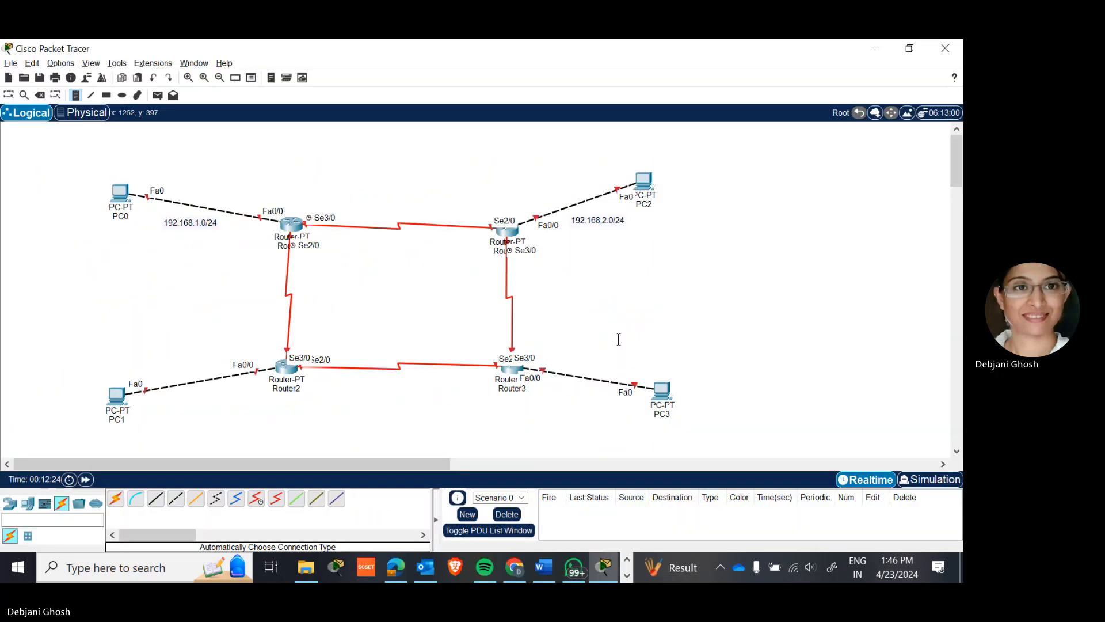
click(554, 359)
key(ctrl+v)
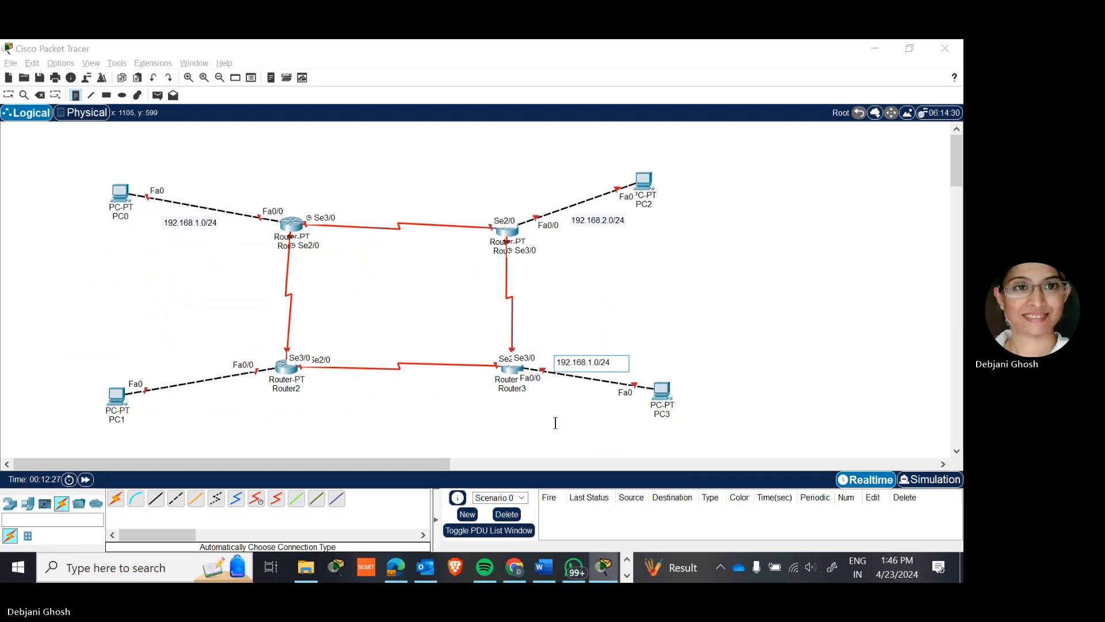
key(Left)
key(Left)
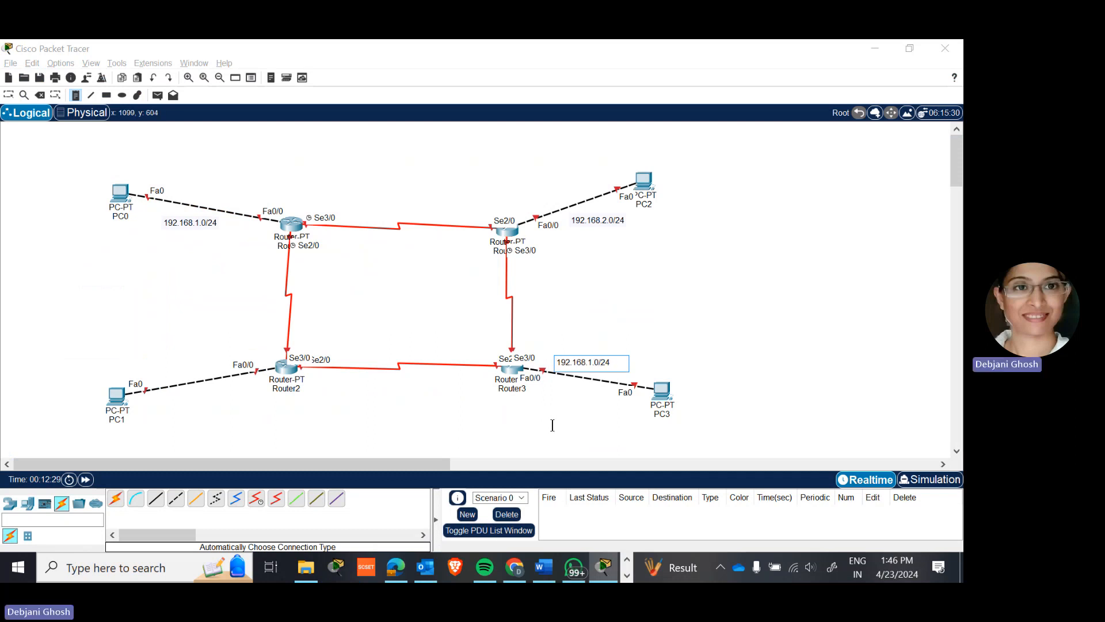
key(BackSpace)
key(BackSpace)
text(4.)
Step: Label the link between PC1 and Router2 with 192.168.3.0/24, reusing the copied note text
click(167, 366)
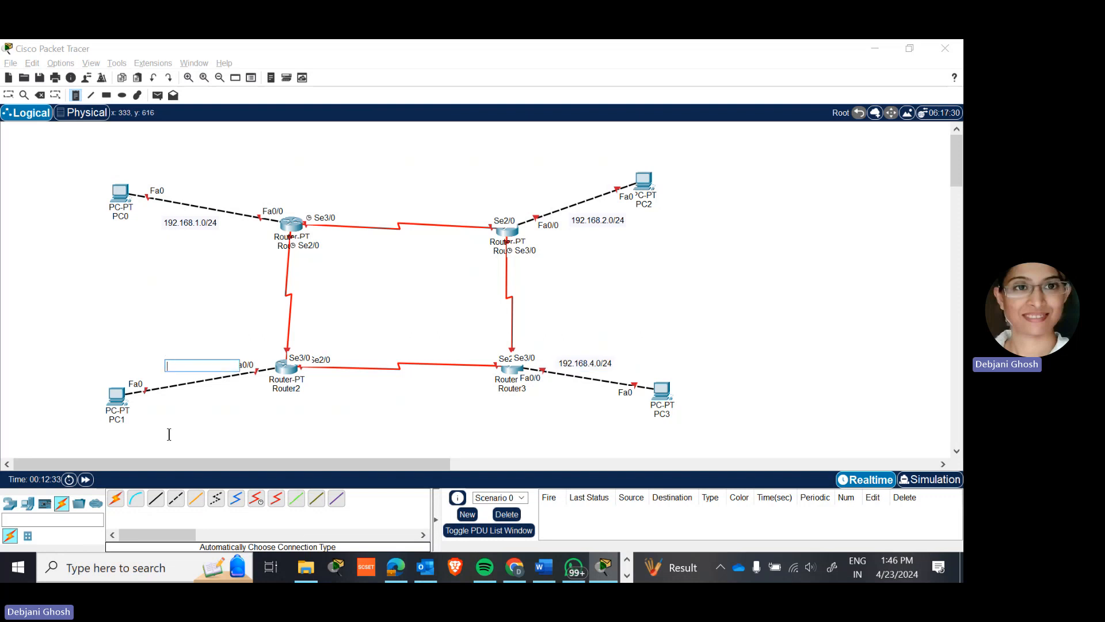
key(ctrl+v)
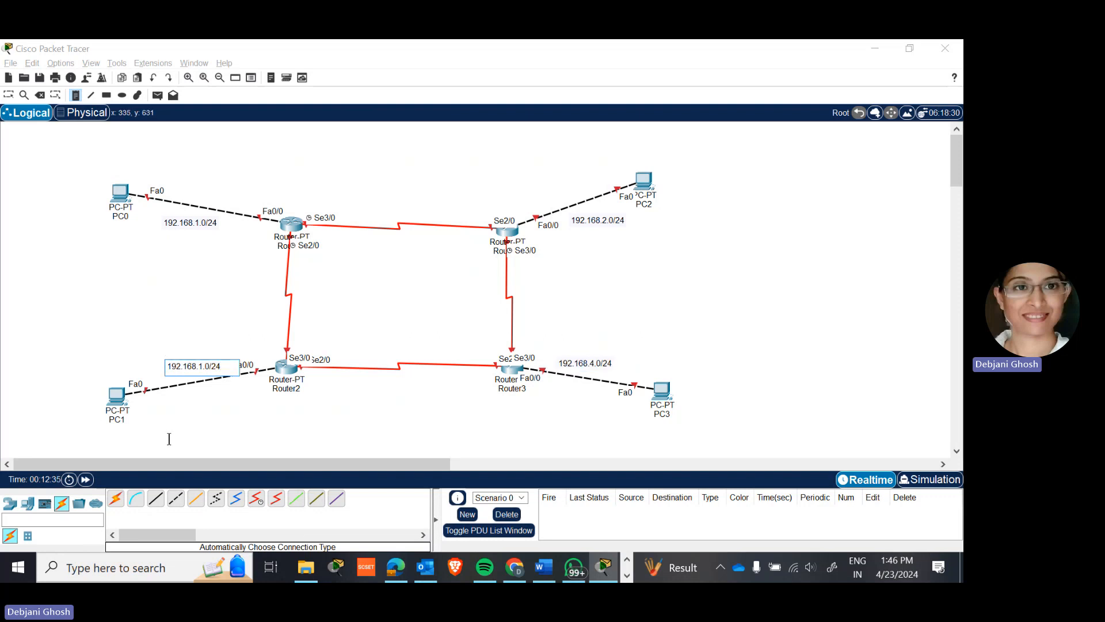
key(Left)
key(Left)
key(Left)
key(Left)
key(Left)
key(BackSpace)
text(3)
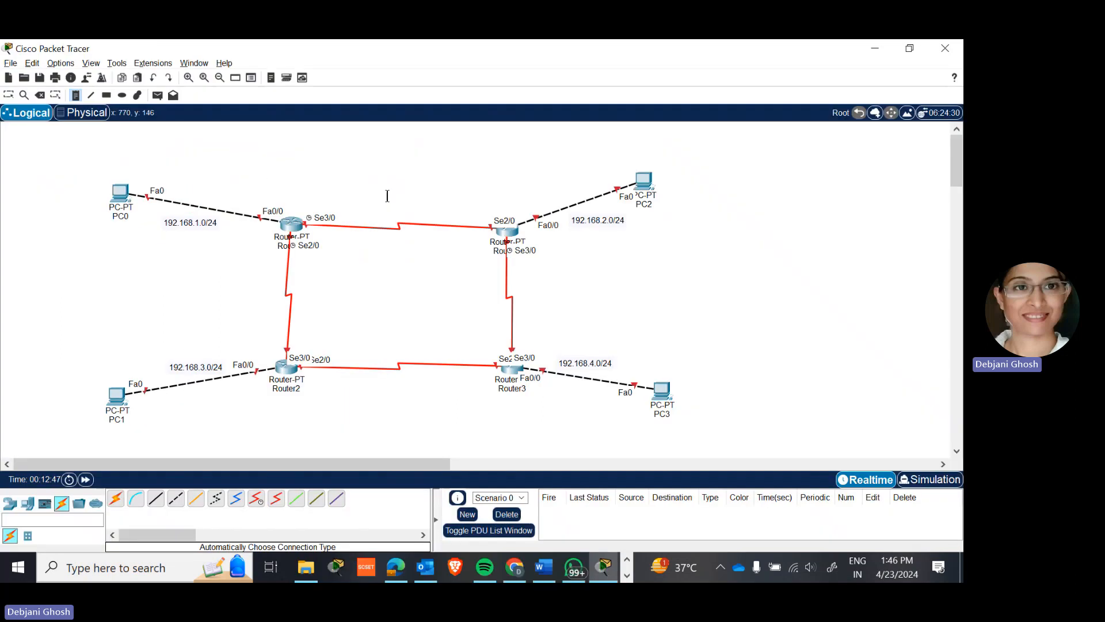
Step: Add a text note reading 10.0.0.0/24 above the serial link between Router0 and Router1
click(365, 213)
text(10.)
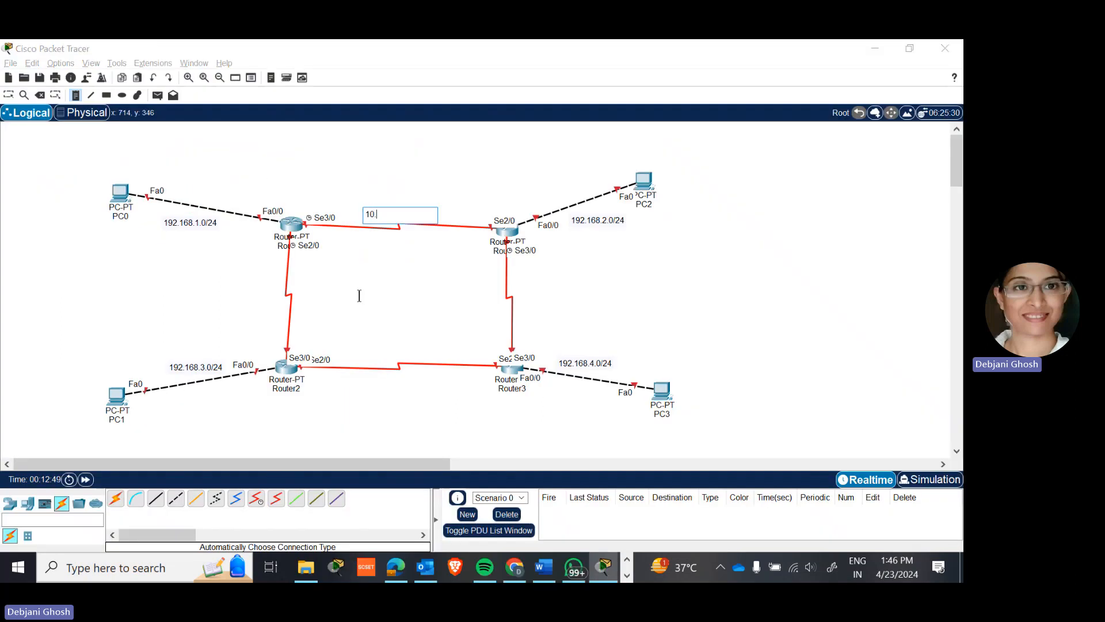
text(0.0.0/24)
Step: Consult the Paint diagram and add the note 30.0.0.0/24 beside the serial link between Router1 and Router3
click(526, 288)
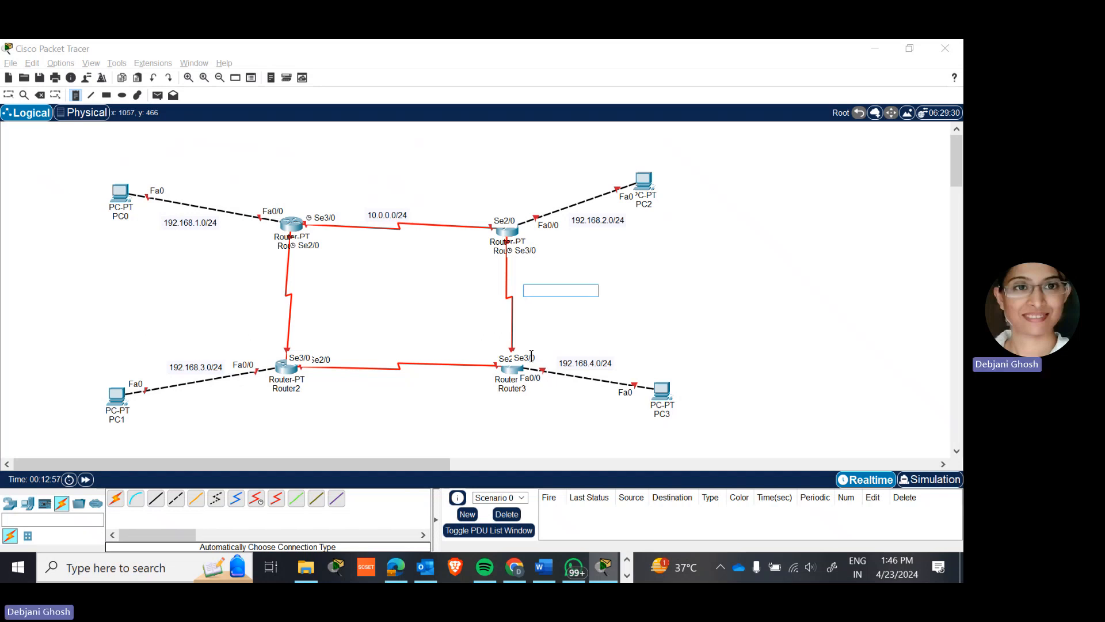
key(alt+Tab)
key(alt+Tab)
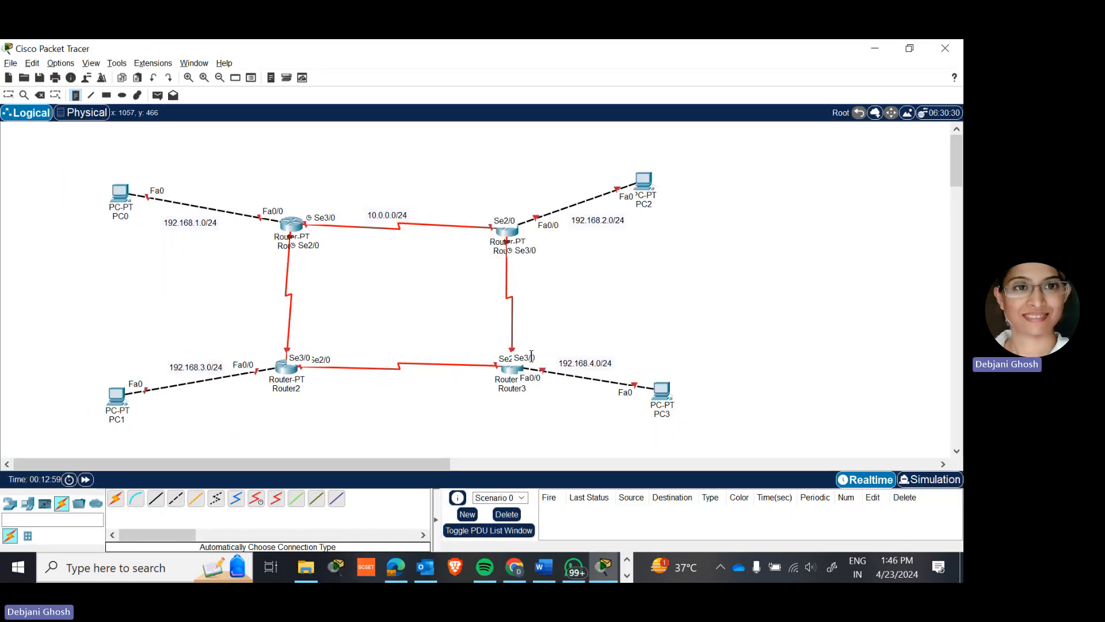
click(526, 288)
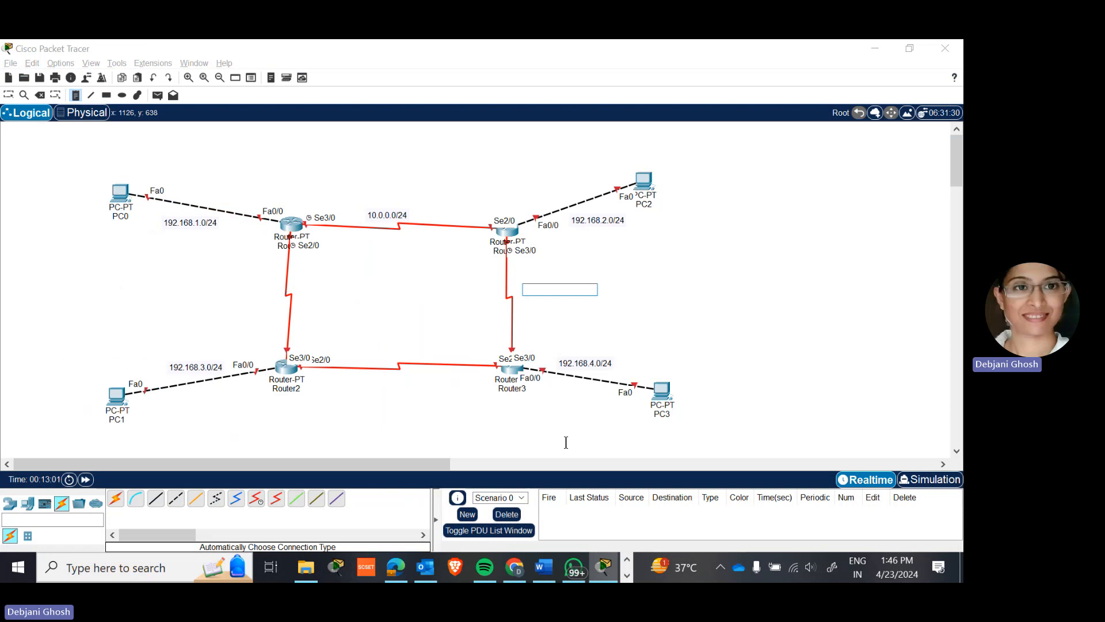
text(30.0.)
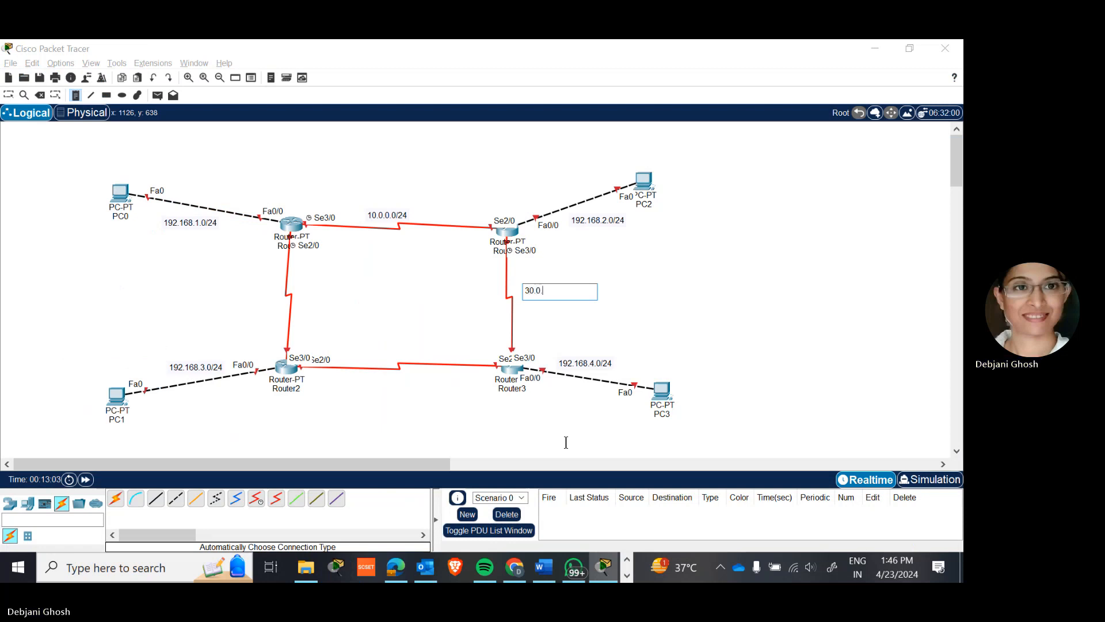
text(0.0)
text(/24)
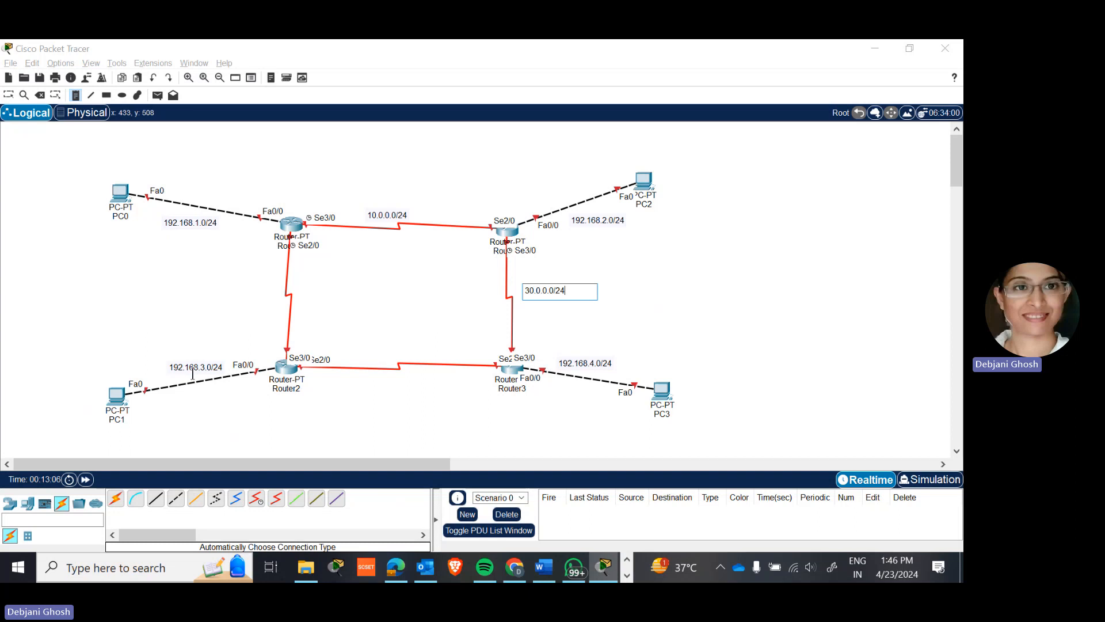
Step: Label the Router0–Router2 serial link 20.0.0.0/24 and the Router2–Router3 serial link 40.0.0.0/24
click(197, 289)
text(2)
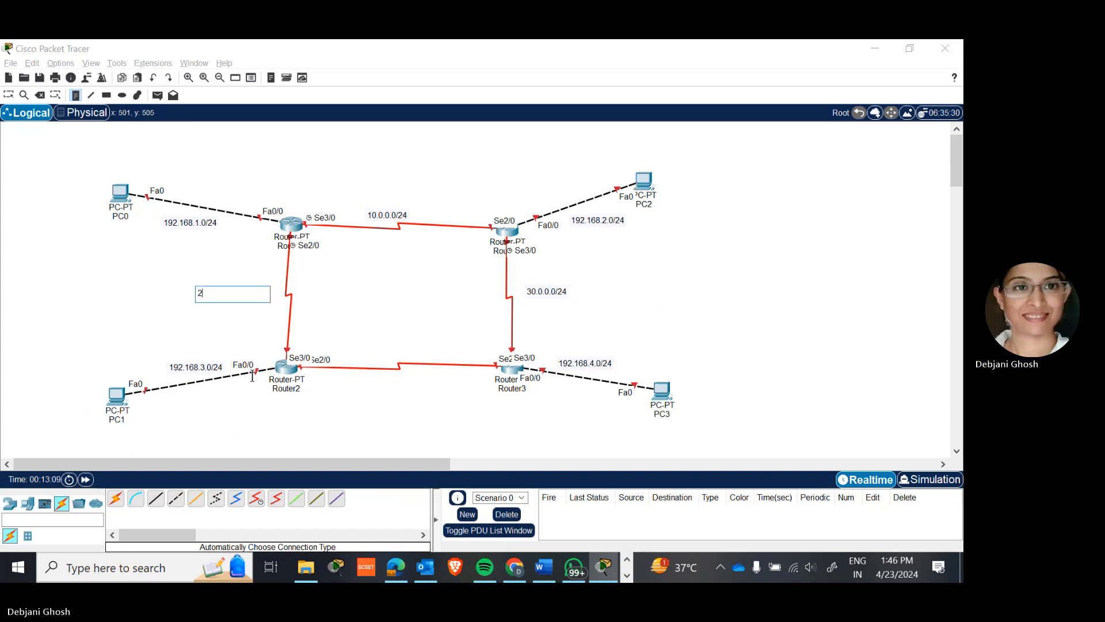
text(0.0.0.0/24)
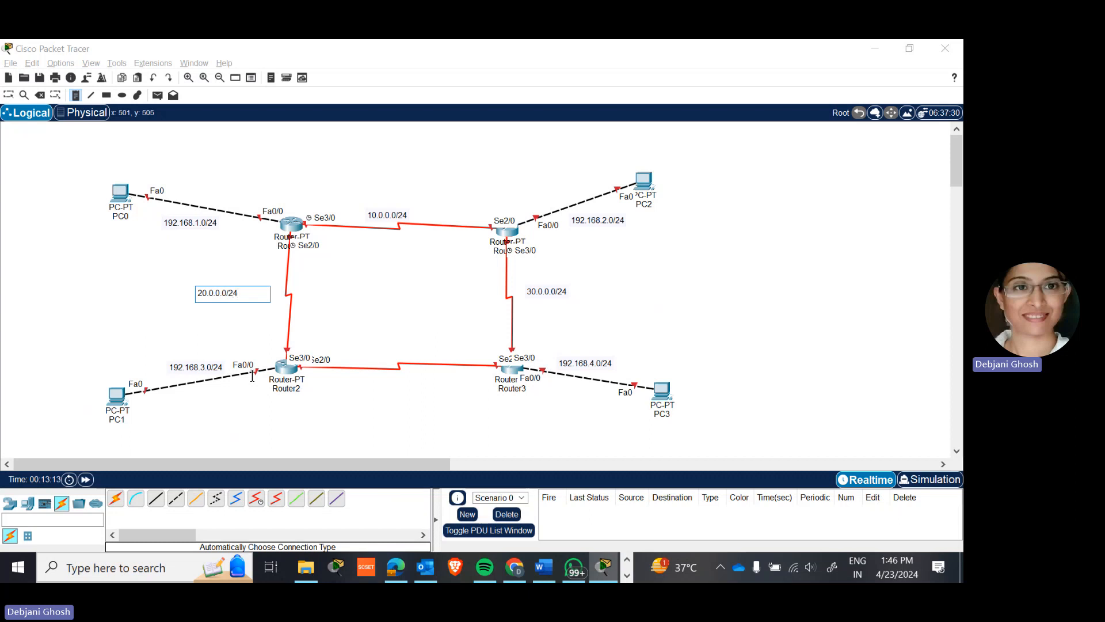
click(353, 387)
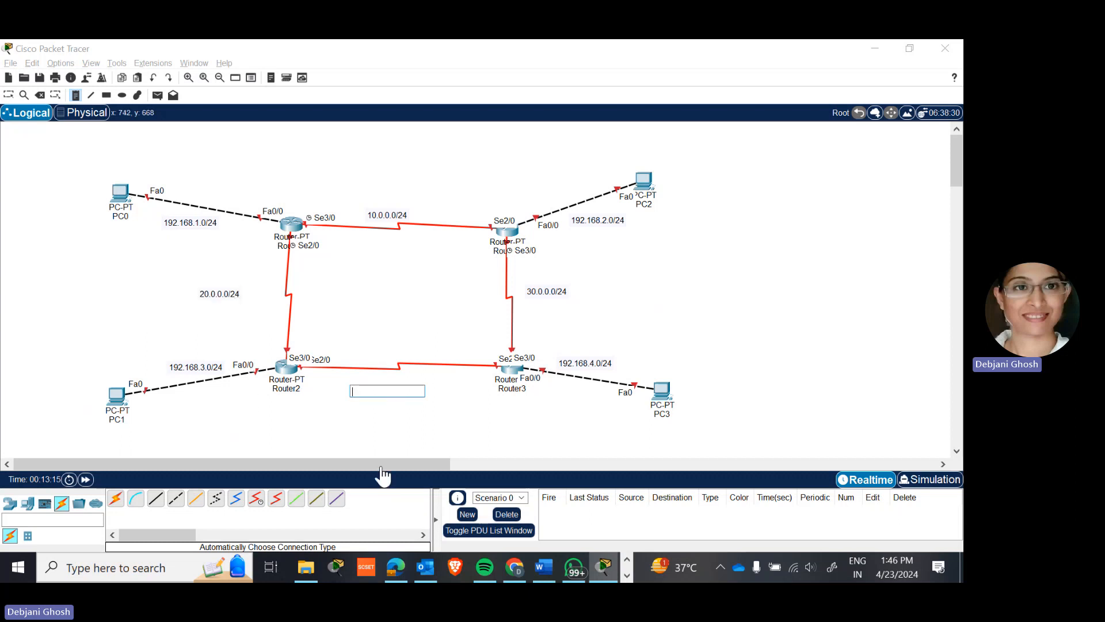
text(40.0.)
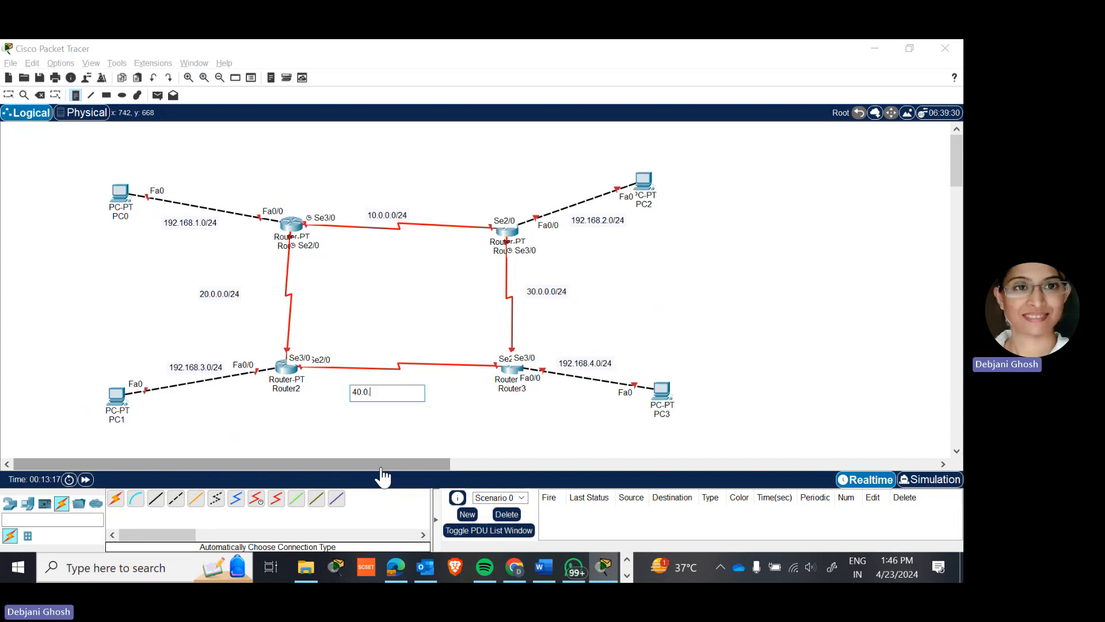
text(0.0/24)
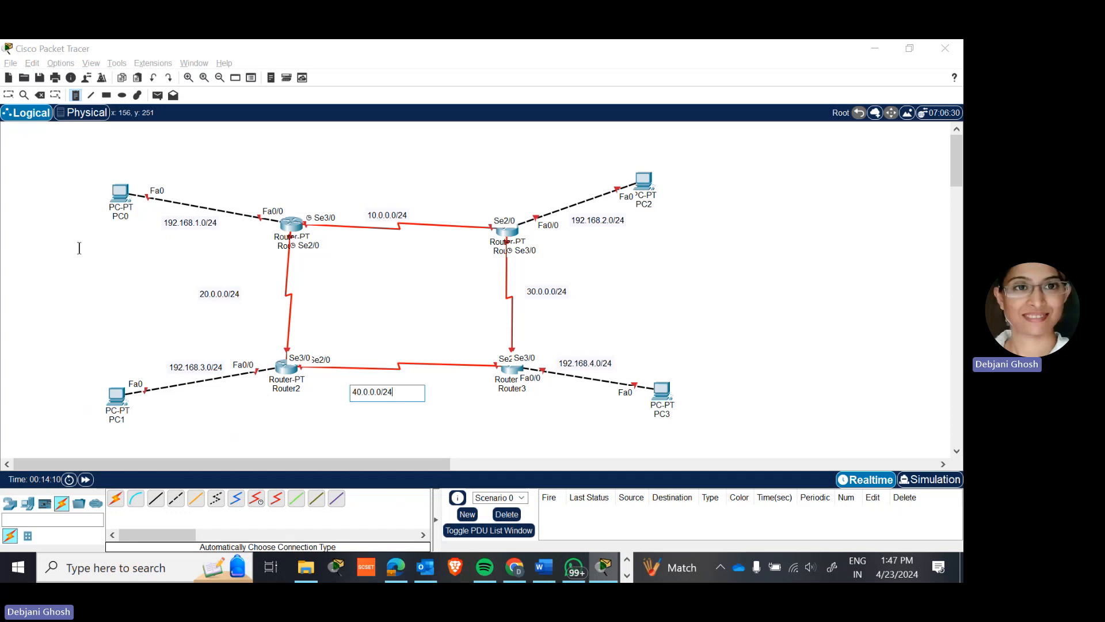
key(Escape)
Step: Configure PC0 with static IPv4 address 192.168.1.2, subnet mask 255.255.255.0 and default gateway 192.168.1.1
click(119, 196)
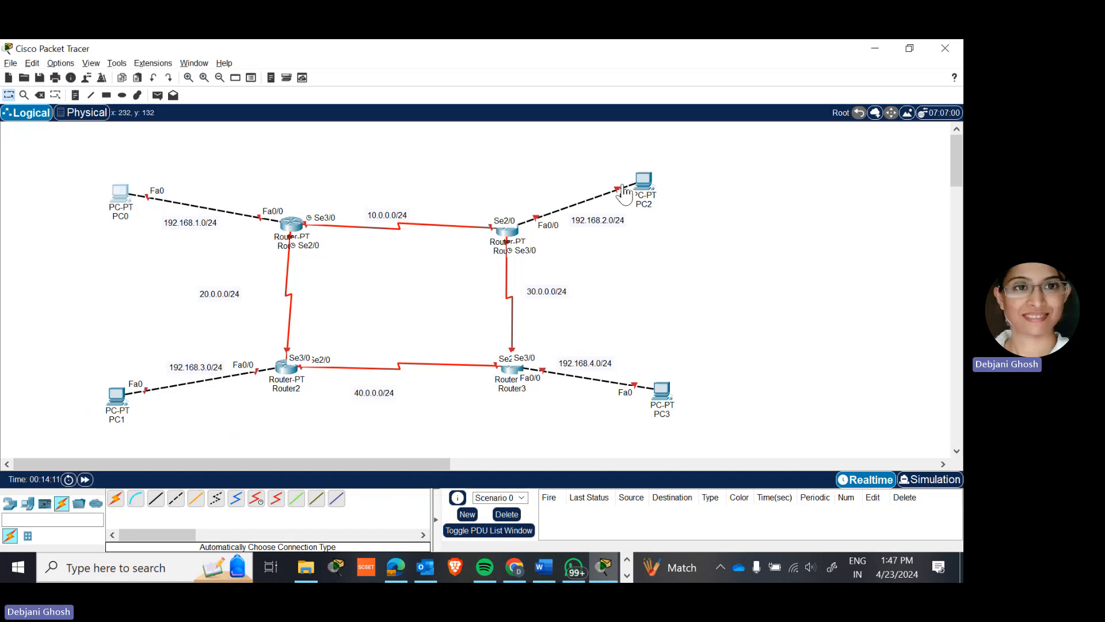
drag(518, 123, 801, 123)
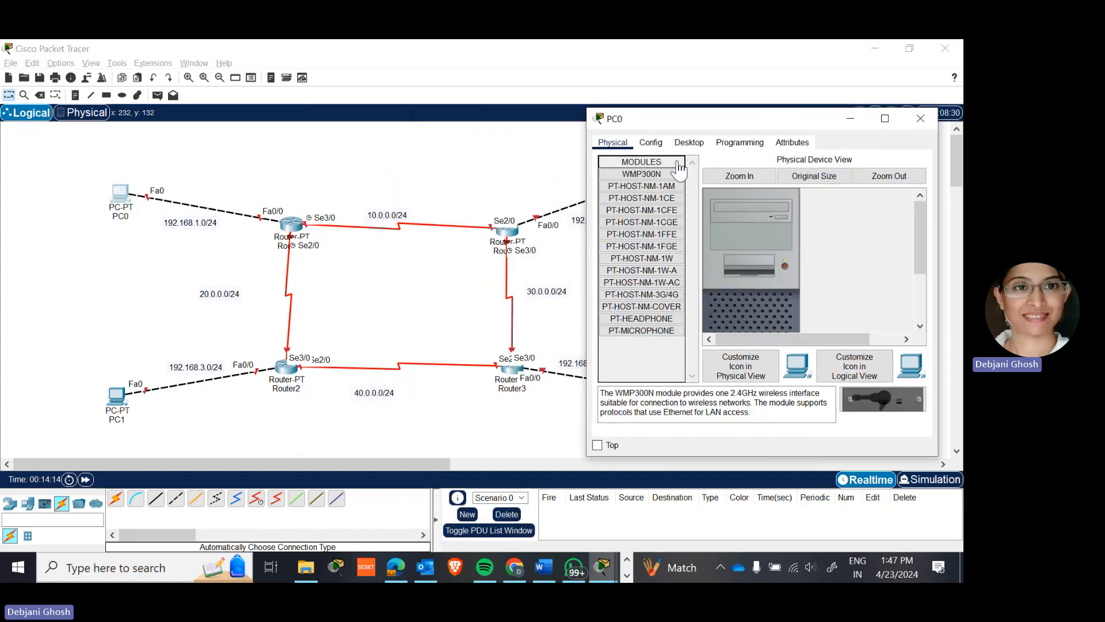
click(689, 142)
click(632, 194)
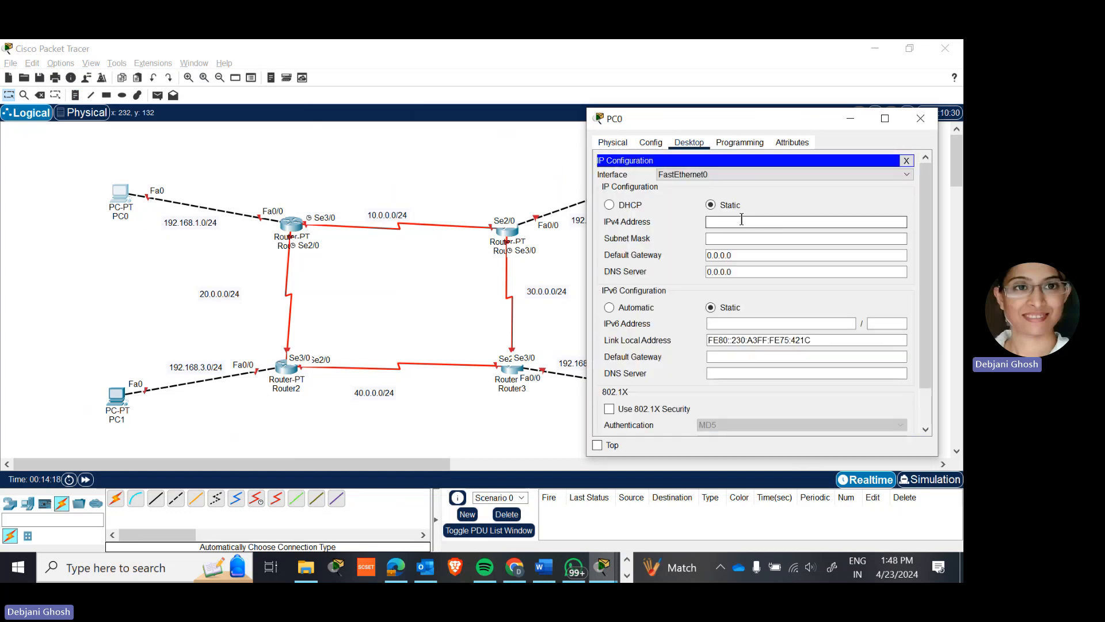
text(192.168.1.2)
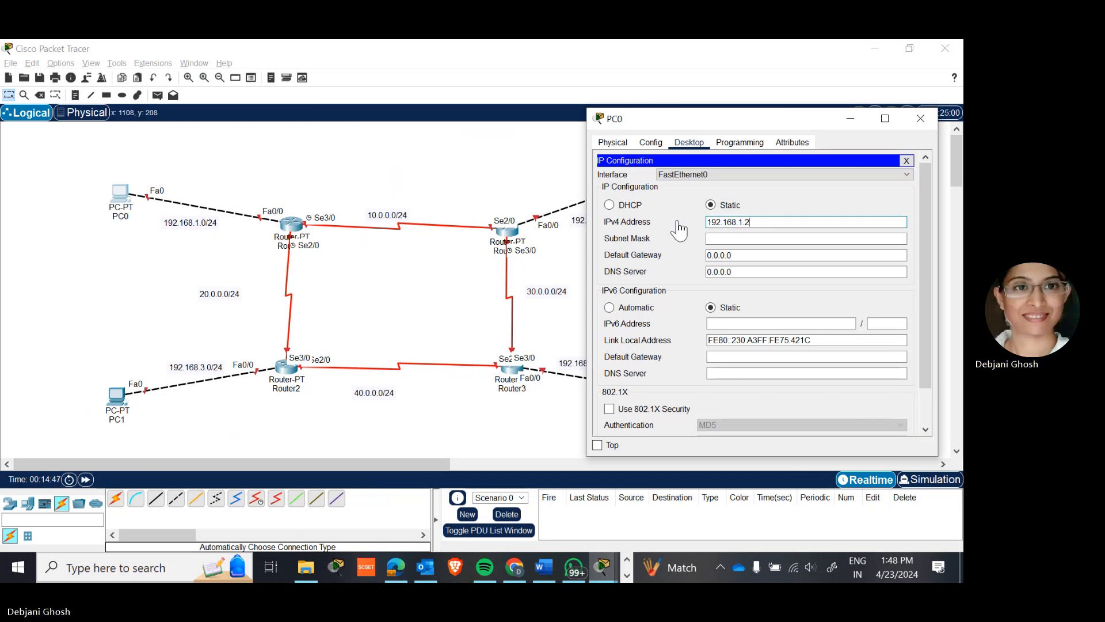
key(Tab)
key(Tab)
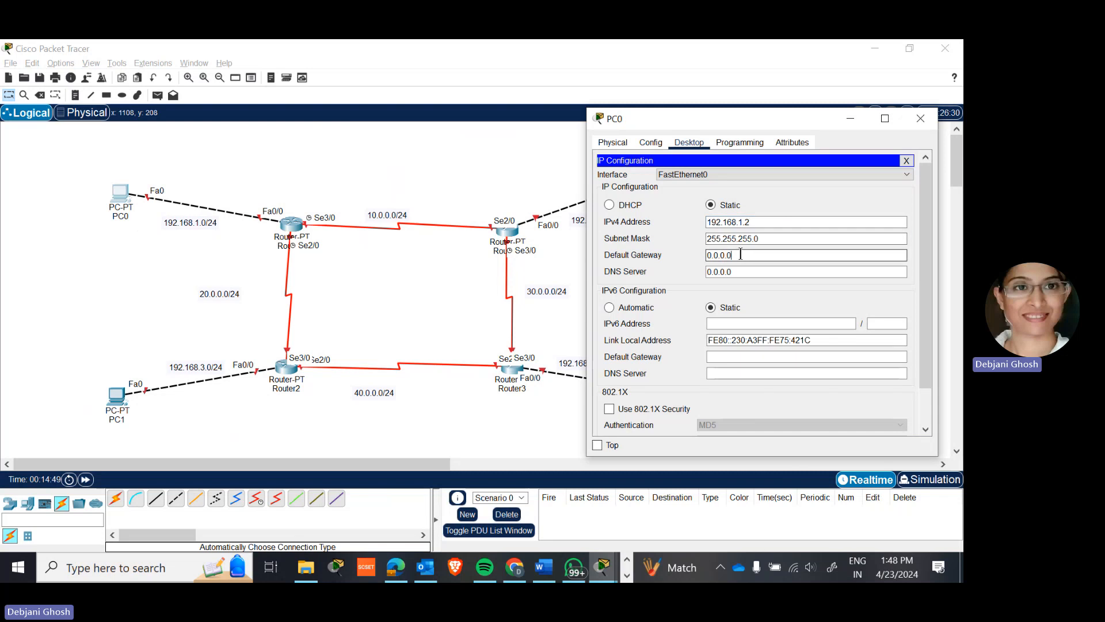
text(1)
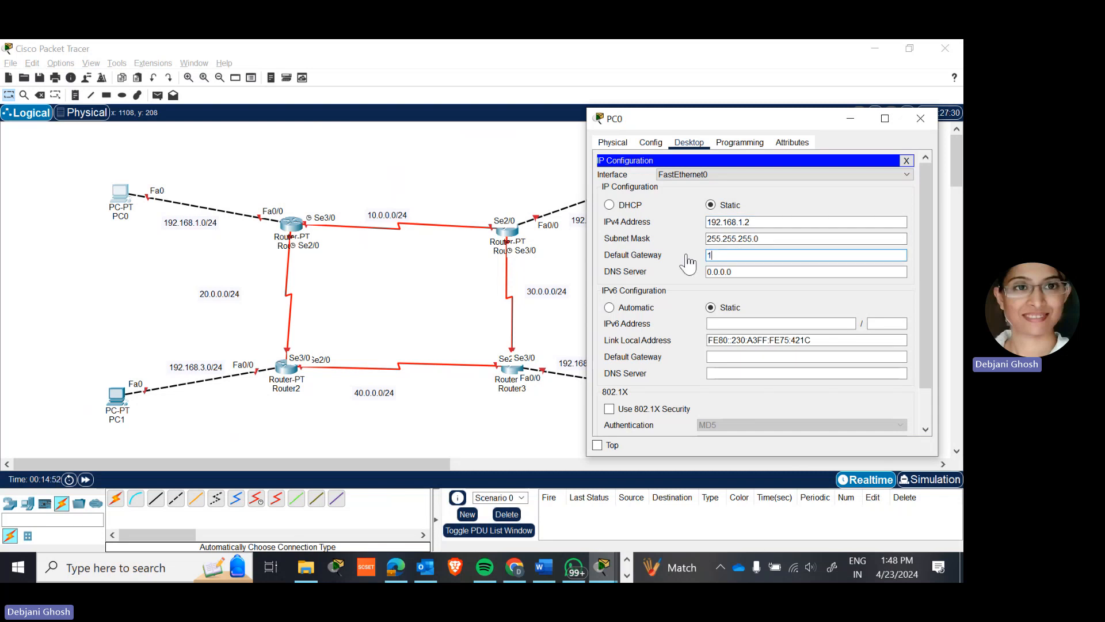
text(92.168.1.1)
click(920, 119)
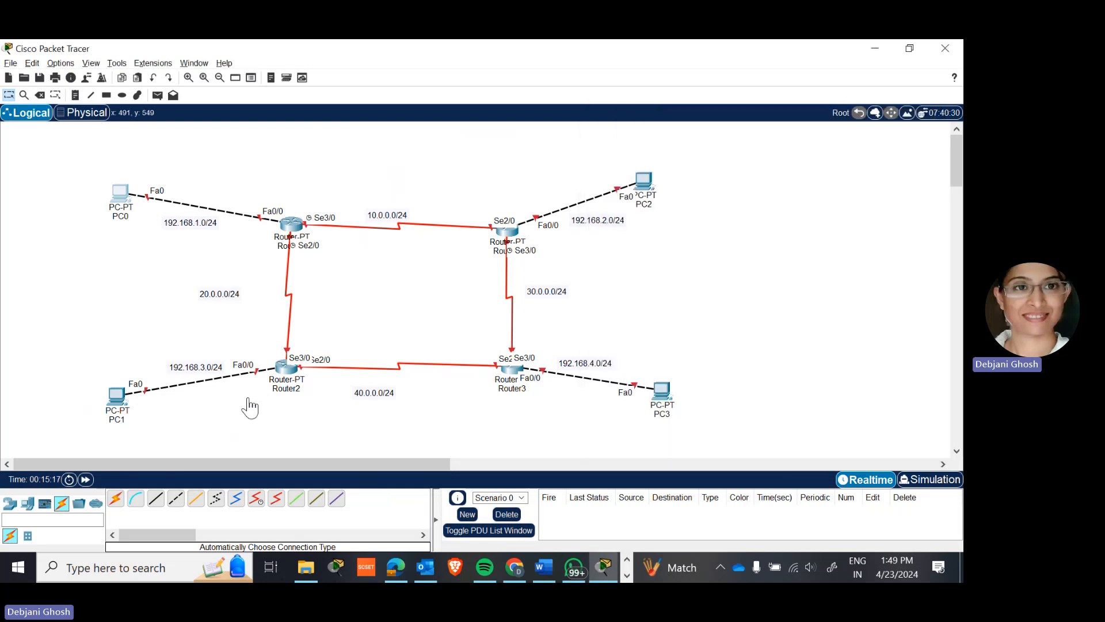
Step: On Router0, enable FastEthernet0/0 and assign it IPv4 address 192.168.1.1 with subnet mask 255.255.255.0
click(295, 227)
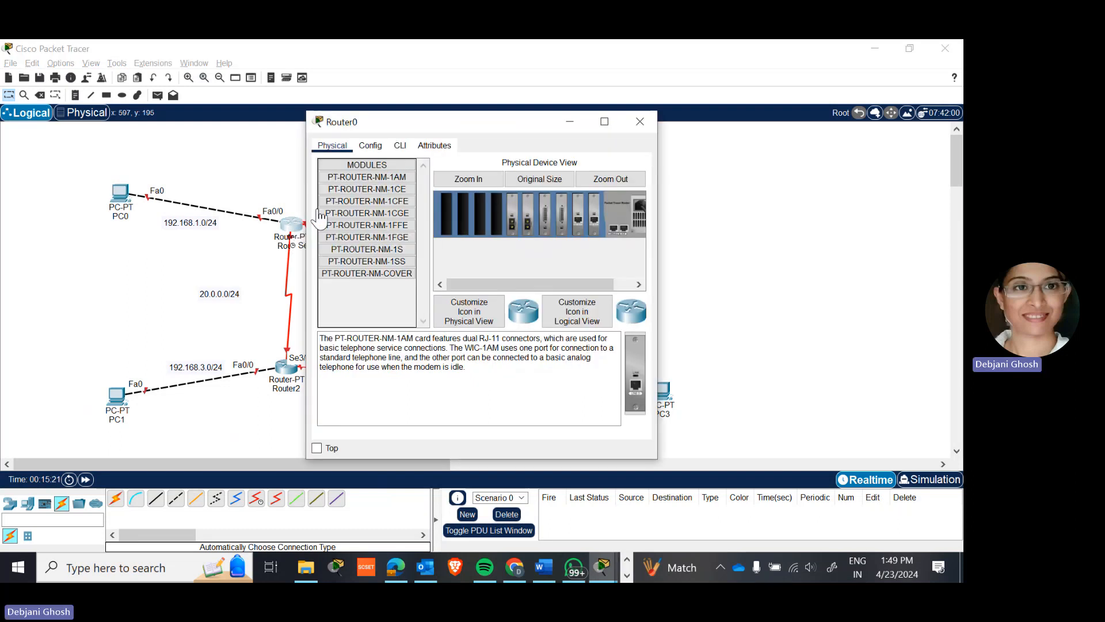
drag(484, 125, 836, 121)
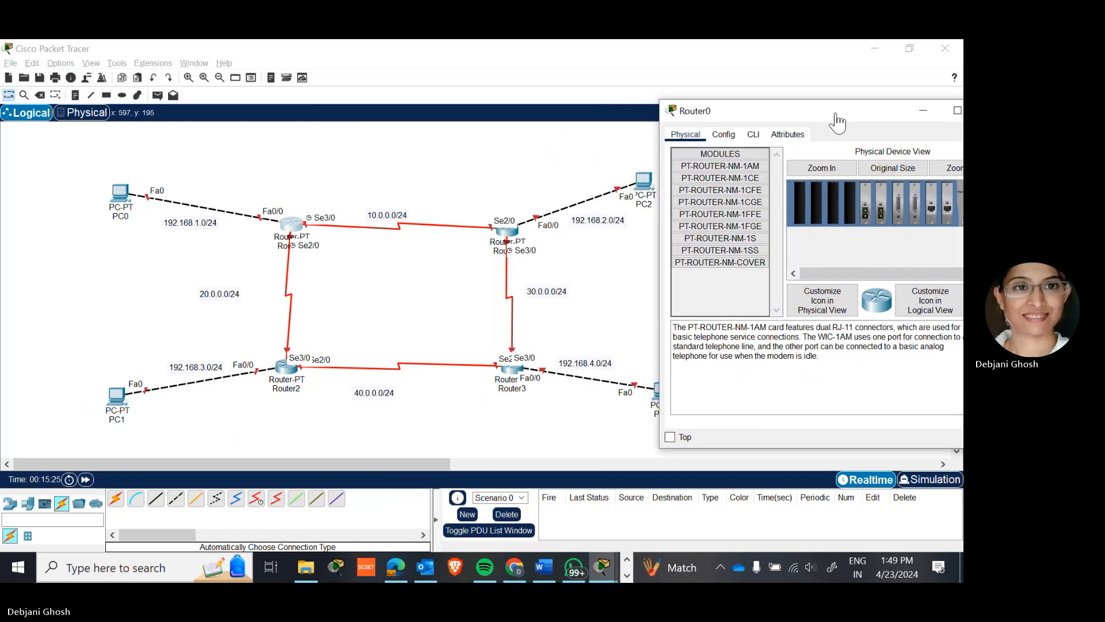
click(725, 136)
drag(861, 113, 839, 104)
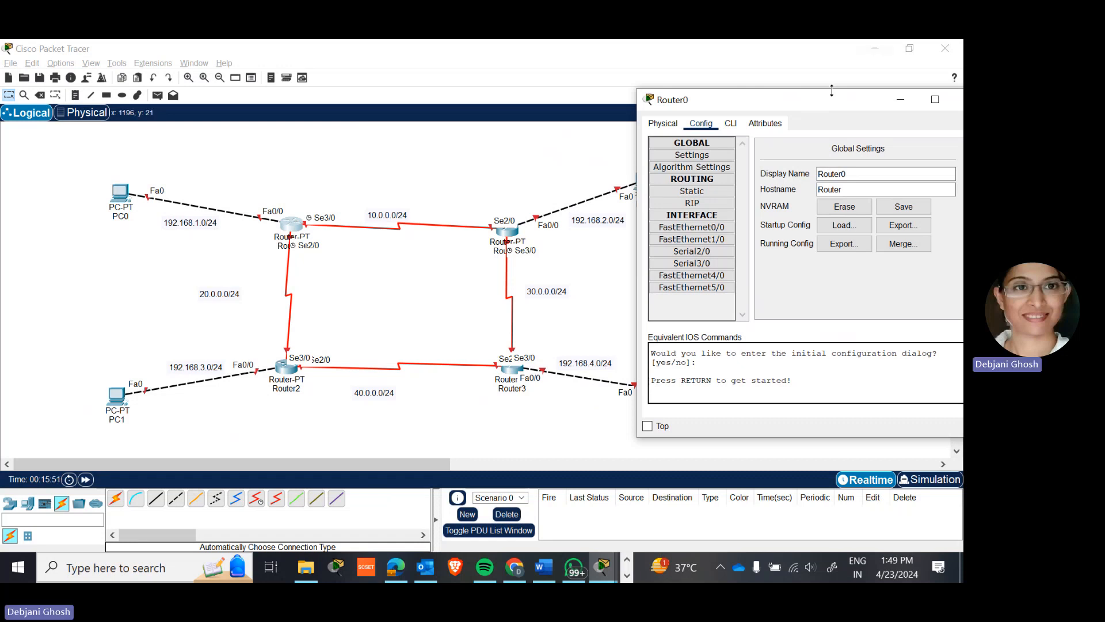
drag(804, 110, 781, 72)
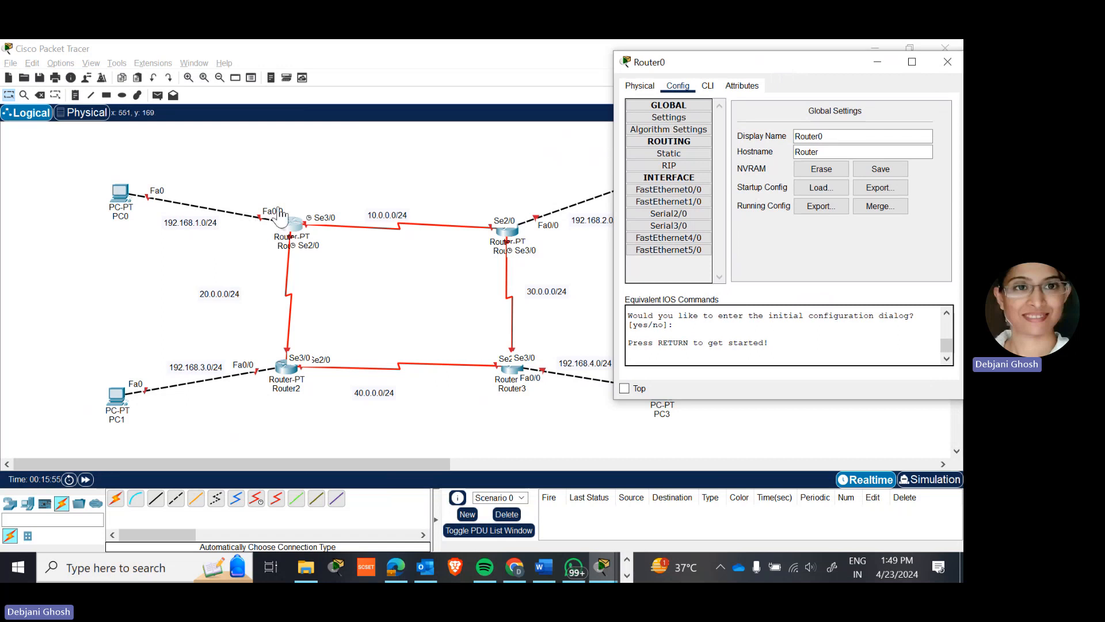
click(669, 191)
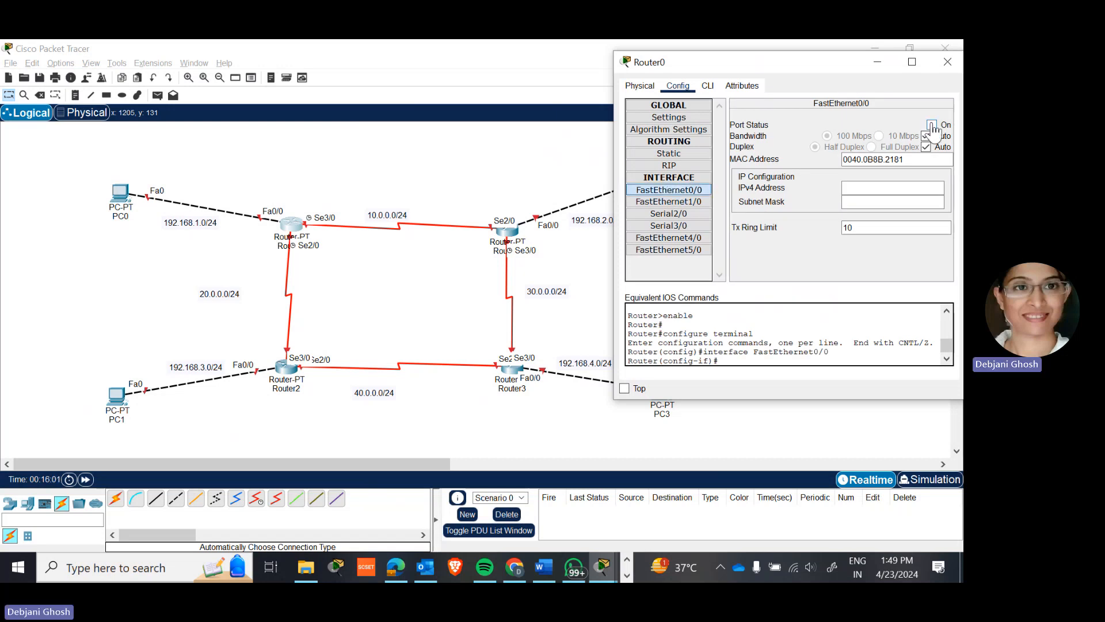
click(931, 125)
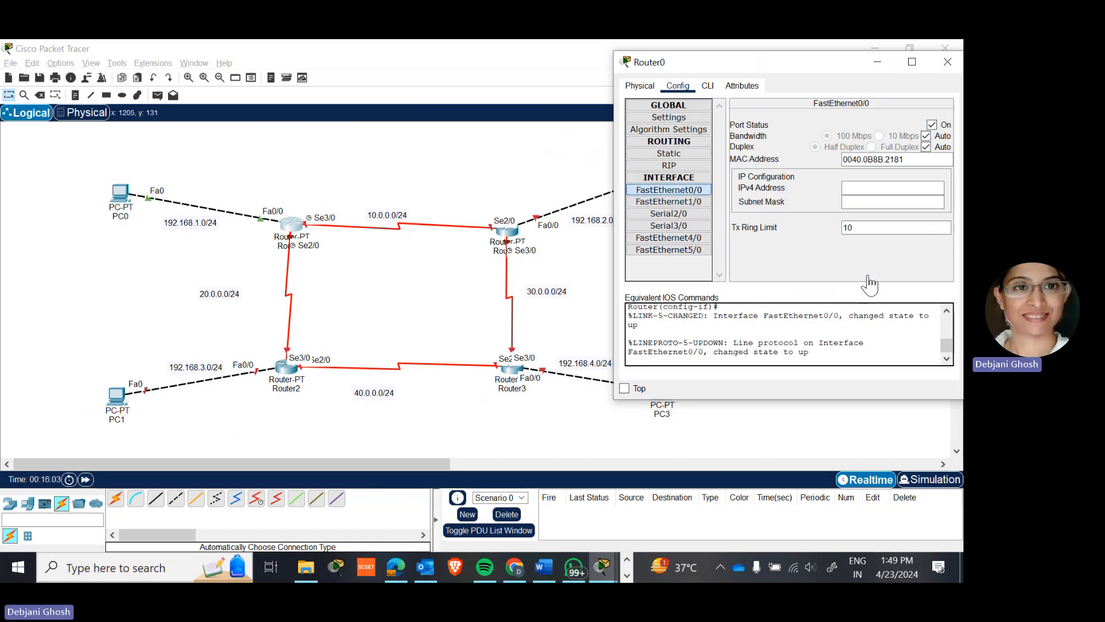
click(851, 188)
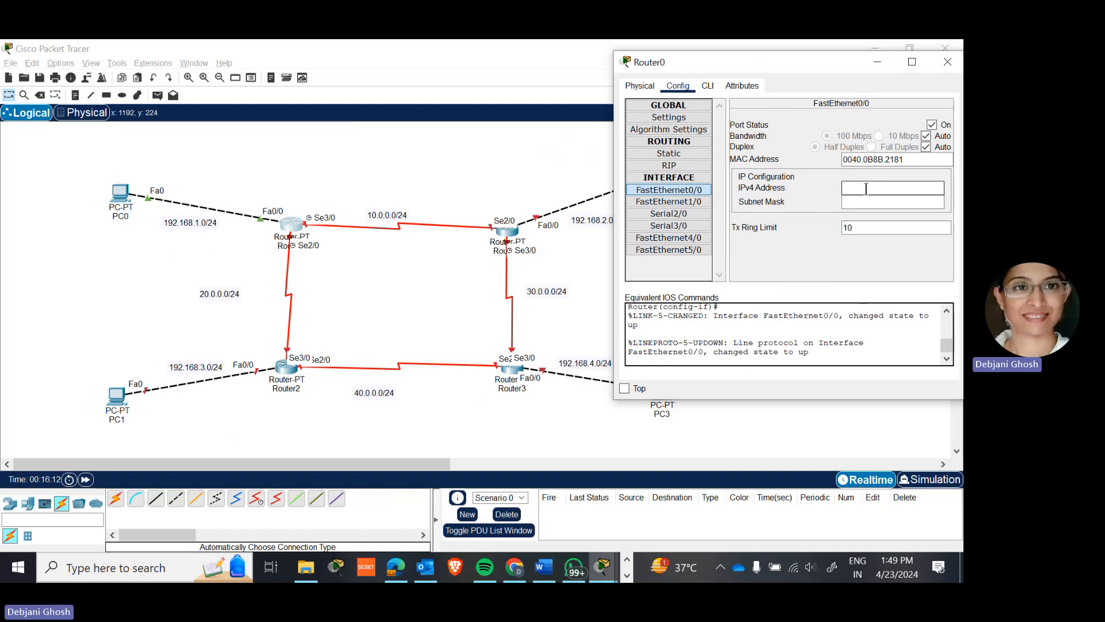
text(192.168.1.1)
click(868, 201)
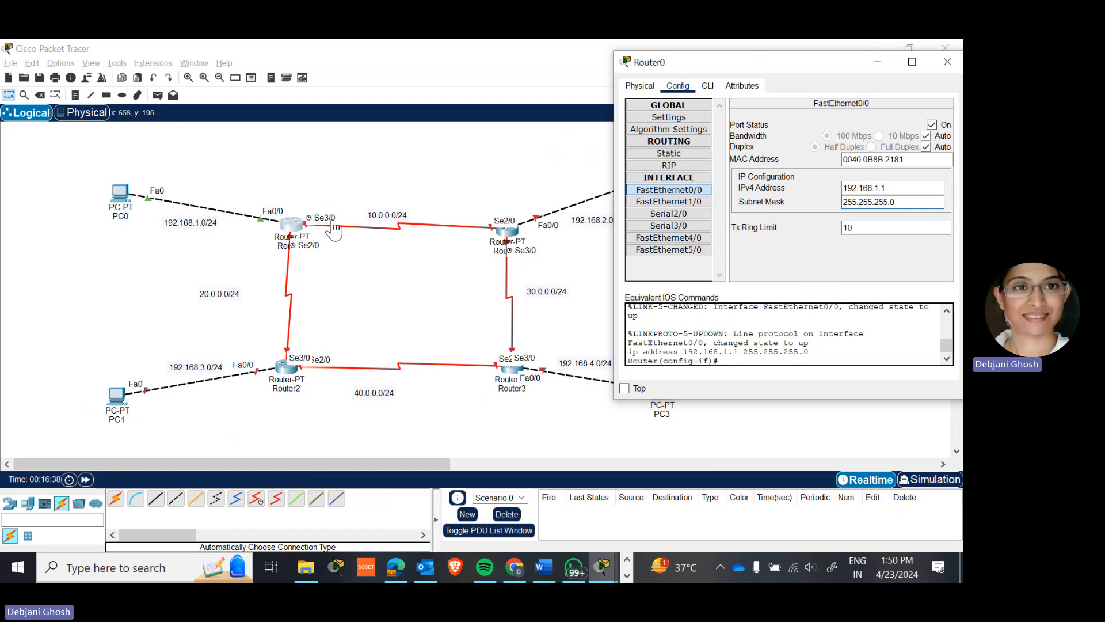
Step: Enable Router0's Serial3/0 interface and assign it IPv4 address 10.0.0.1 with subnet mask 255.255.255.0
click(645, 226)
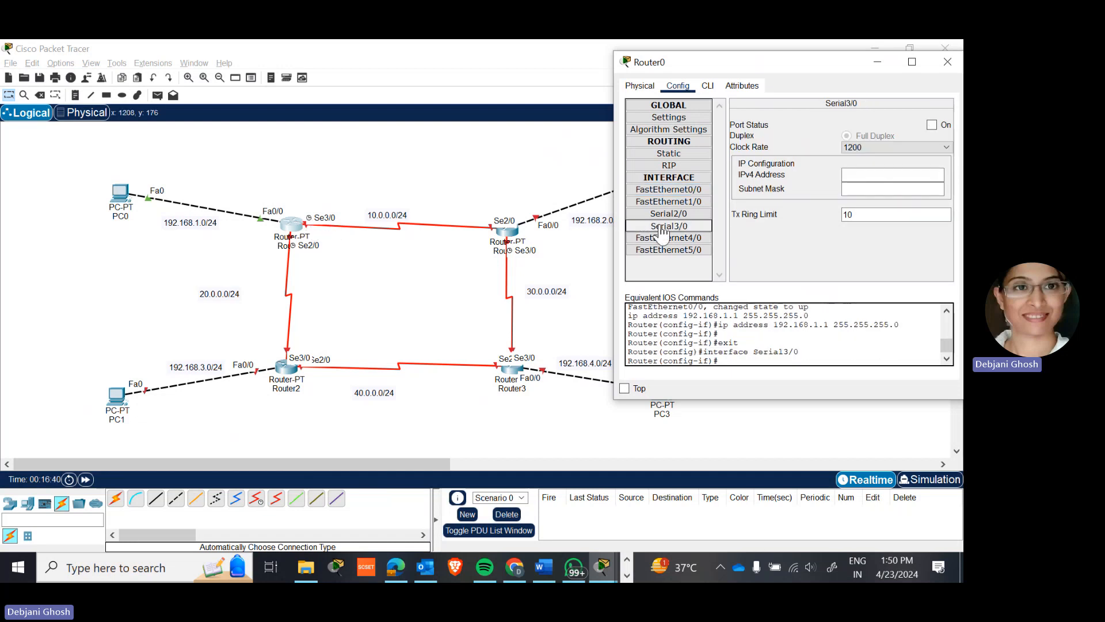
click(932, 128)
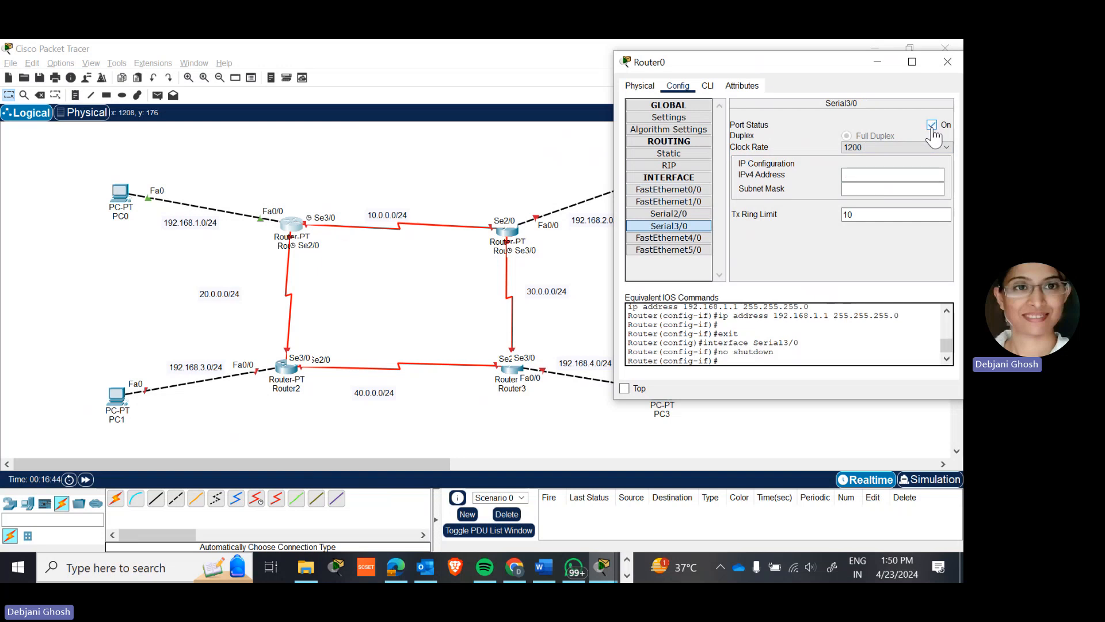
click(859, 176)
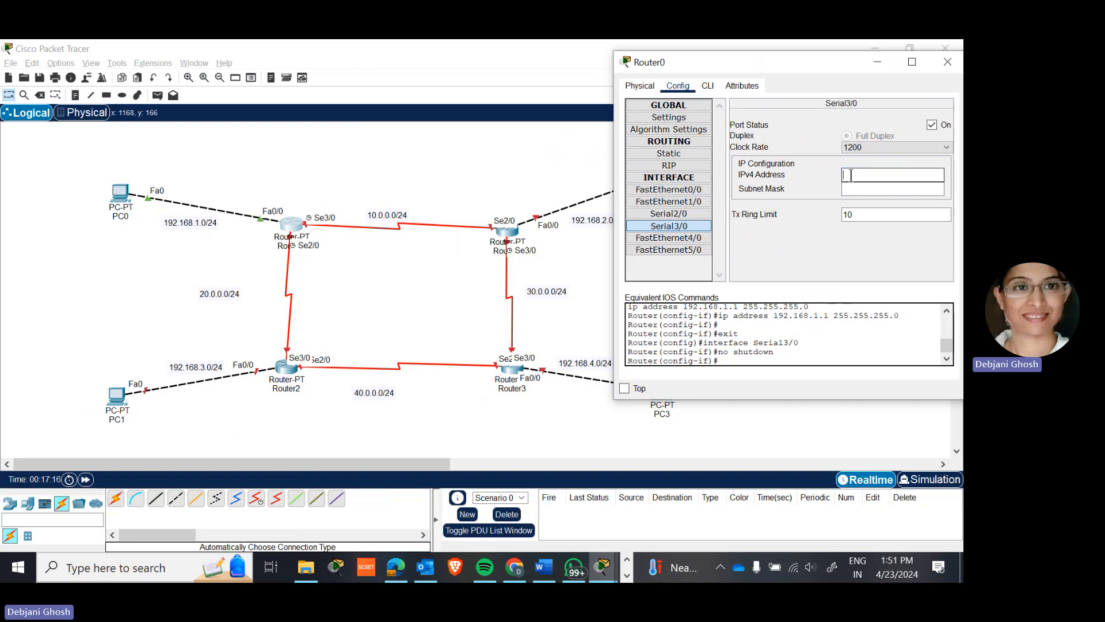
text(10.0)
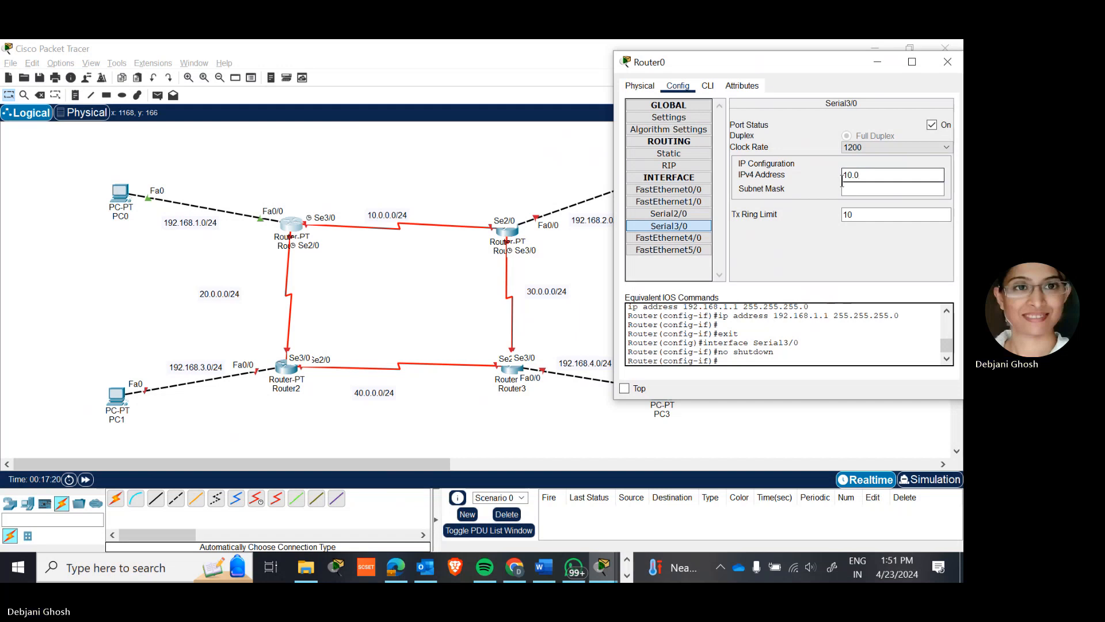
text(.0)
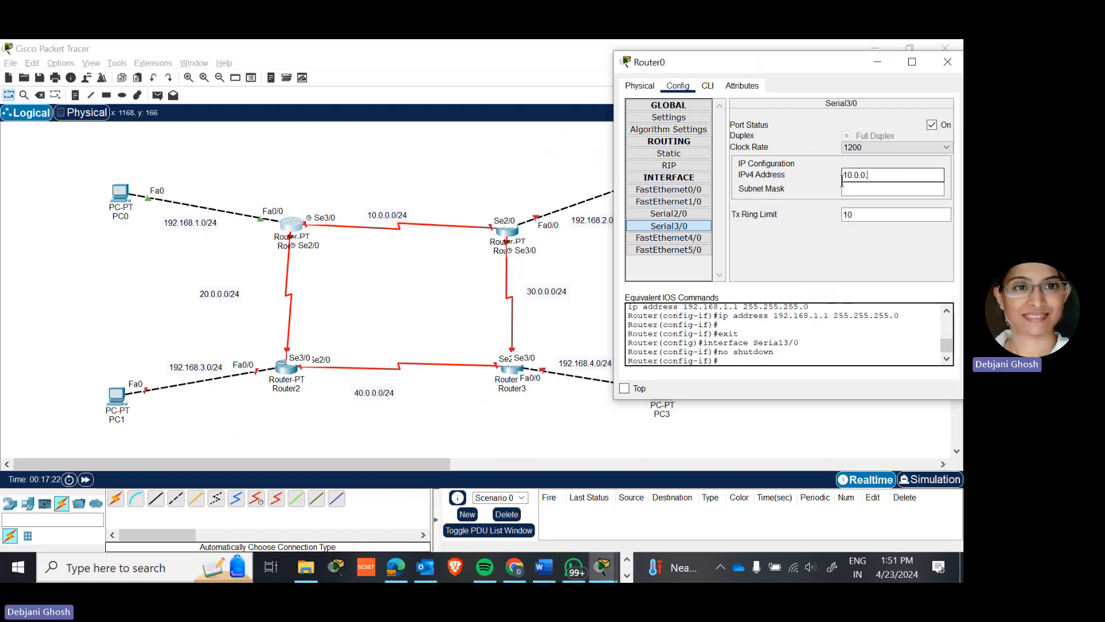
text(.1)
key(Tab)
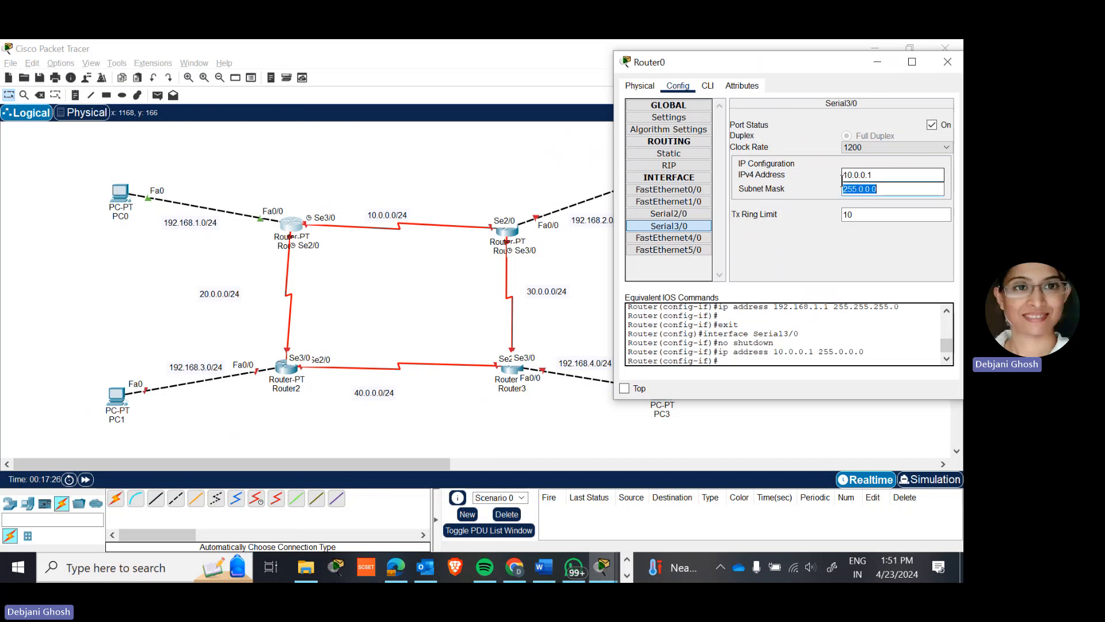
click(887, 191)
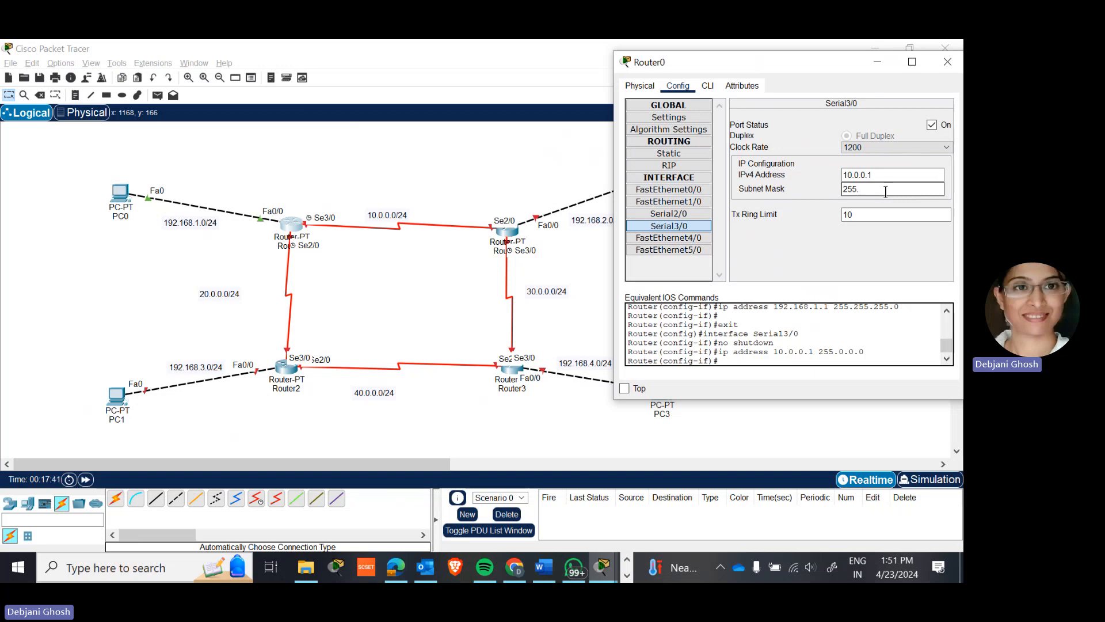
text(255.255.255.0)
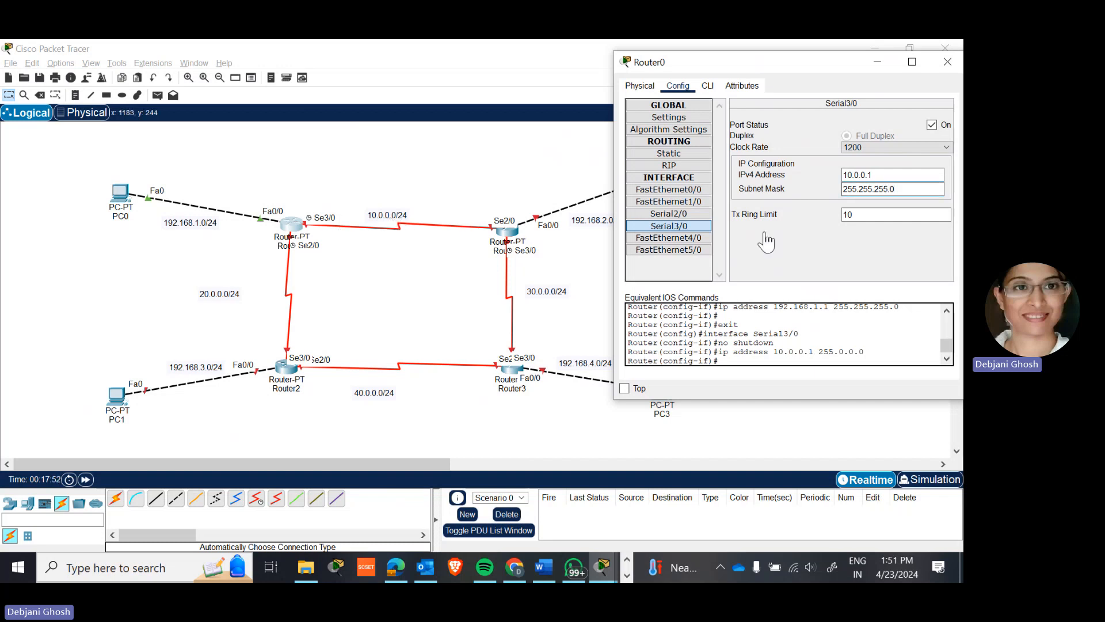
click(887, 191)
click(875, 177)
Step: Enable Router0's Serial2/0 interface, assign it 20.0.0.1 with subnet mask 255.255.255.0, and close the router's configuration
click(668, 215)
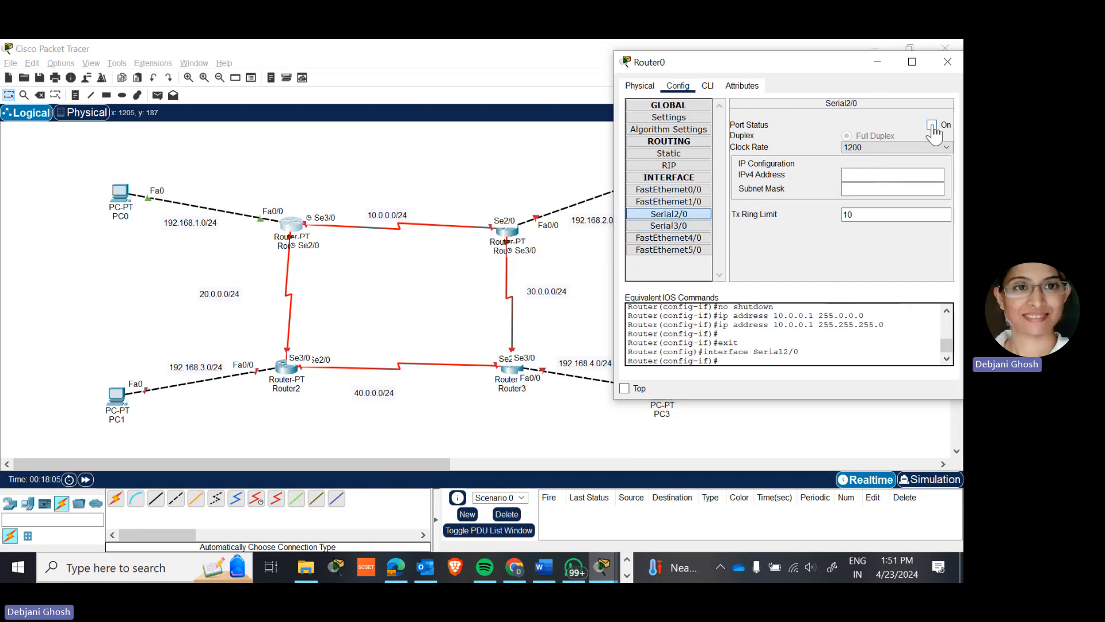
click(932, 126)
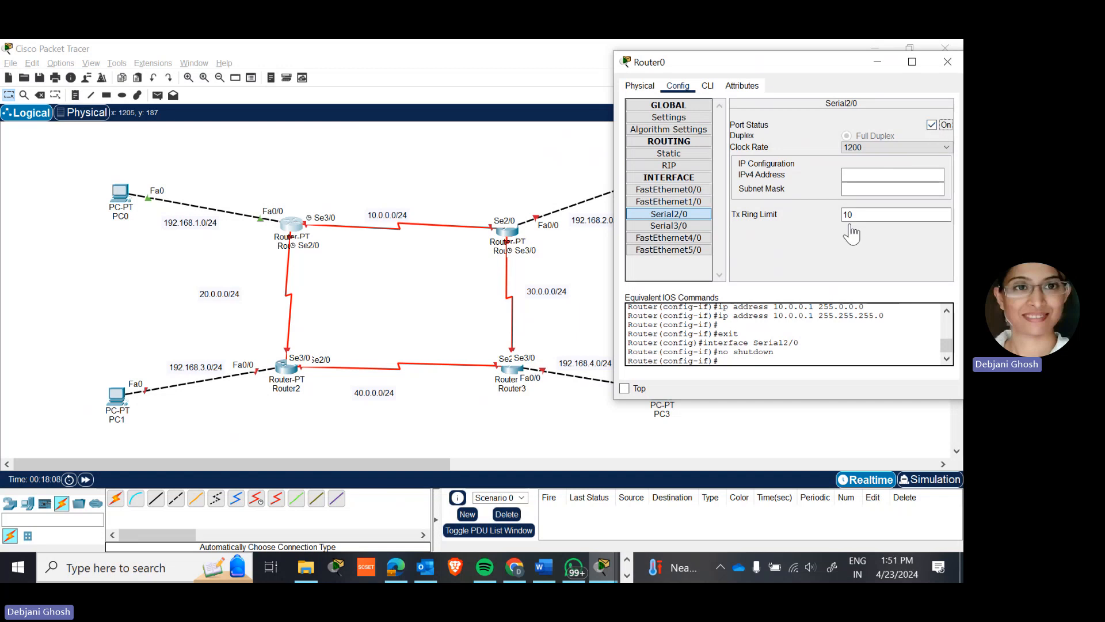
click(847, 175)
text(20.0.0.)
text(1)
click(890, 190)
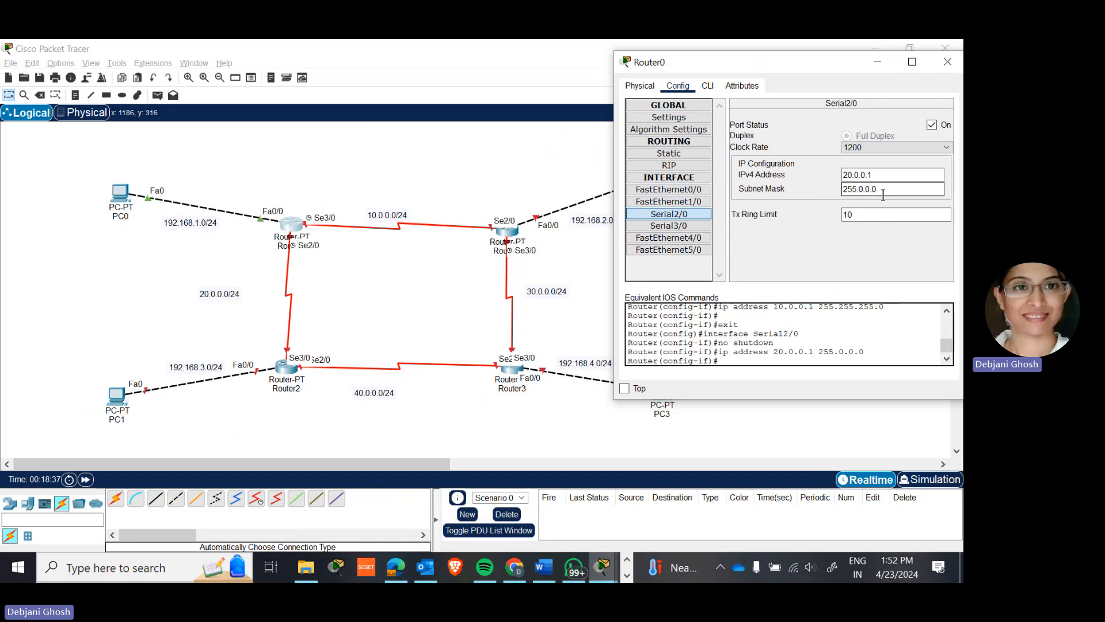
key(BackSpace)
key(BackSpace)
key(BackSpace)
key(BackSpace)
key(BackSpace)
text(.0)
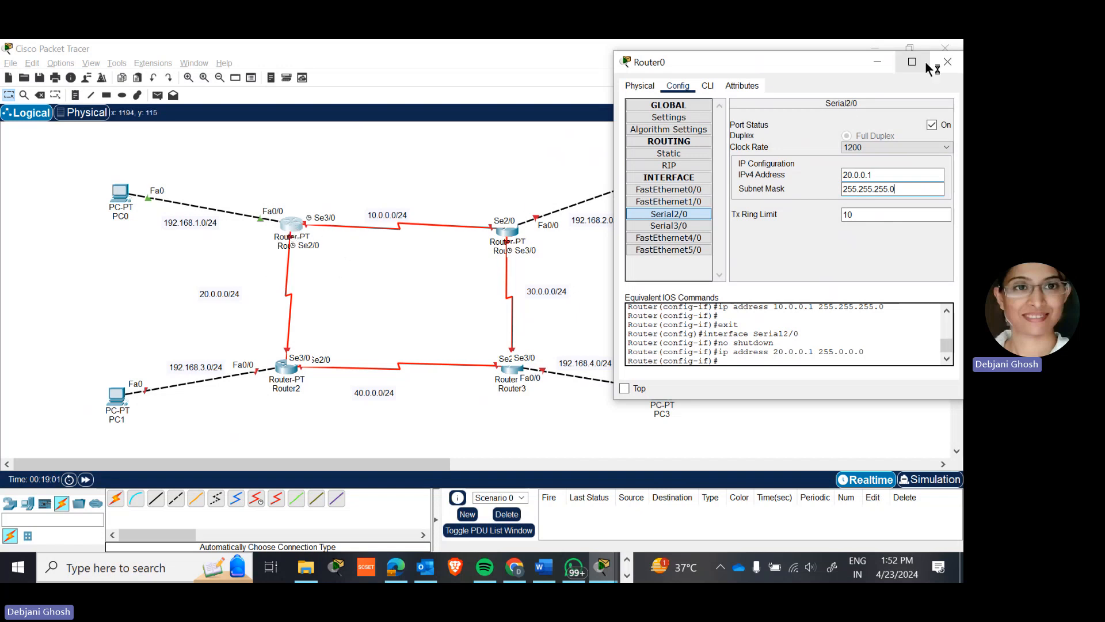
click(947, 68)
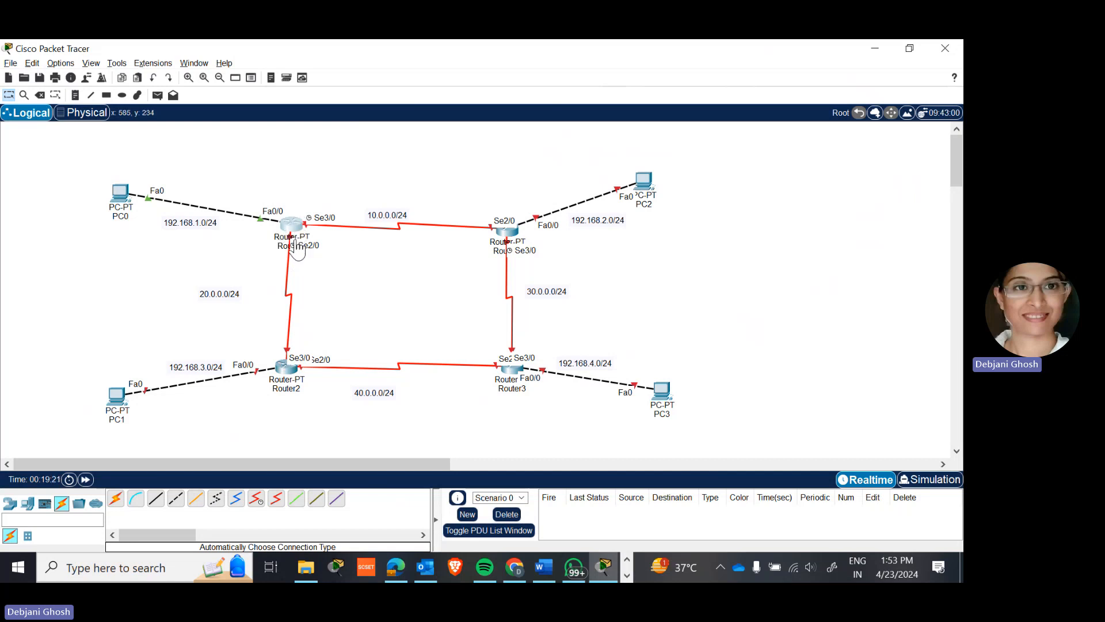
Step: Configure PC2 with static IPv4 address 192.168.2.2, subnet mask 255.255.255.0 and default gateway 192.168.2.1
click(645, 181)
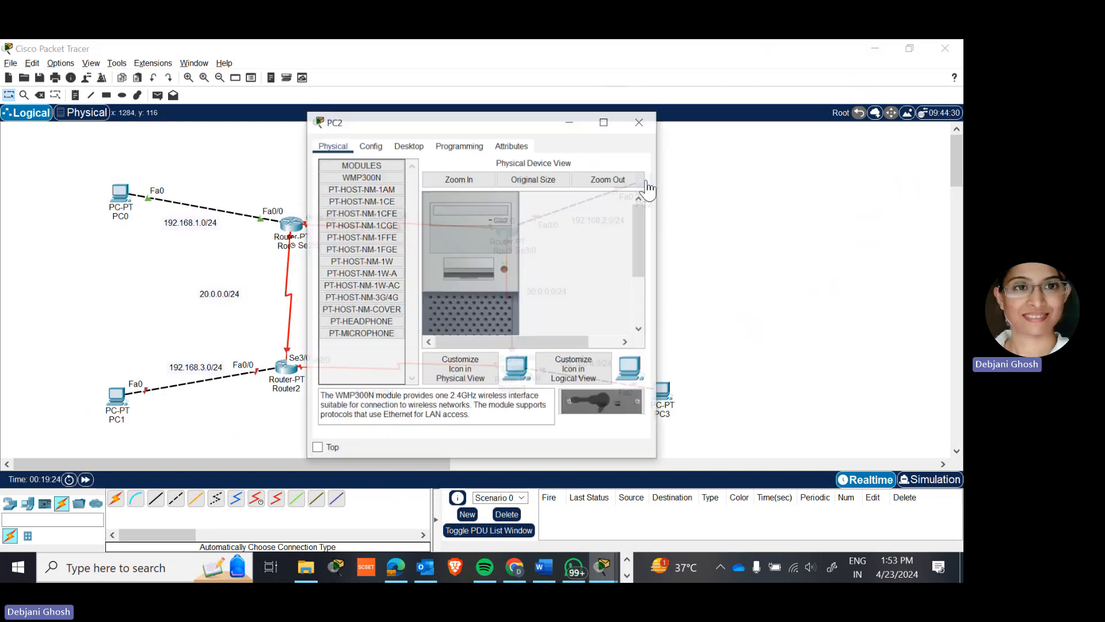
drag(506, 124, 882, 94)
click(789, 113)
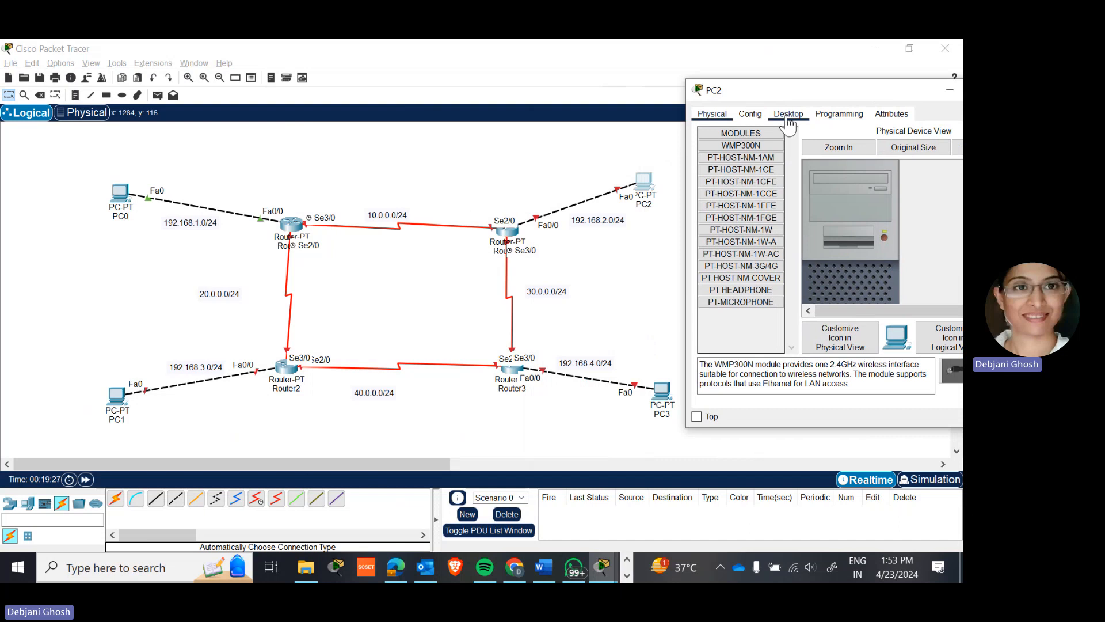
click(736, 165)
click(839, 192)
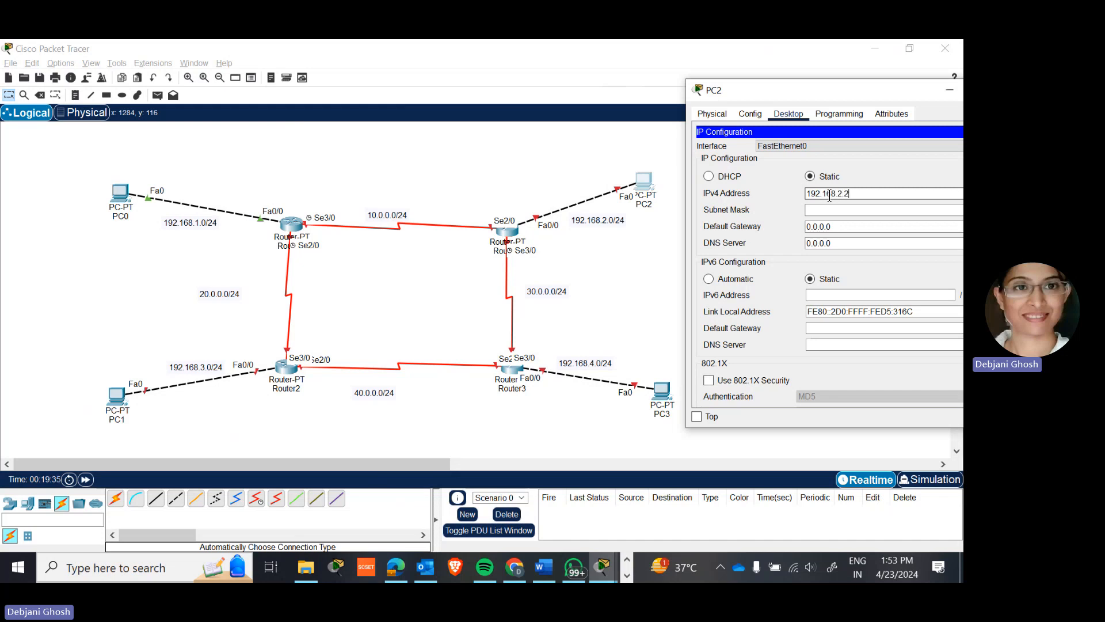
key(Tab)
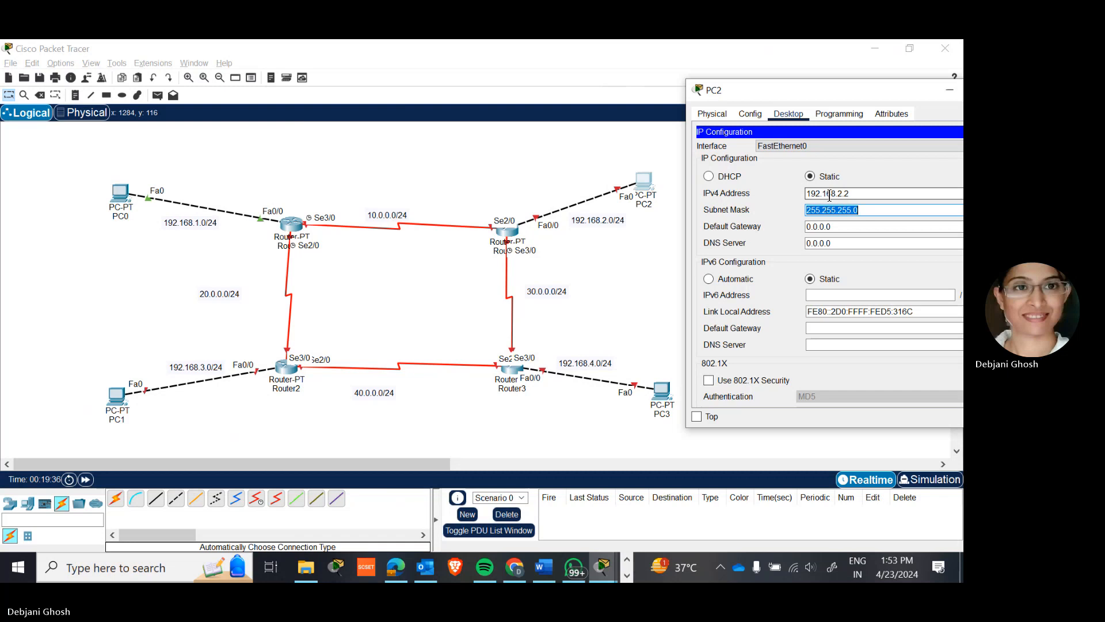
key(Tab)
text(19)
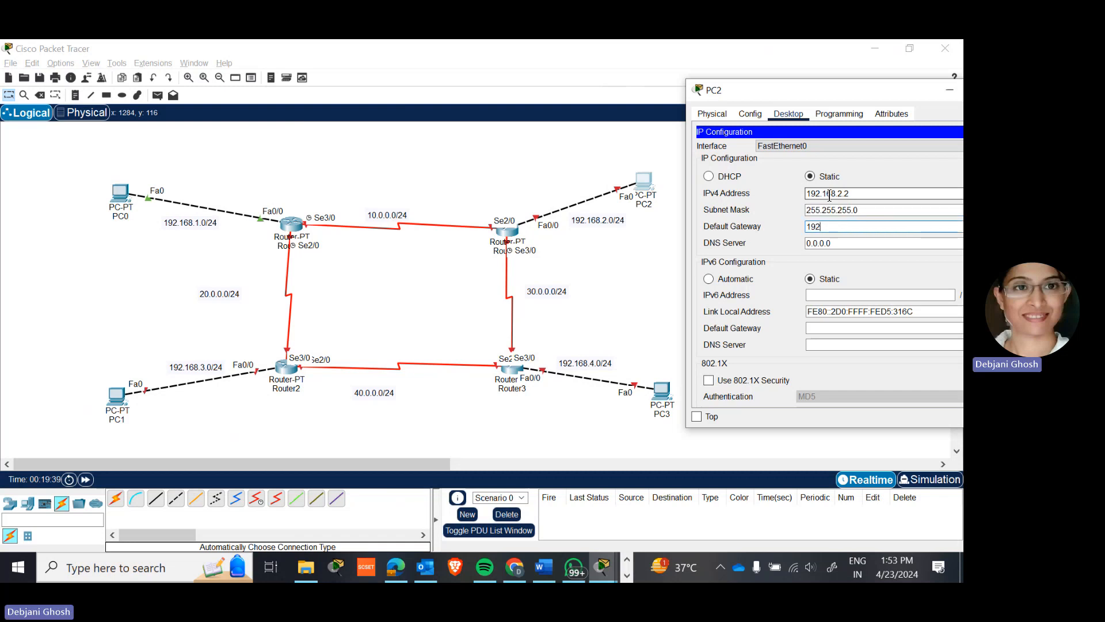
text(2.168.2.1)
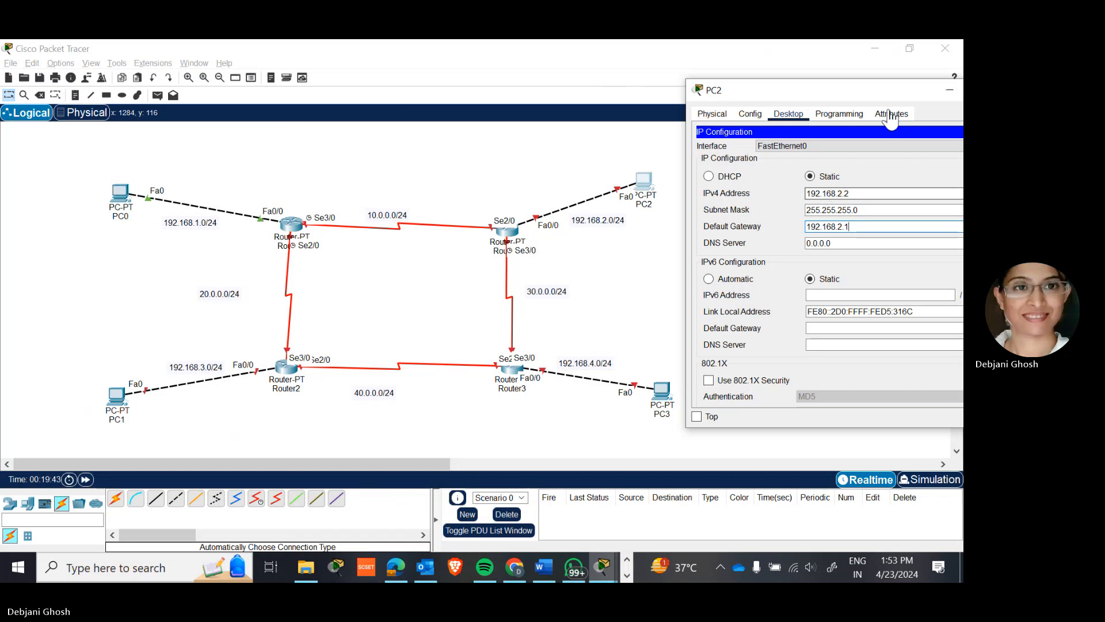
drag(840, 100, 765, 95)
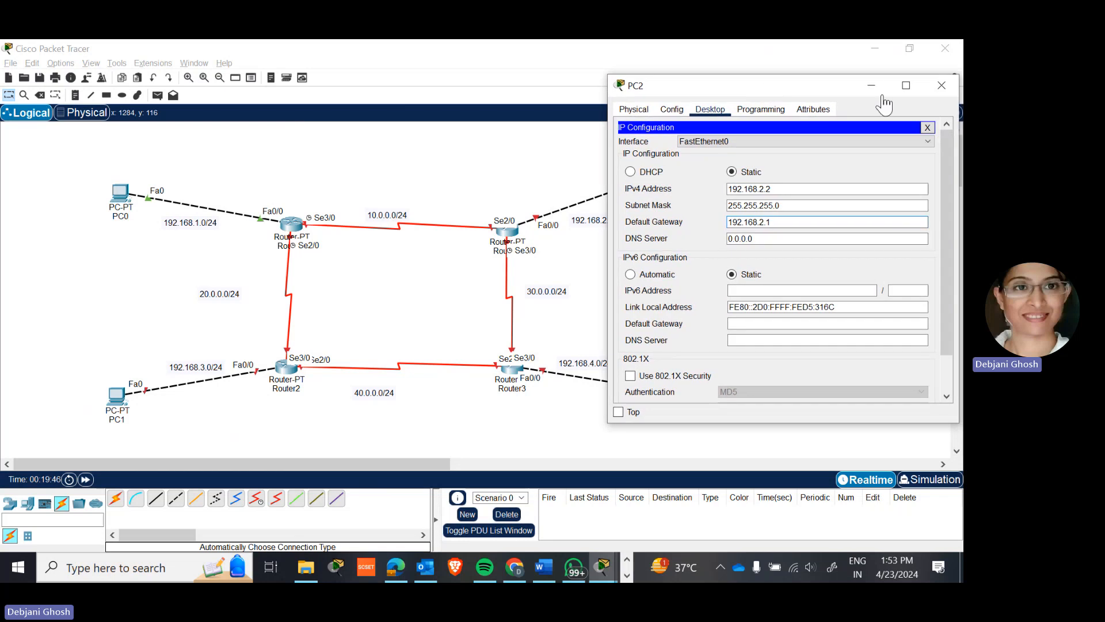
click(942, 87)
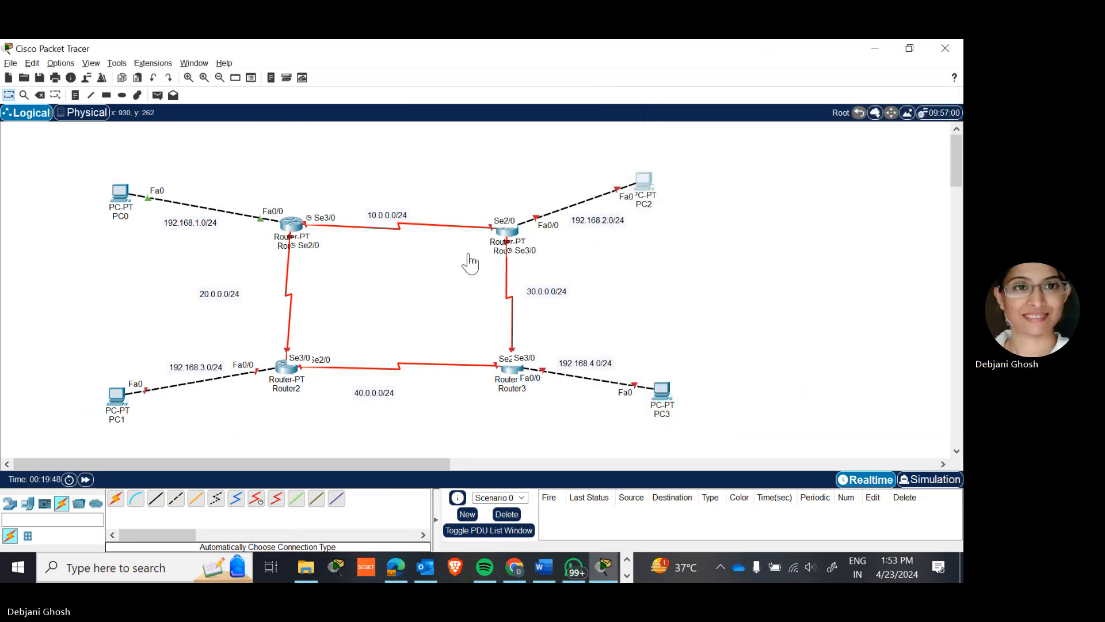
Step: On Router1, enable FastEthernet0/0 and assign it IPv4 address 192.168.2.1 with subnet mask 255.255.255.0
click(506, 233)
drag(496, 119, 228, 120)
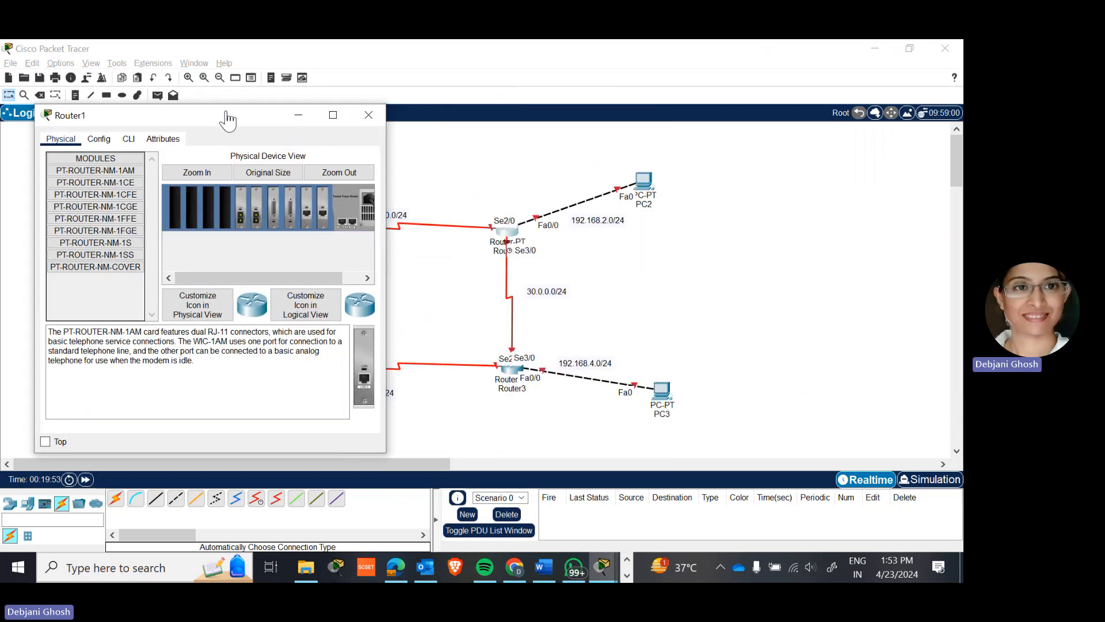
click(104, 144)
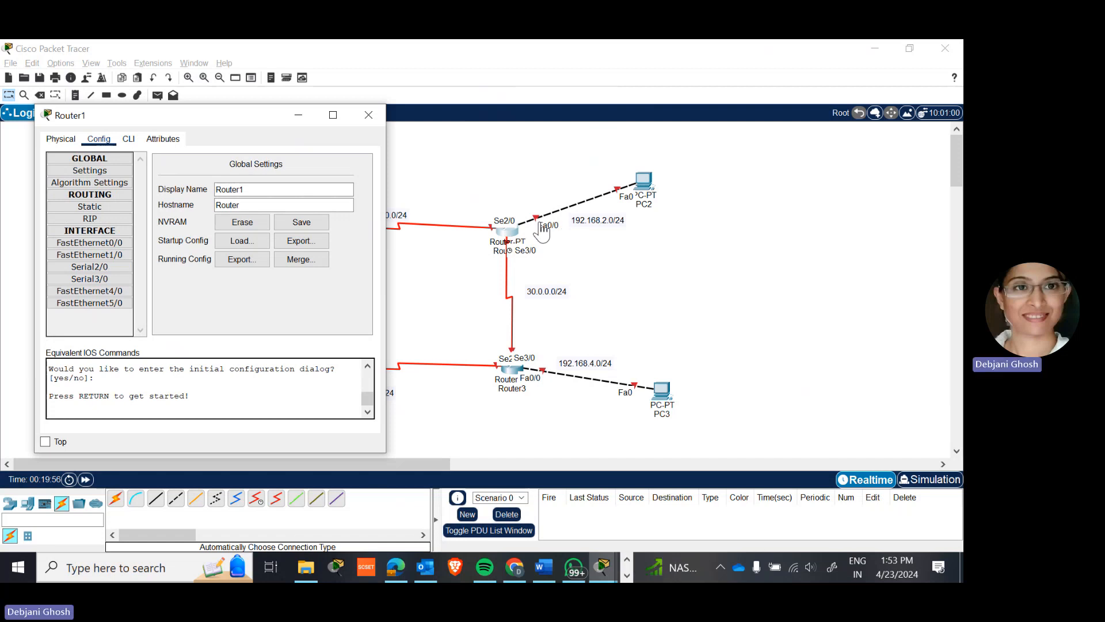
click(112, 244)
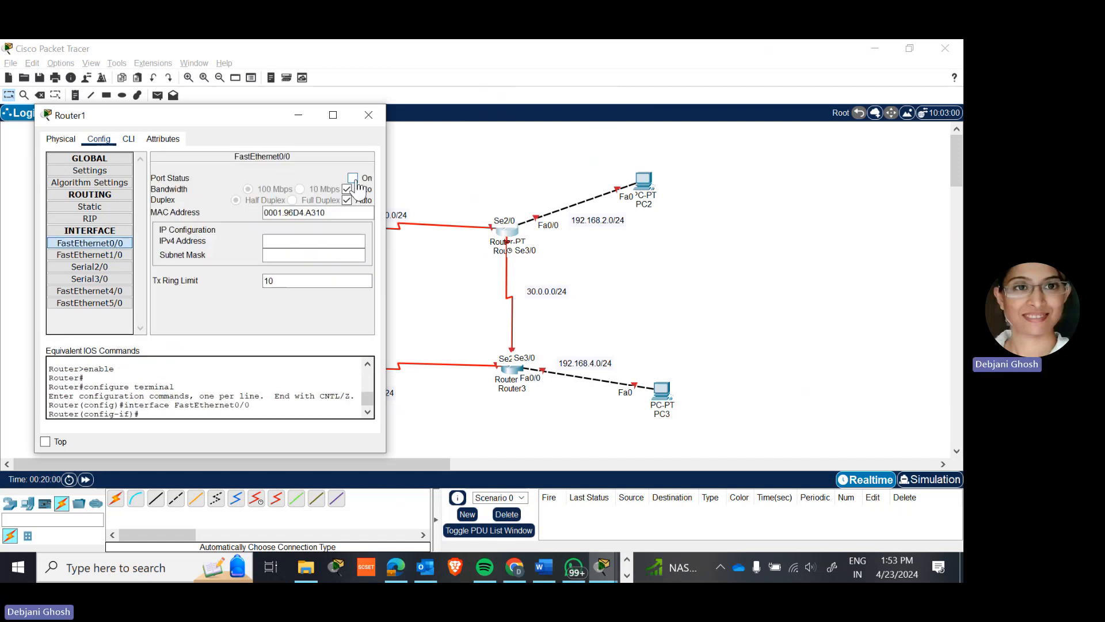
click(353, 179)
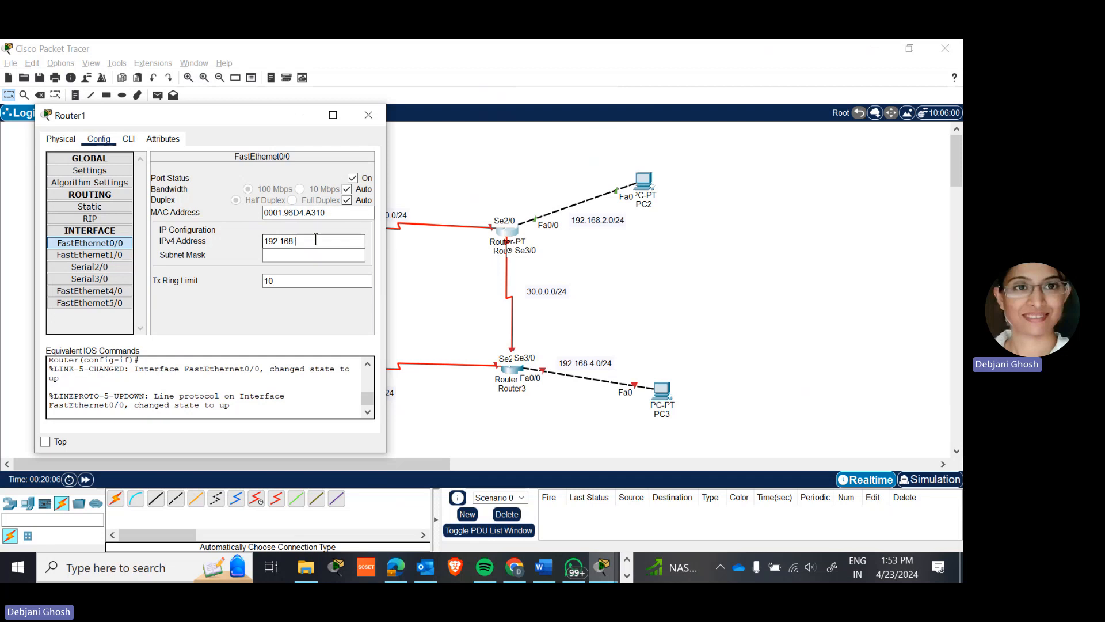
click(316, 241)
text(192.168.2.1)
key(Tab)
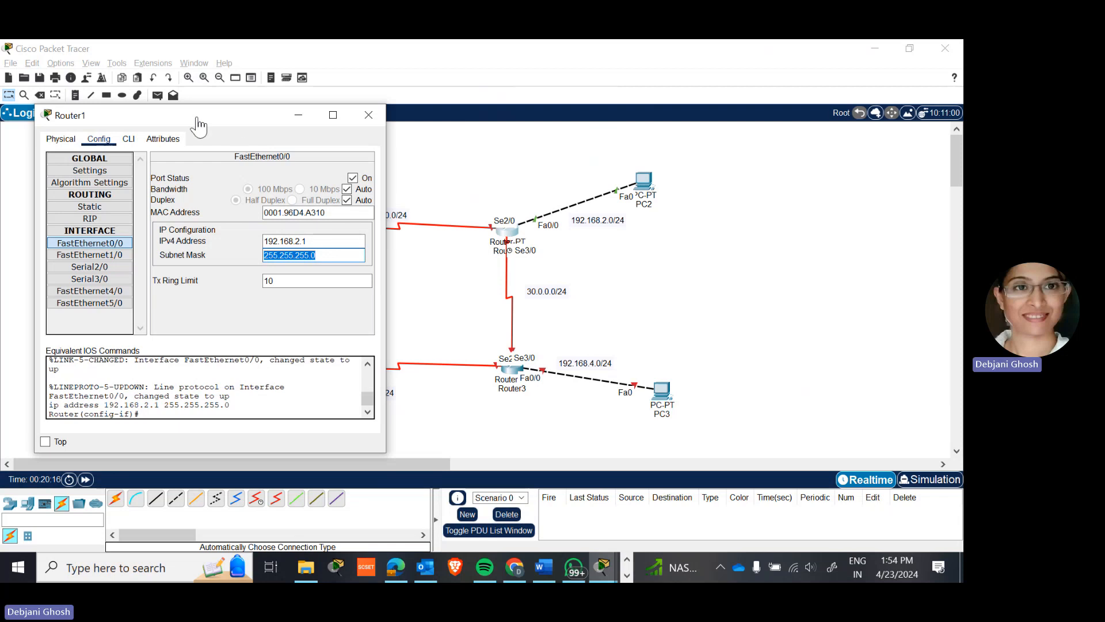
drag(193, 117, 128, 100)
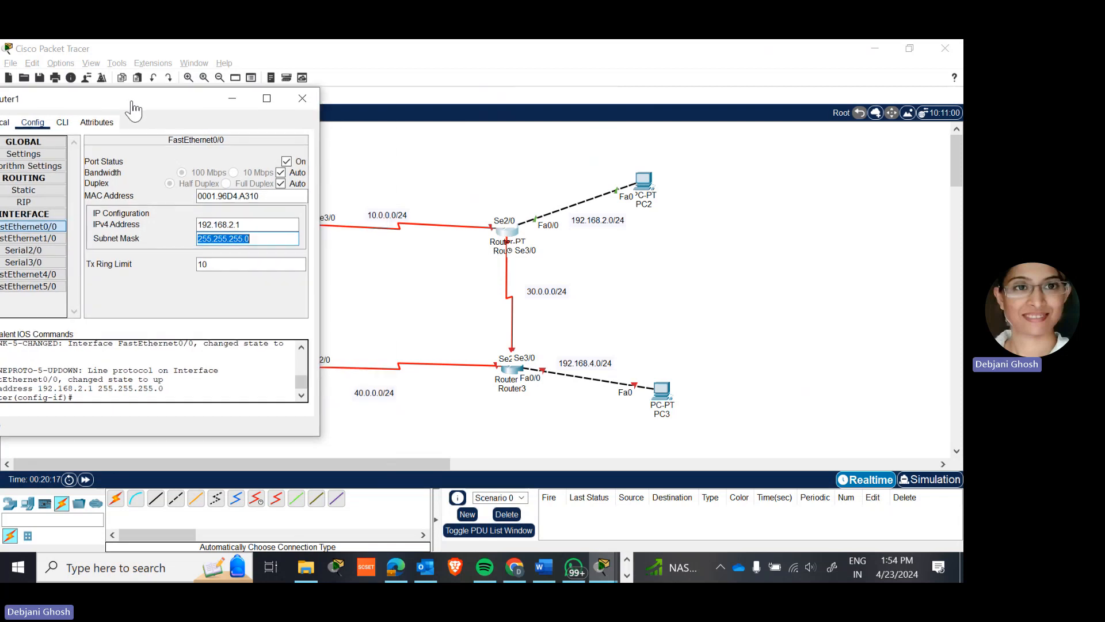
Step: Enable Router1's Serial2/0 interface and assign it IPv4 address 10.0.0.2 with subnet mask 255.255.255.0
click(35, 252)
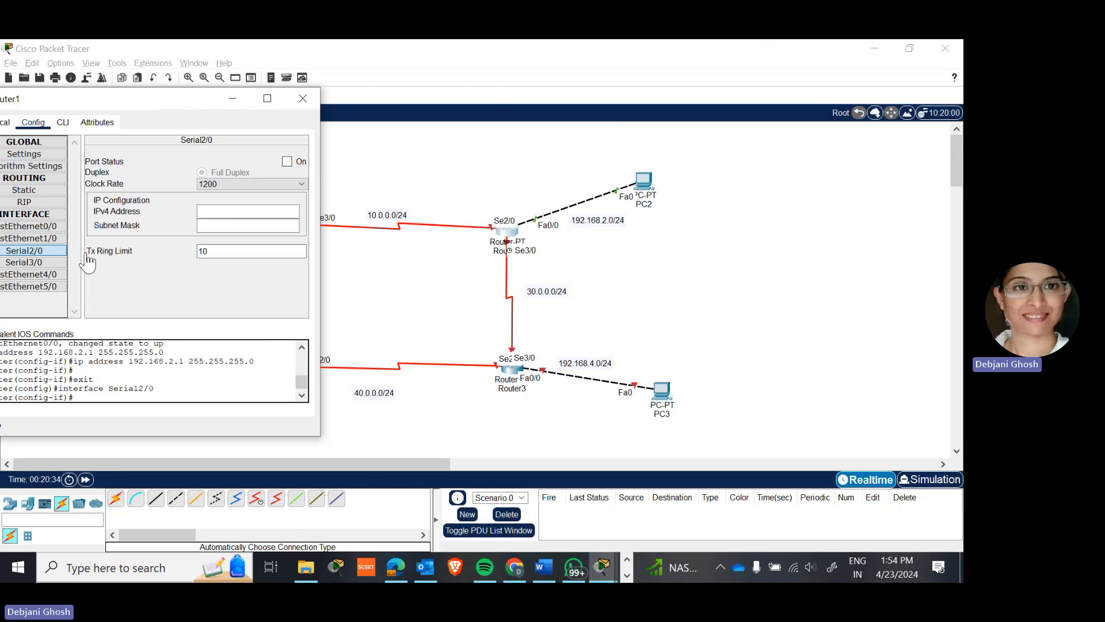
click(31, 252)
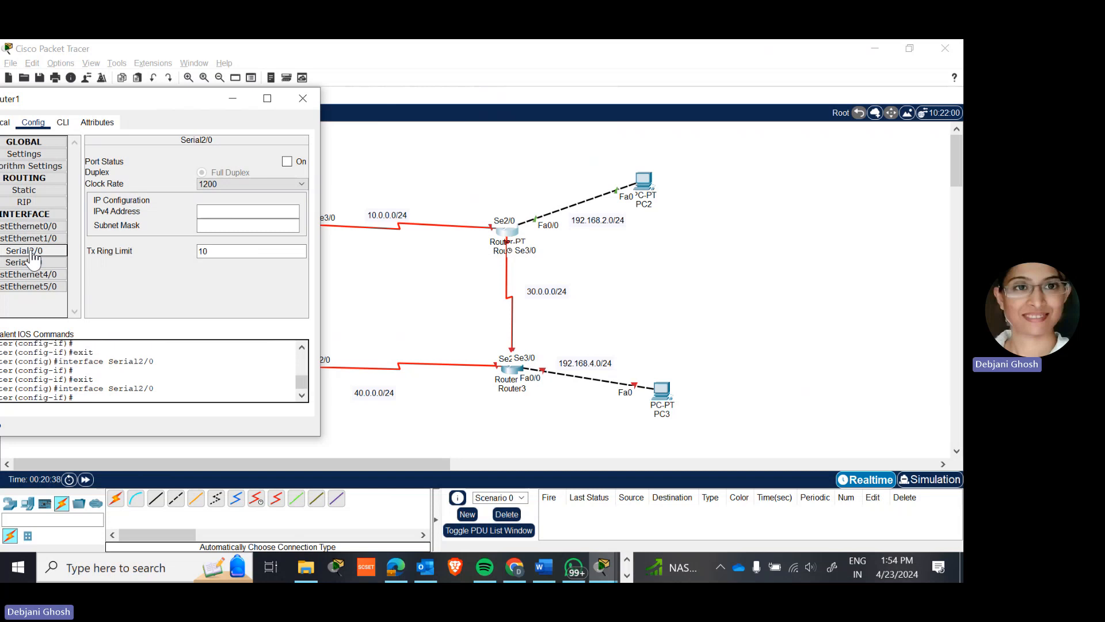
click(288, 162)
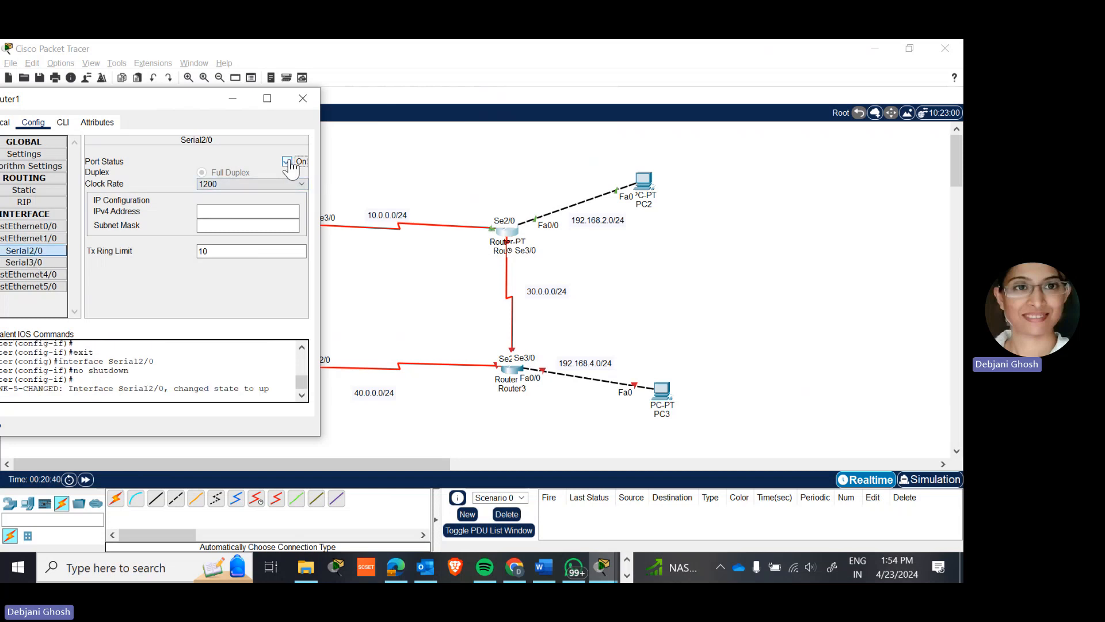
click(236, 212)
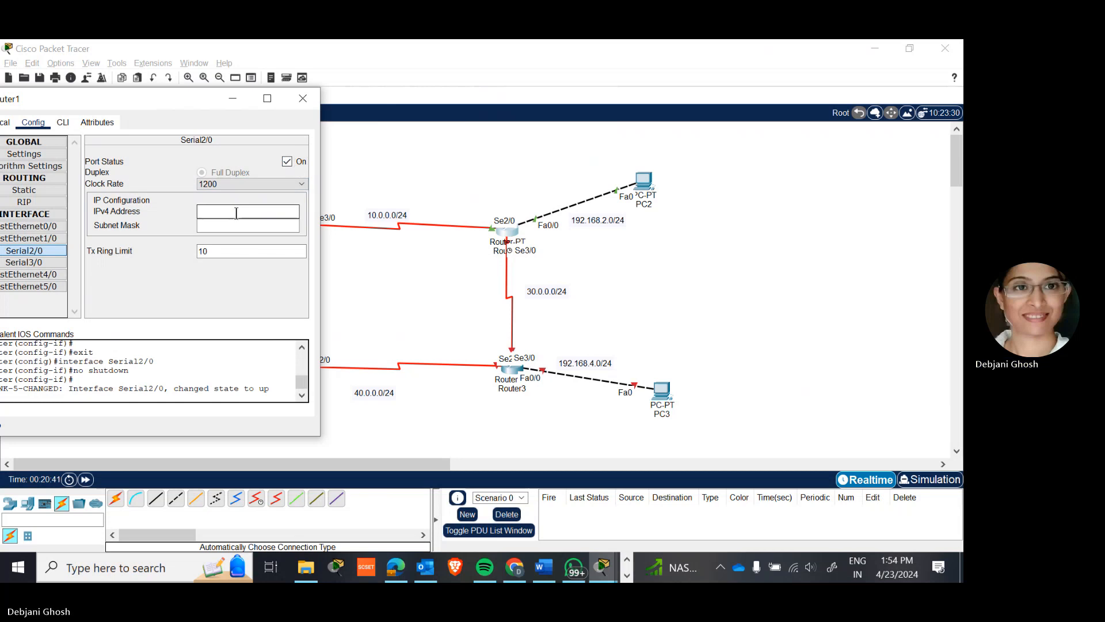
text(10.0.0.)
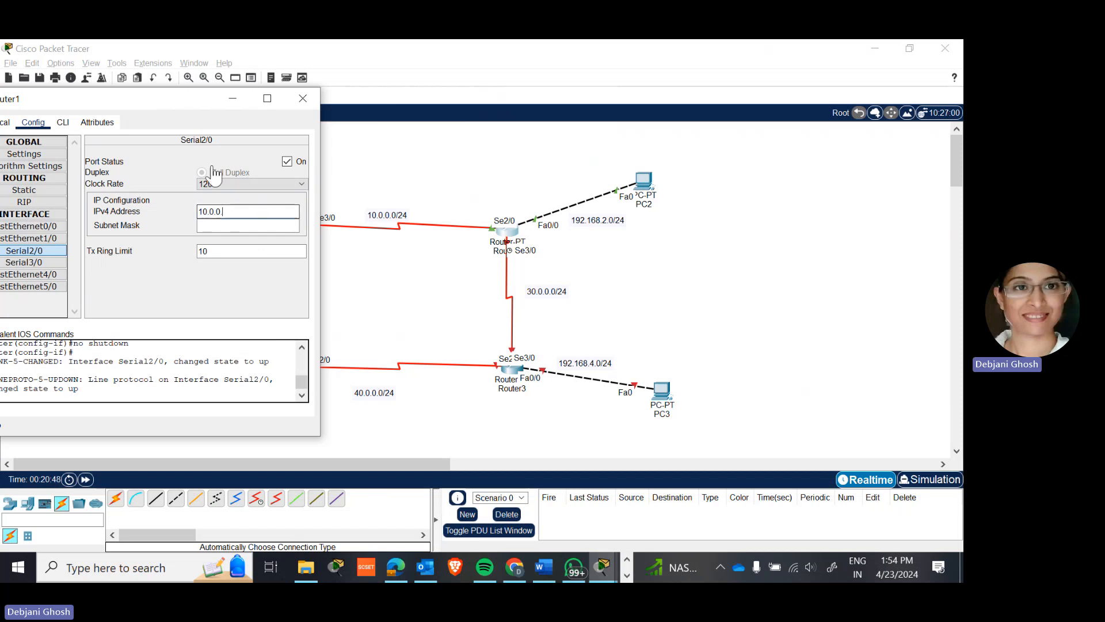
drag(154, 103, 197, 85)
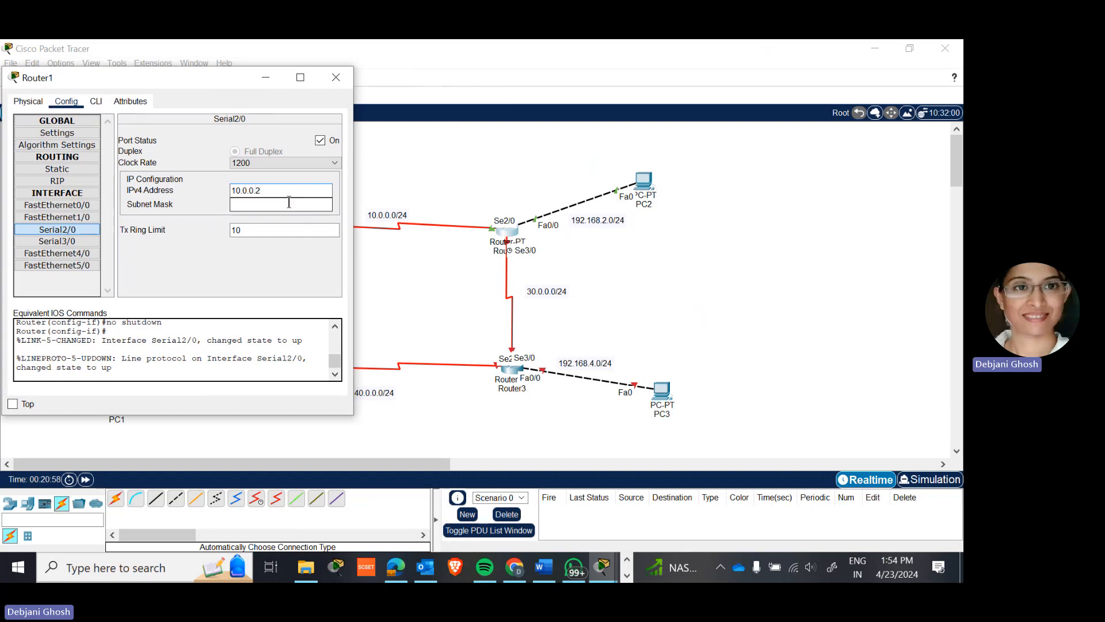
click(262, 209)
click(280, 201)
key(BackSpace)
key(BackSpace)
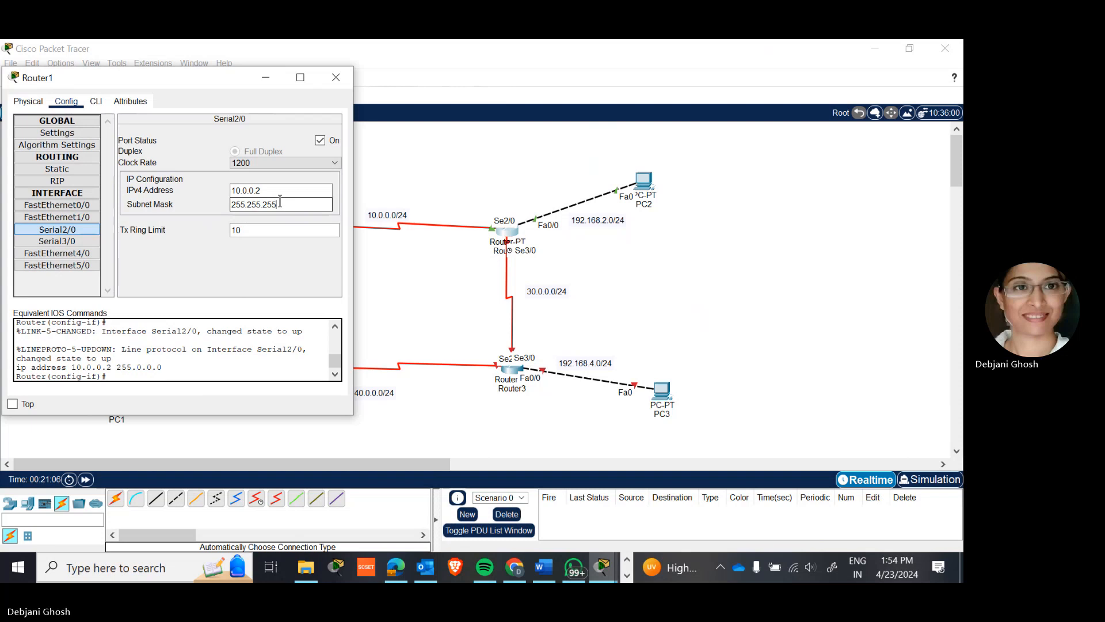
text(.0)
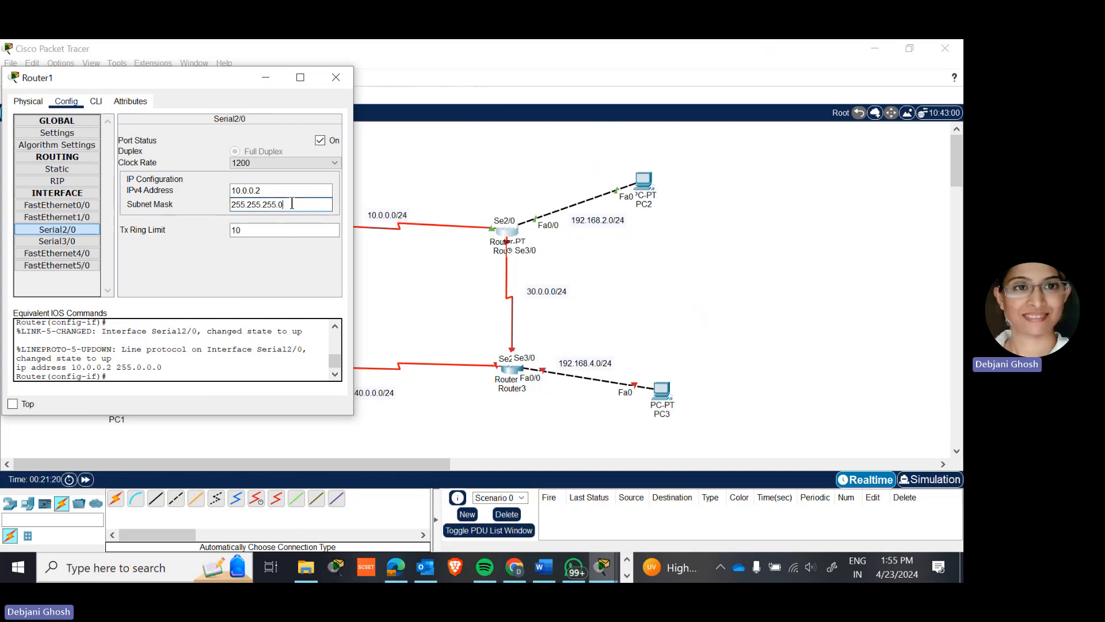
key(Return)
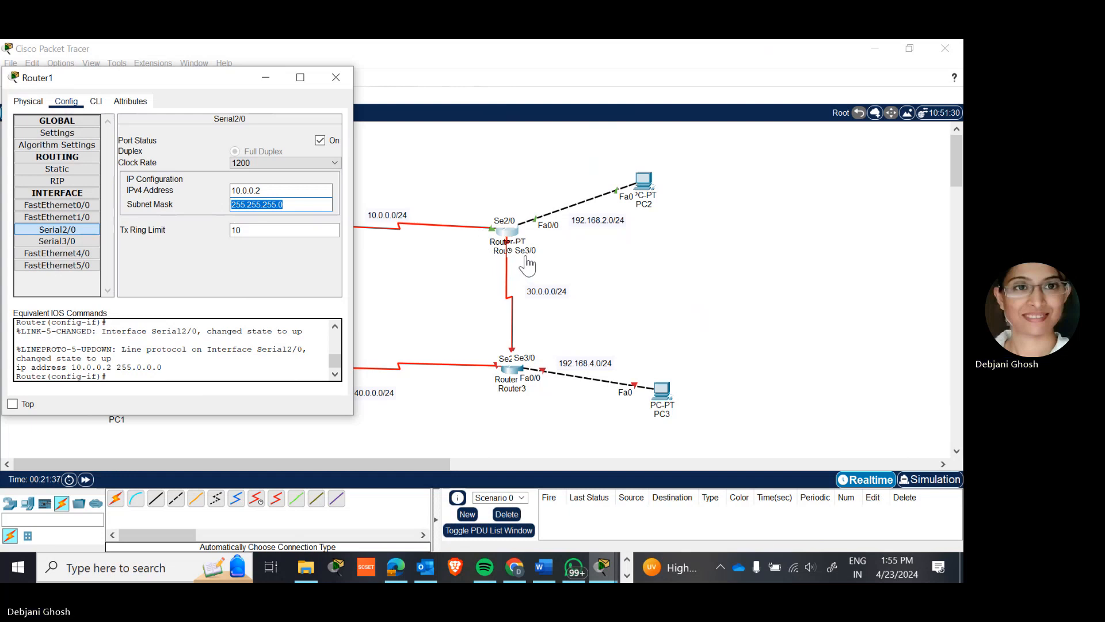
Step: Enable Router1's Serial3/0 interface, assign it 30.0.0.1 with subnet mask 255.255.255.0, and close the router's configuration
click(70, 249)
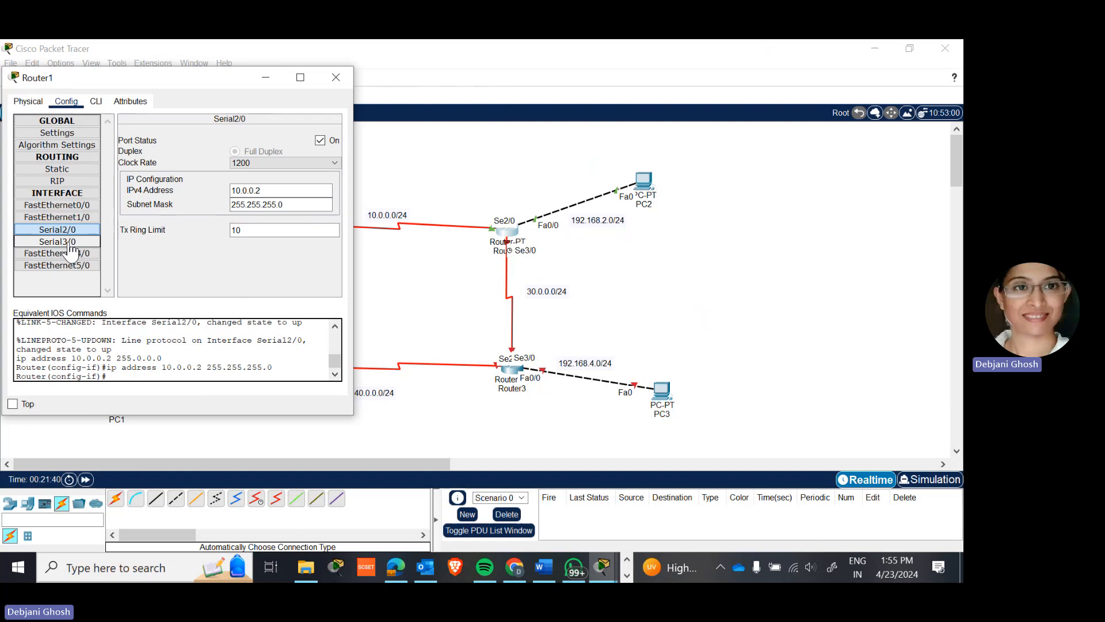
click(320, 142)
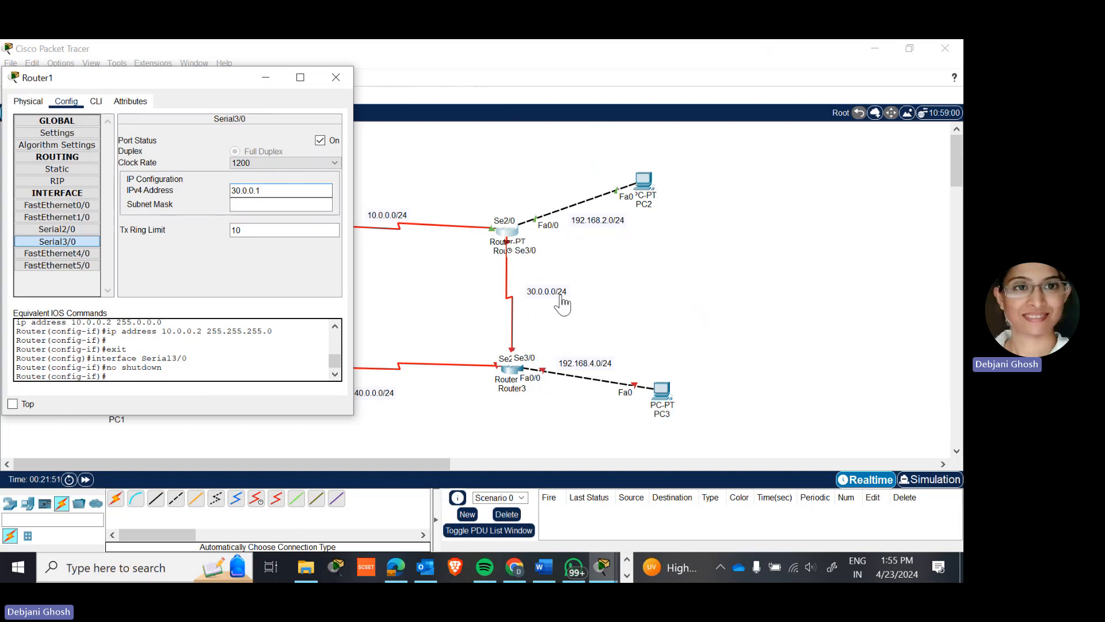
click(242, 204)
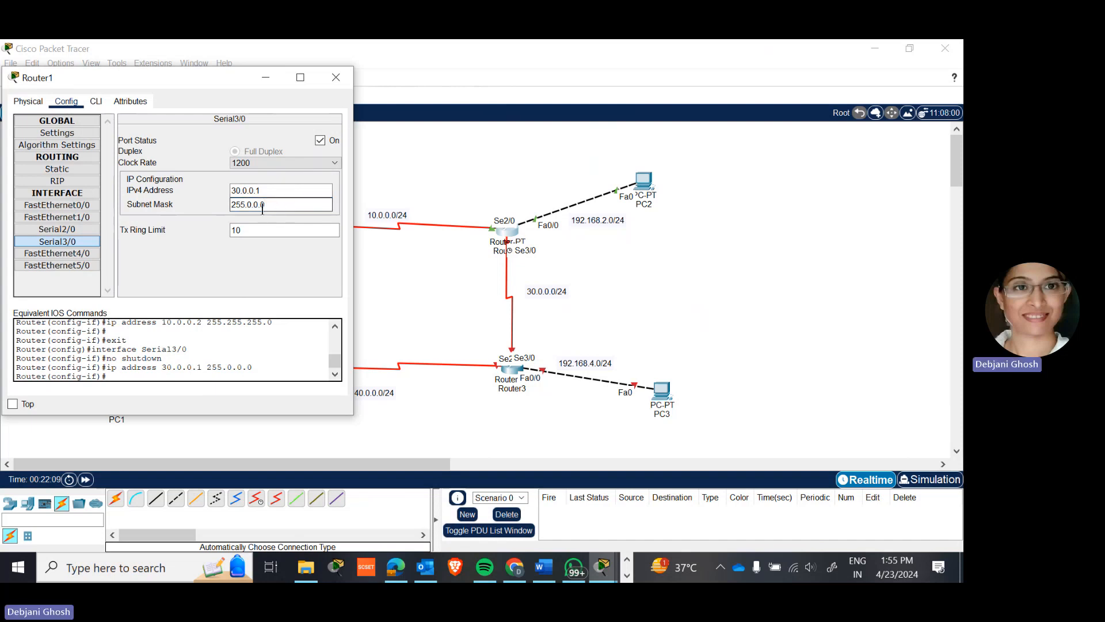
key(BackSpace)
key(BackSpace)
key(BackSpace)
key(BackSpace)
key(BackSpace)
text(255.255.)
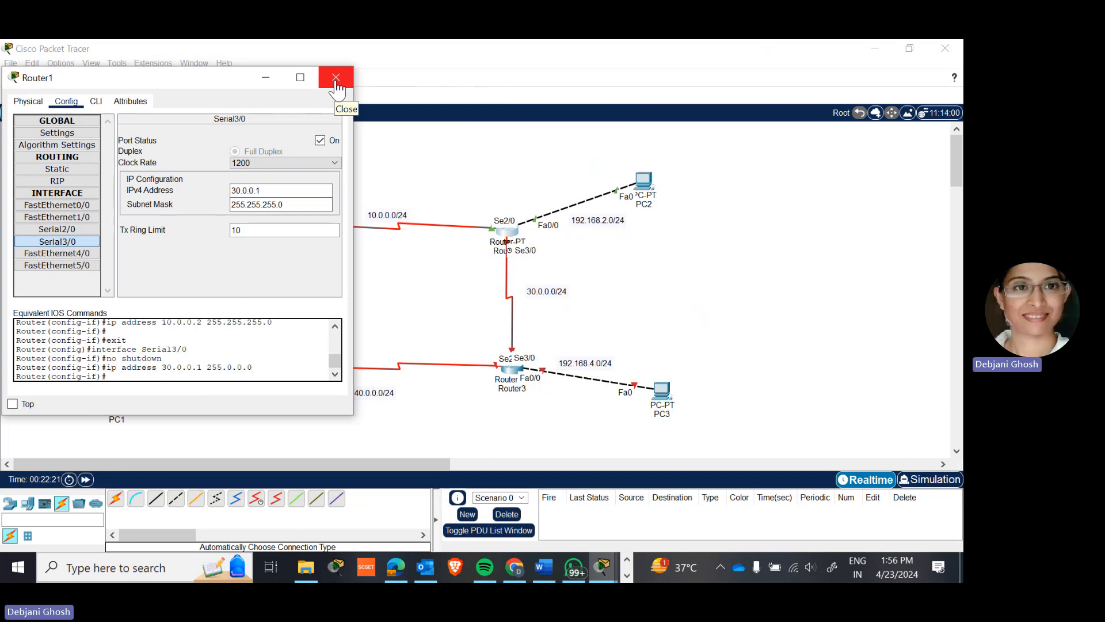
click(336, 77)
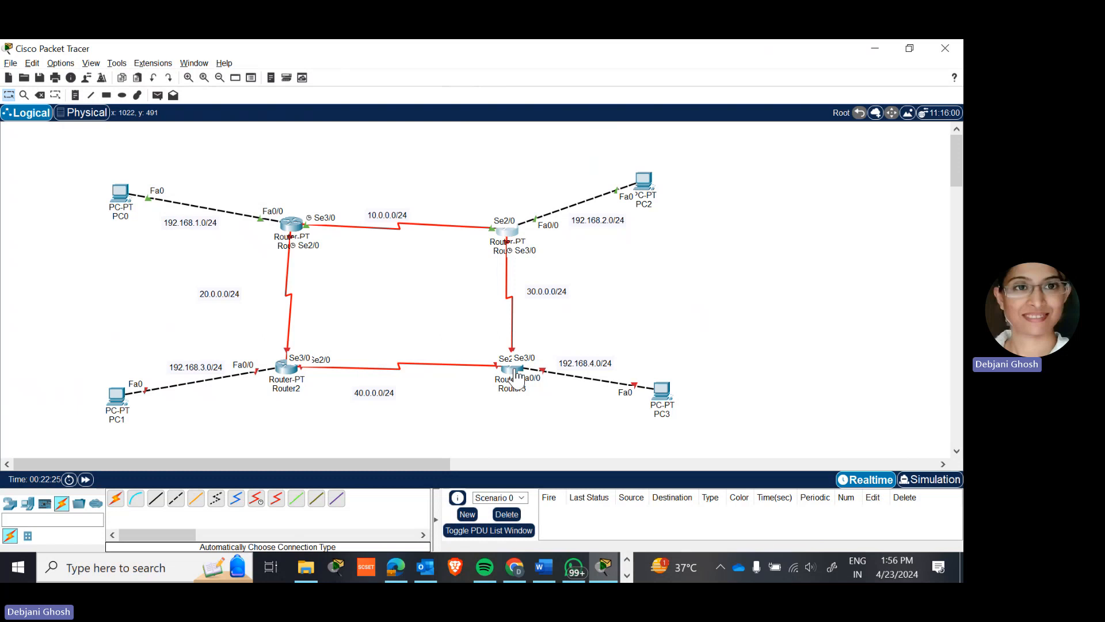
Step: Configure PC3 with static IPv4 address 192.168.4.2, subnet mask 255.255.255.0 and default gateway 192.168.4.1
mouse_move(517, 375)
click(667, 396)
drag(469, 127, 230, 99)
click(168, 116)
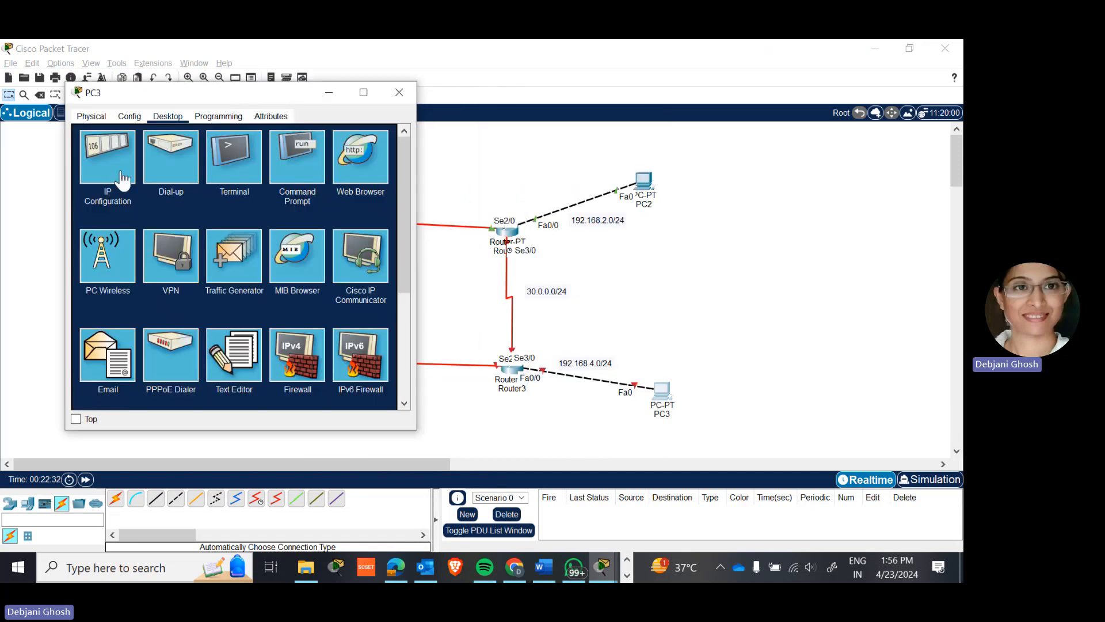
click(123, 179)
click(205, 196)
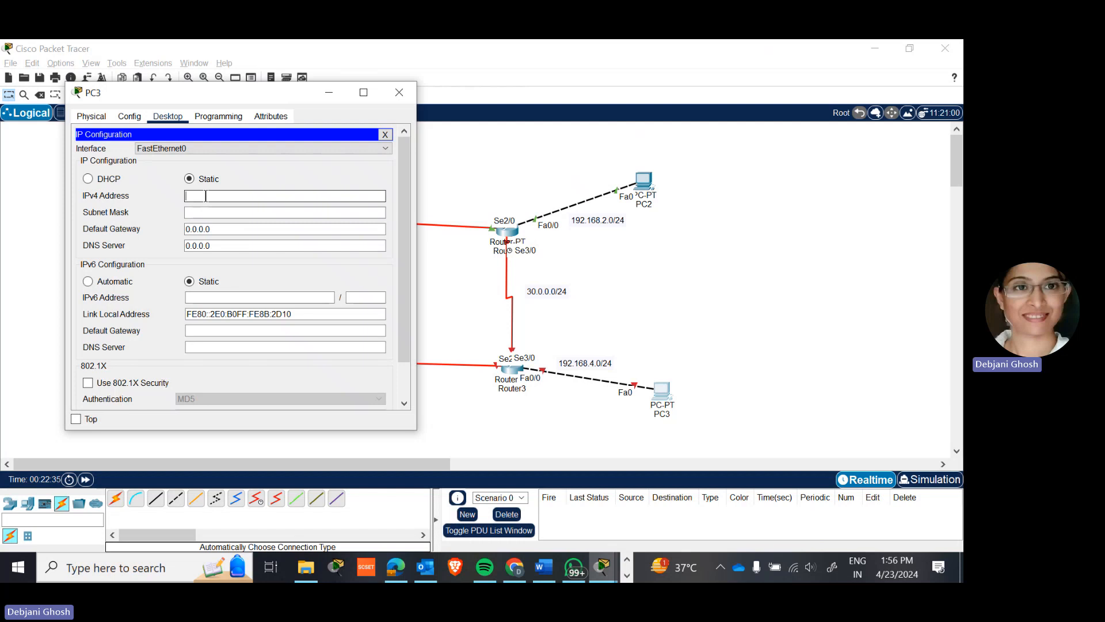
text(192.168)
key(Tab)
key(Tab)
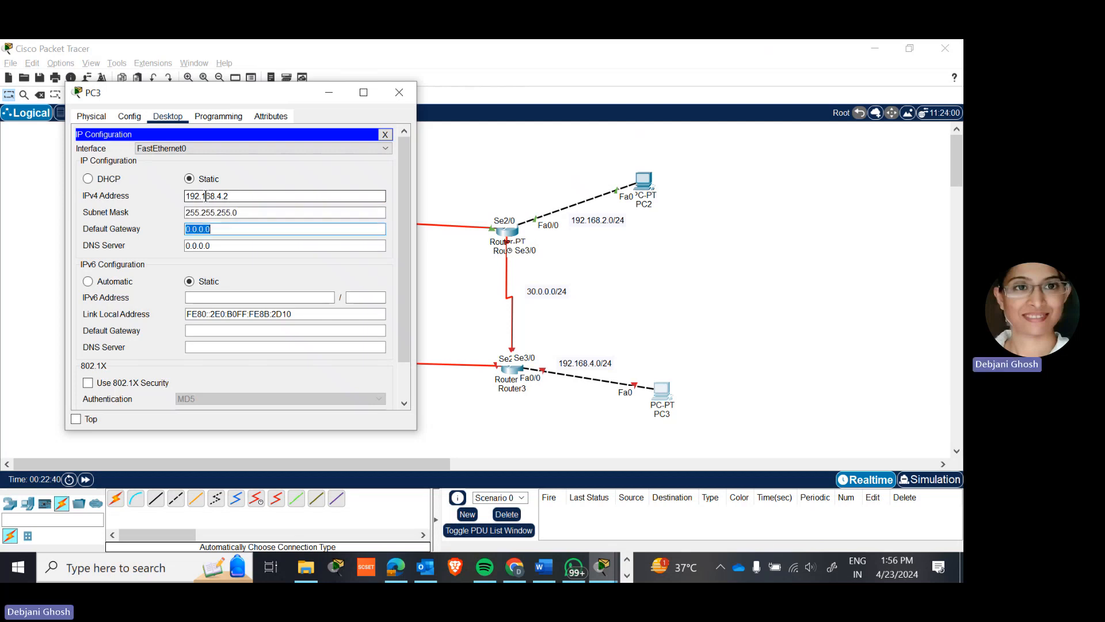
text(192.168.4.1)
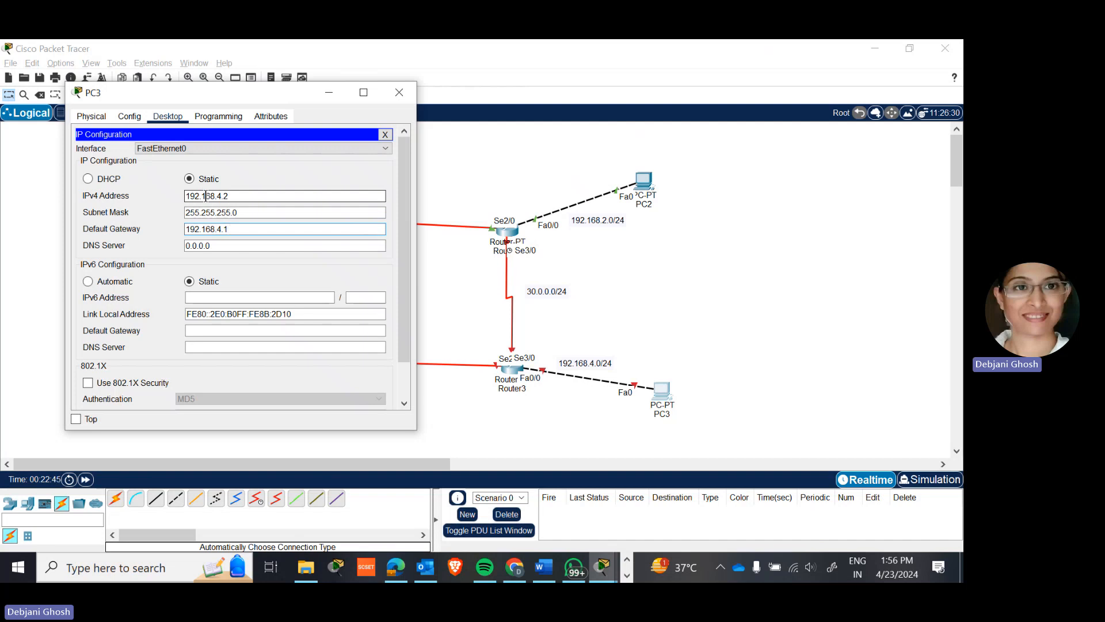
click(399, 92)
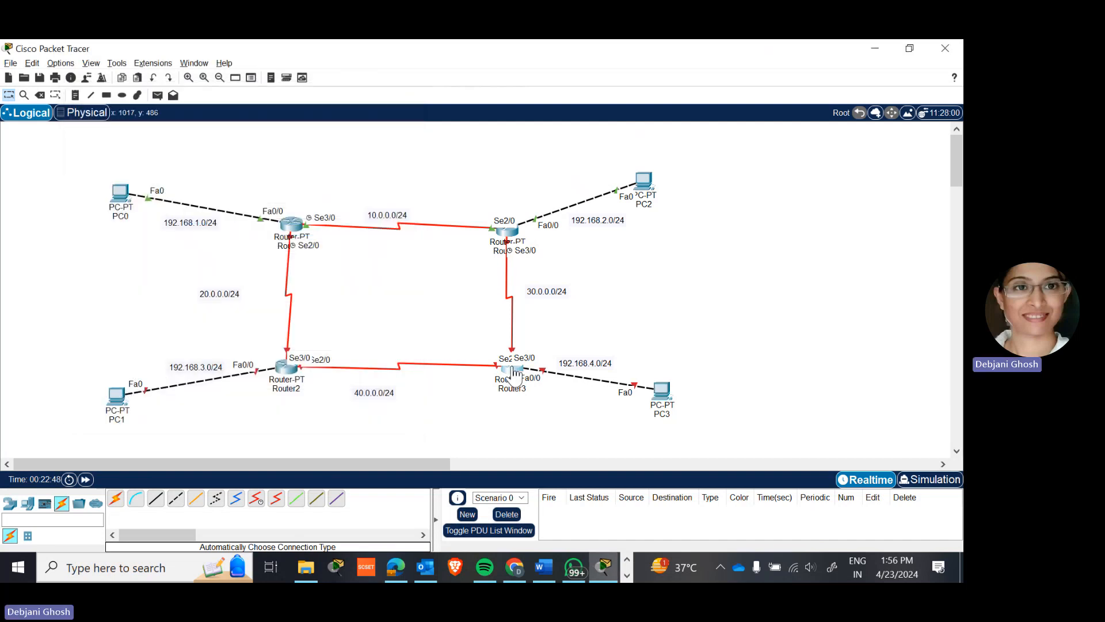
Step: On Router3, enable FastEthernet0/0 and assign it IPv4 address 192.168.4.1 with subnet mask 255.255.255.0
click(512, 369)
drag(498, 131, 181, 86)
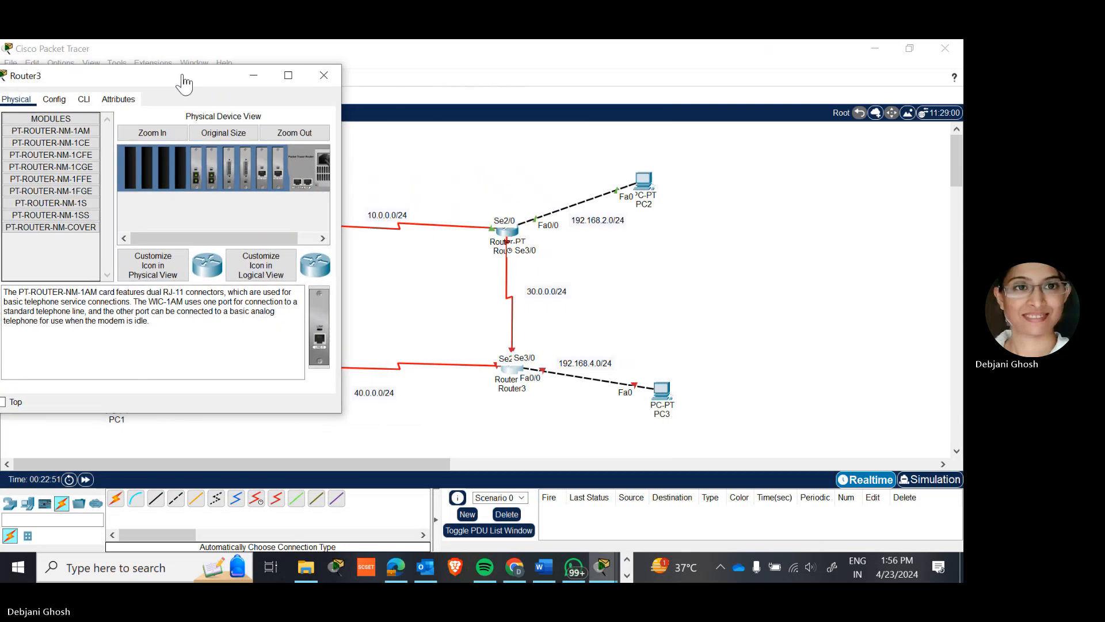
click(55, 101)
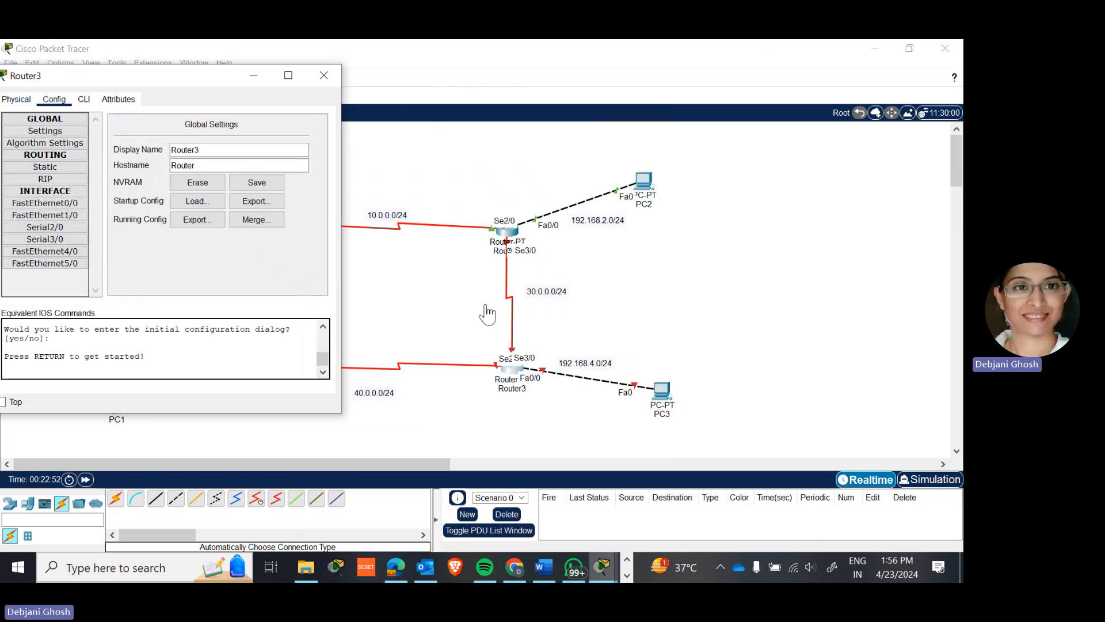
click(53, 204)
click(307, 139)
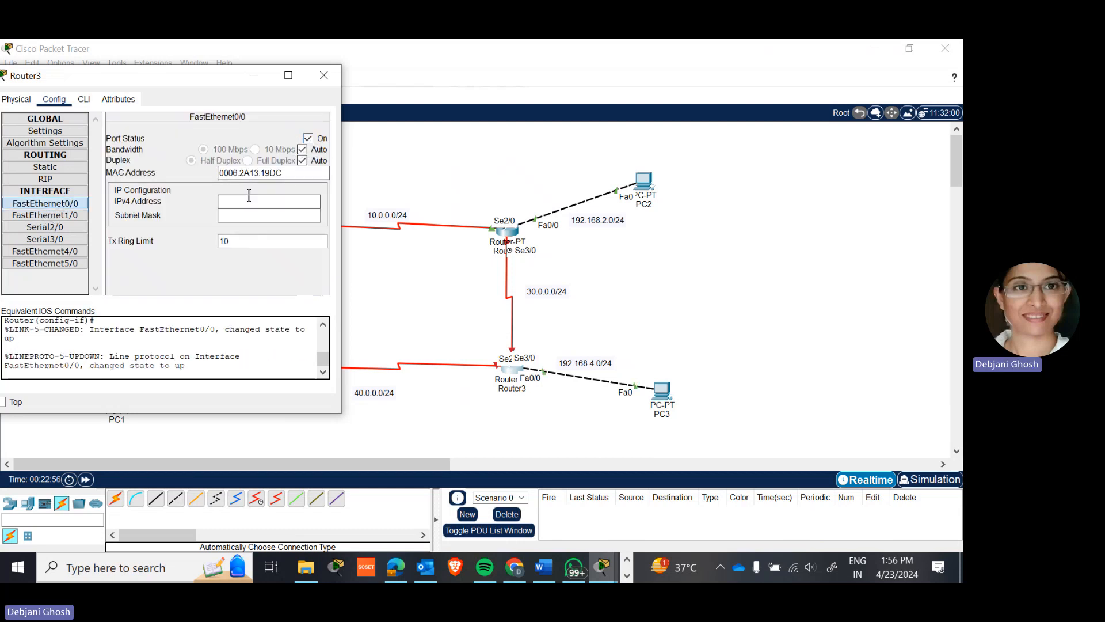
click(242, 201)
text(192.168.4.1)
key(Tab)
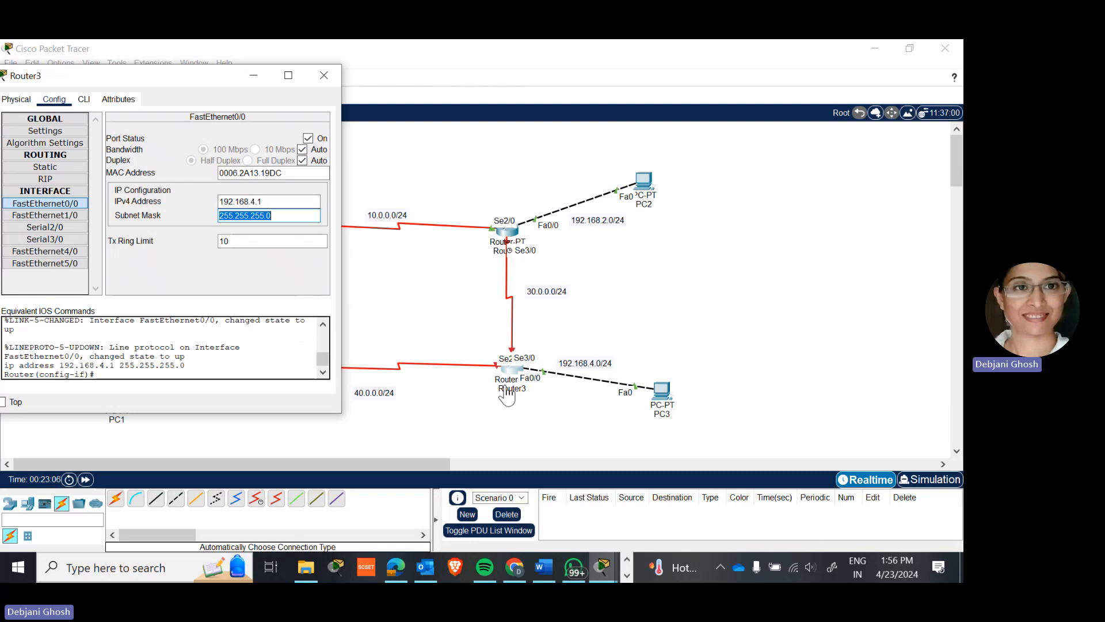
Step: Nudge Router3 slightly in the topology and enable its Serial3/0 interface with IPv4 address 30.0.0.2 and subnet mask 255.255.255.0
mouse_move(516, 380)
mouse_down()
mouse_move(520, 412)
mouse_move(537, 390)
mouse_move(573, 380)
mouse_move(520, 396)
mouse_move(454, 387)
mouse_move(511, 383)
mouse_move(527, 422)
mouse_move(521, 451)
mouse_move(520, 379)
mouse_up()
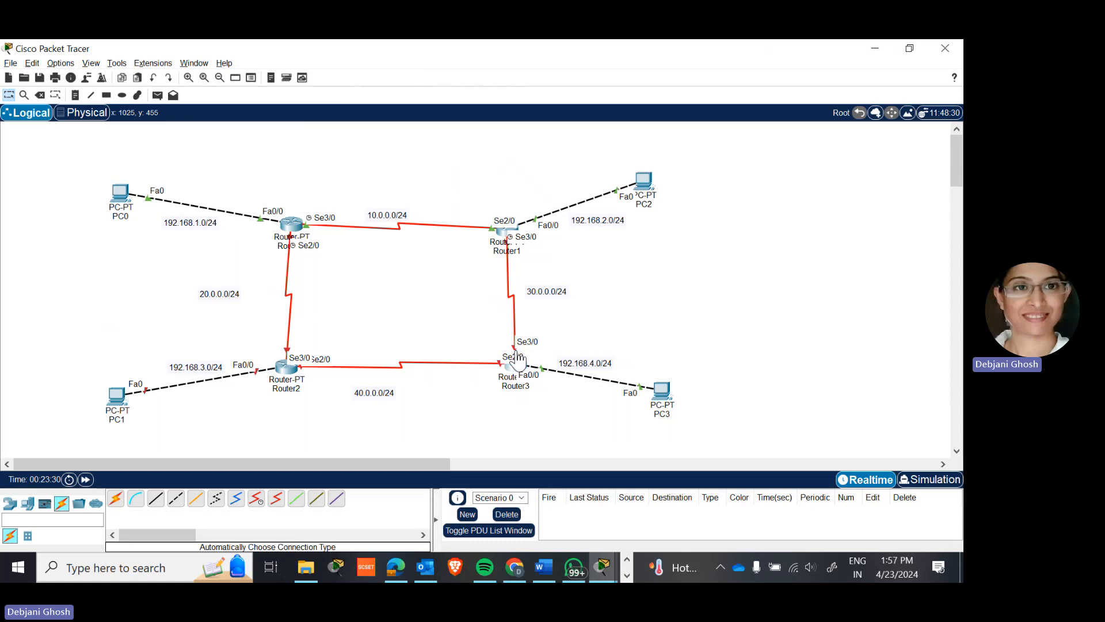
click(517, 360)
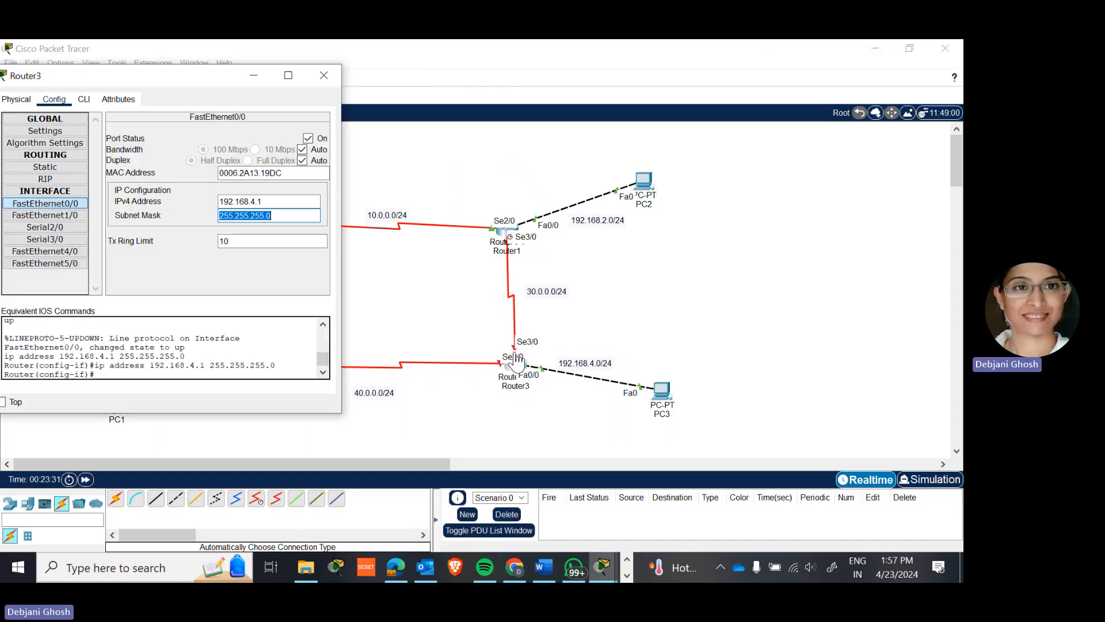
click(60, 241)
click(309, 141)
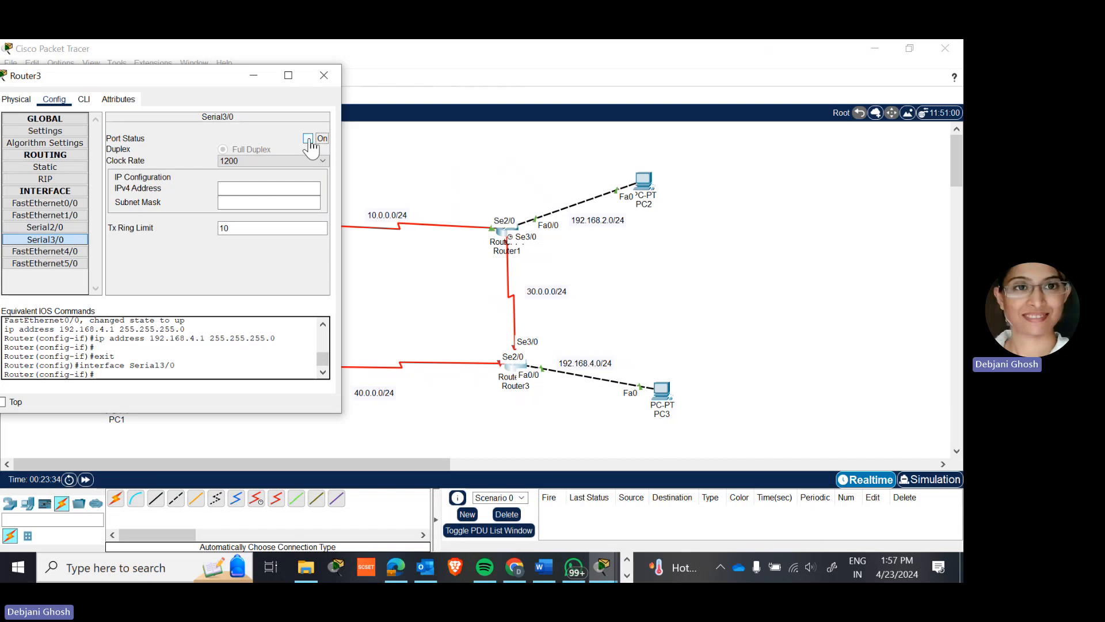
click(249, 188)
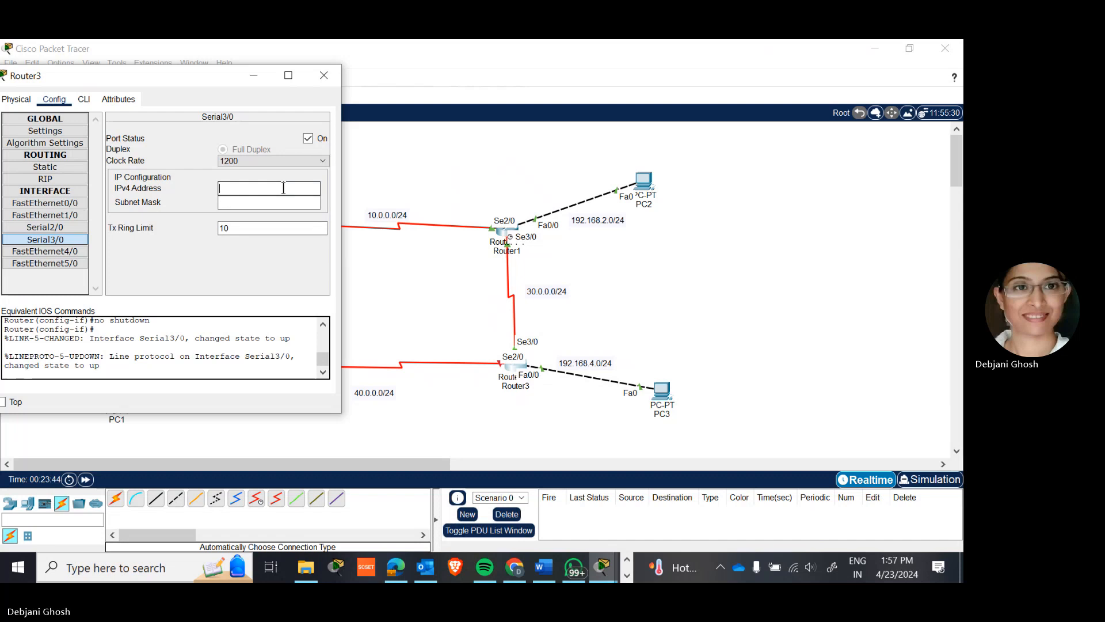
text(.)
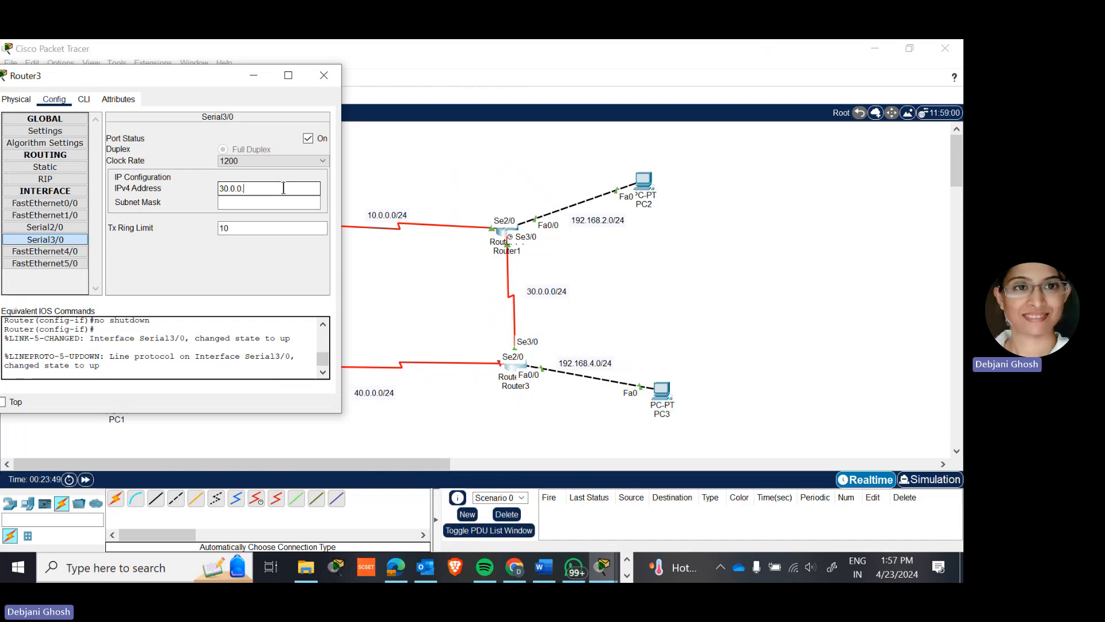
text(0.2)
click(234, 202)
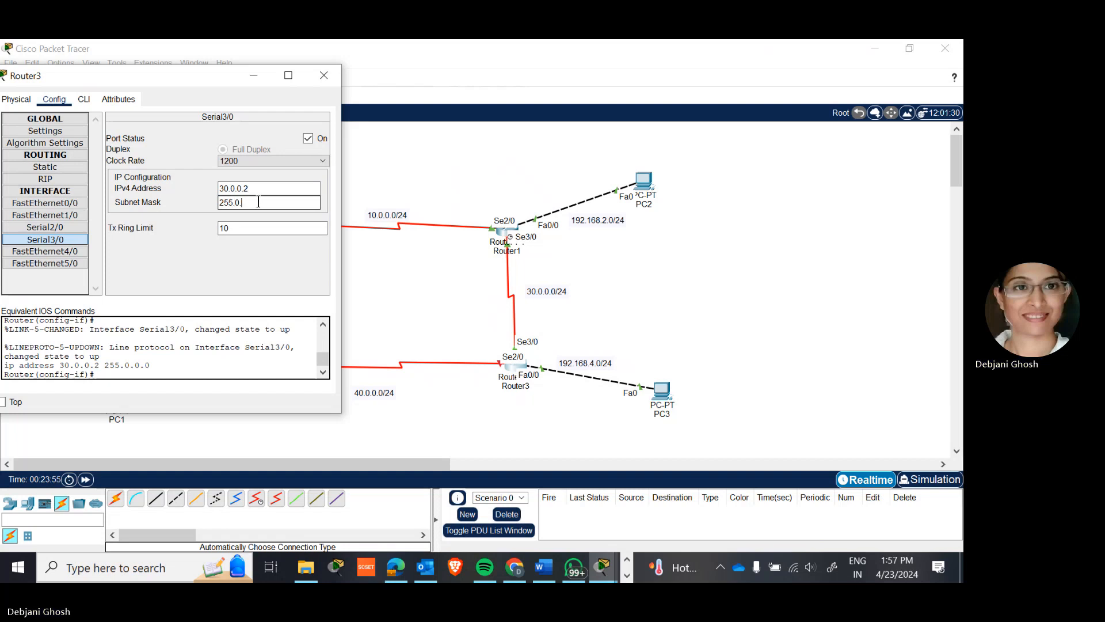
key(BackSpace)
text(255.255.)
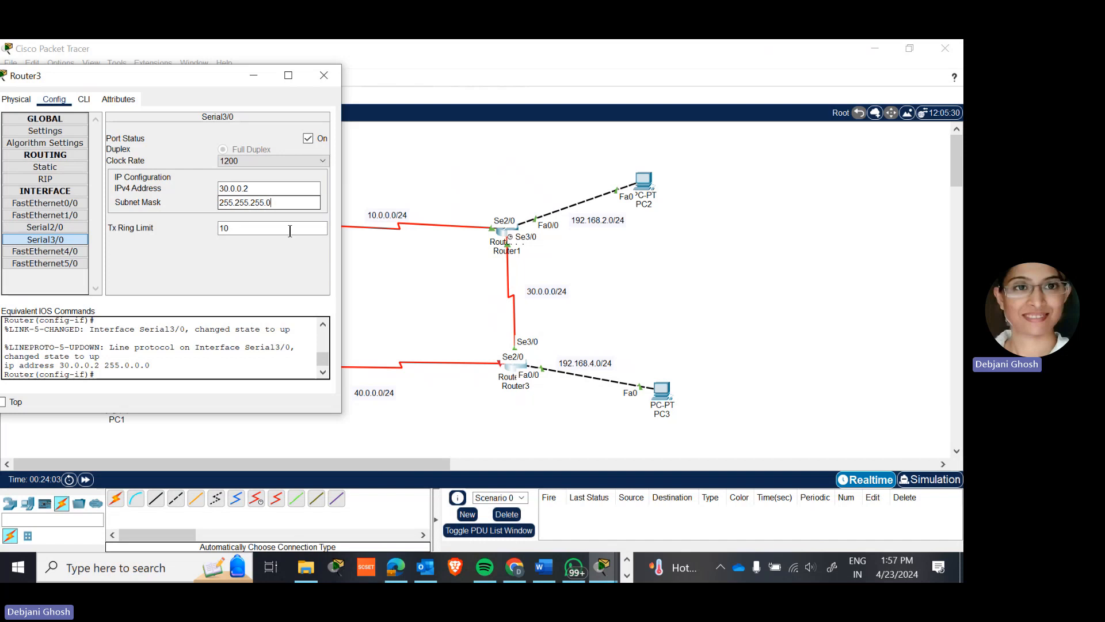
Step: Enable Router3's Serial2/0 interface, assign it 40.0.0.1 with subnet mask 255.255.255.0, and close the router's configuration
click(55, 228)
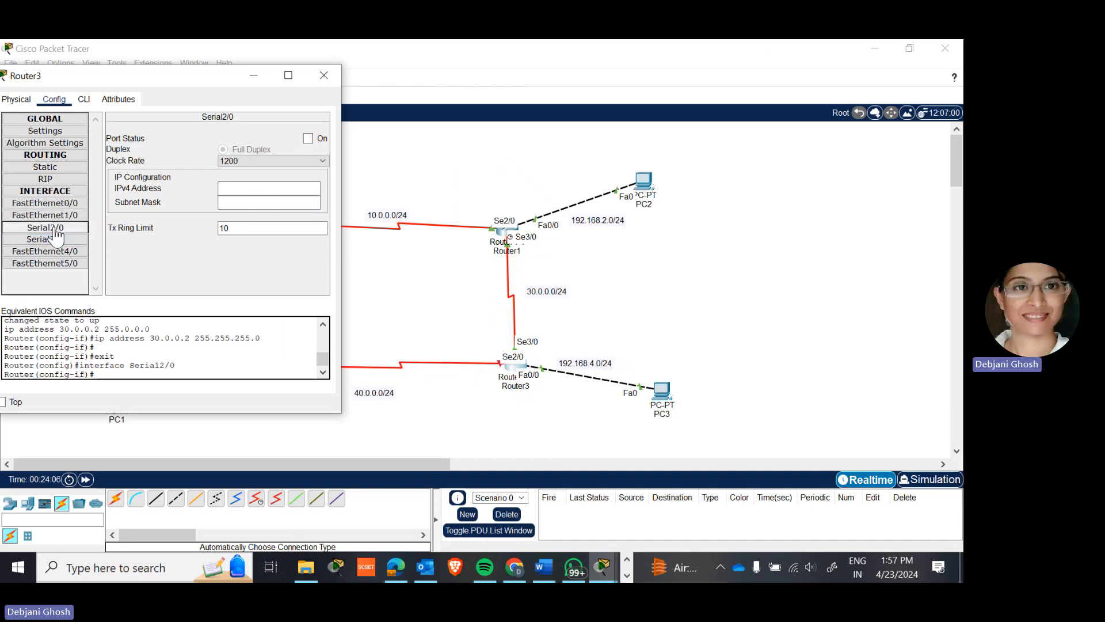
click(309, 139)
click(263, 186)
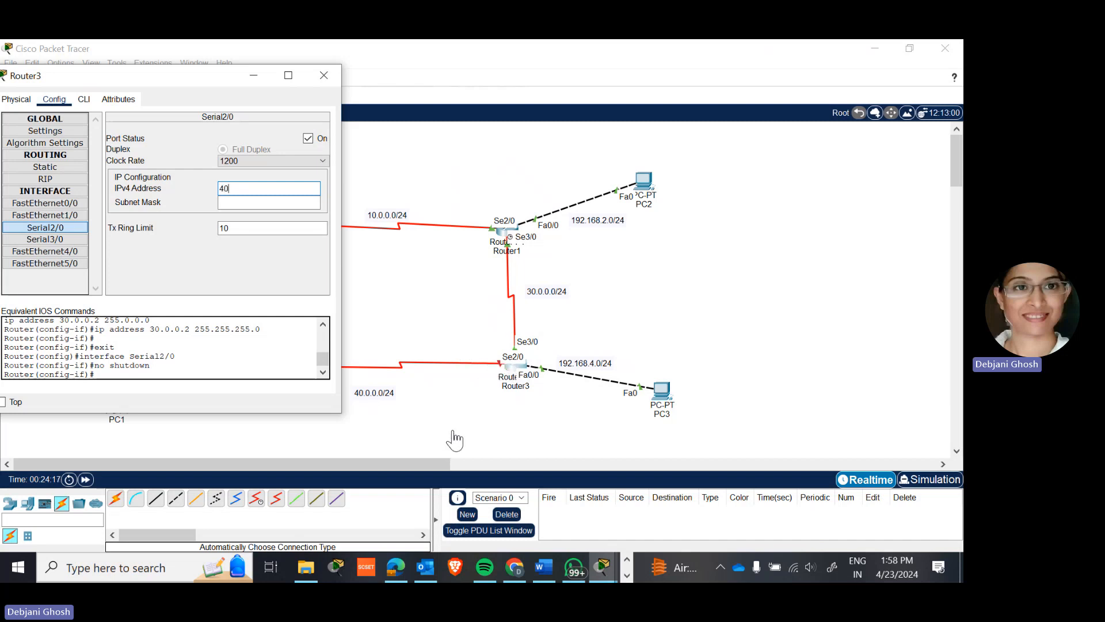
text(.0)
key(Tab)
key(Right)
key(BackSpace)
key(BackSpace)
key(BackSpace)
key(BackSpace)
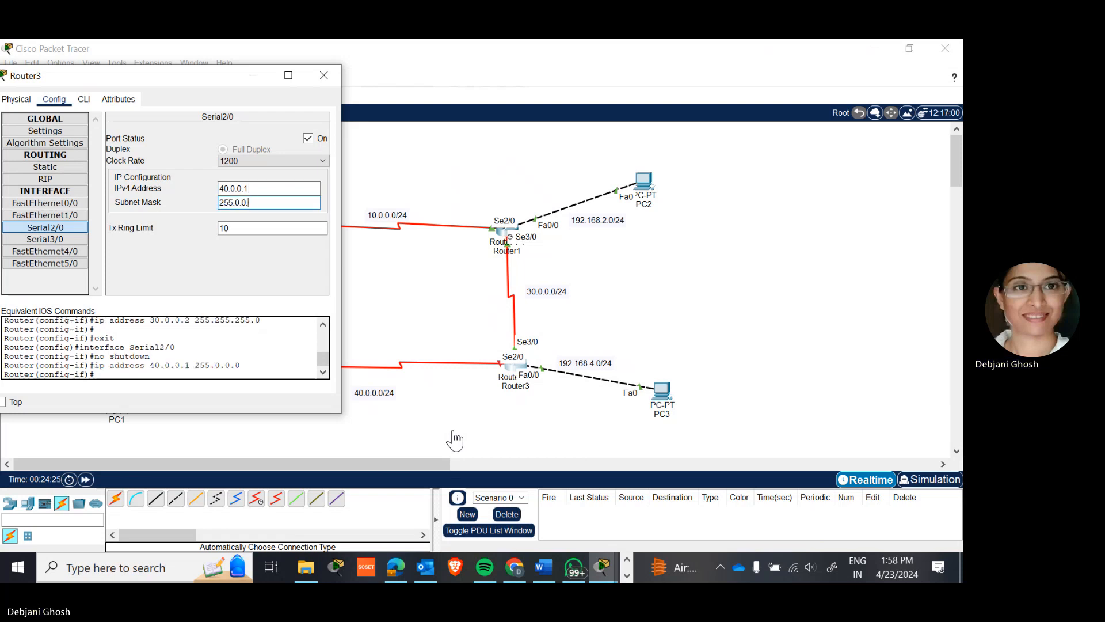
text(255.25)
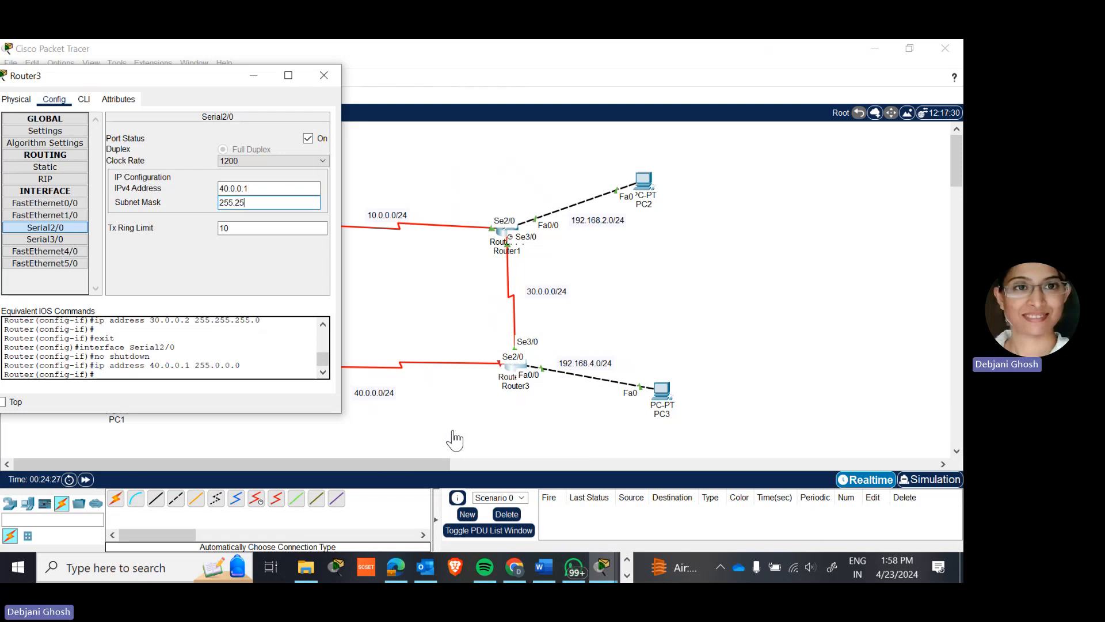
text(5.0)
click(321, 80)
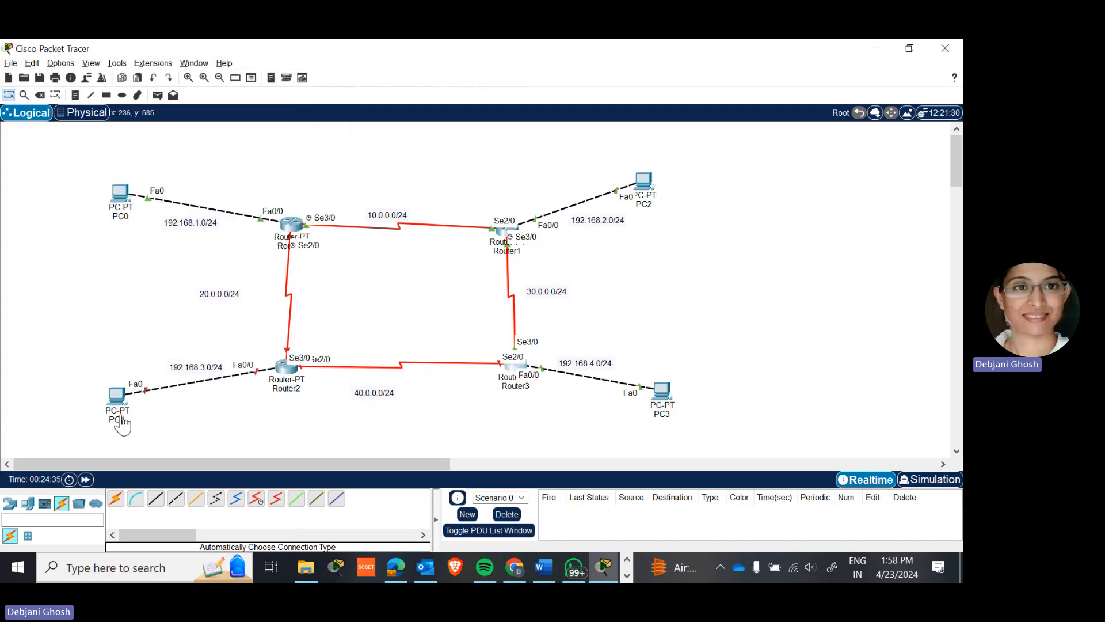
Step: Configure PC1 with static IPv4 address 192.168.3.2, subnet mask 255.255.255.0 and default gateway 192.168.3.1
click(122, 396)
drag(461, 128, 779, 80)
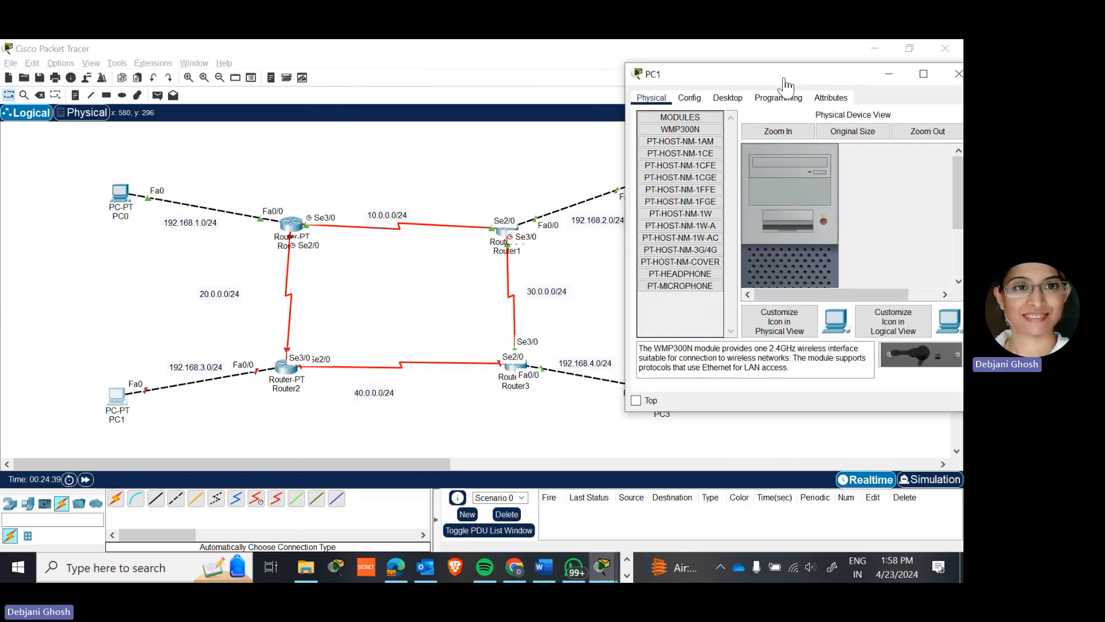
click(703, 102)
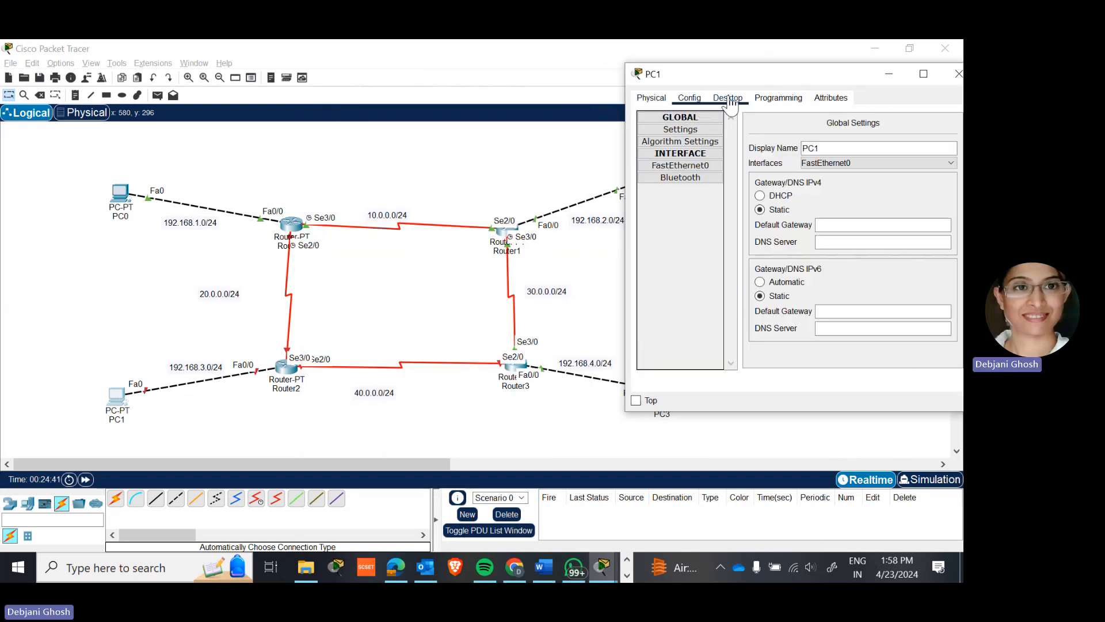
click(728, 98)
click(693, 148)
click(763, 176)
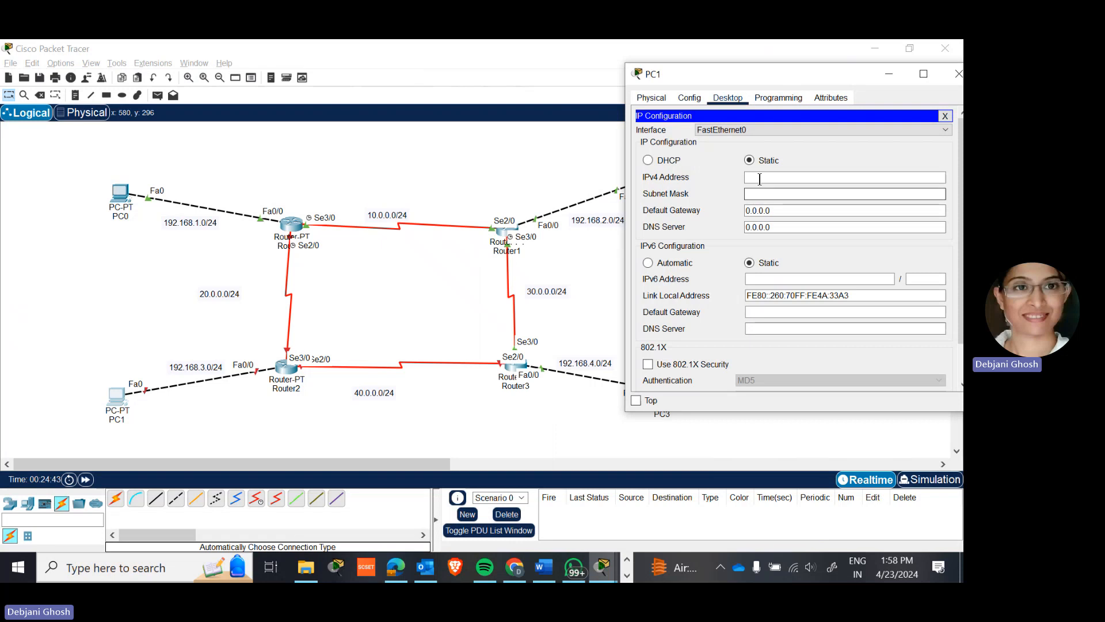
text(1)
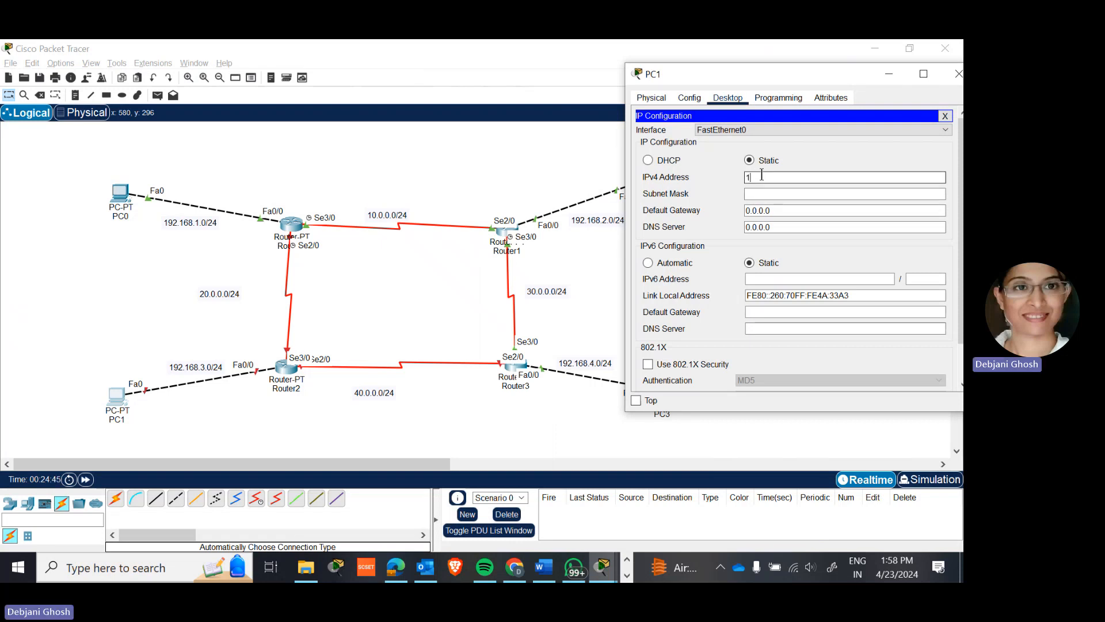
text(92.168.3.2)
key(Tab)
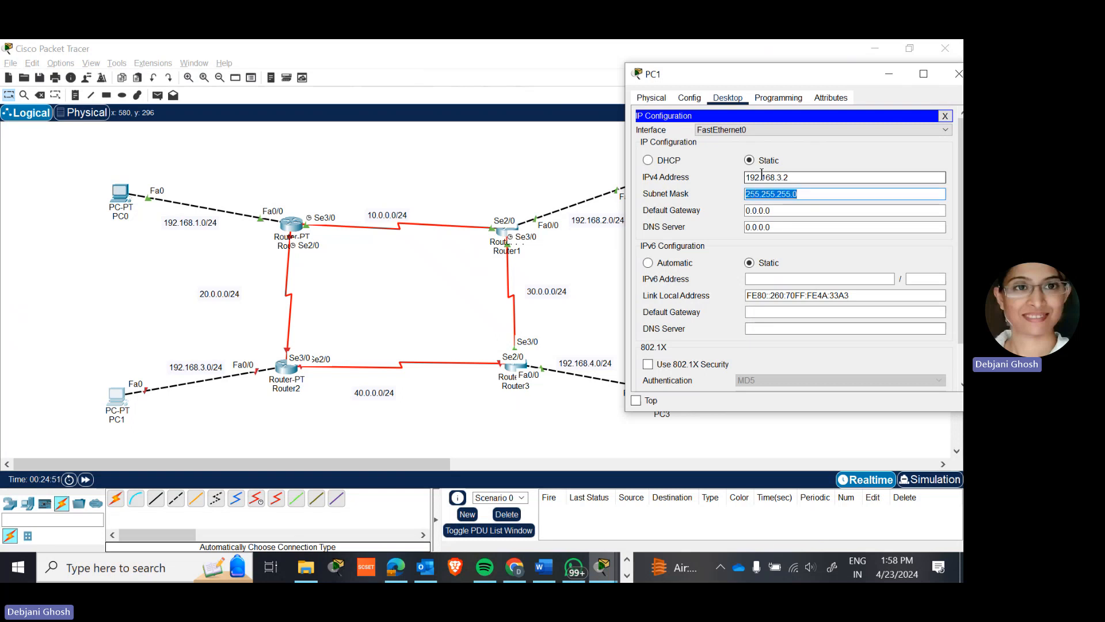
key(Tab)
text(192)
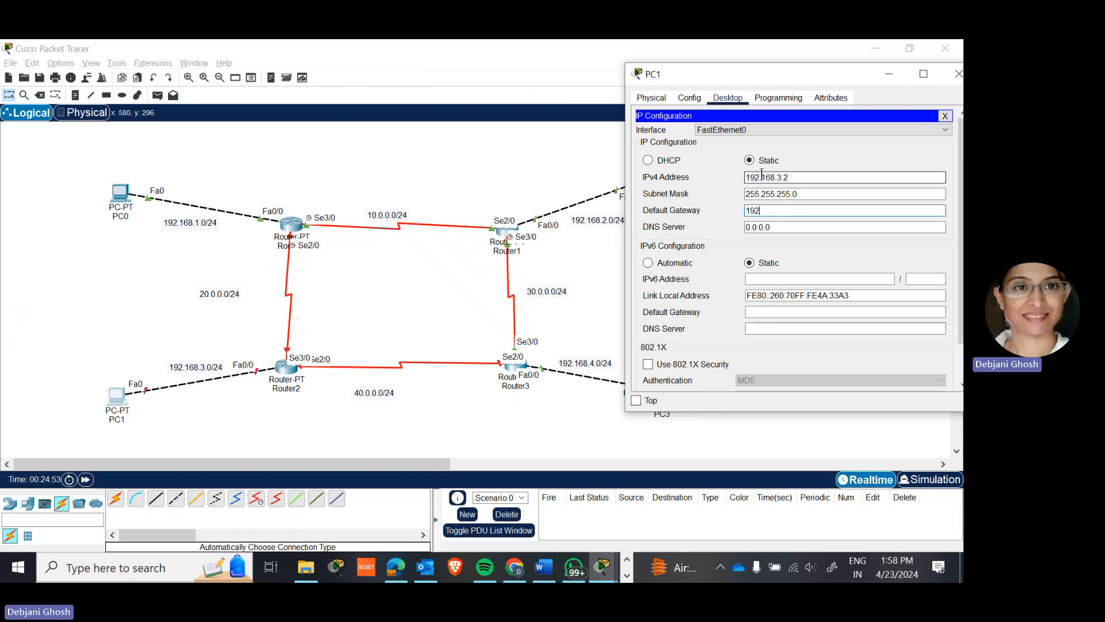
text(.168.3.1)
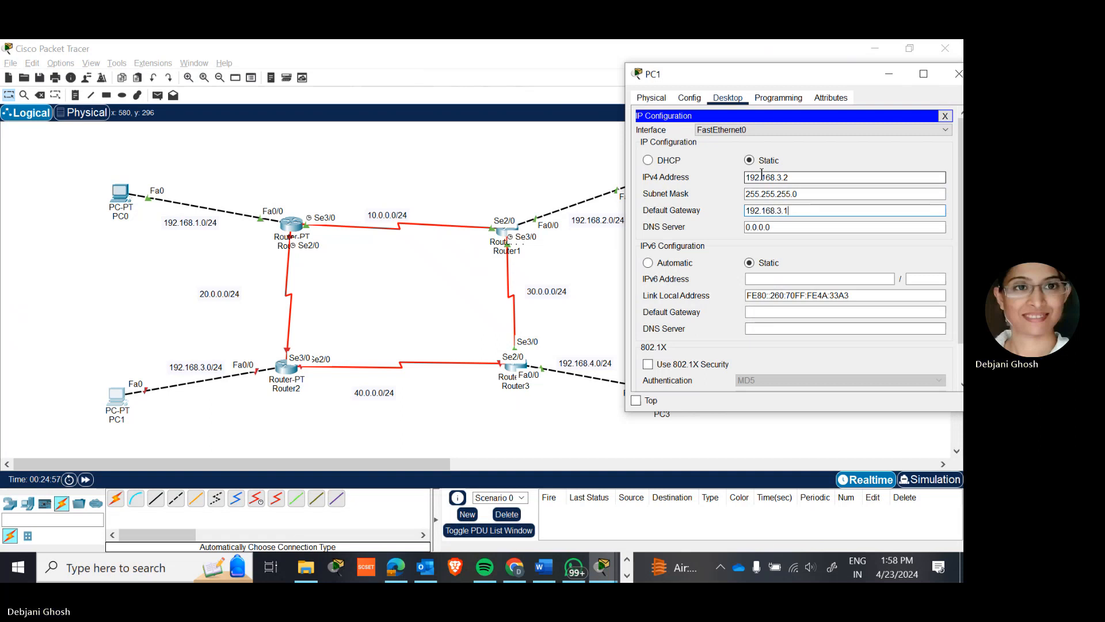
click(958, 74)
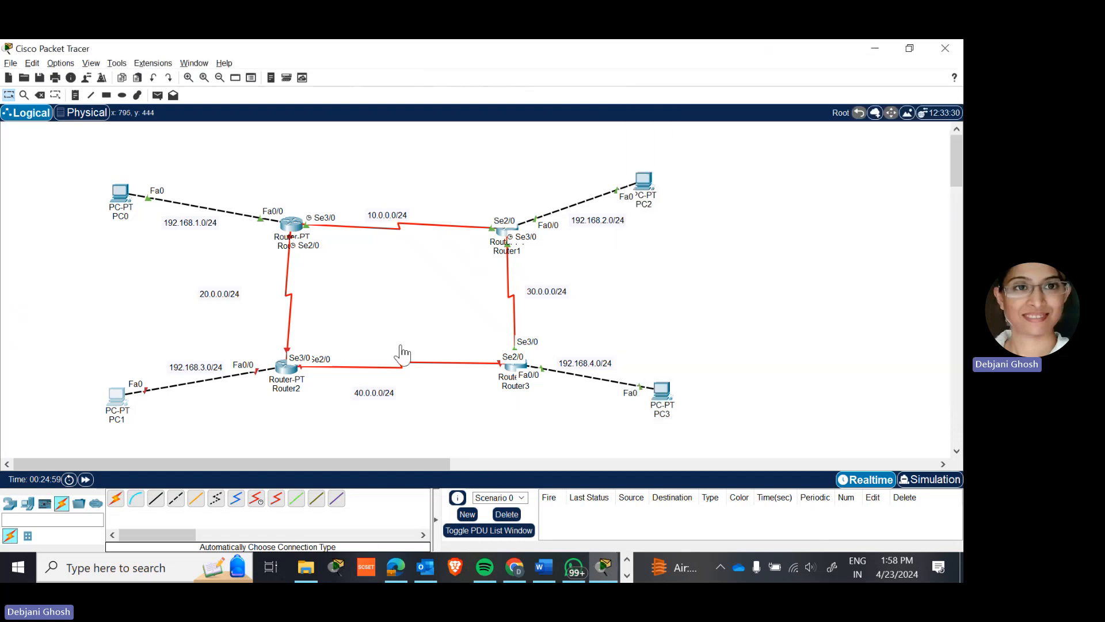
Step: On Router2, enable FastEthernet0/0 and assign it IPv4 address 192.168.3.1 with subnet mask 255.255.255.0
click(287, 377)
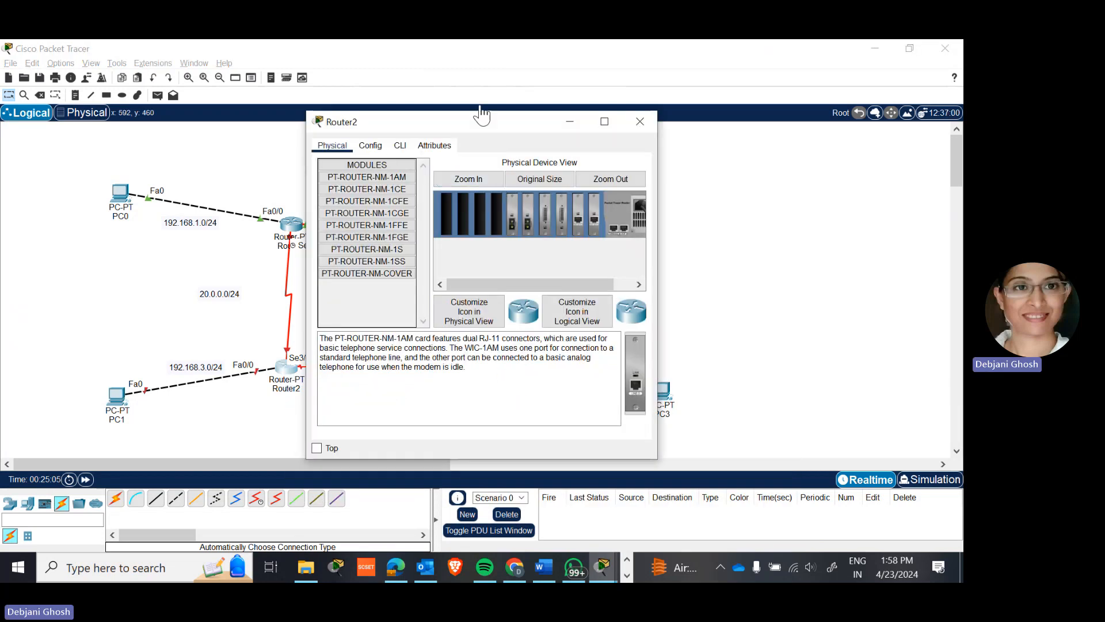
drag(486, 131, 771, 93)
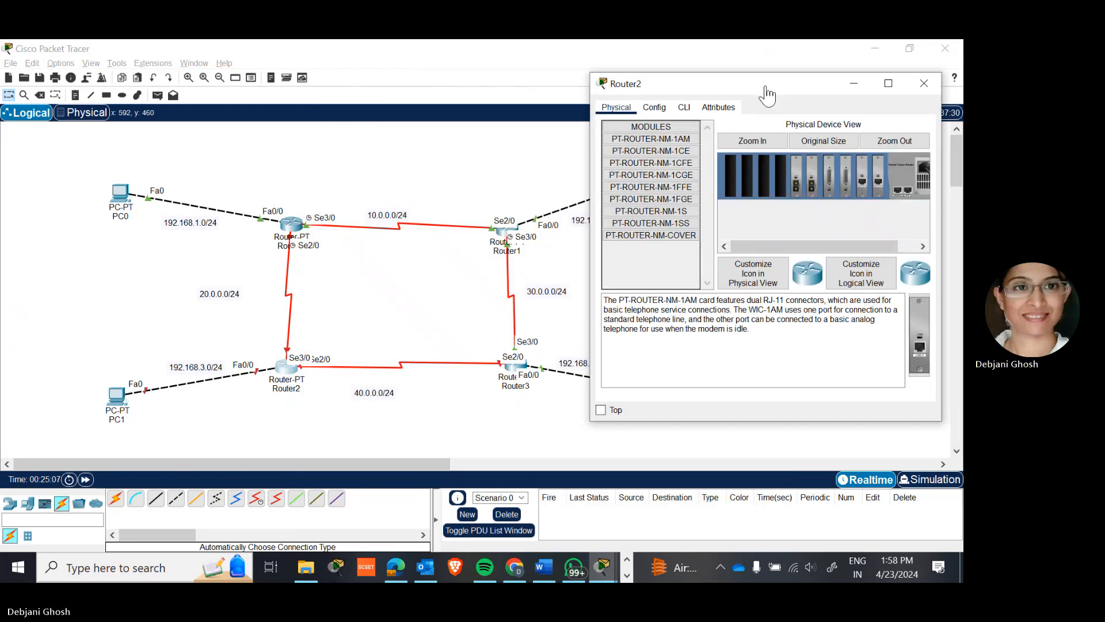
click(654, 108)
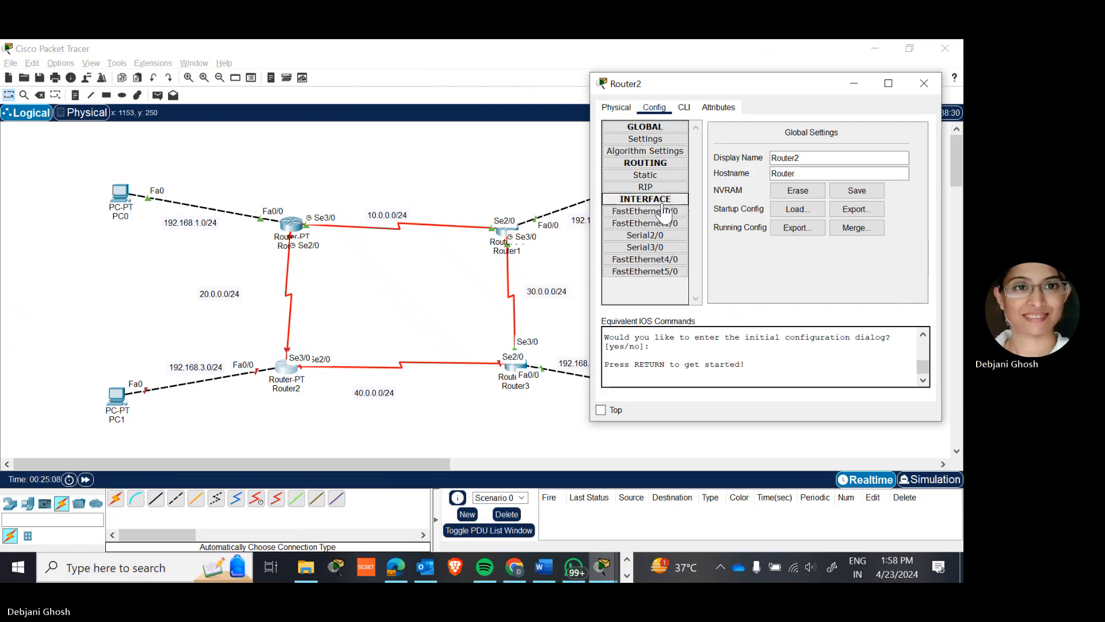
click(650, 212)
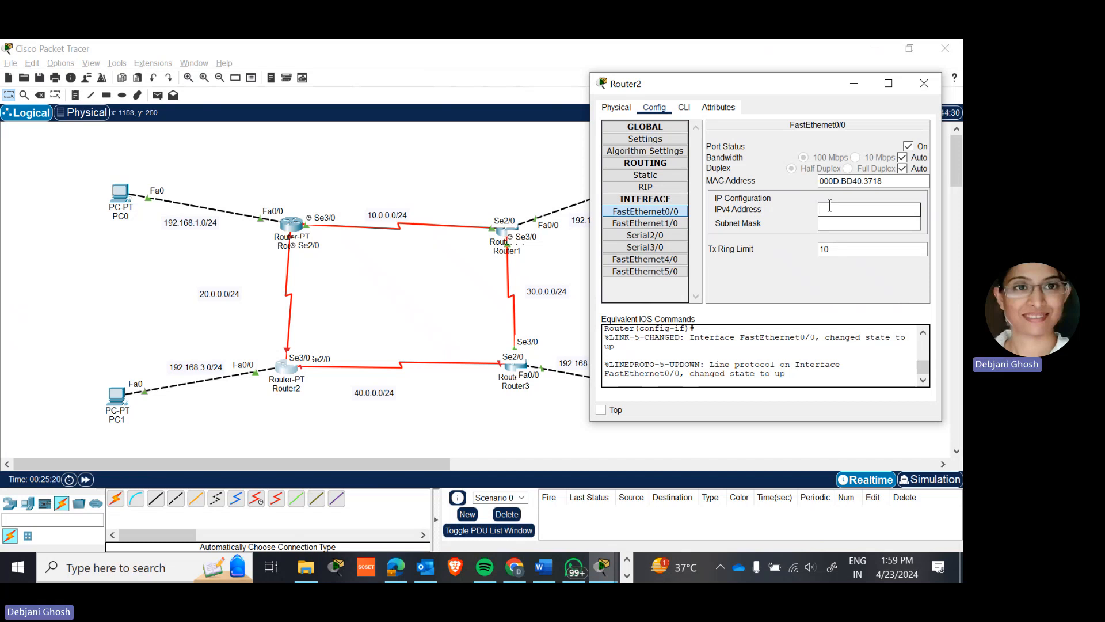
click(830, 205)
text(192.168.3.1)
key(Tab)
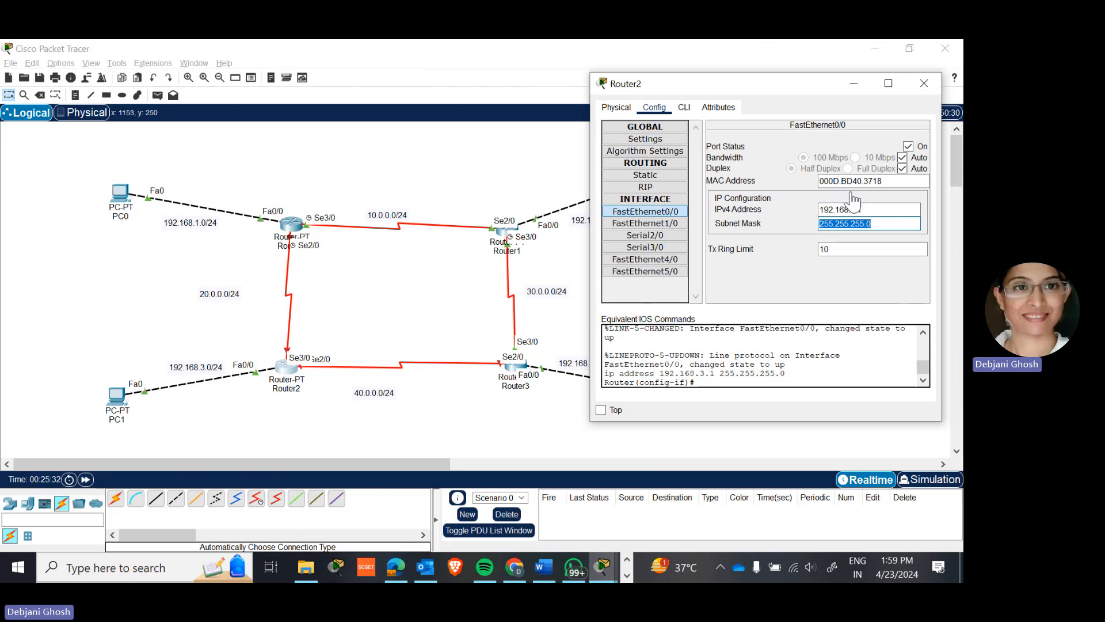
Step: Enable Router2's Serial2/0 interface and assign it IPv4 address 40.0.0.2 with subnet mask 255.255.255.0
click(659, 236)
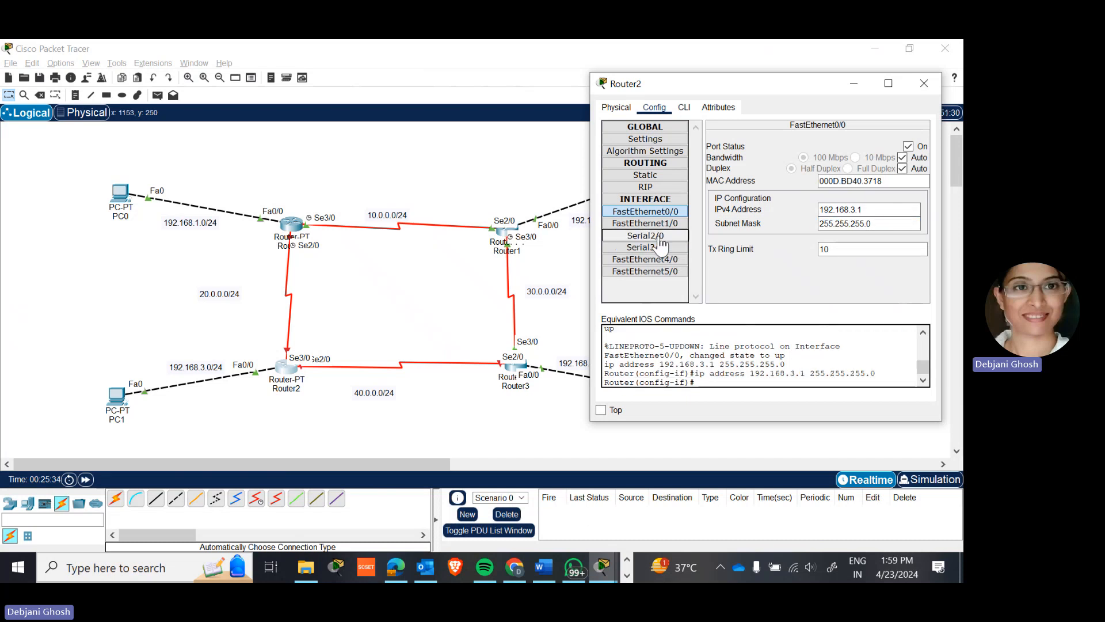
click(908, 147)
click(843, 197)
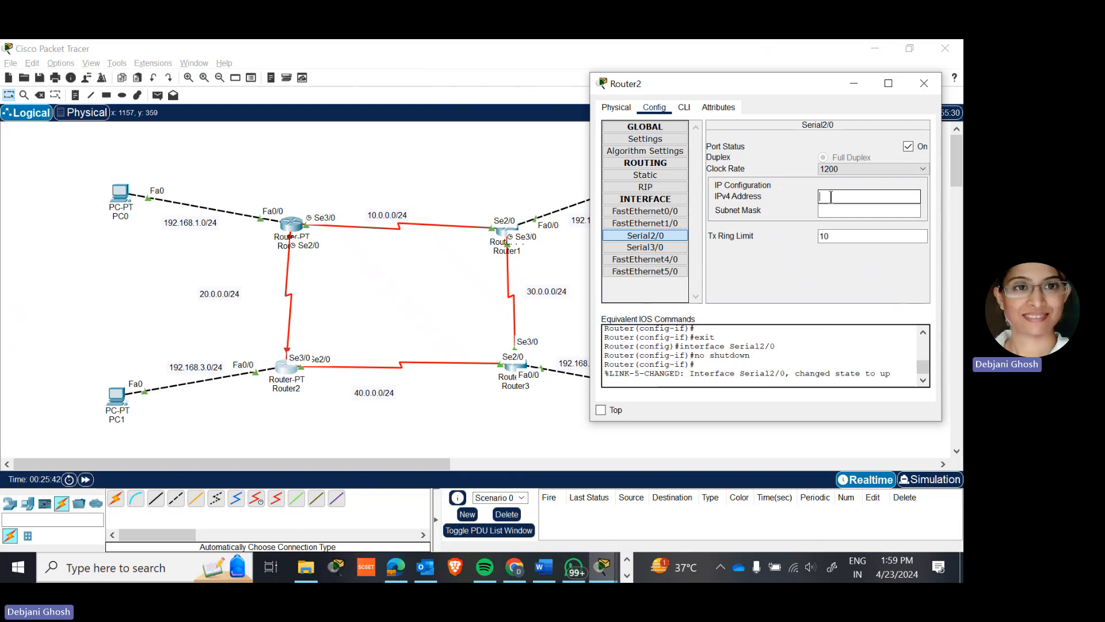
text(40.0.0.2)
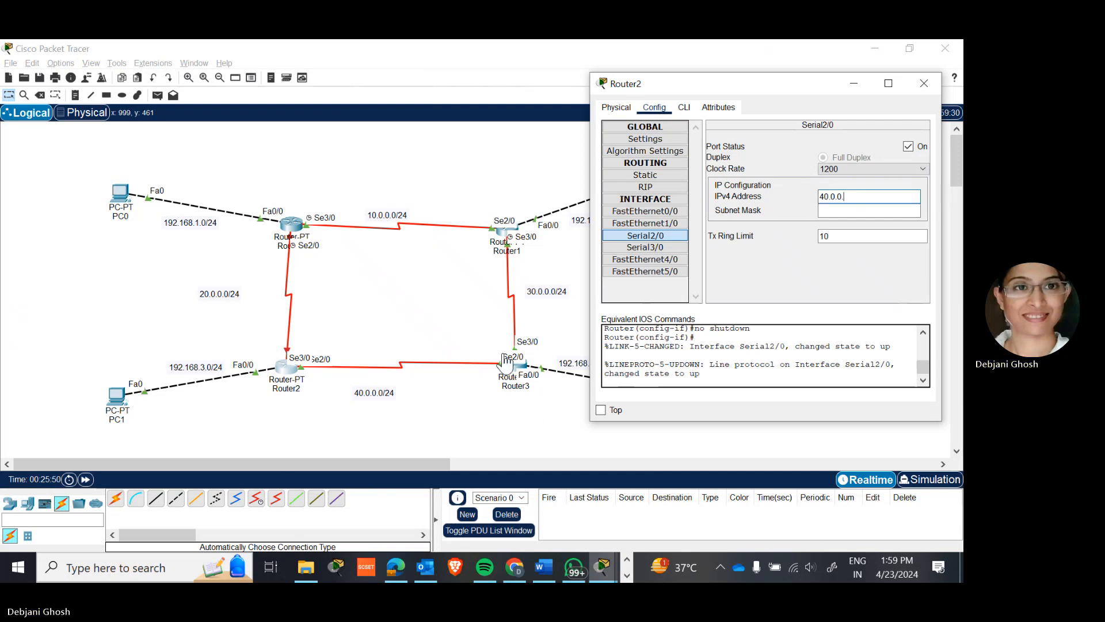
click(841, 210)
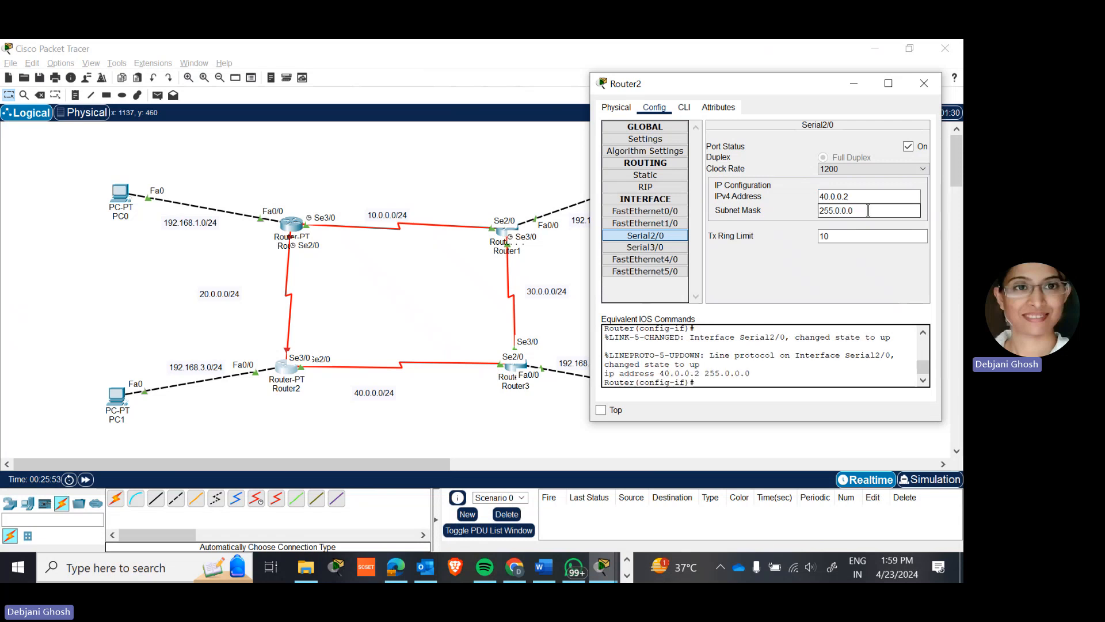
key(BackSpace)
key(BackSpace)
key(BackSpace)
key(BackSpace)
key(BackSpace)
text(255.255.)
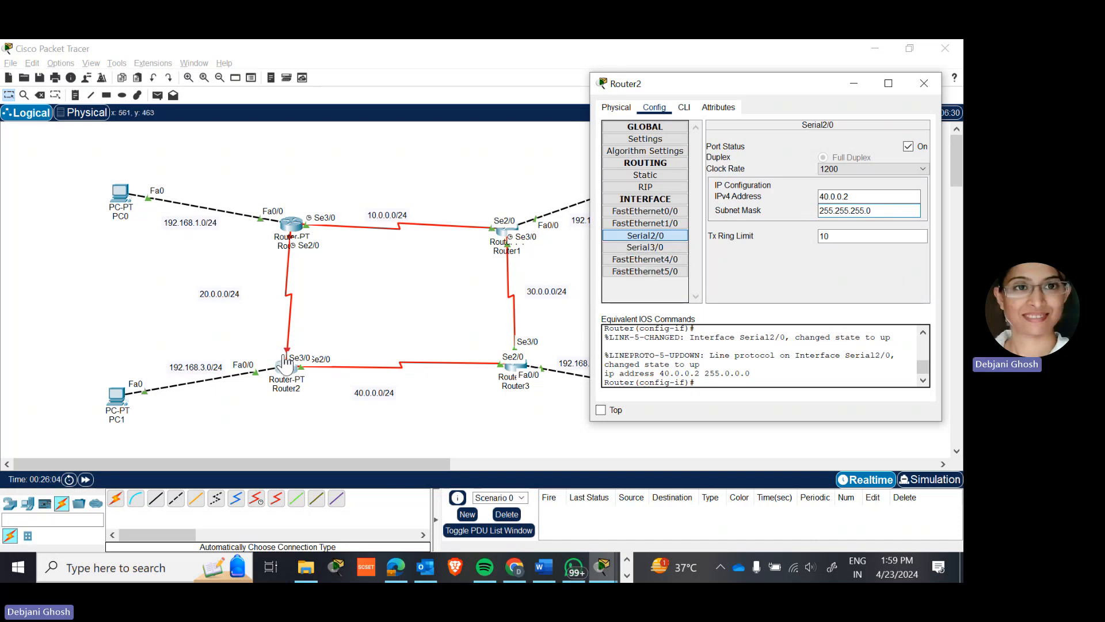
Step: Enable Router2's Serial3/0 interface, assign it 20.0.0.2 with subnet mask 255.255.255.0, and close the router's configuration
click(656, 249)
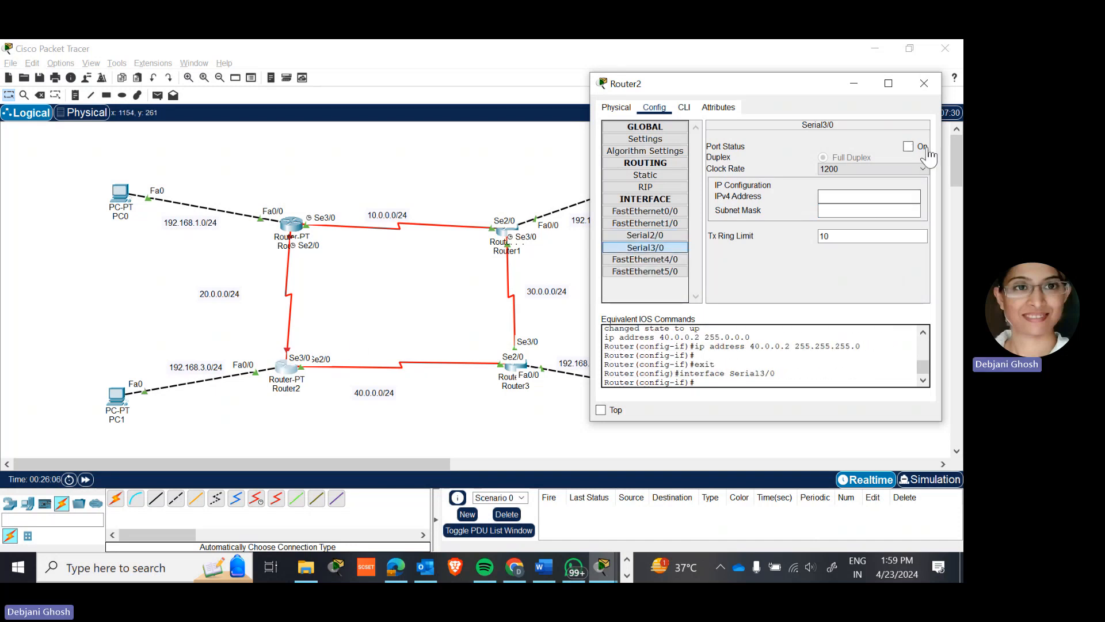
click(909, 146)
click(873, 191)
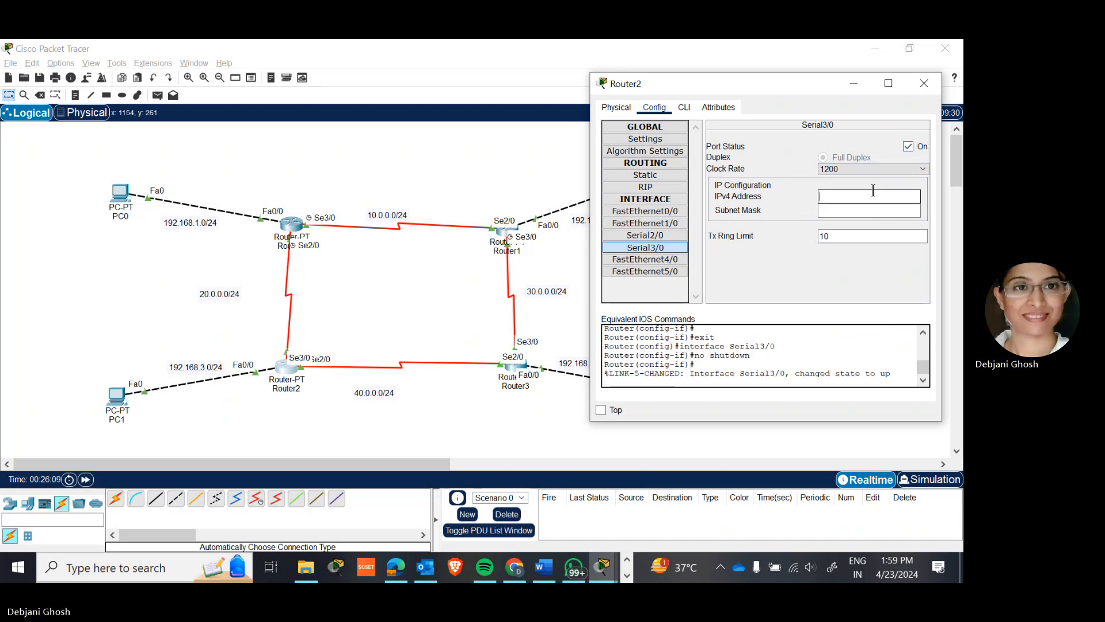
text(20)
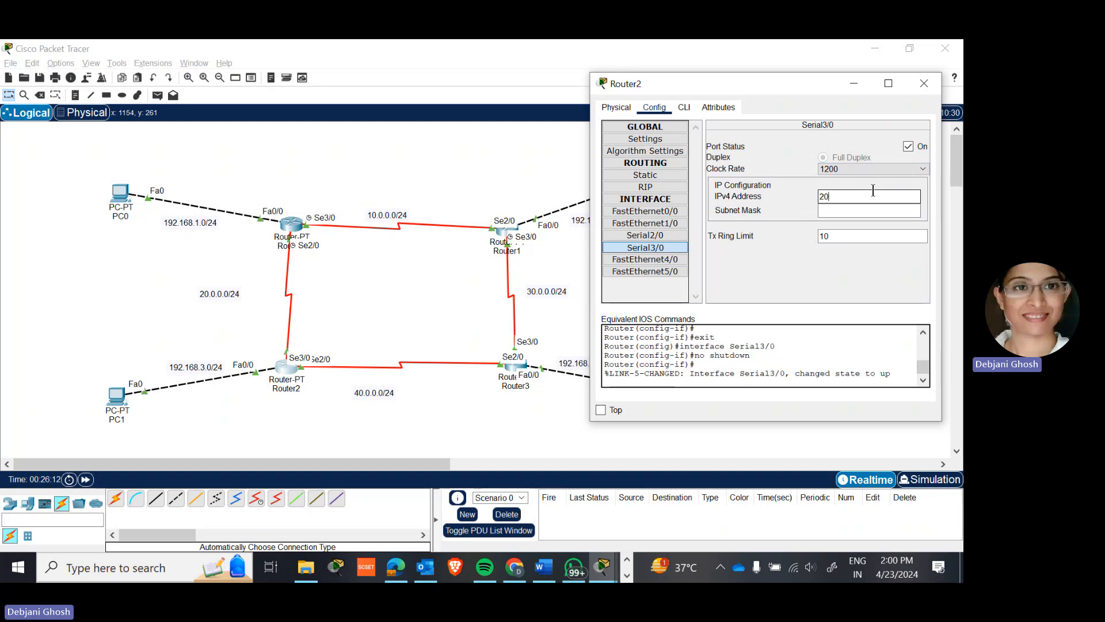
text(.0.0.2)
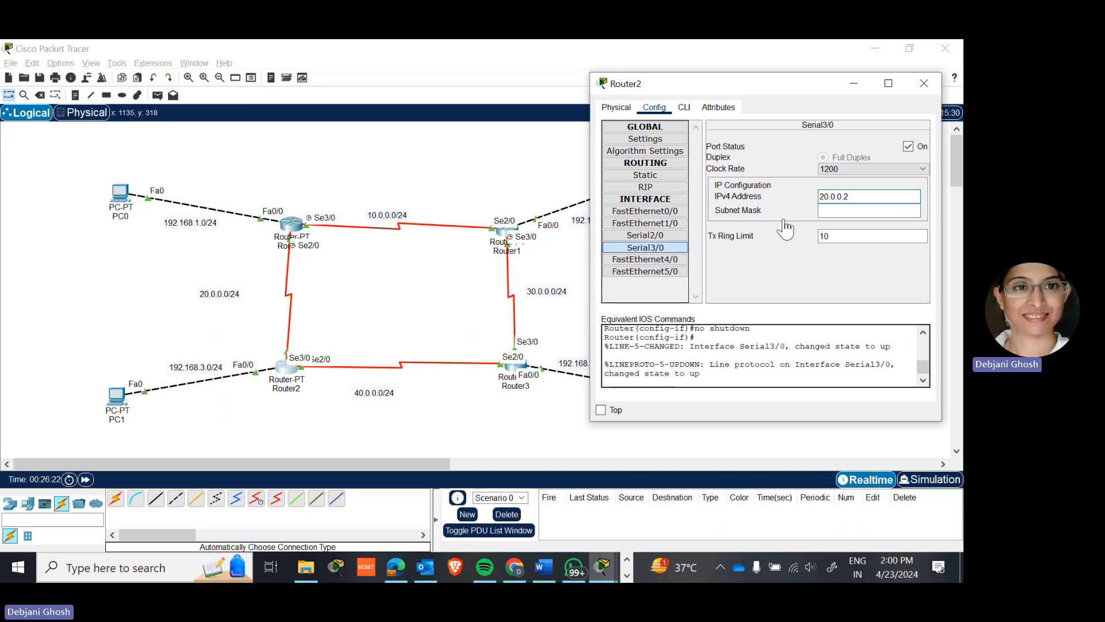
click(823, 210)
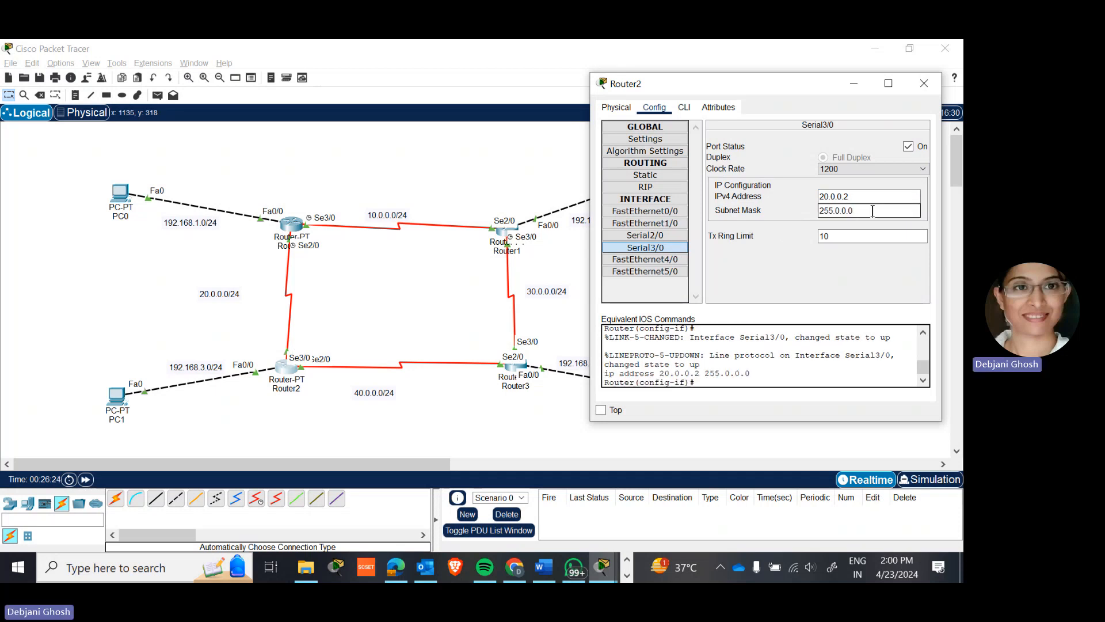
key(BackSpace)
text(255.255.)
click(925, 86)
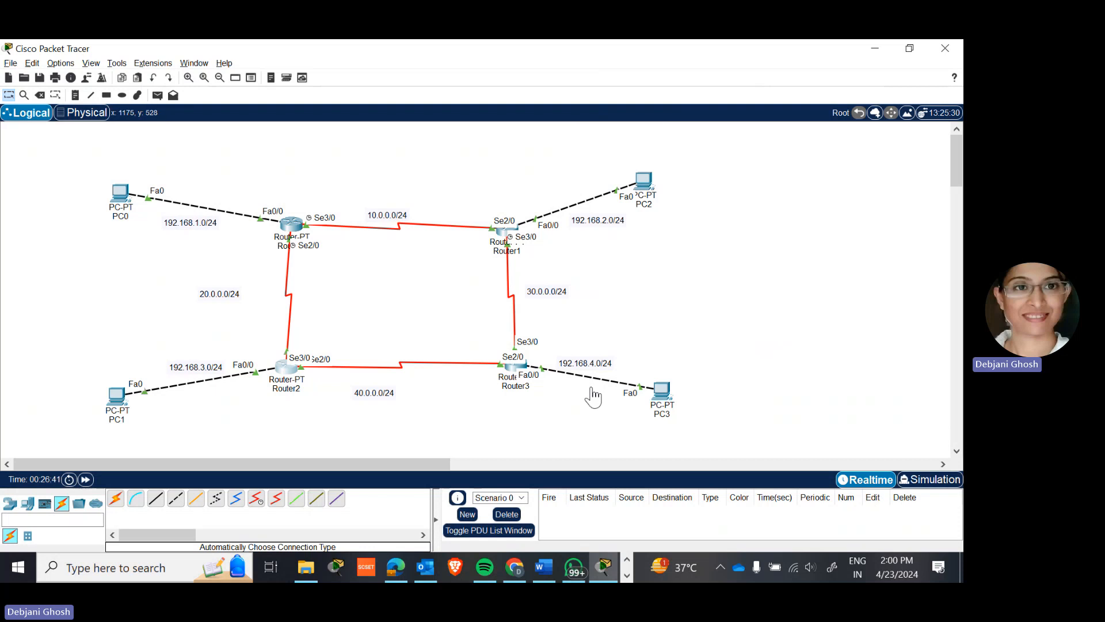
Step: Test connectivity with simple PDUs from PC0 to Router0, Router0 to Router1 and PC2 to Router1, and clear the scenario's PDU list
click(158, 97)
click(113, 183)
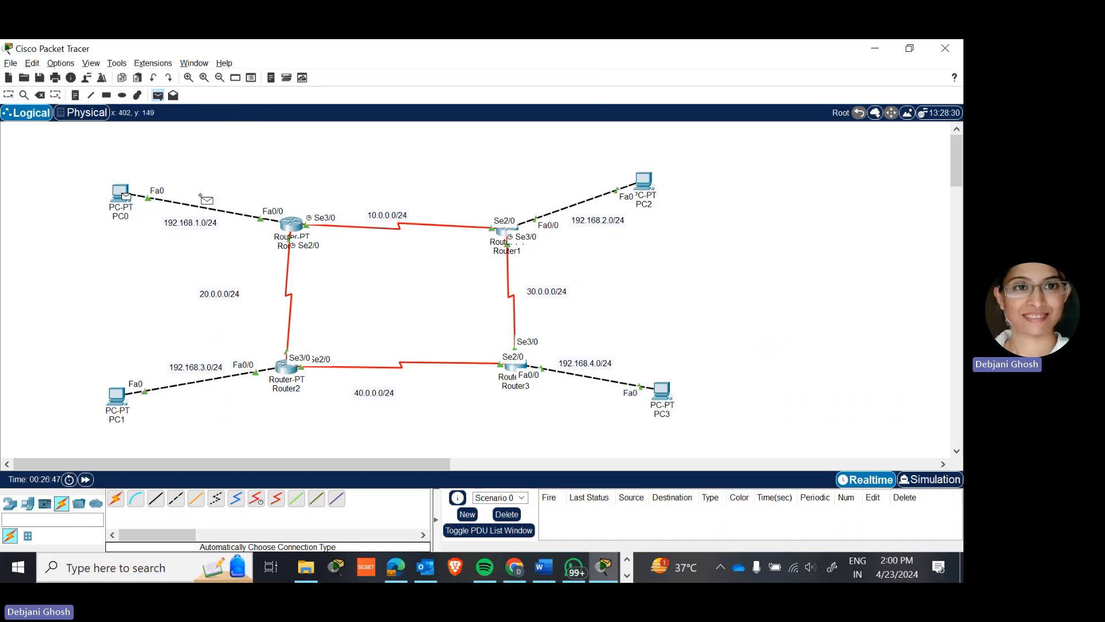
click(287, 226)
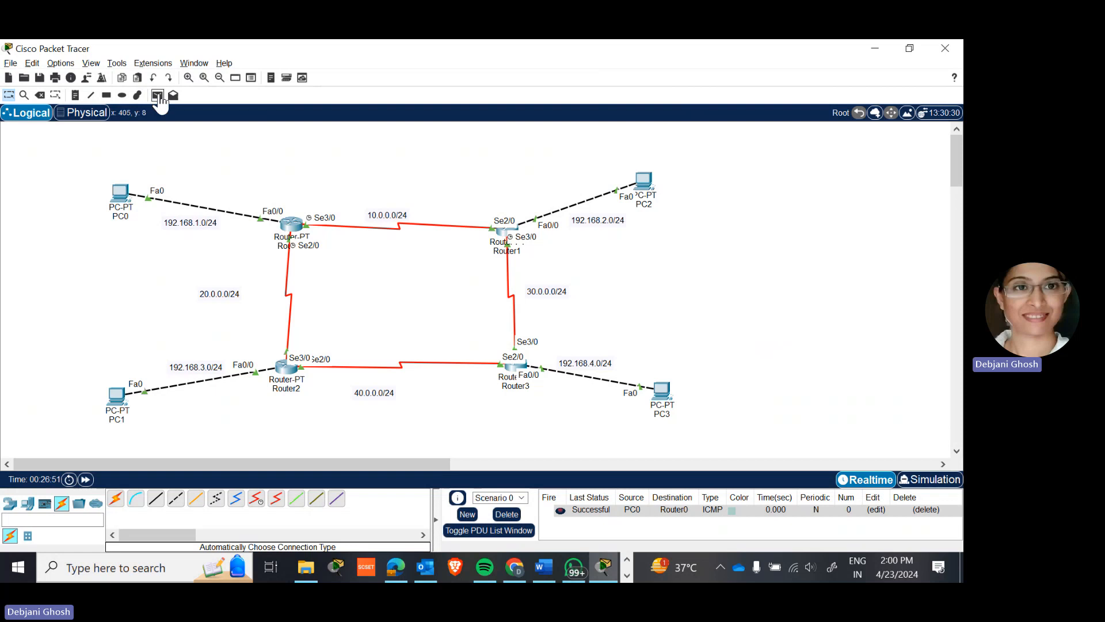
click(158, 95)
click(292, 225)
click(509, 227)
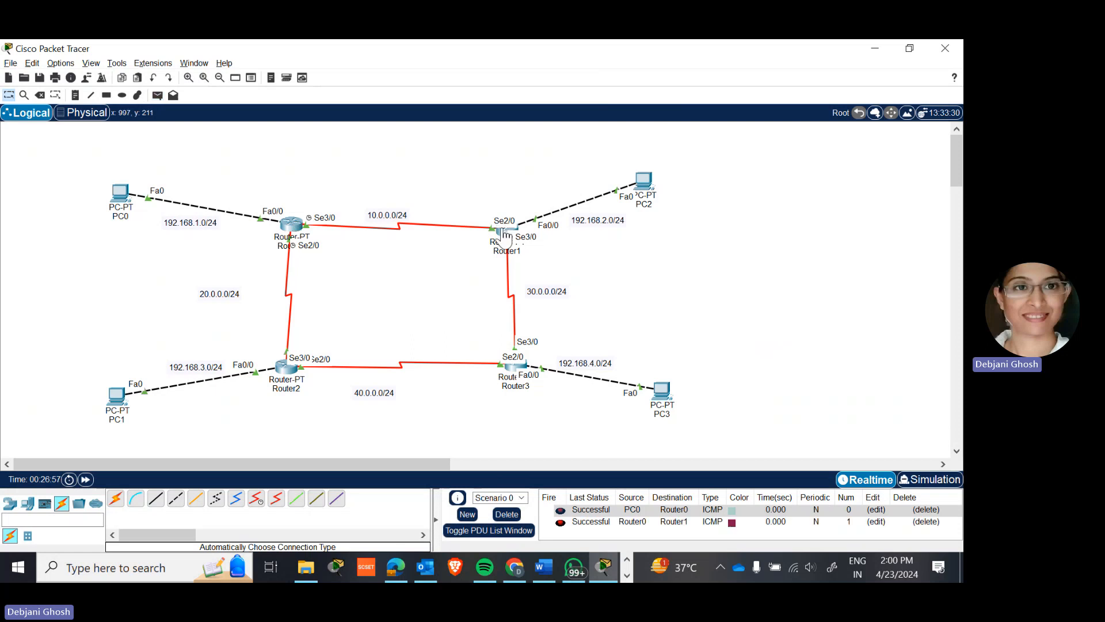
click(157, 95)
click(643, 182)
click(506, 232)
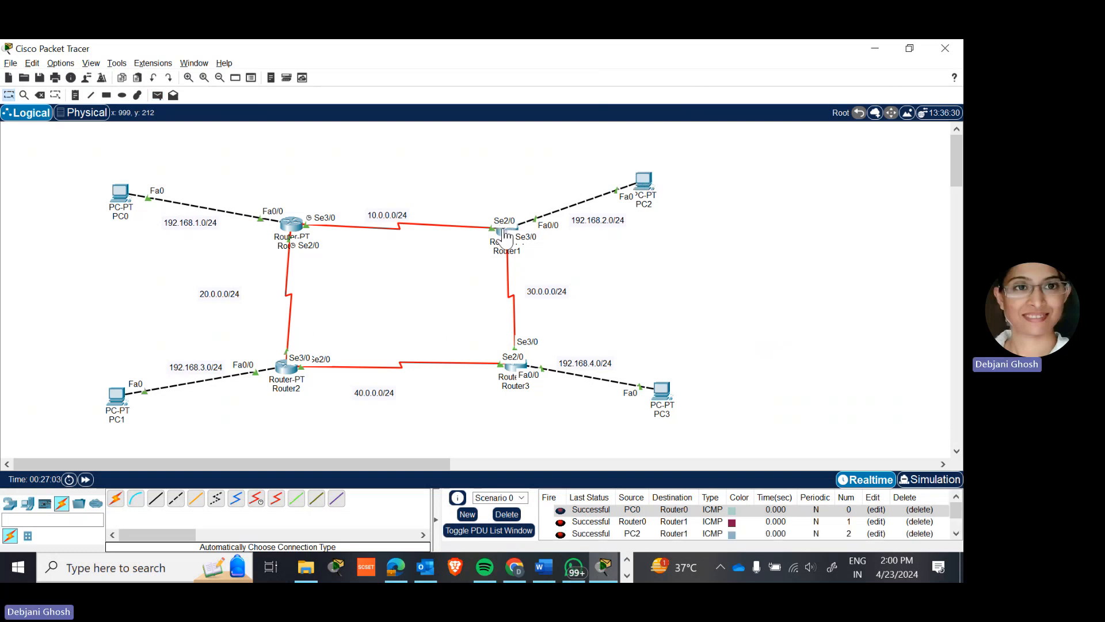
click(507, 515)
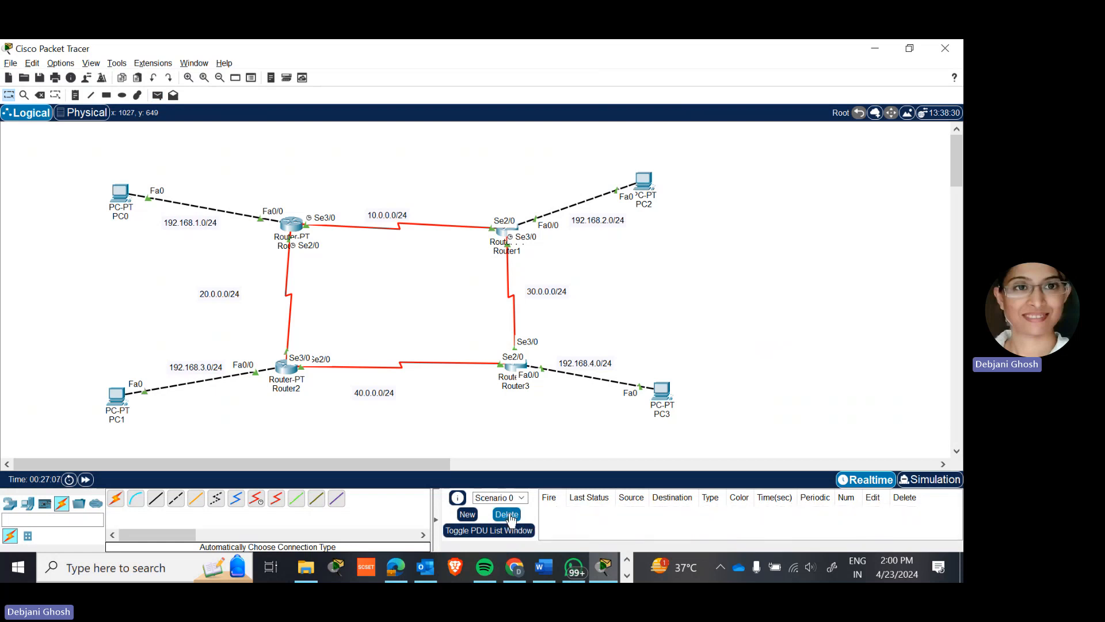
Step: Test connectivity with simple PDUs from PC3 to Router3, Router1 to Router3 and Router3 to Router2
click(158, 95)
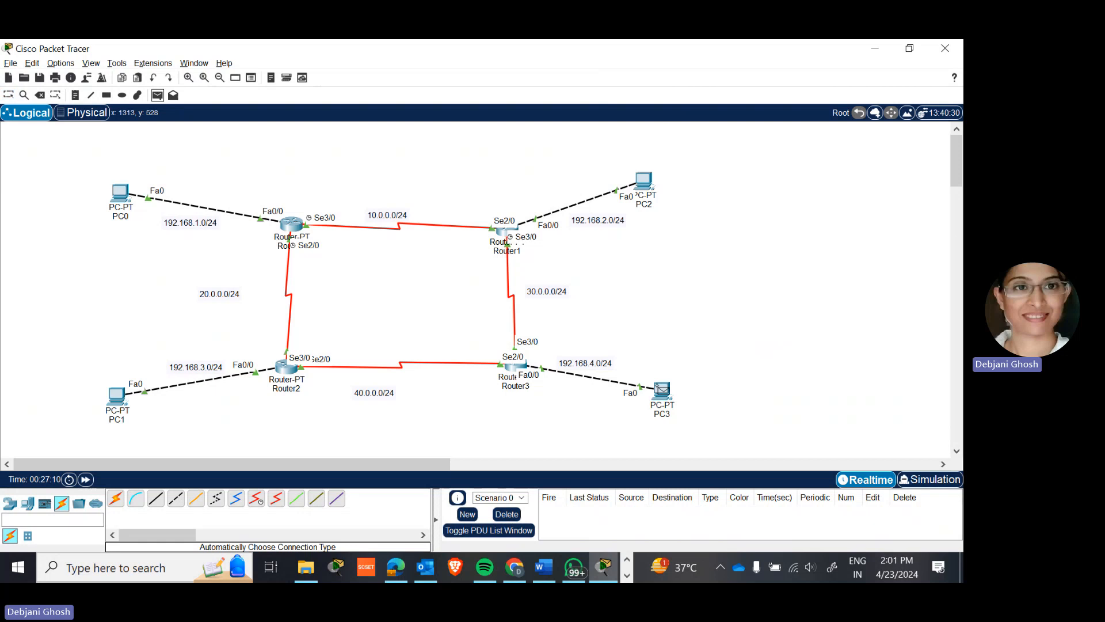
click(662, 390)
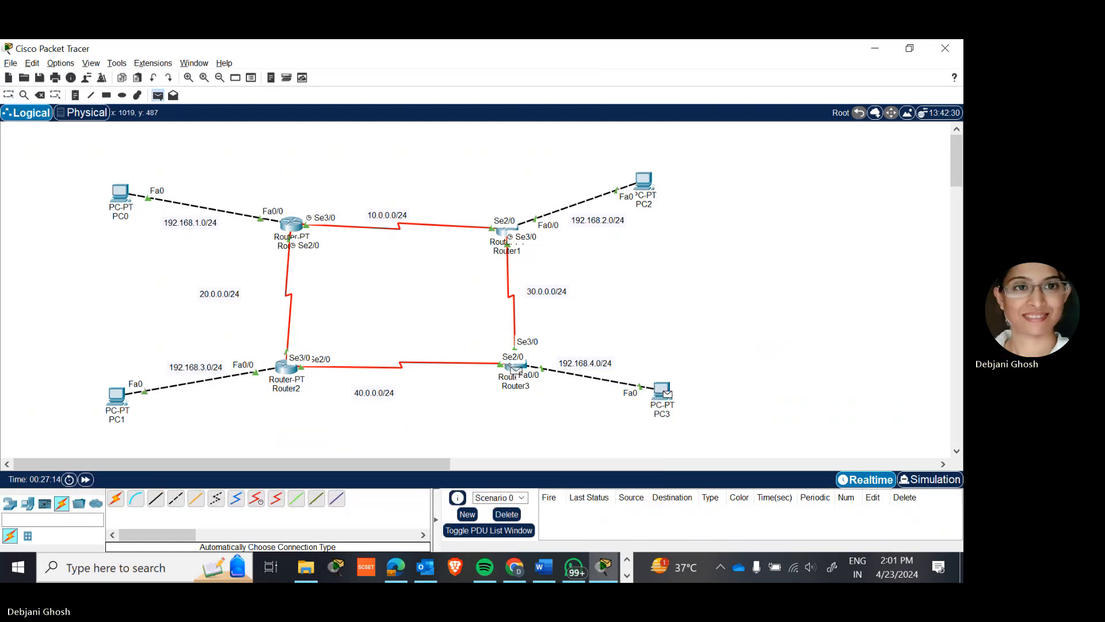
click(514, 366)
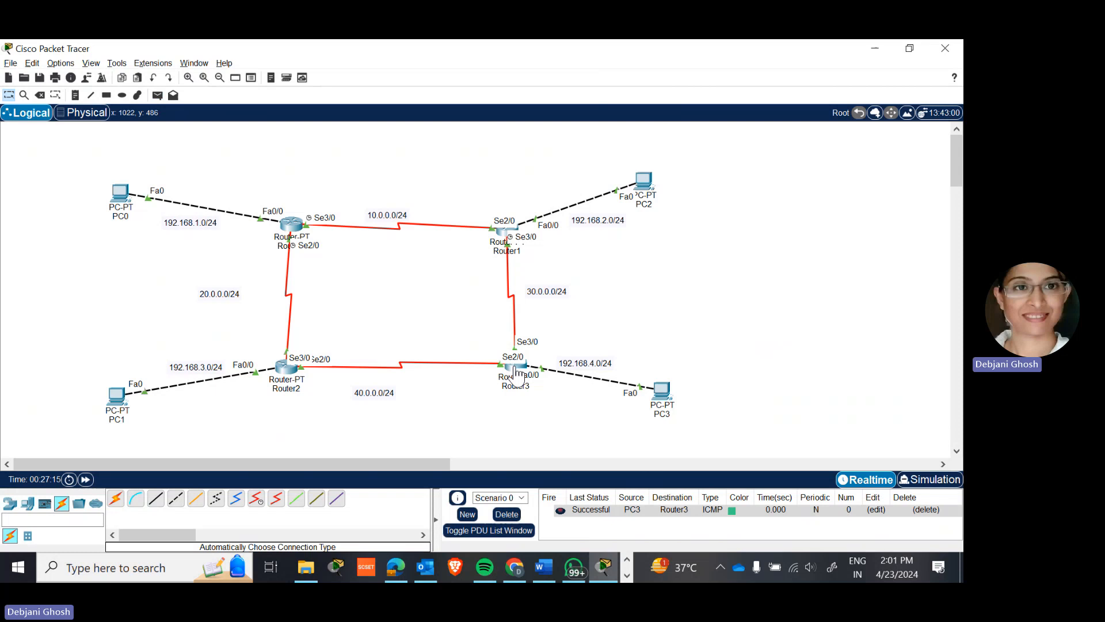
click(157, 95)
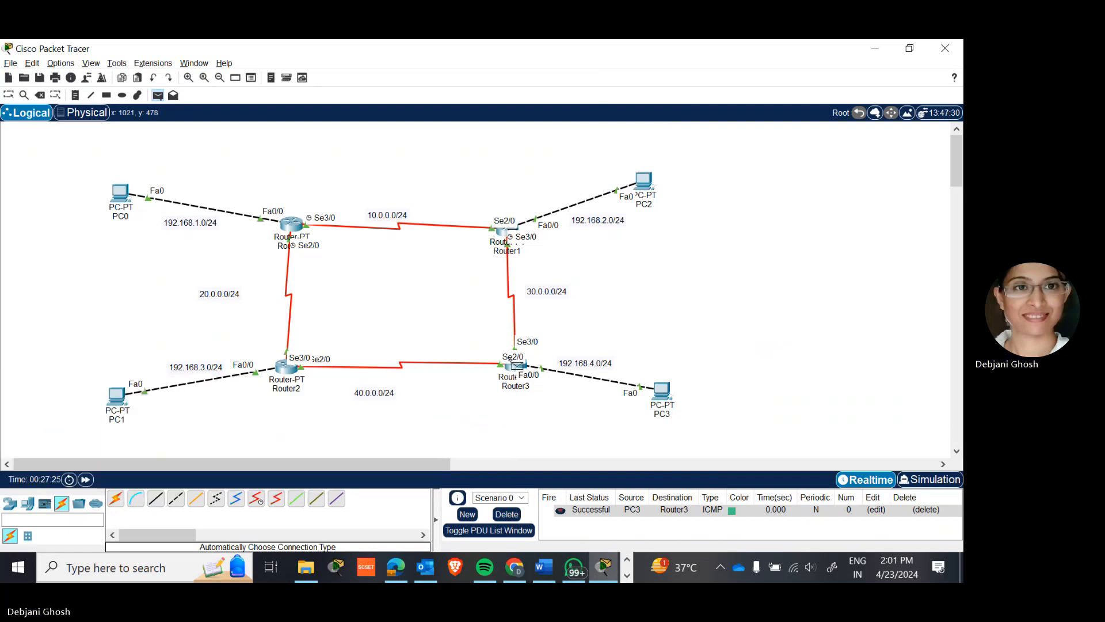
click(517, 367)
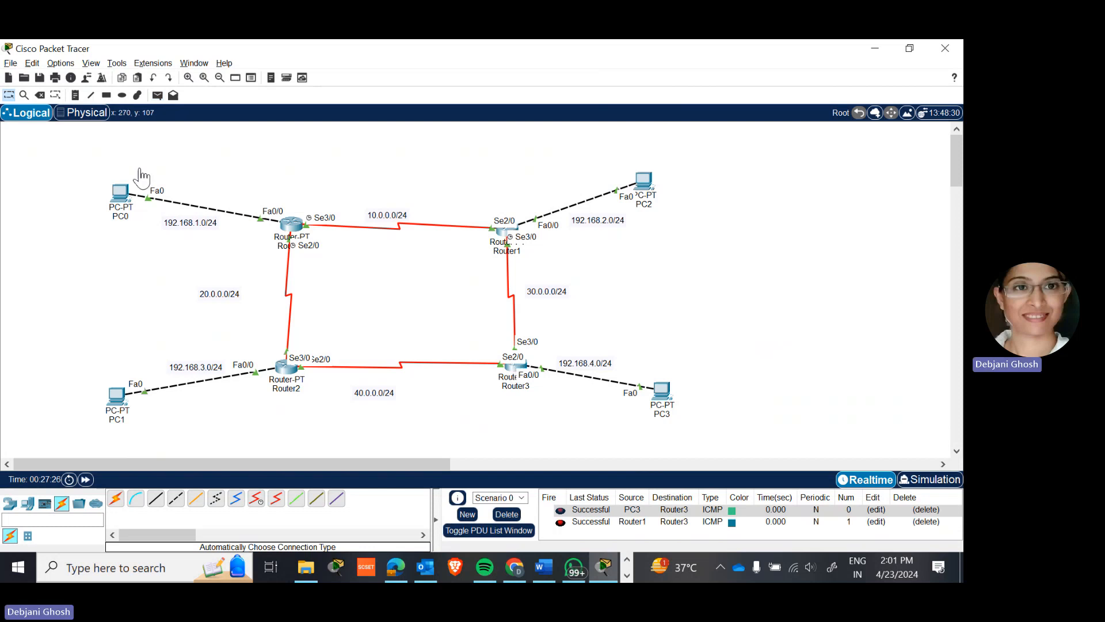
click(157, 97)
click(286, 370)
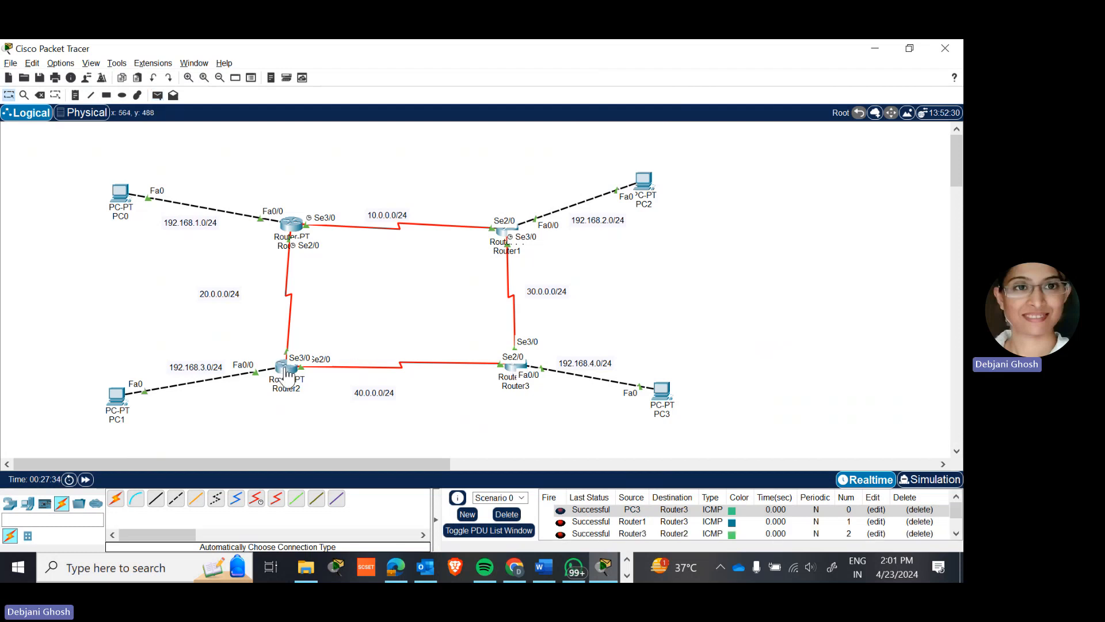
Step: Test connectivity with a simple PDU from PC1 to Router2 and check its status in the PDU list
click(157, 95)
click(118, 396)
click(285, 370)
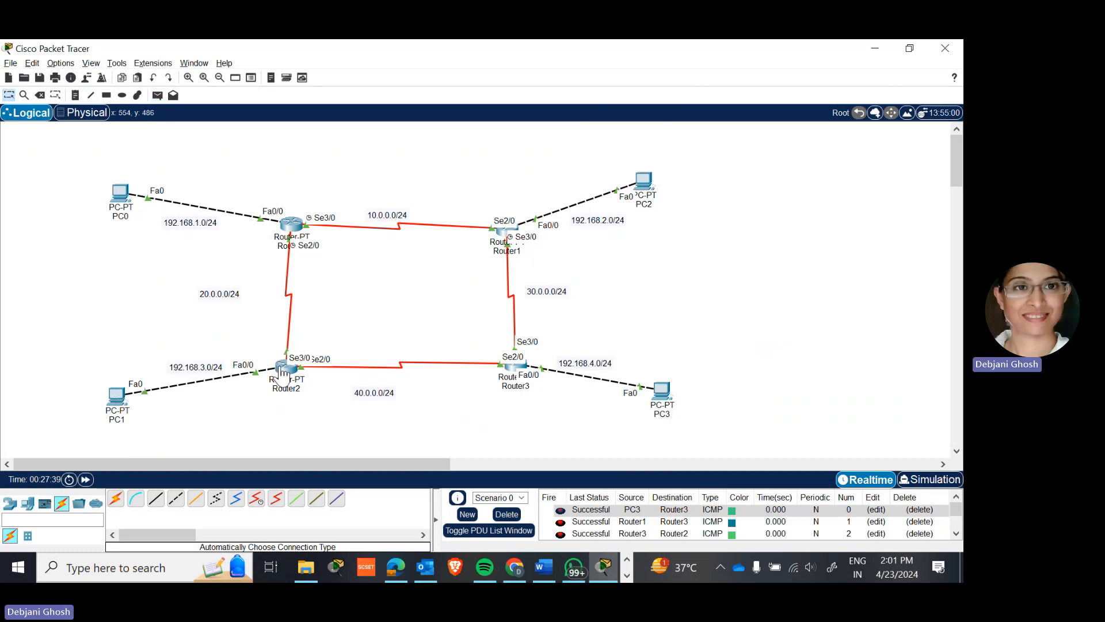
click(957, 534)
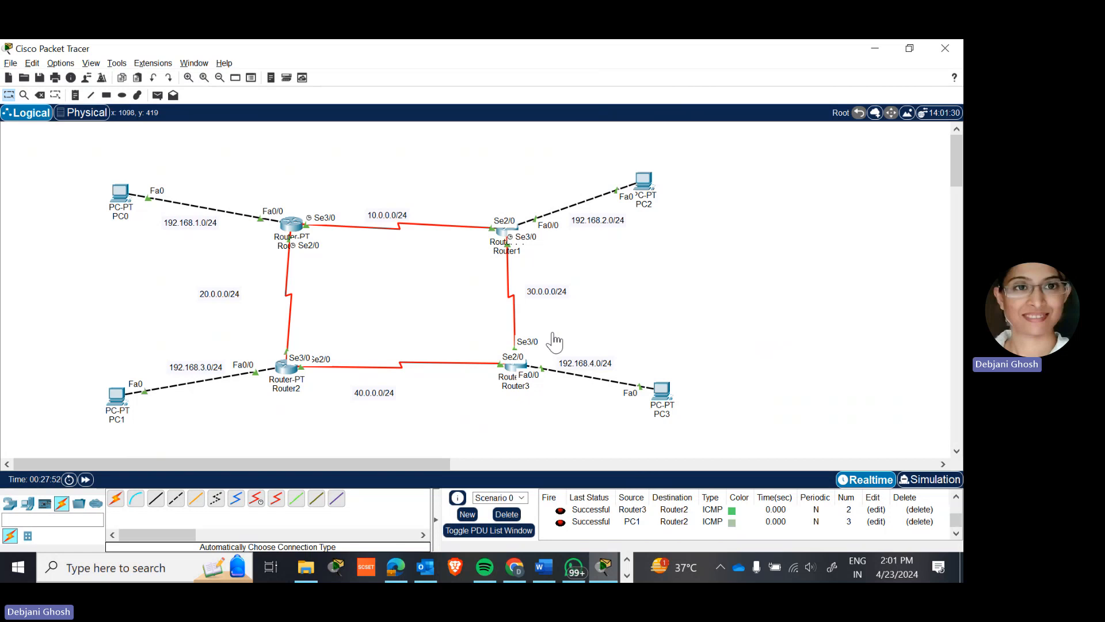
Step: Test end-to-end connectivity with a simple PDU from PC0 to PC2 and check its status in the PDU list
click(158, 95)
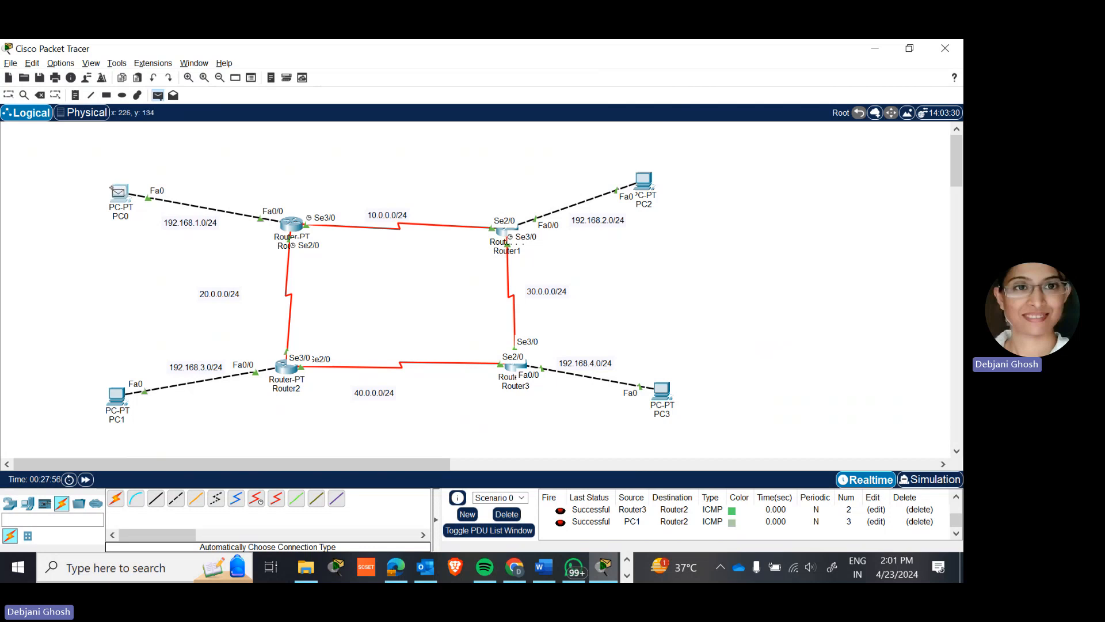
click(117, 192)
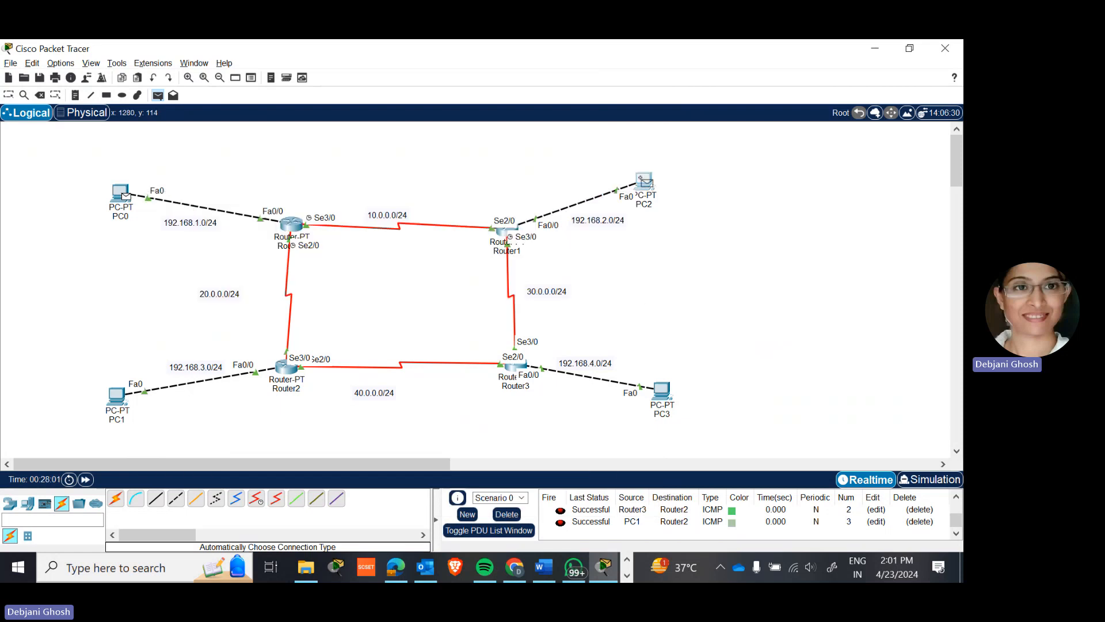
click(644, 181)
click(955, 536)
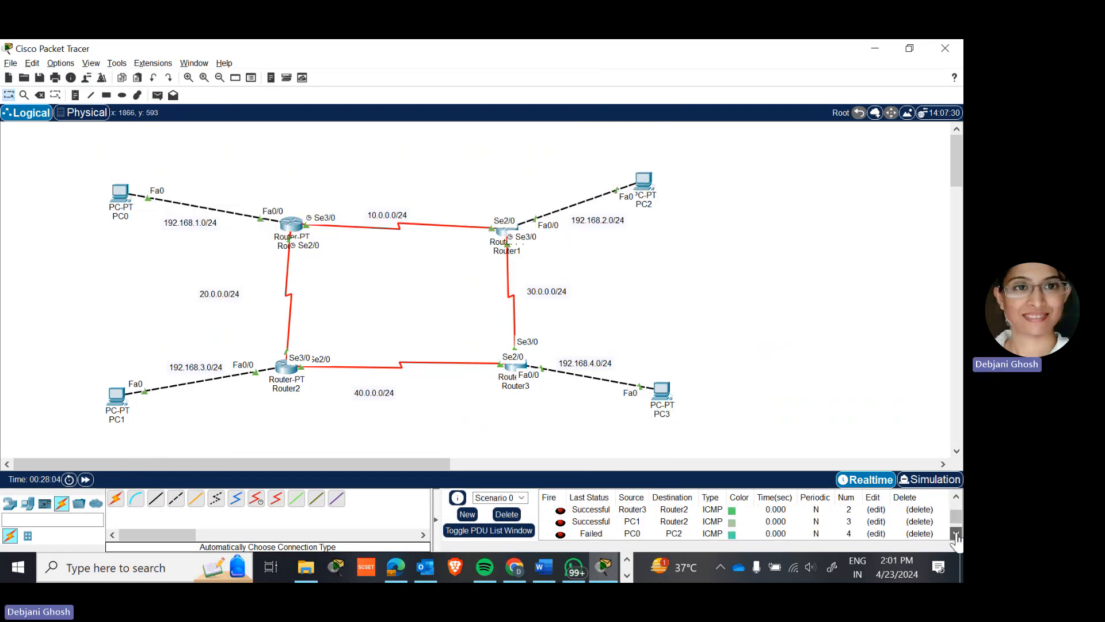
click(956, 535)
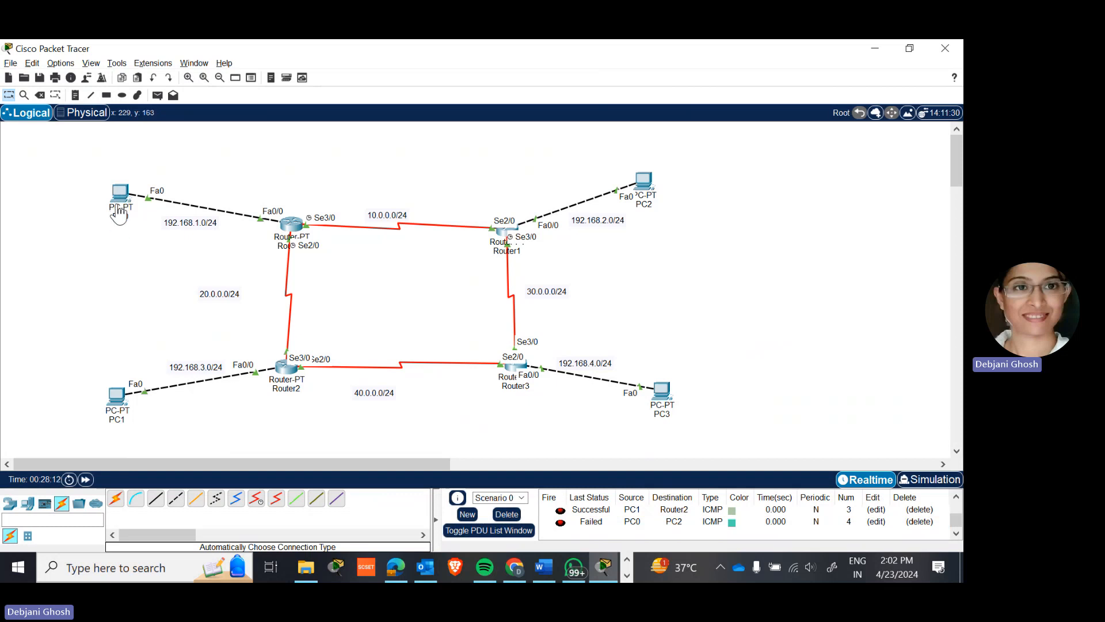
mouse_move(119, 216)
mouse_move(307, 240)
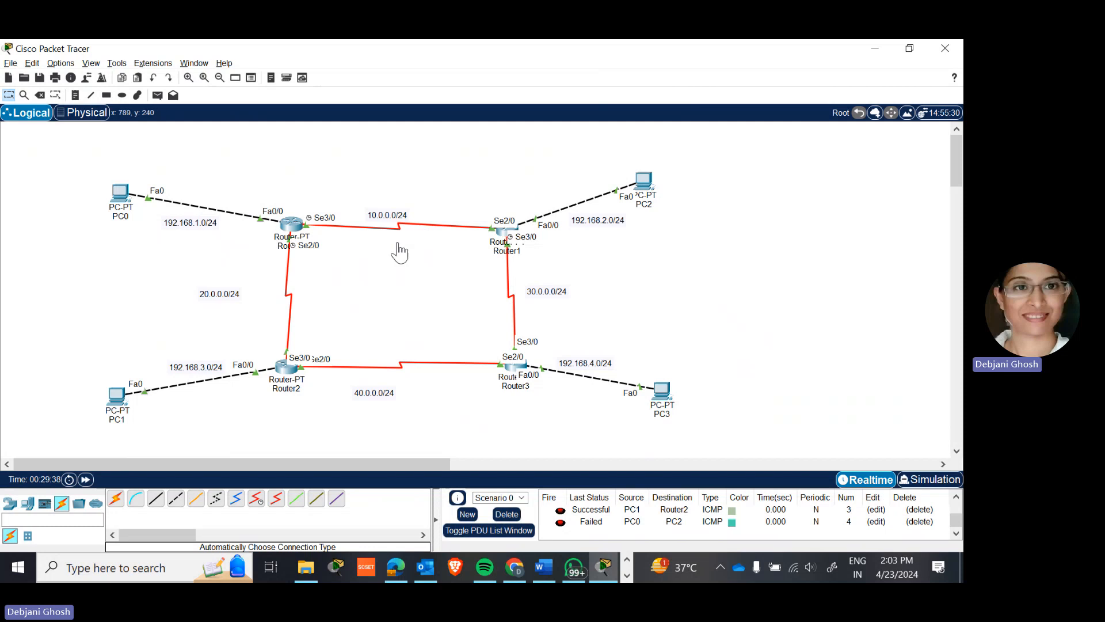
Step: Open Router0's command-line interface and bring up the router prompt
mouse_move(291, 229)
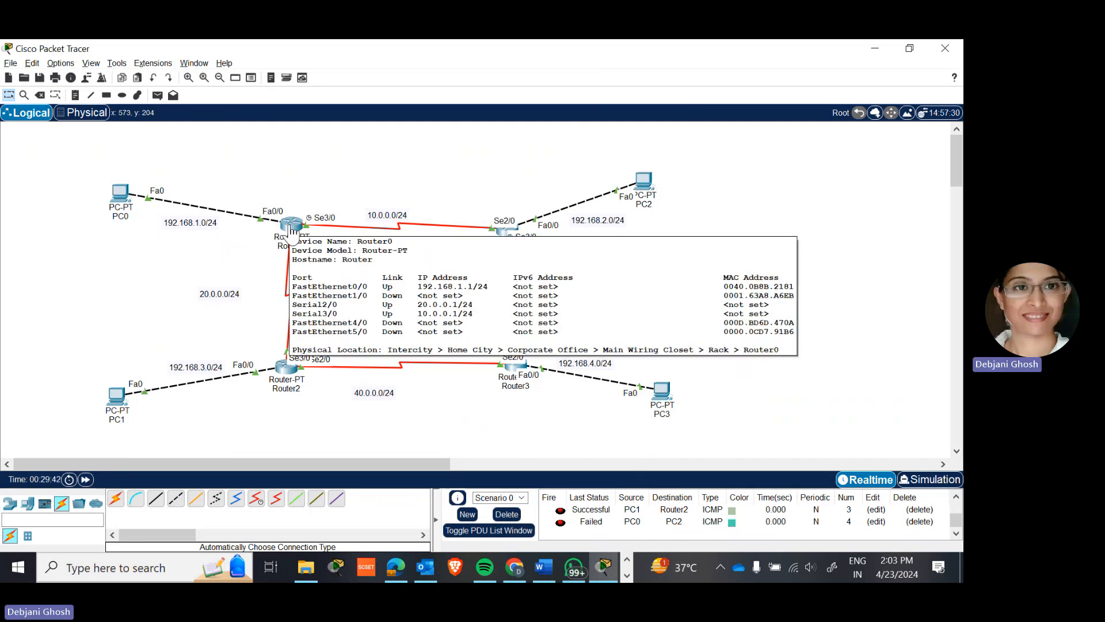
click(293, 233)
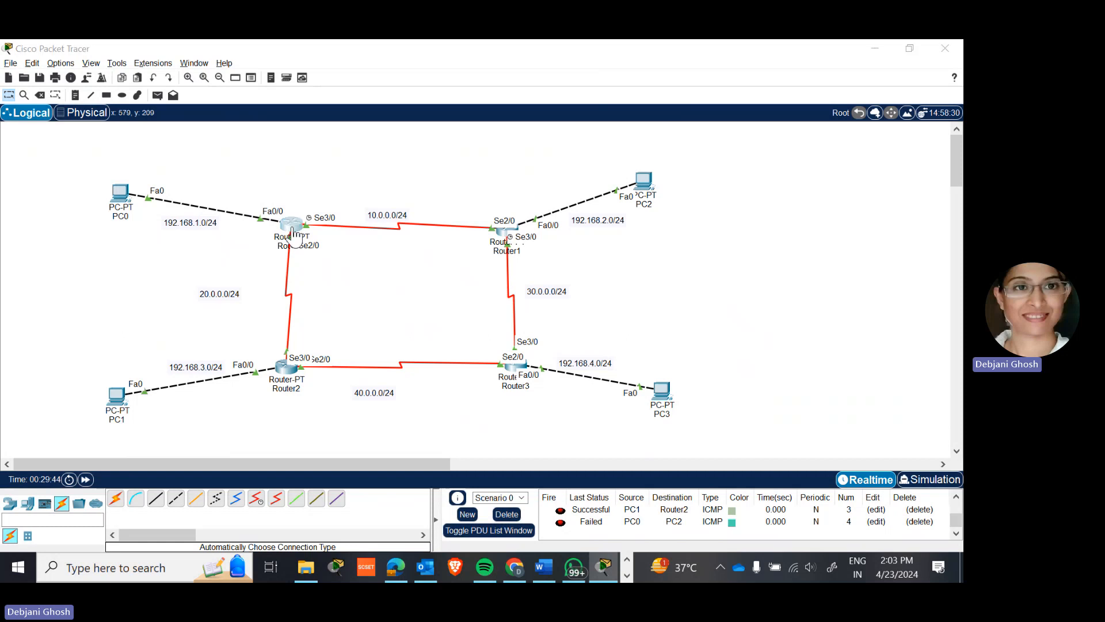
drag(461, 125, 665, 113)
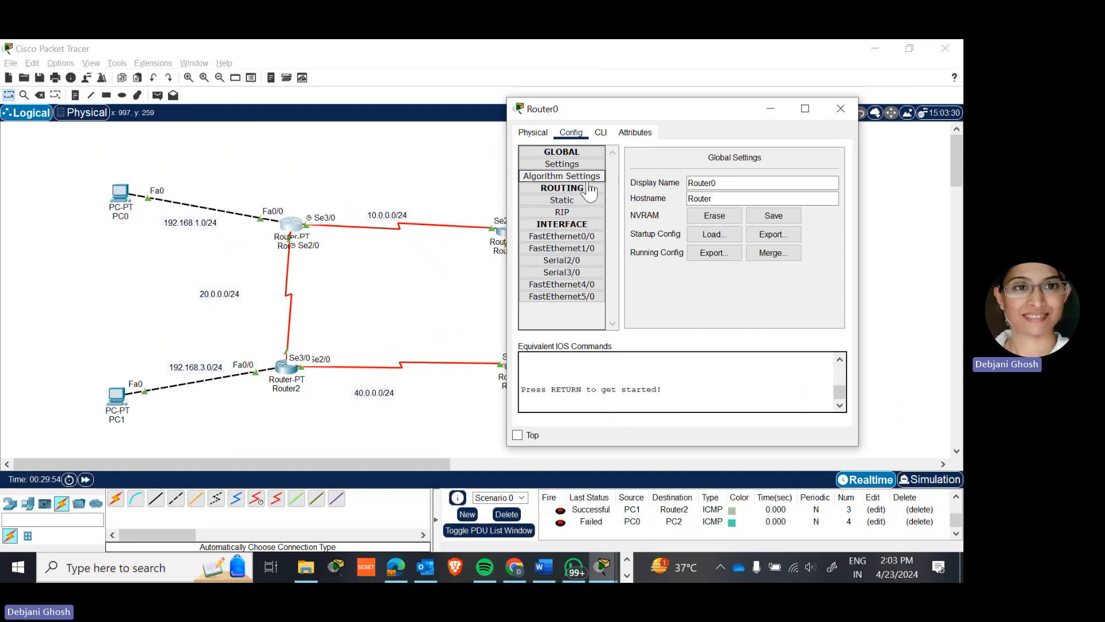
click(600, 134)
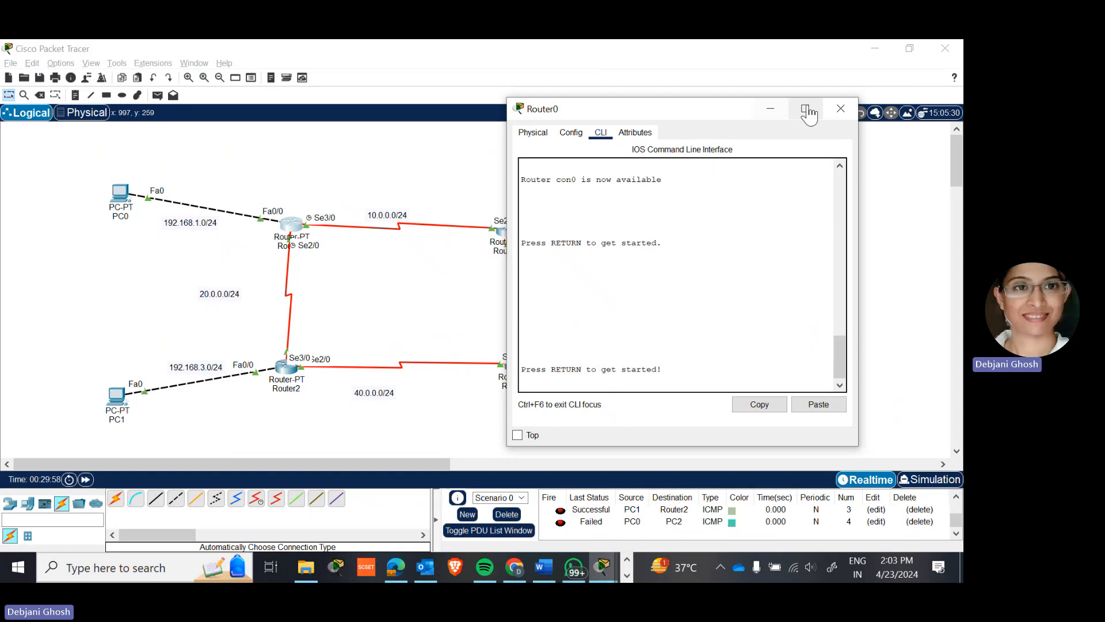
drag(709, 115, 721, 84)
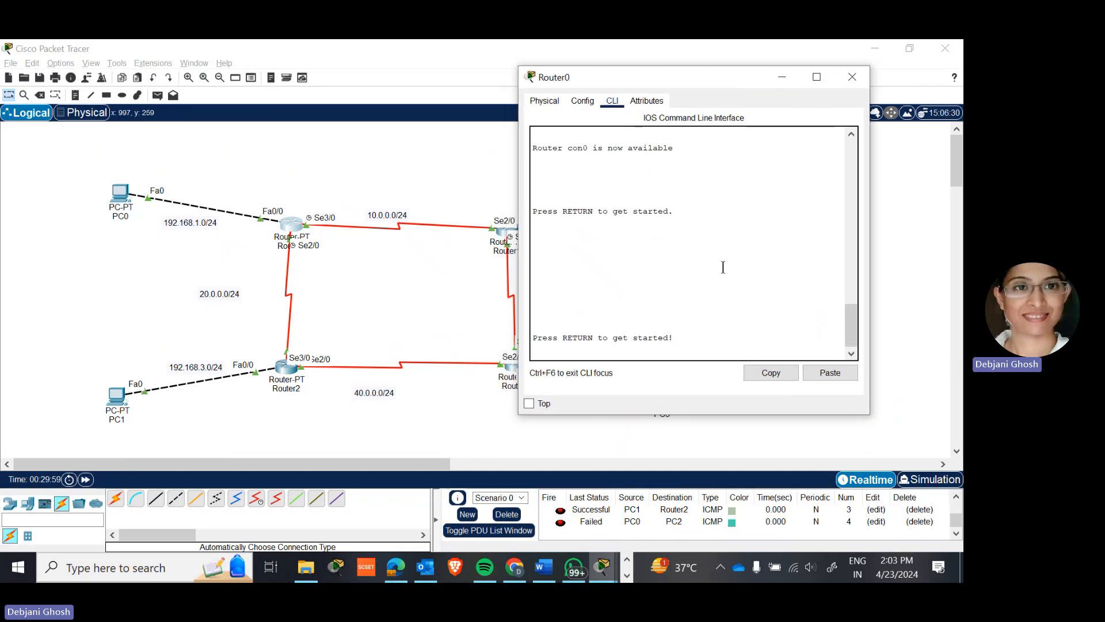
key(Return)
key(Return)
key(Return)
key(Return)
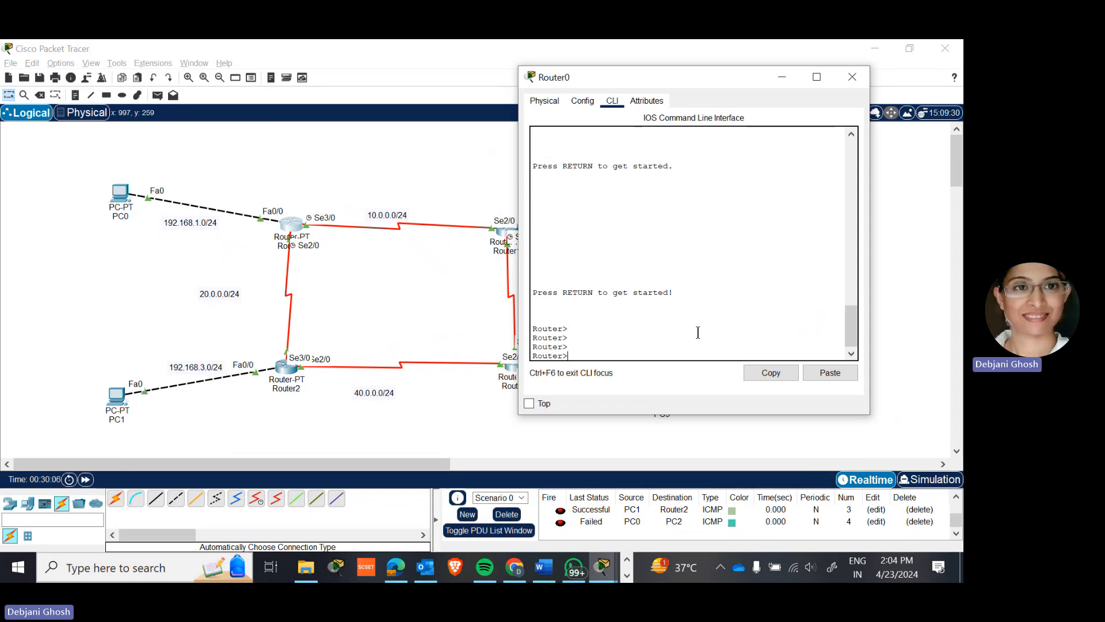
Step: Enter privileged mode on Router0 with en and global configuration mode with config terminal
text(en)
key(Return)
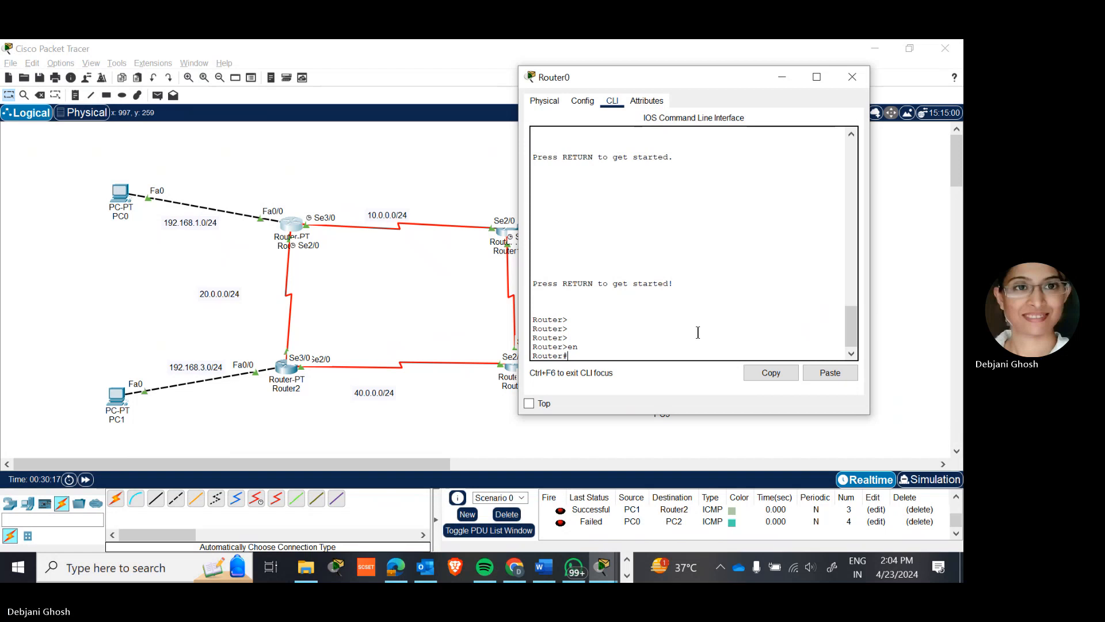
text(on)
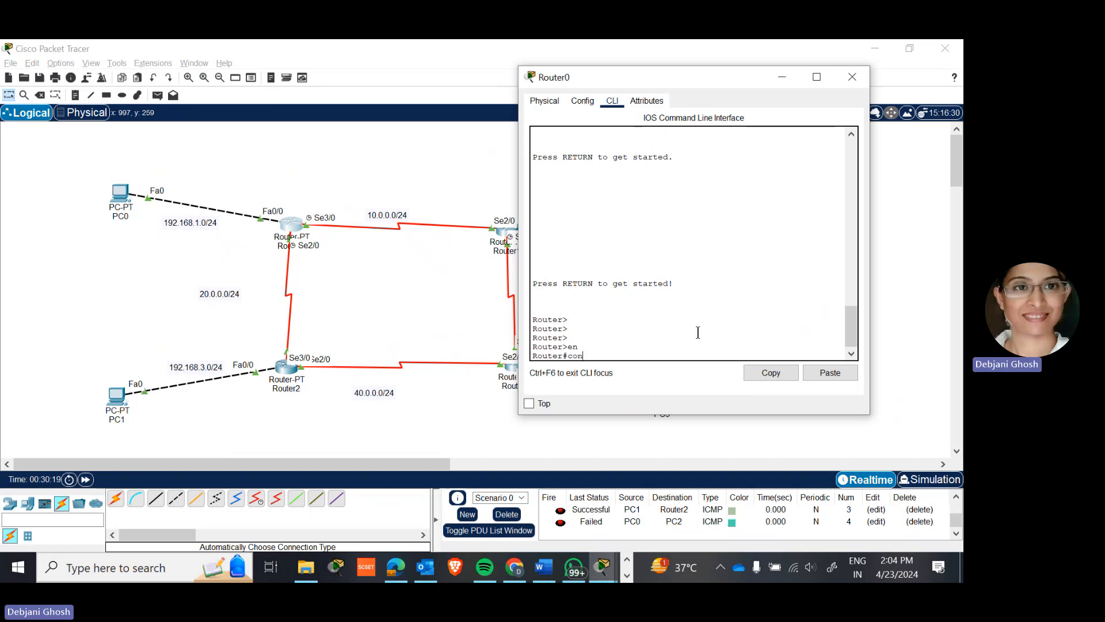
text(fig terminal)
key(Return)
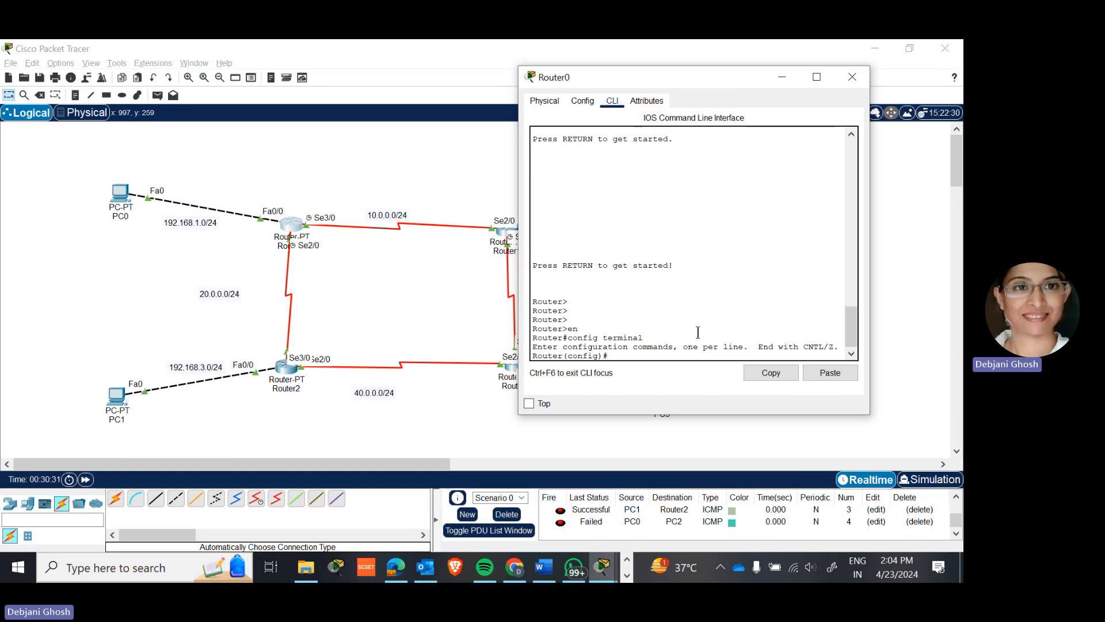
Step: Look up the argument that the router eigrp command expects, using router eigrp ? on Router0
text(router)
text( eig)
text(rp 1)
text(00)
key(BackSpace)
key(BackSpace)
key(BackSpace)
text(?)
key(Return)
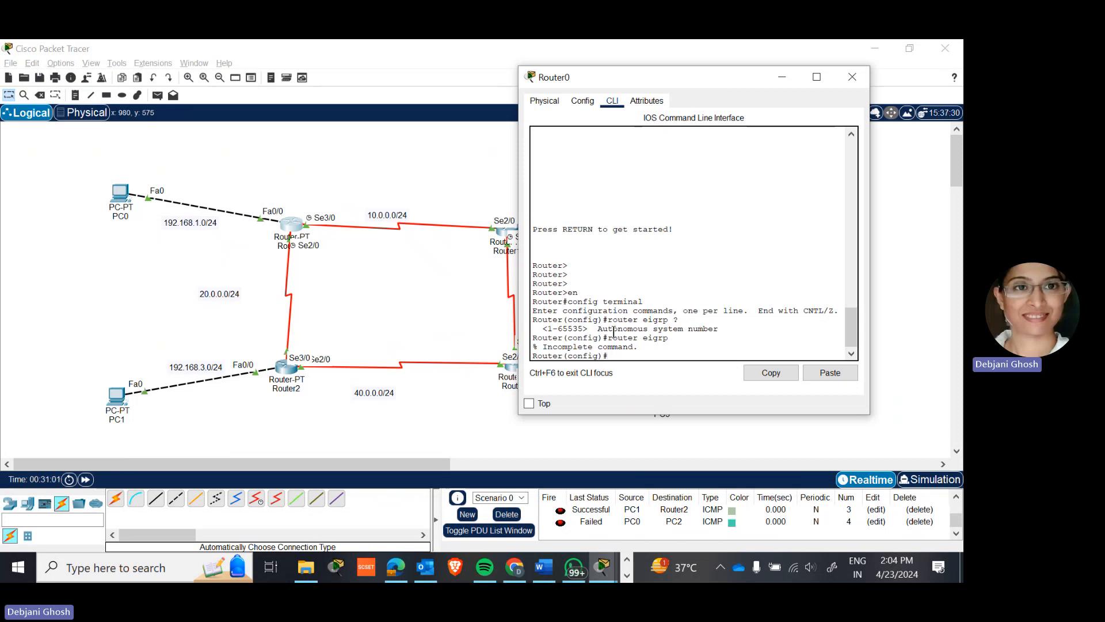
drag(599, 329, 722, 332)
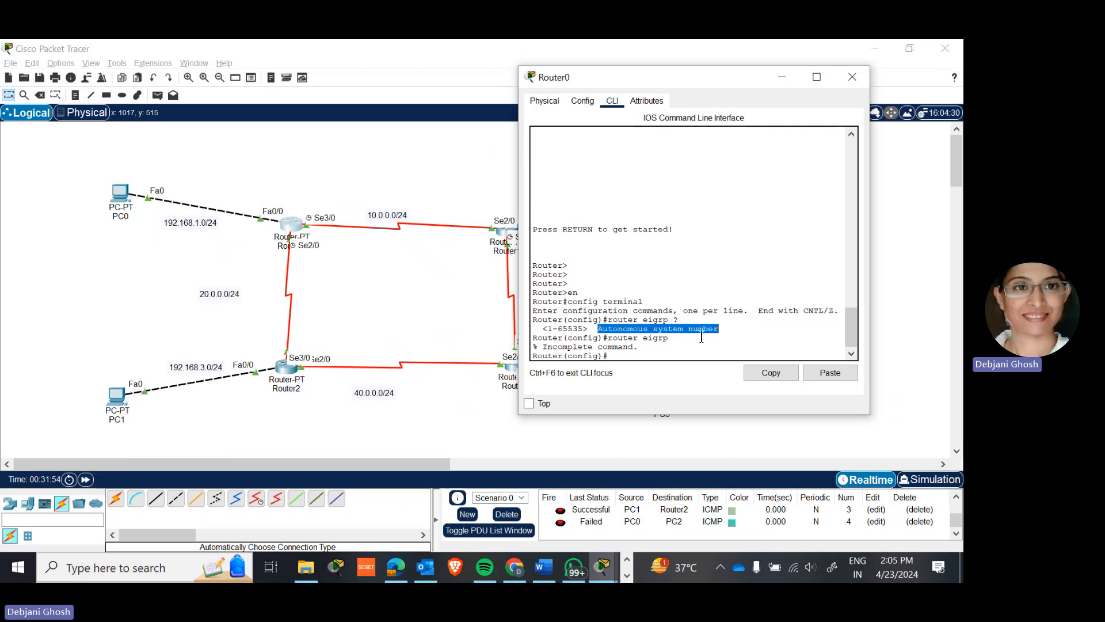
click(623, 358)
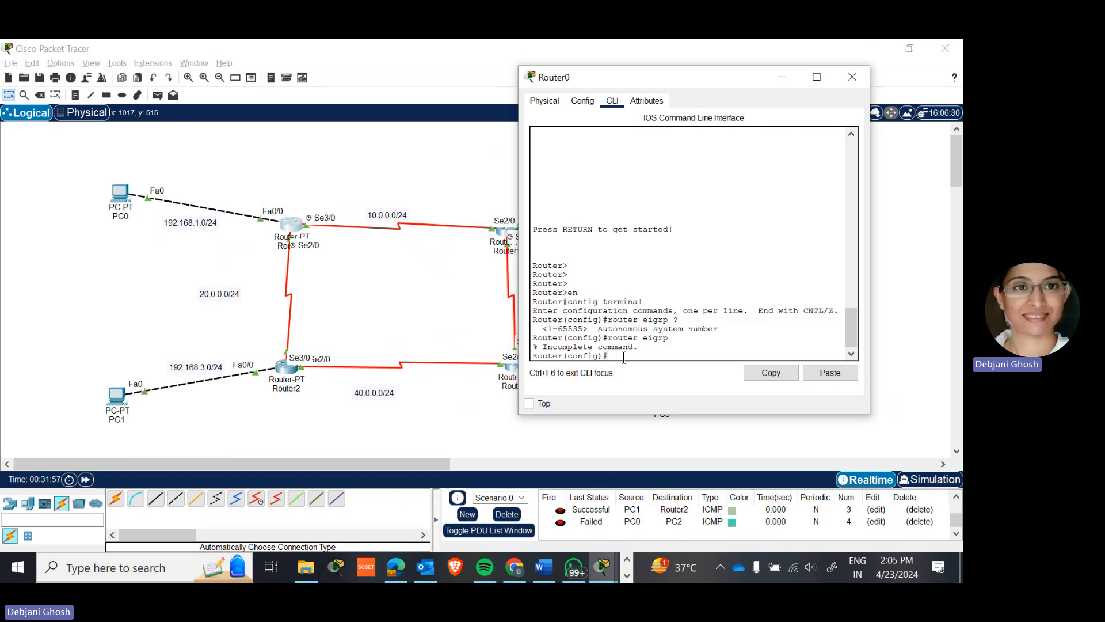
Step: Start the EIGRP routing process on Router0 with autonomous system number 100
text(router eigrp 100)
key(Return)
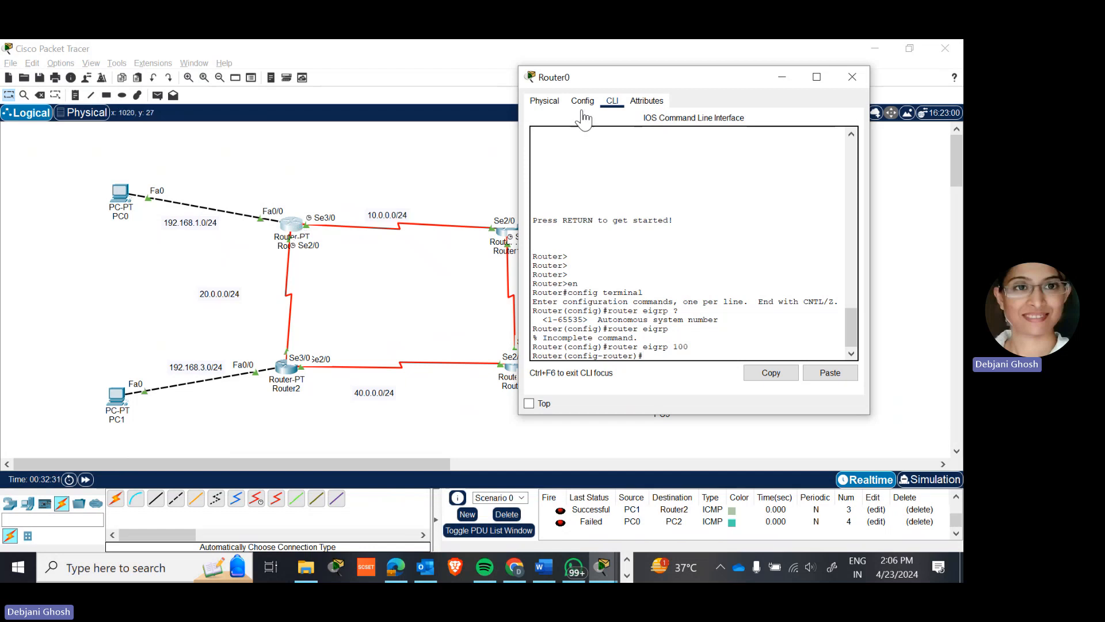
drag(672, 78, 798, 68)
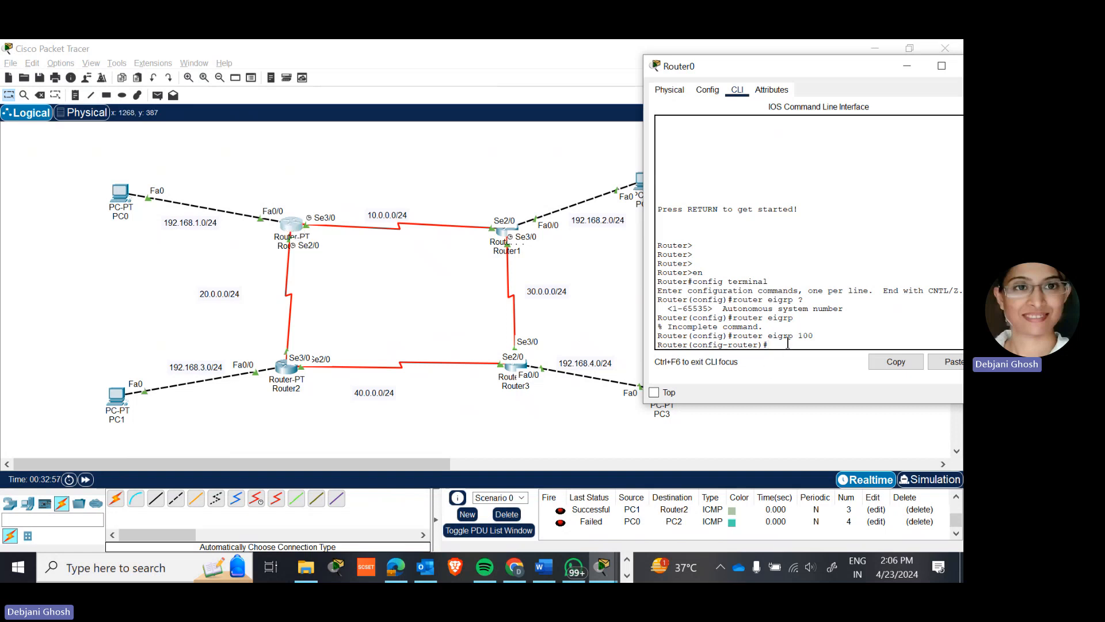
drag(843, 67, 751, 41)
click(912, 52)
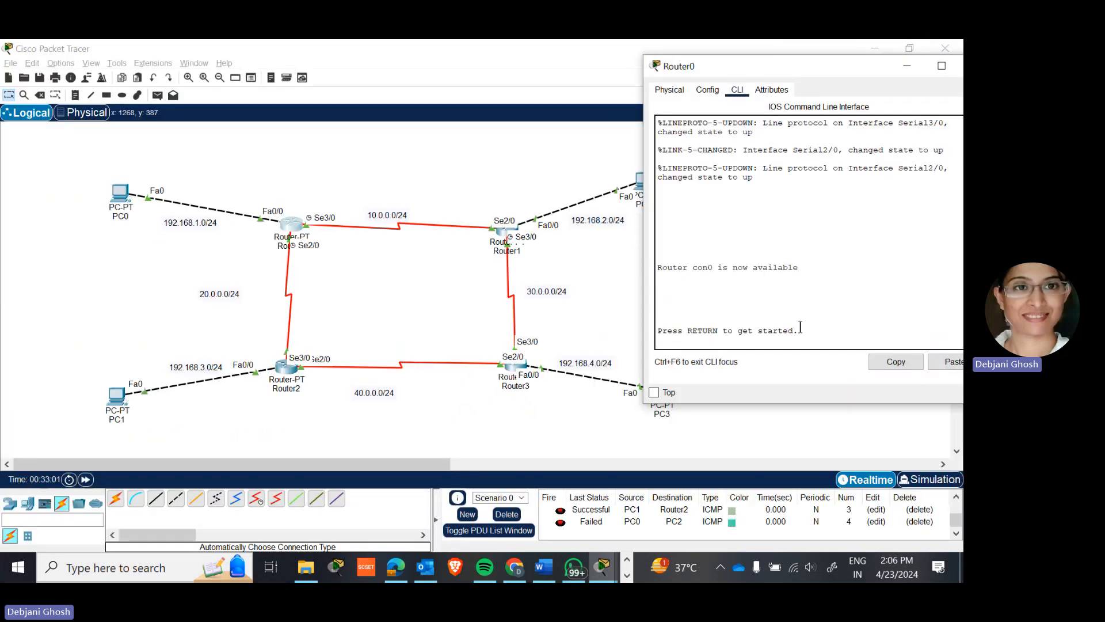
key(Return)
key(Return)
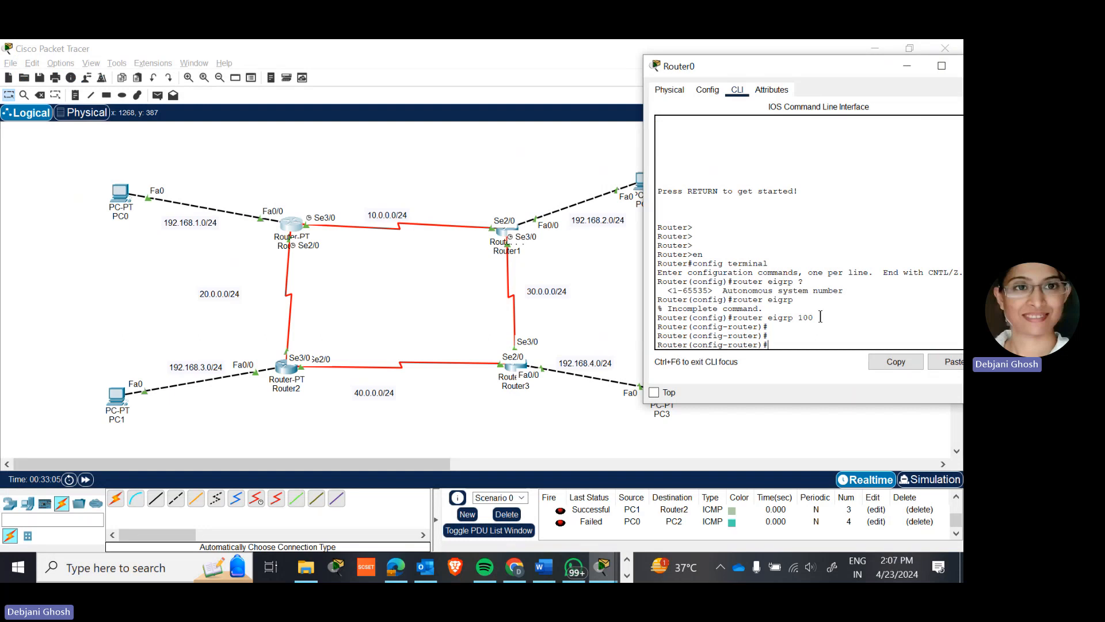
Step: Advertise the networks 192.168.1.0 and 10.0.0.0 in Router0's EIGRP process
text(network 192.168.1.0)
key(Return)
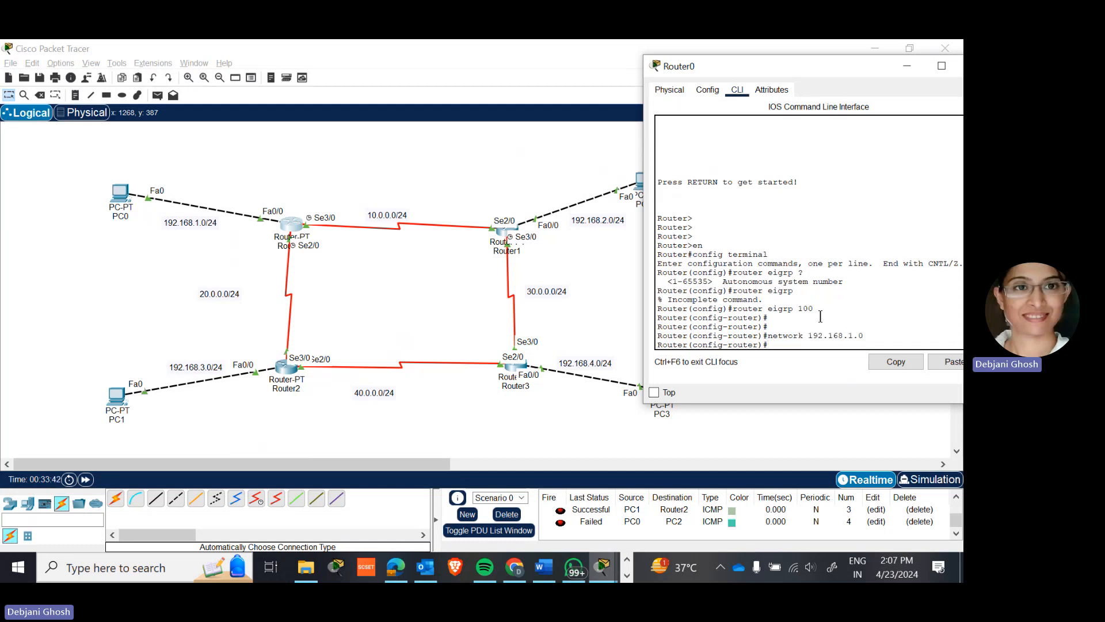
key(Up)
key(BackSpace)
key(BackSpace)
key(BackSpace)
key(BackSpace)
text(0.0.0.0)
key(Return)
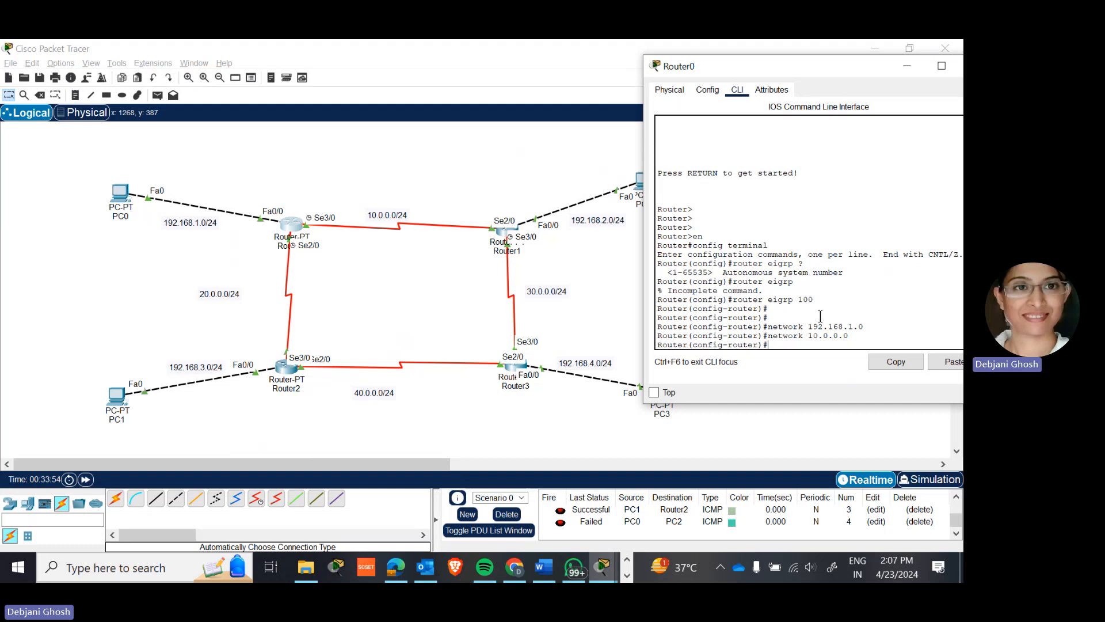
Step: Advertise the network 20.0.0.0 in Router0's EIGRP process
key(Up)
key(BackSpace)
key(BackSpace)
key(BackSpace)
key(BackSpace)
key(BackSpace)
key(BackSpace)
text(20.0.0.00)
key(Return)
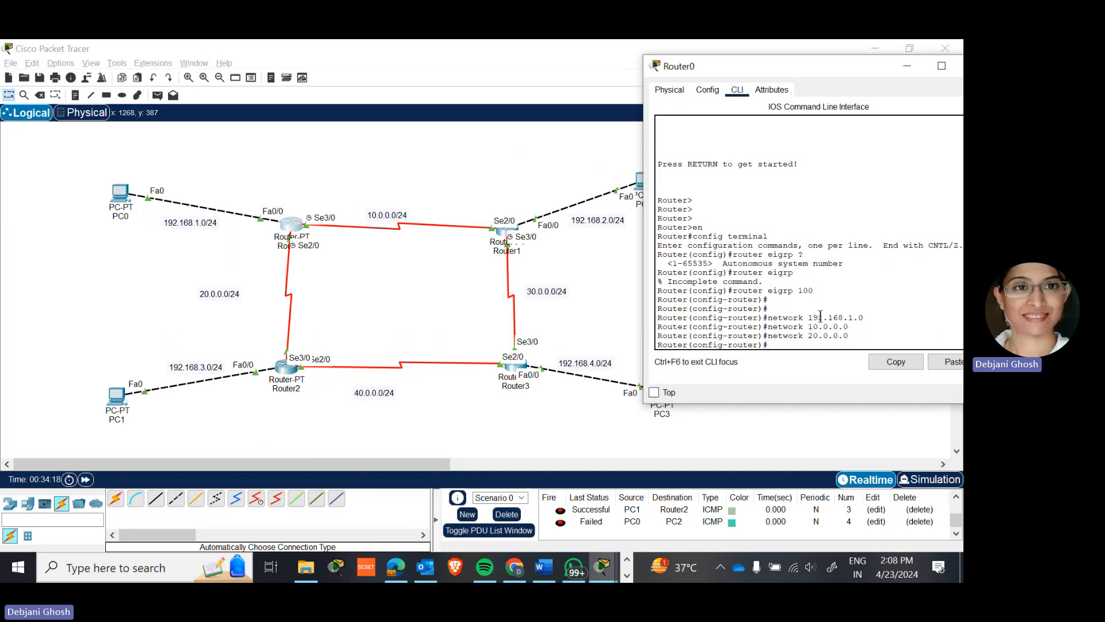
Step: Disable EIGRP route summarization on Router0 with no auto-summary, end configuration mode and close the router's window
text(no auto-summary)
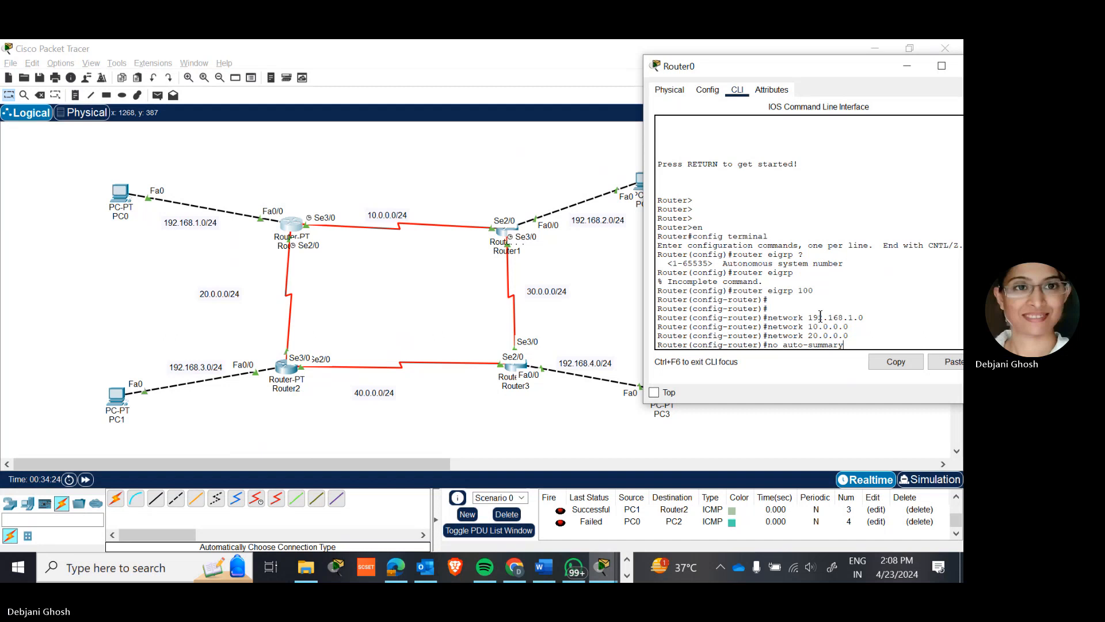
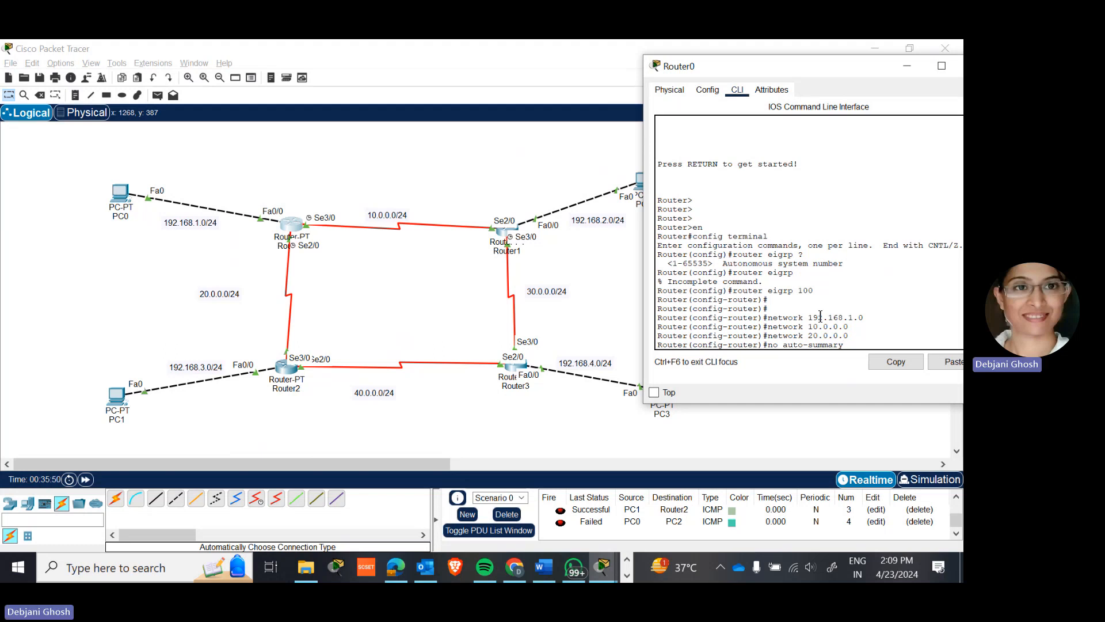
key(Return)
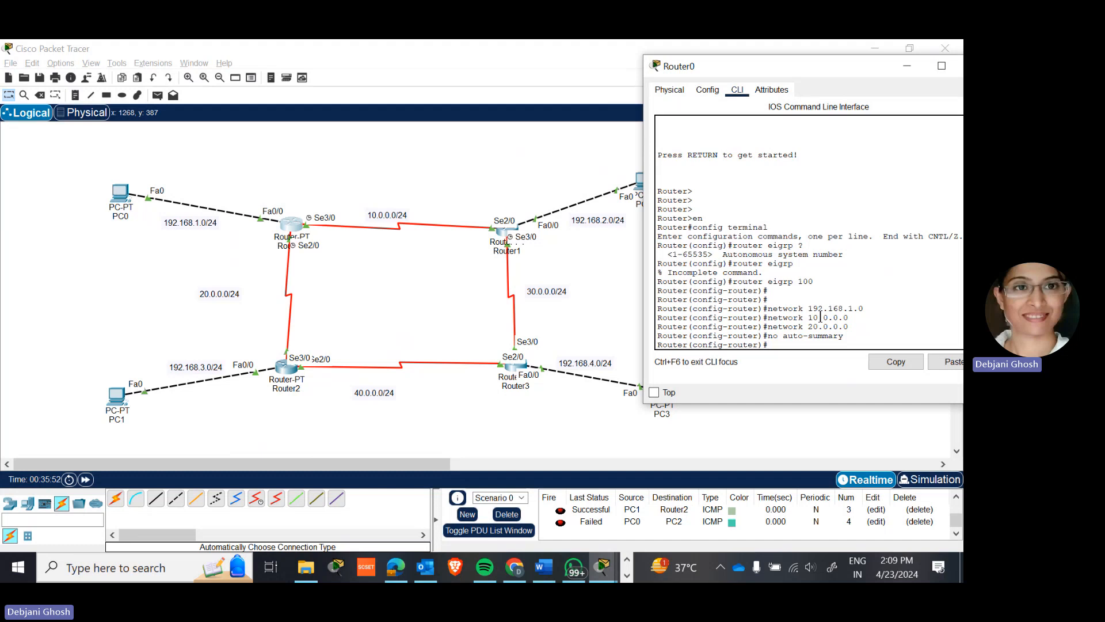
text(end)
key(Return)
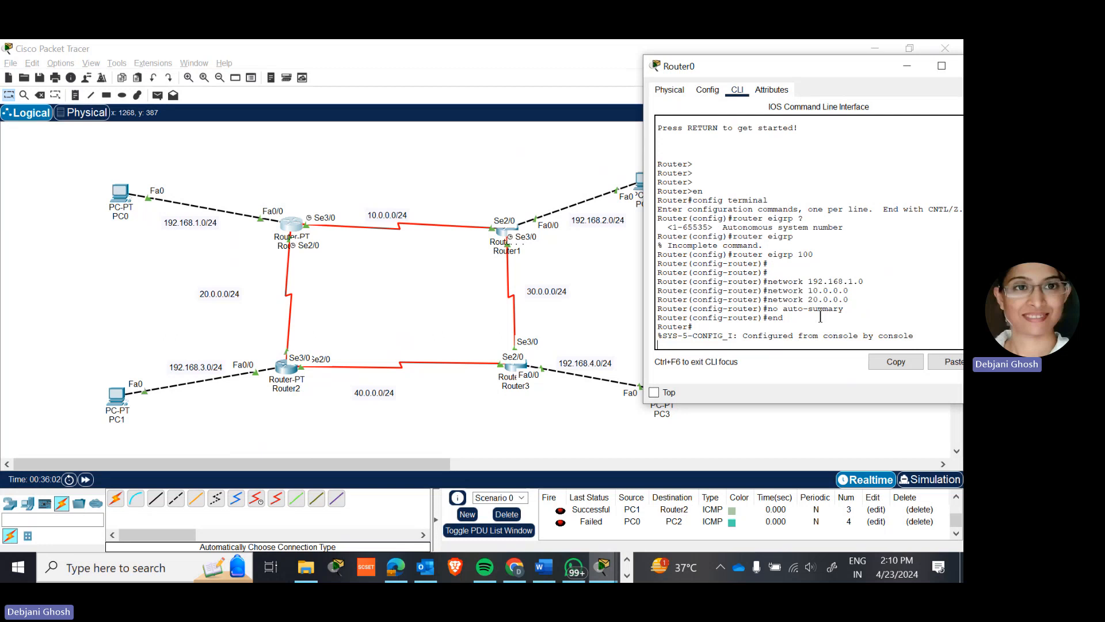
key(Return)
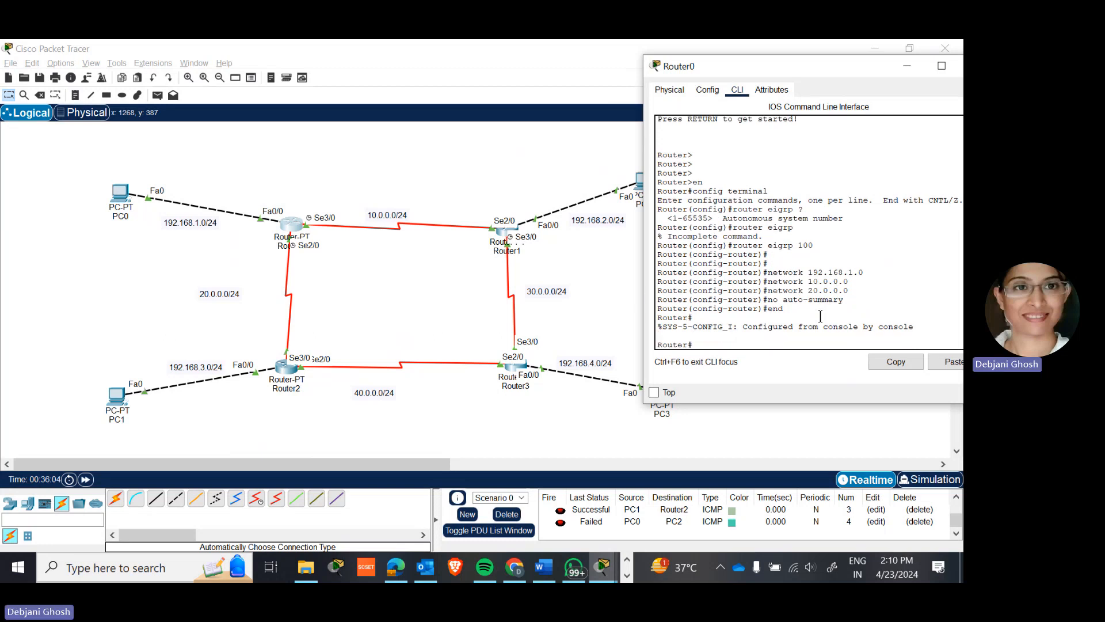
drag(829, 72, 706, 66)
click(851, 54)
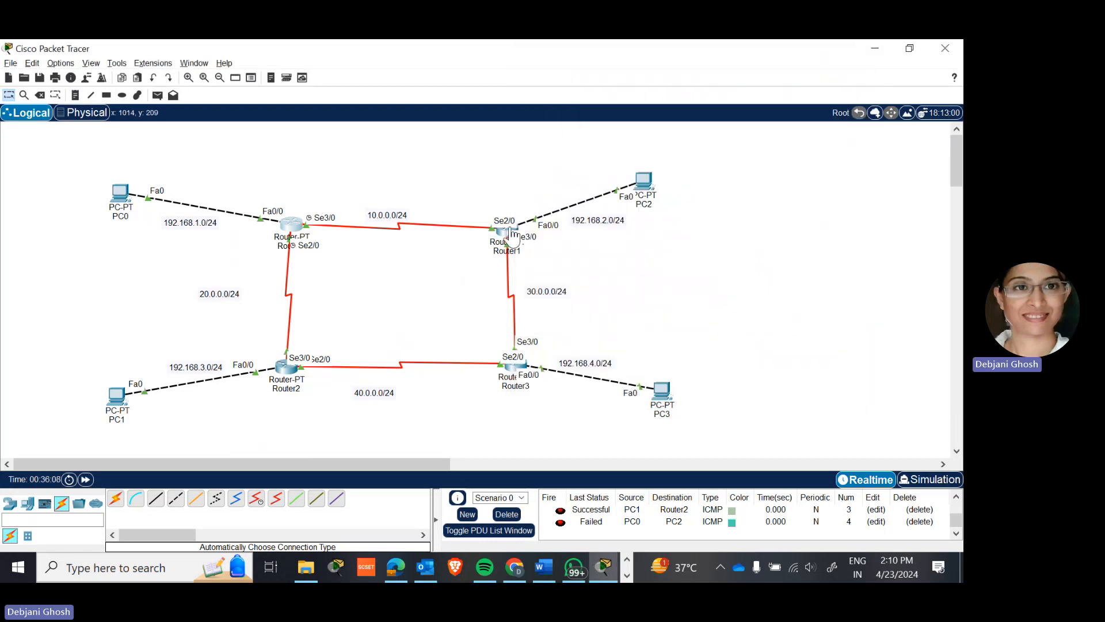
Step: Open Router1's command-line interface beside the topology and bring up the router prompt
click(509, 237)
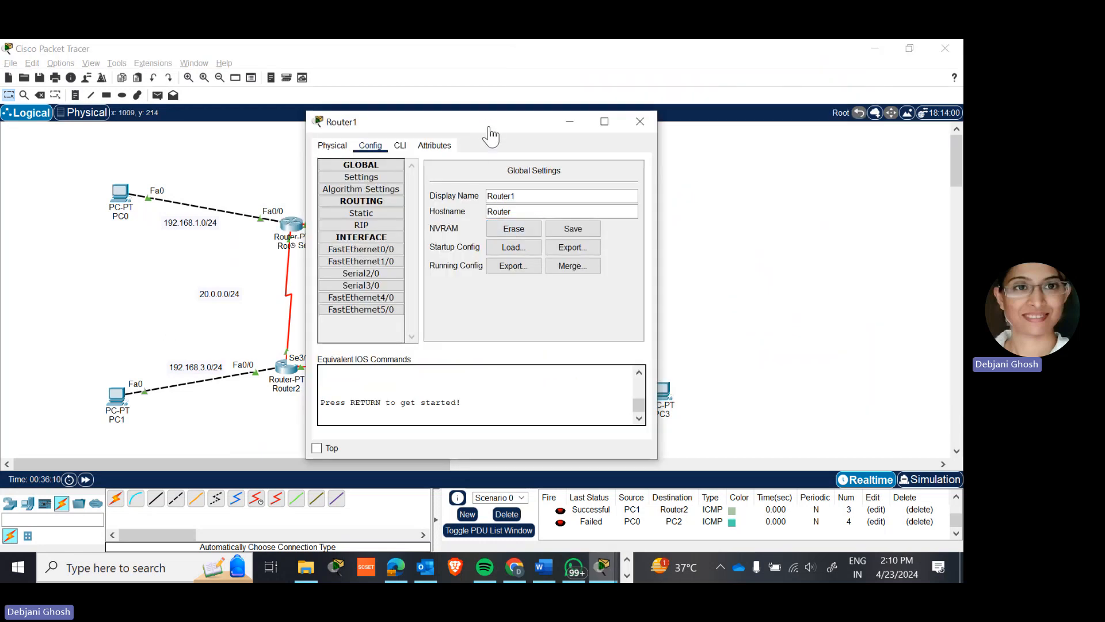
drag(490, 132, 817, 109)
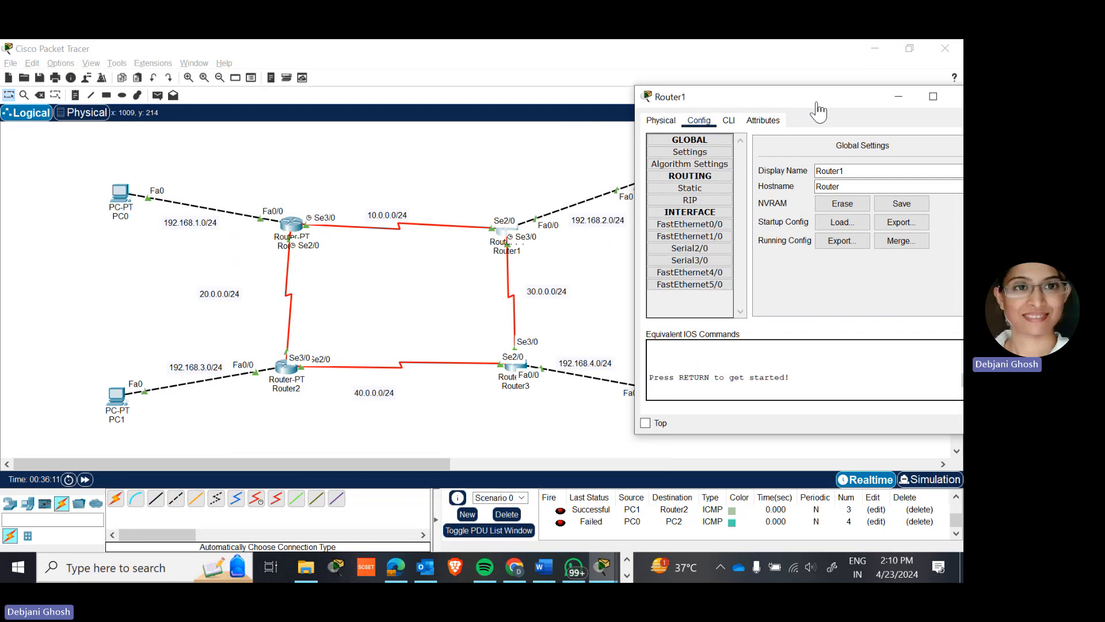
click(728, 129)
key(Return)
key(Return)
key(Return)
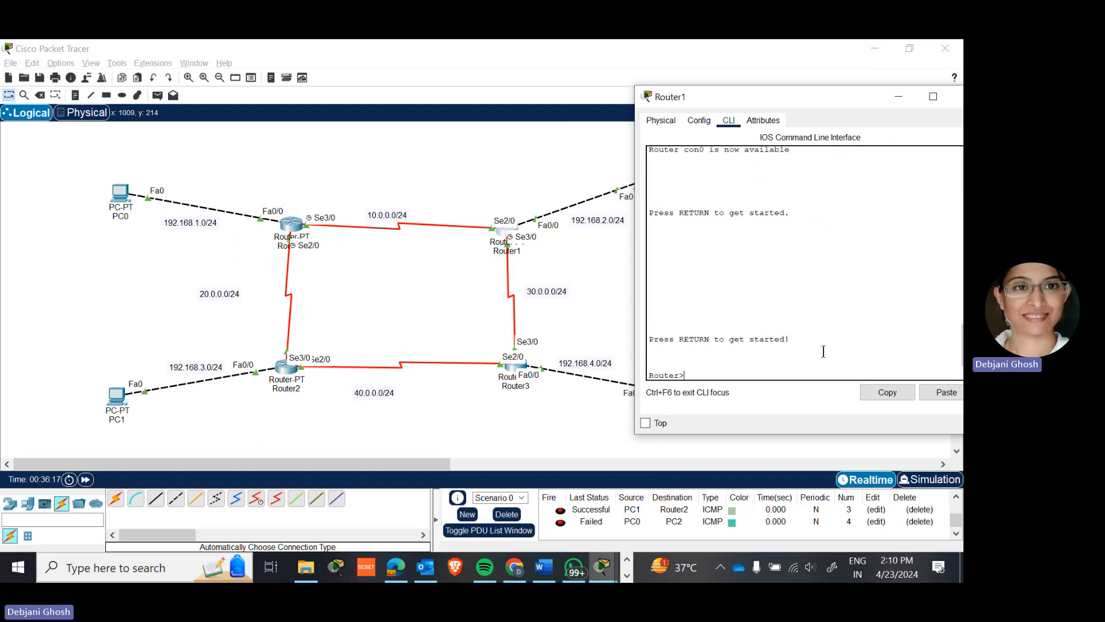
Step: Enter privileged and global configuration mode on Router1 and start EIGRP routing with autonomous system number 100
text(en)
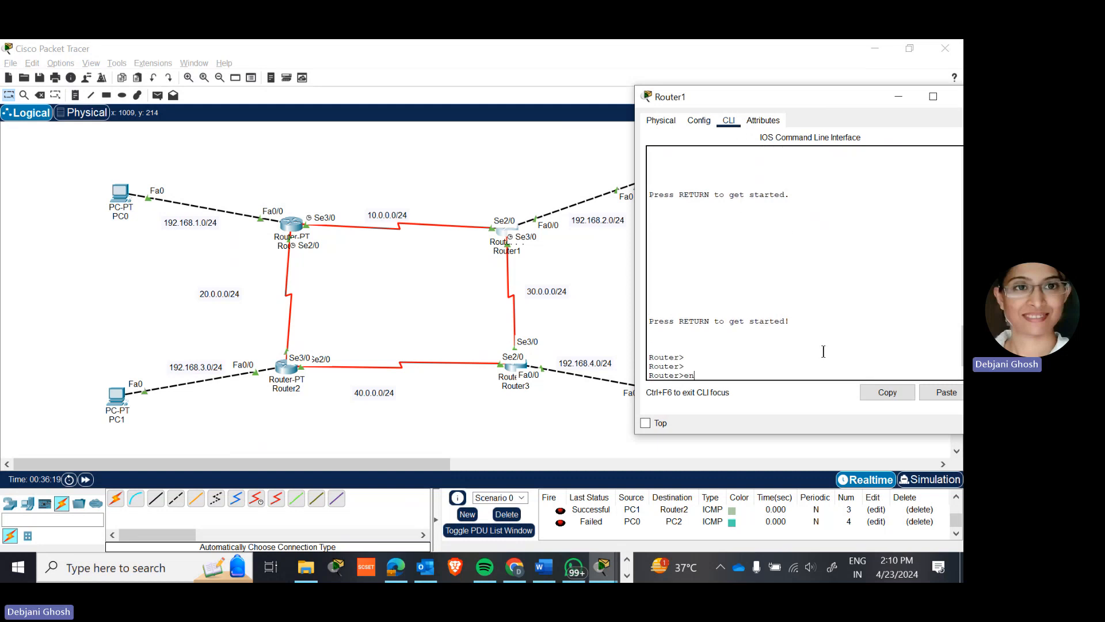
key(Return)
text(con)
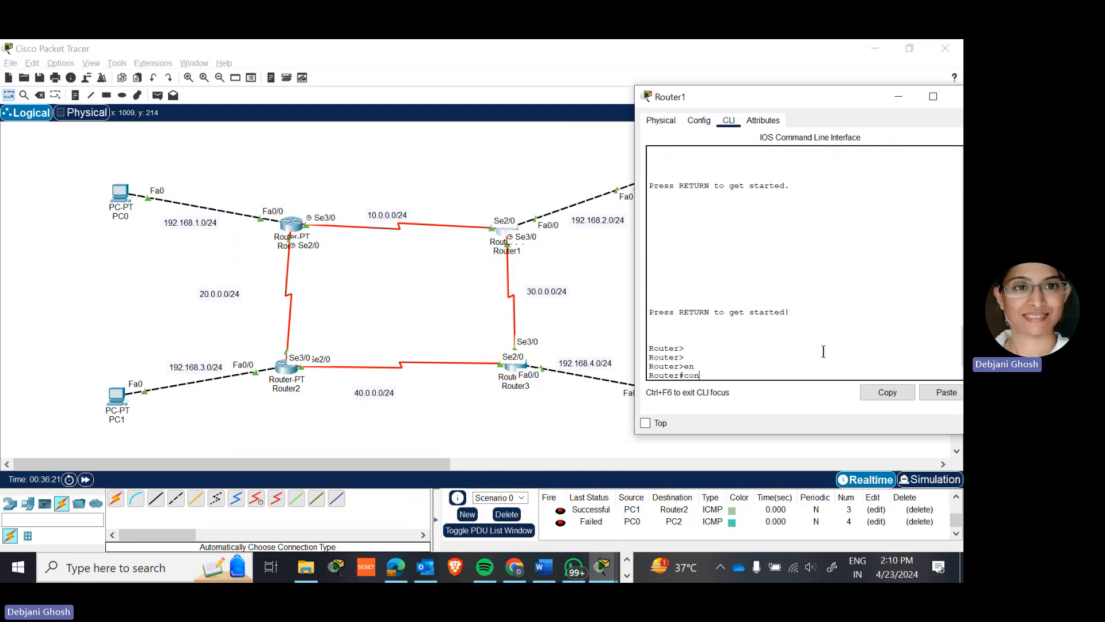
text(fig t)
key(Return)
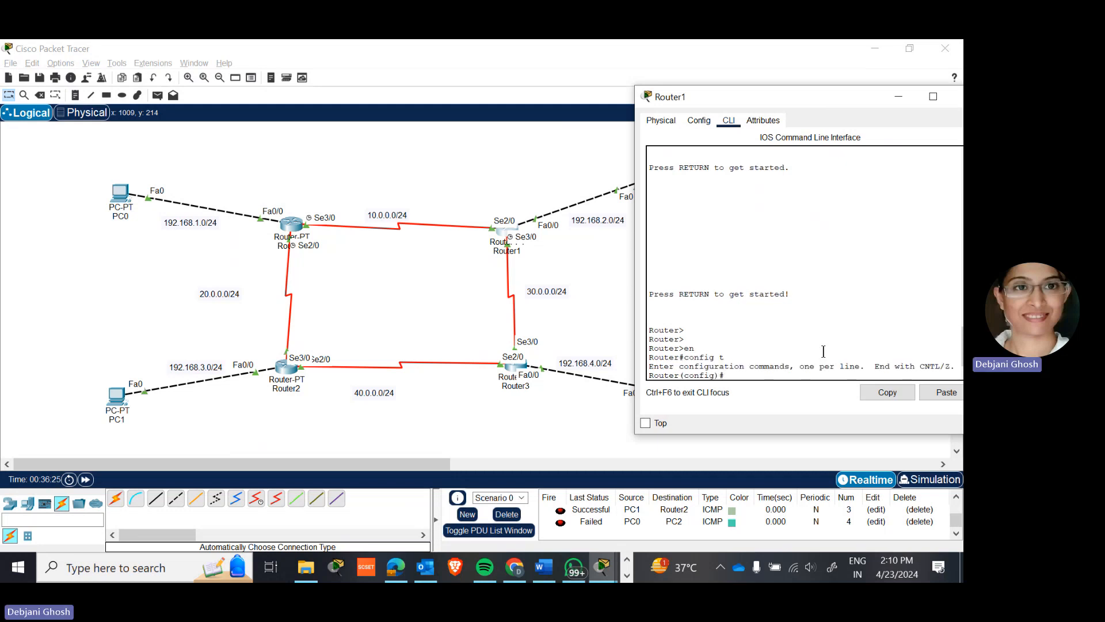
text(router)
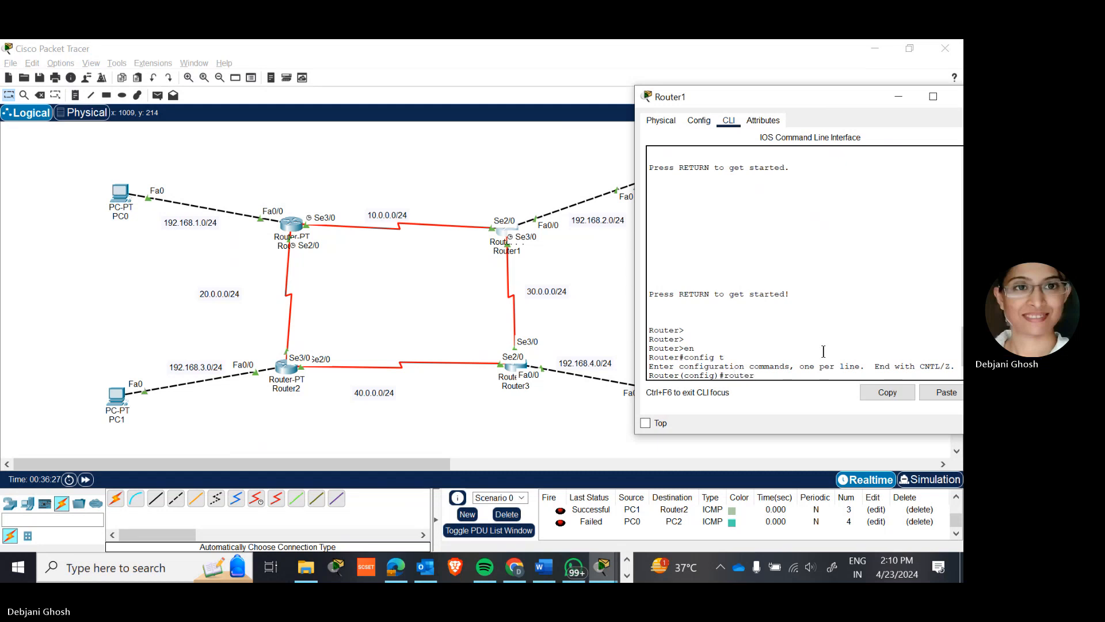
text( eigrp )
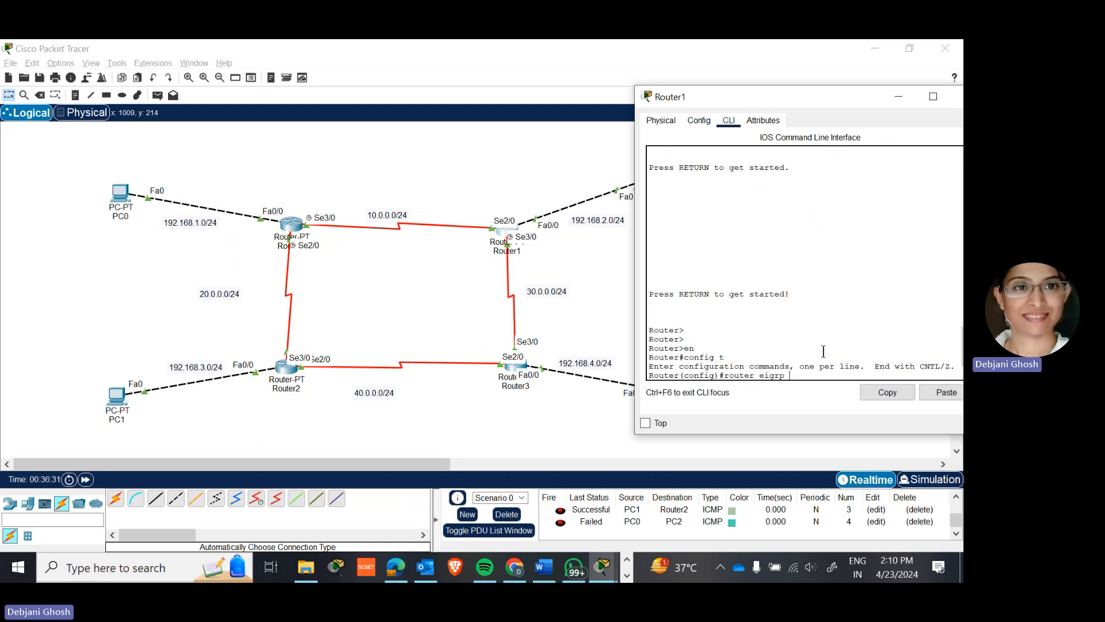
text(100)
key(Return)
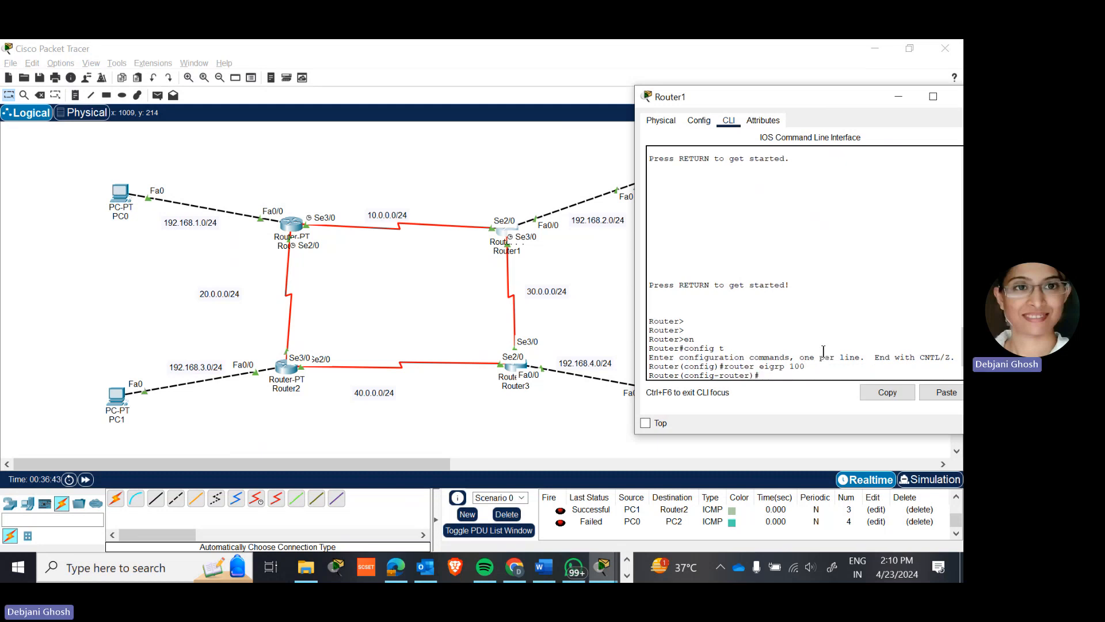
Step: Advertise the networks 192.168.2.0 and 10.0.0.0 in Router1's EIGRP process
text(network 192.168.2.0)
key(Return)
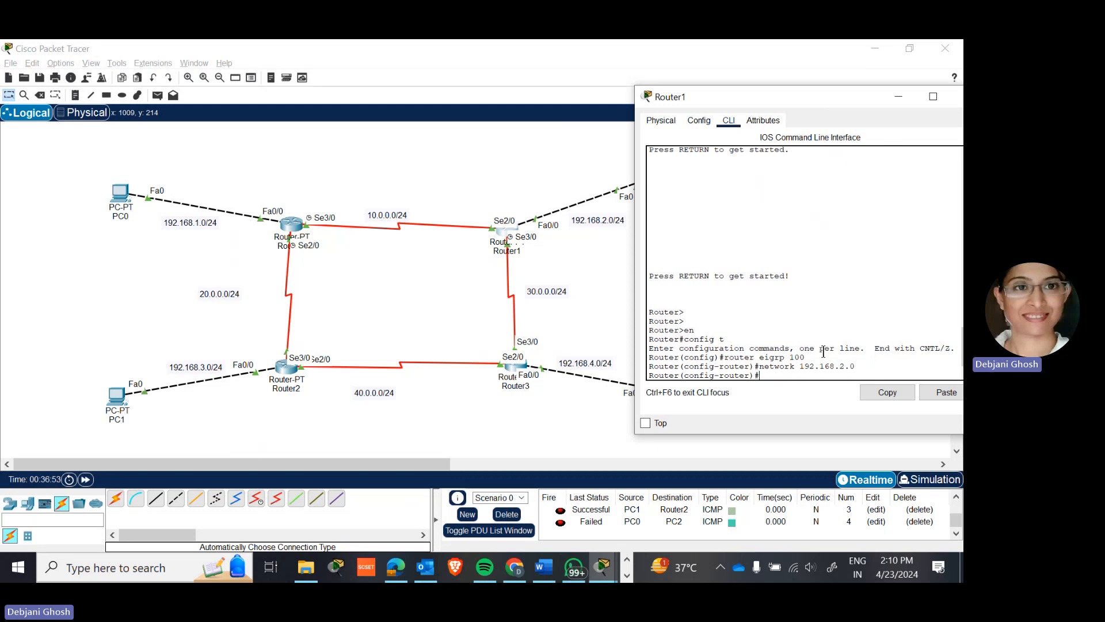
text(network 10.0.0.0)
key(Return)
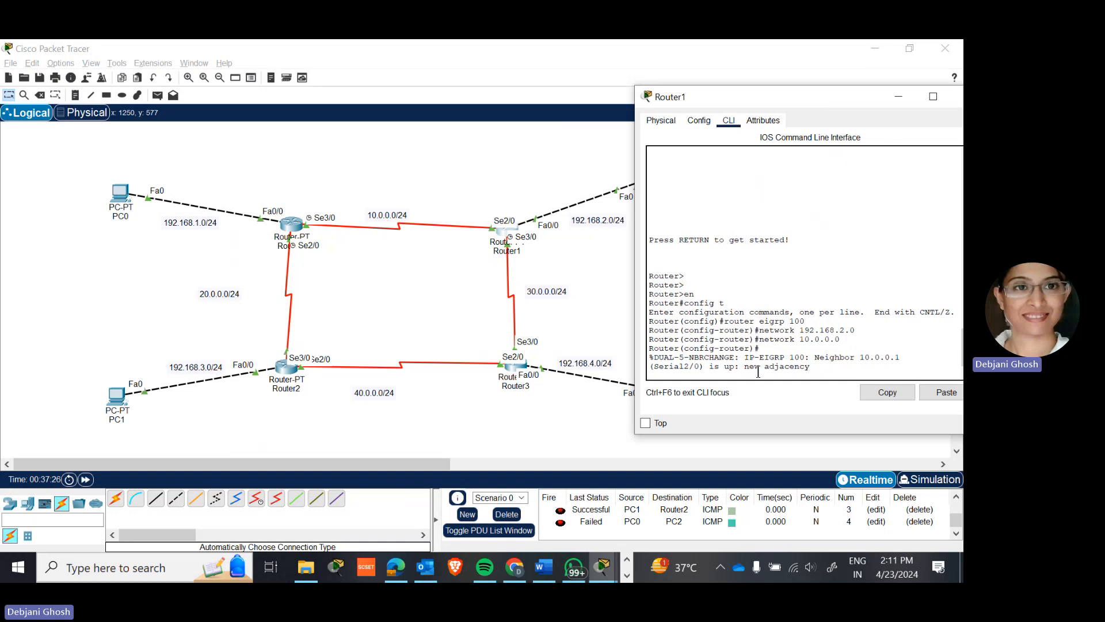
key(Return)
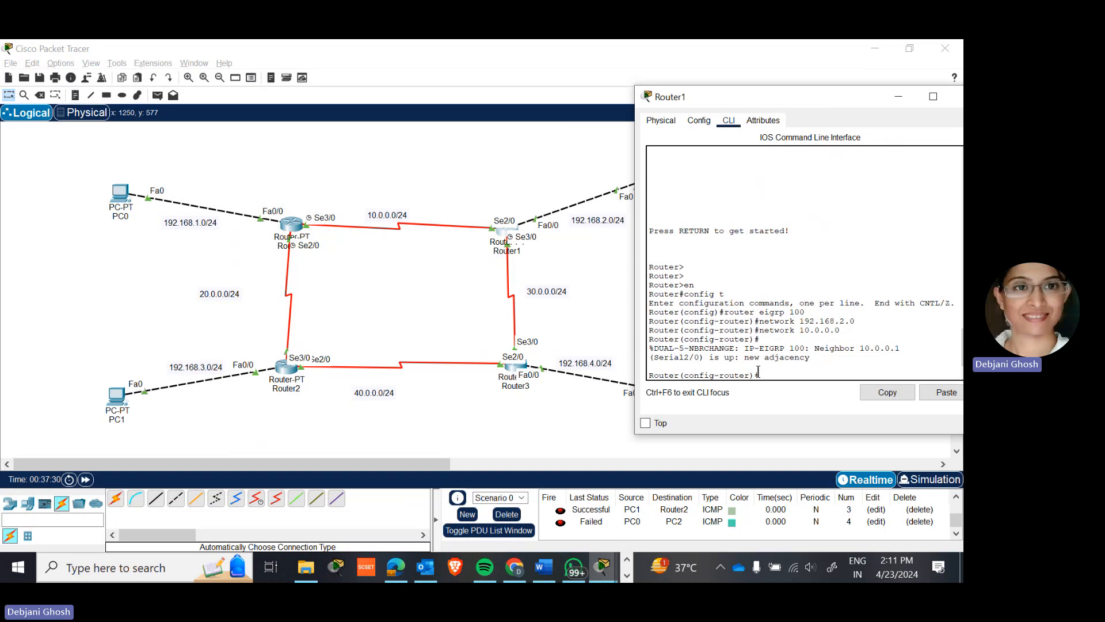
Step: Advertise the network 30.0.0.0 in Router1's EIGRP process
key(Up)
key(BackSpace)
key(BackSpace)
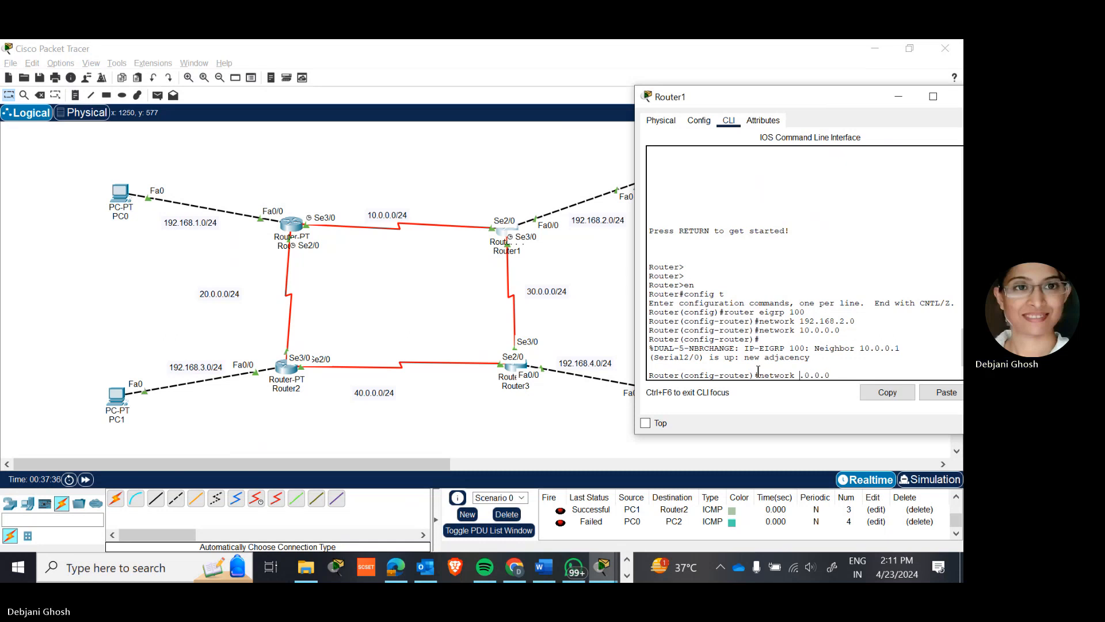
text(30)
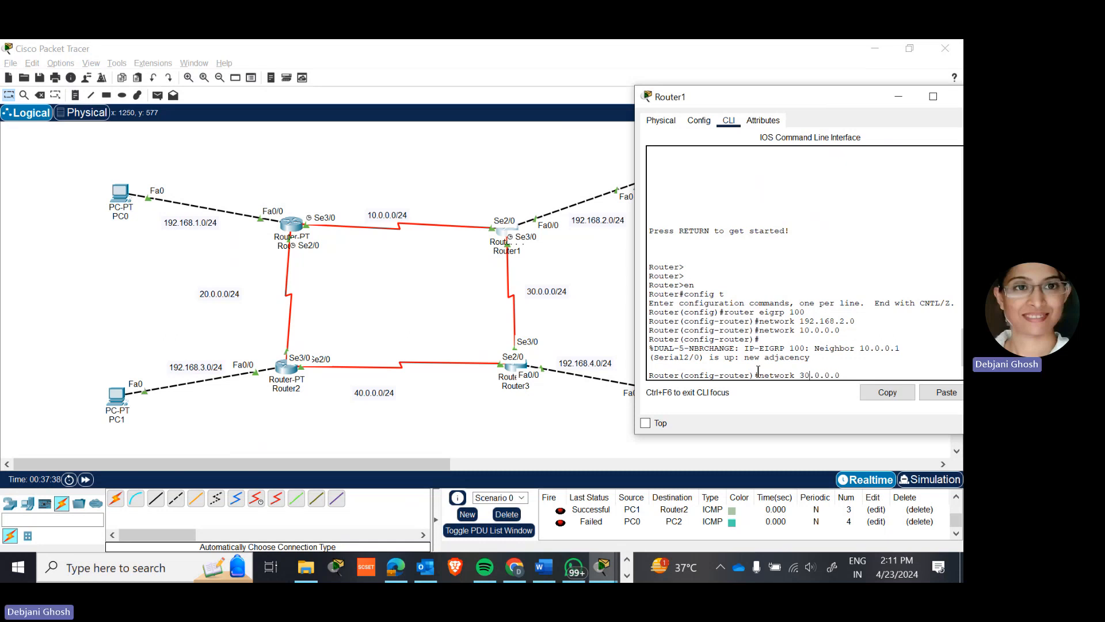
key(Right)
key(Right)
key(Right)
key(Return)
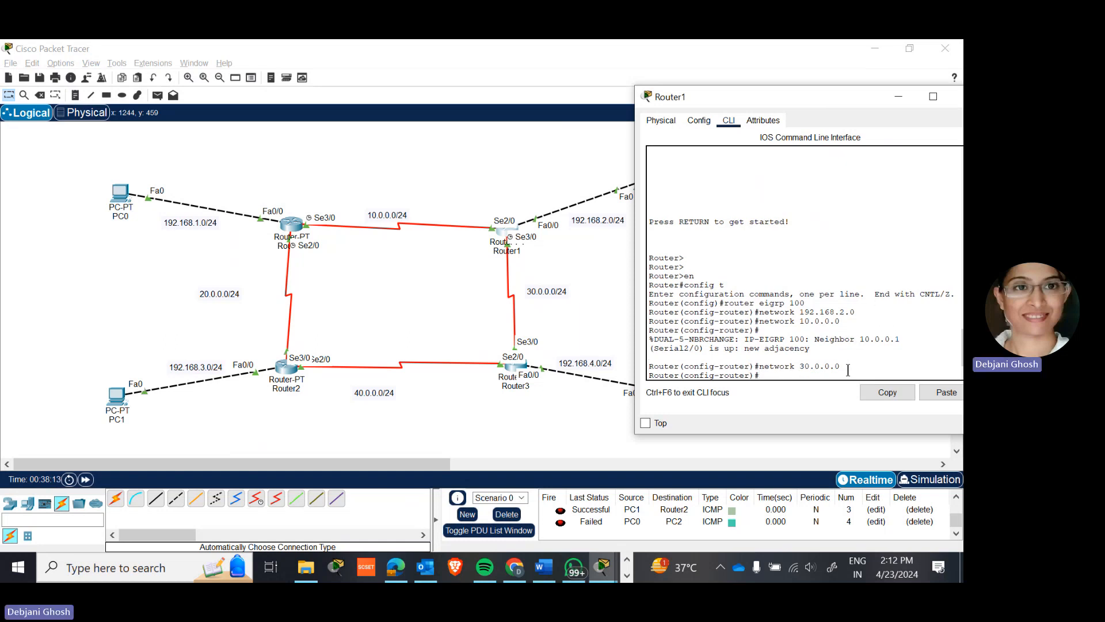
Step: Disable EIGRP route summarization on Router1 with no auto-summary, end configuration mode and close the router's window
text(no)
text( at)
text(uto-sum)
text(mar)
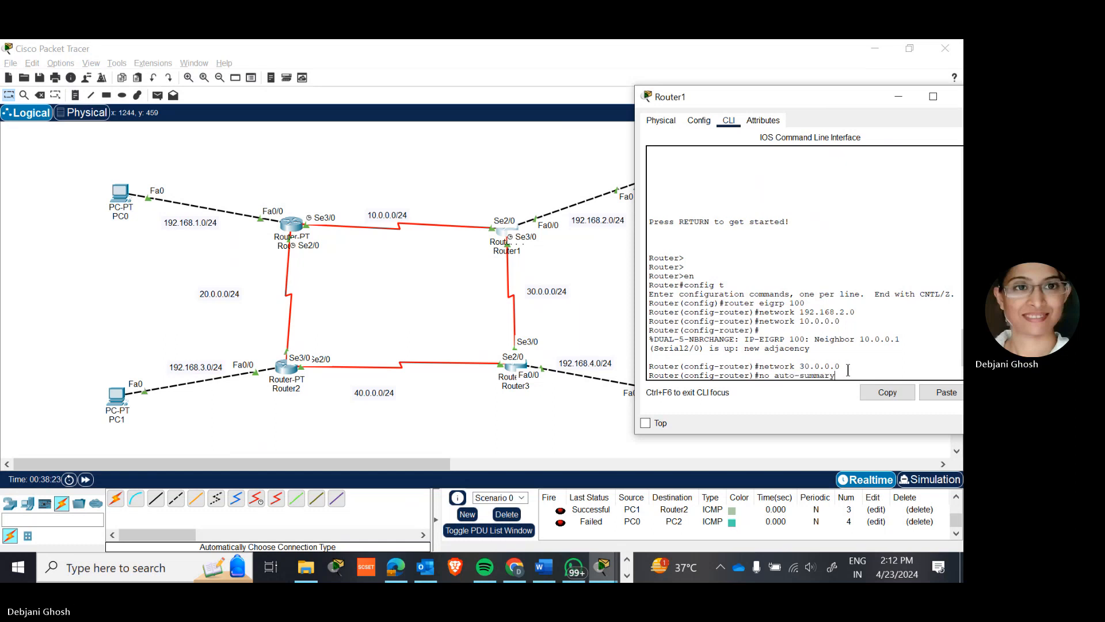
text(y)
key(Return)
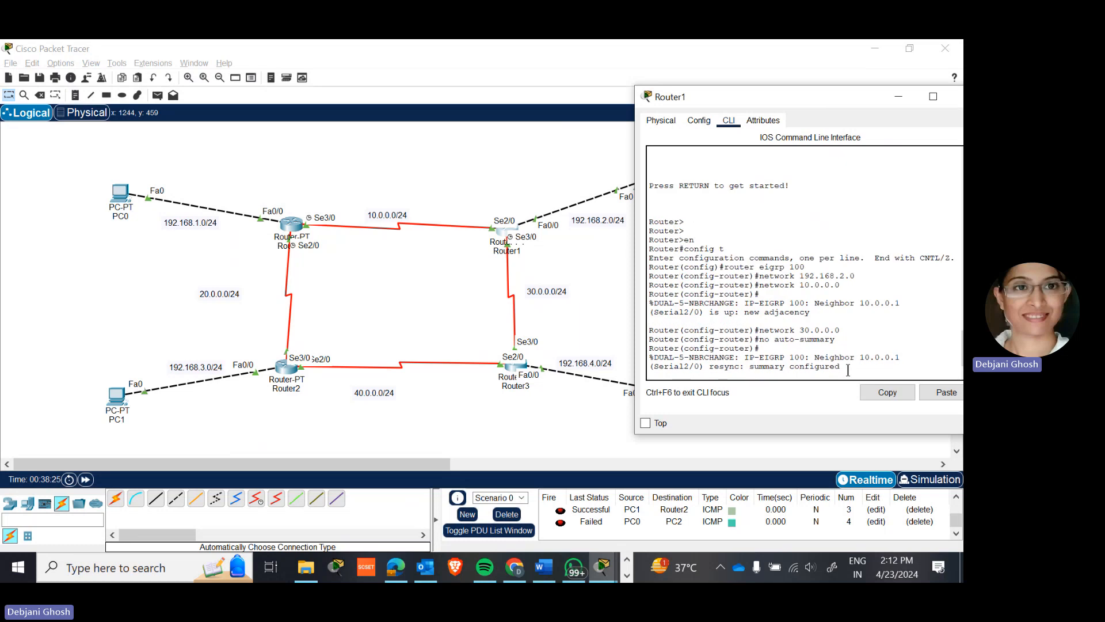
key(Return)
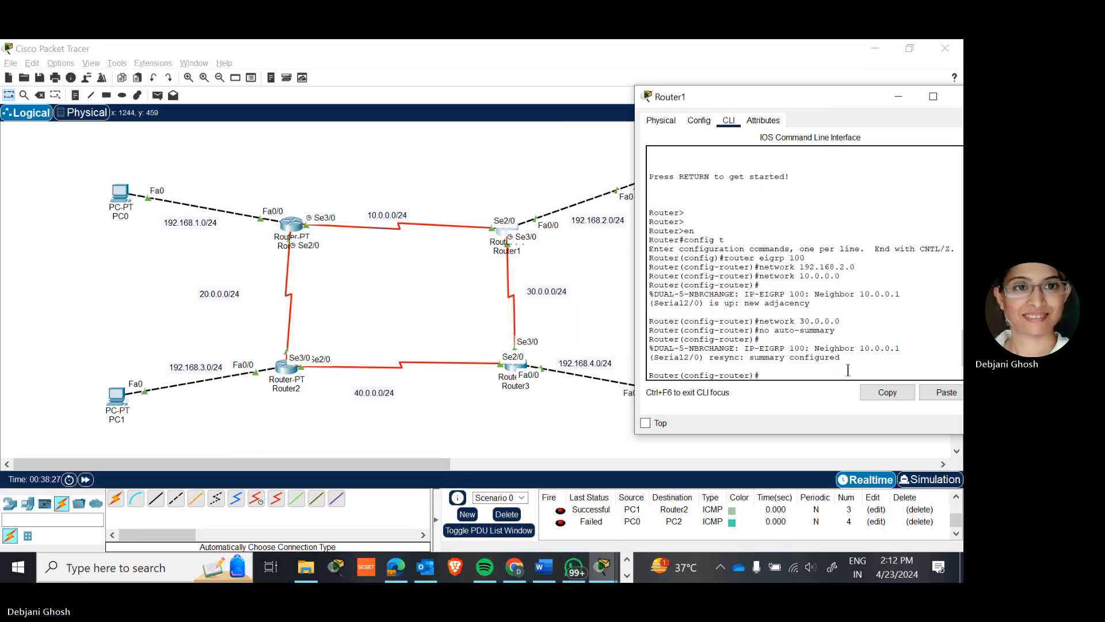
text(end)
key(Return)
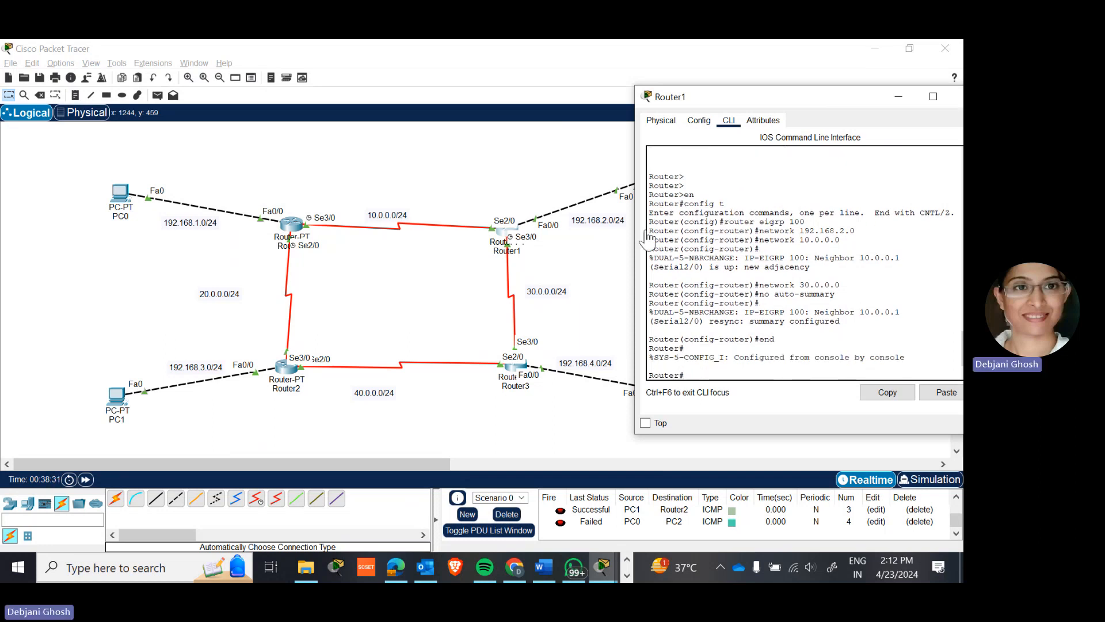
drag(827, 107, 635, 108)
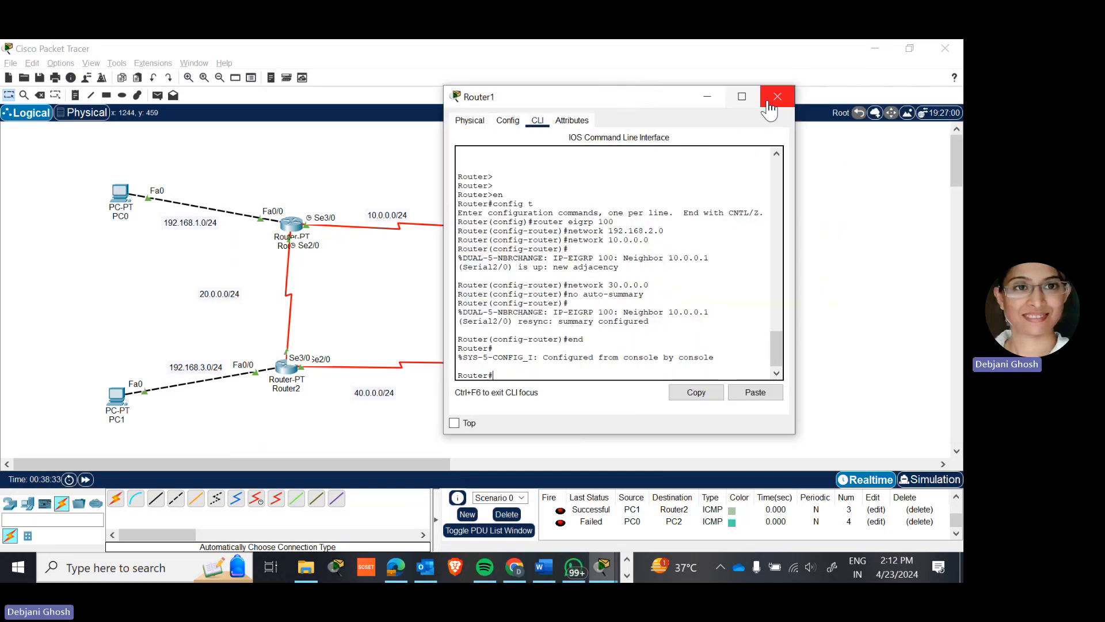
click(779, 99)
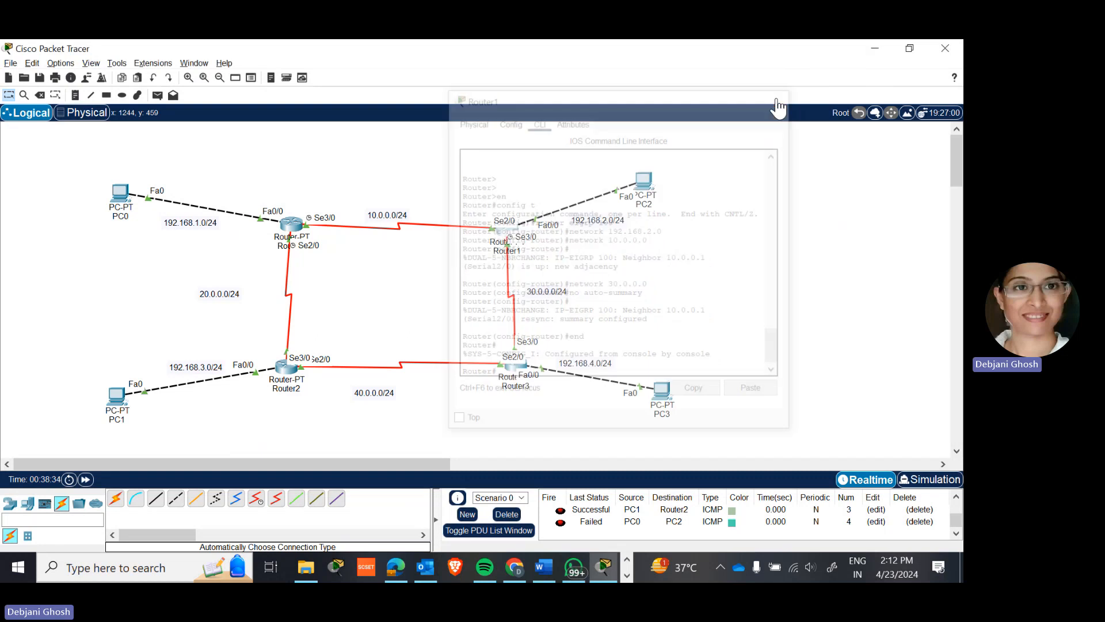
Step: Open Router3's command-line interface beside the topology and bring up the router prompt
click(521, 376)
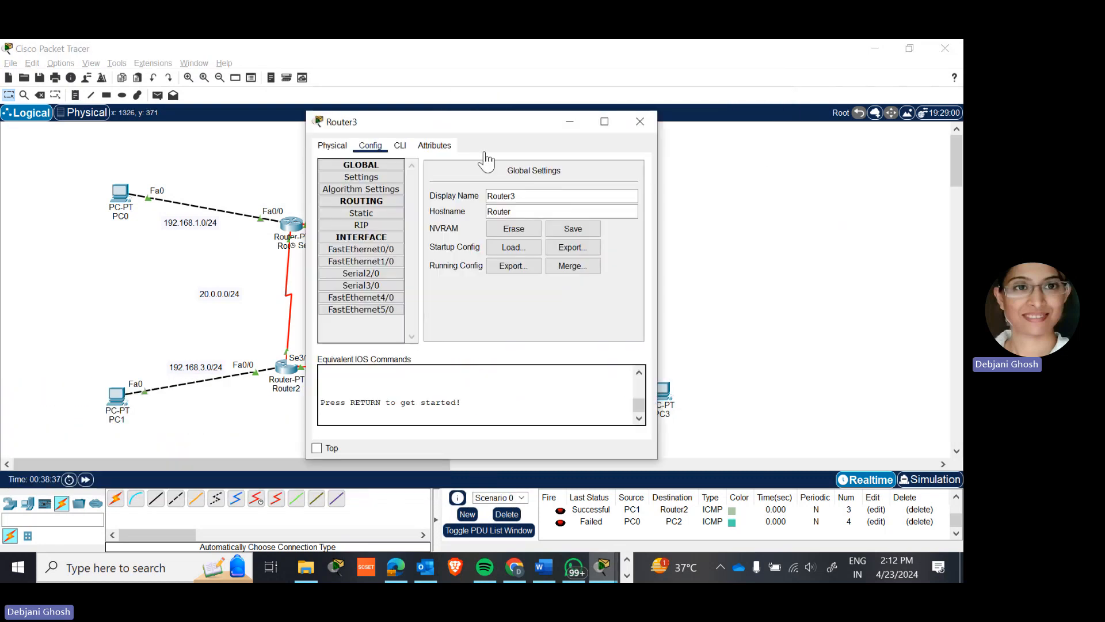
drag(491, 121, 785, 101)
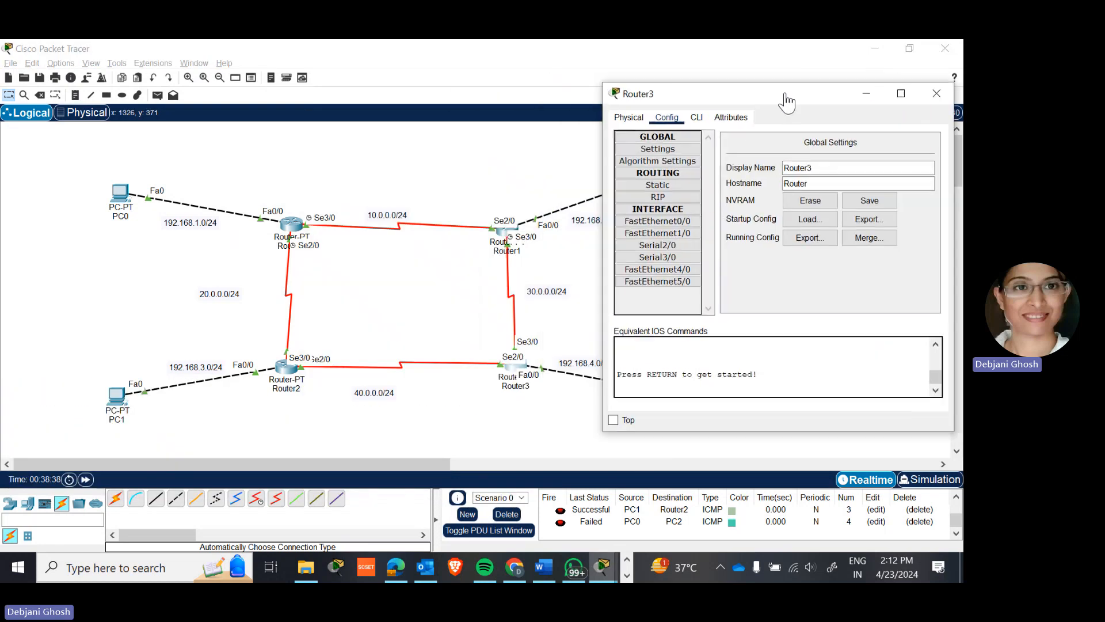
click(697, 118)
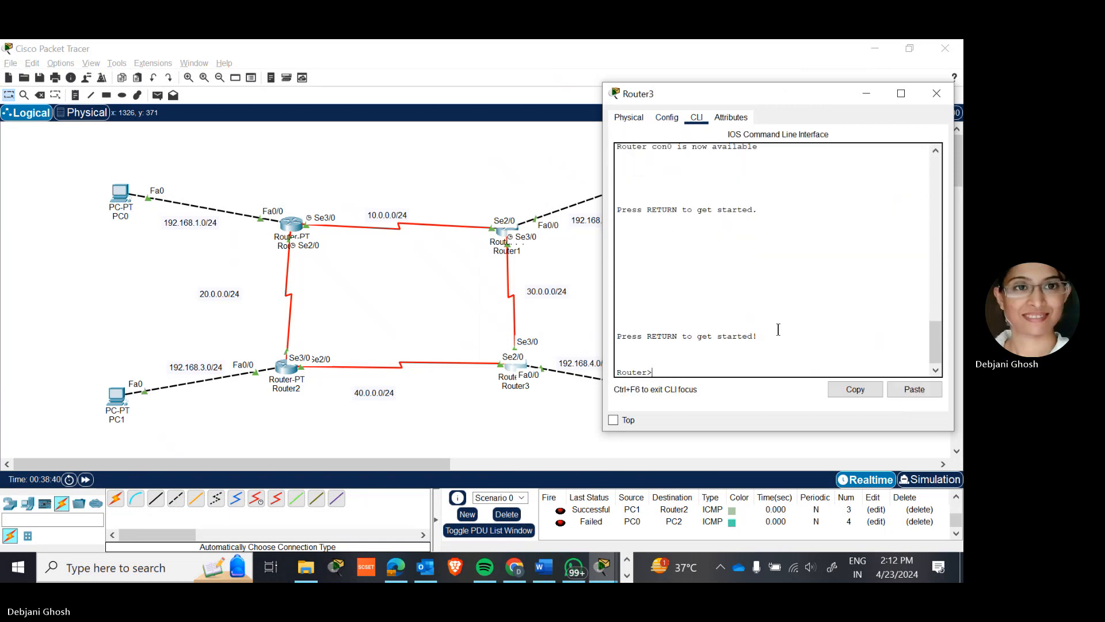
key(Return)
key(Return)
key(Return)
Step: Enter privileged and global configuration mode on Router3 and start EIGRP routing with autonomous system number 100
text(en)
key(Return)
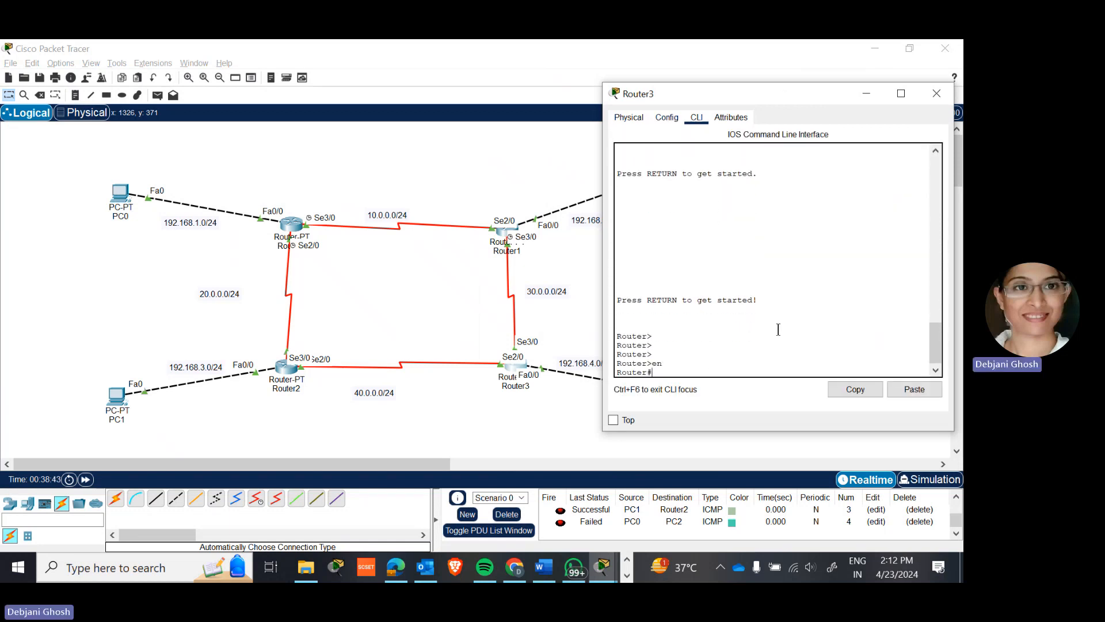
text(config t)
key(Return)
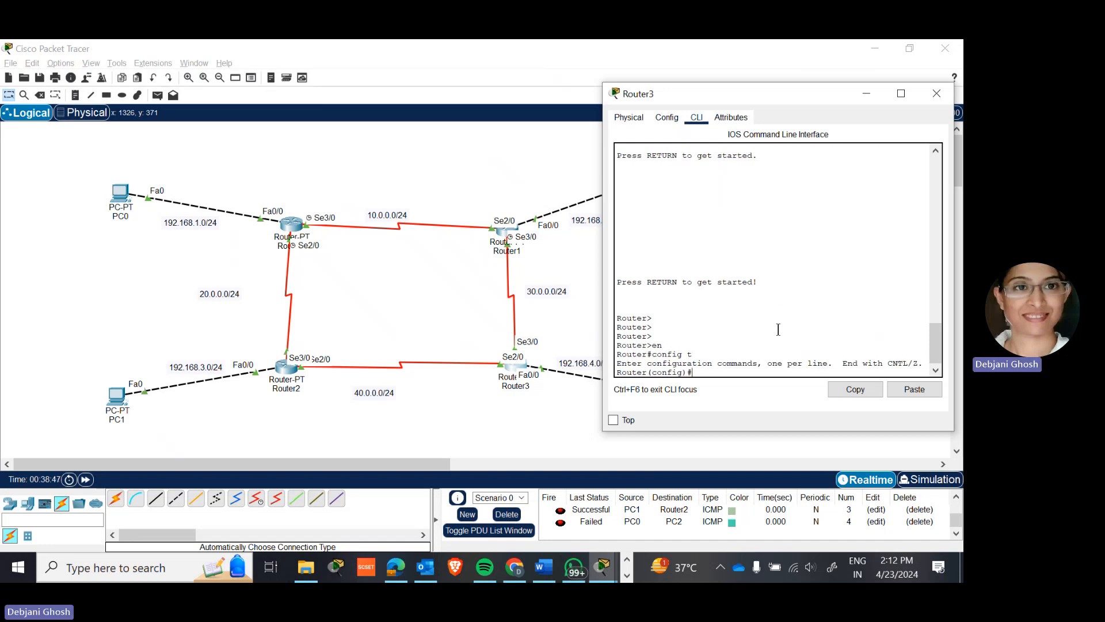
text(router eigrp 100)
key(Return)
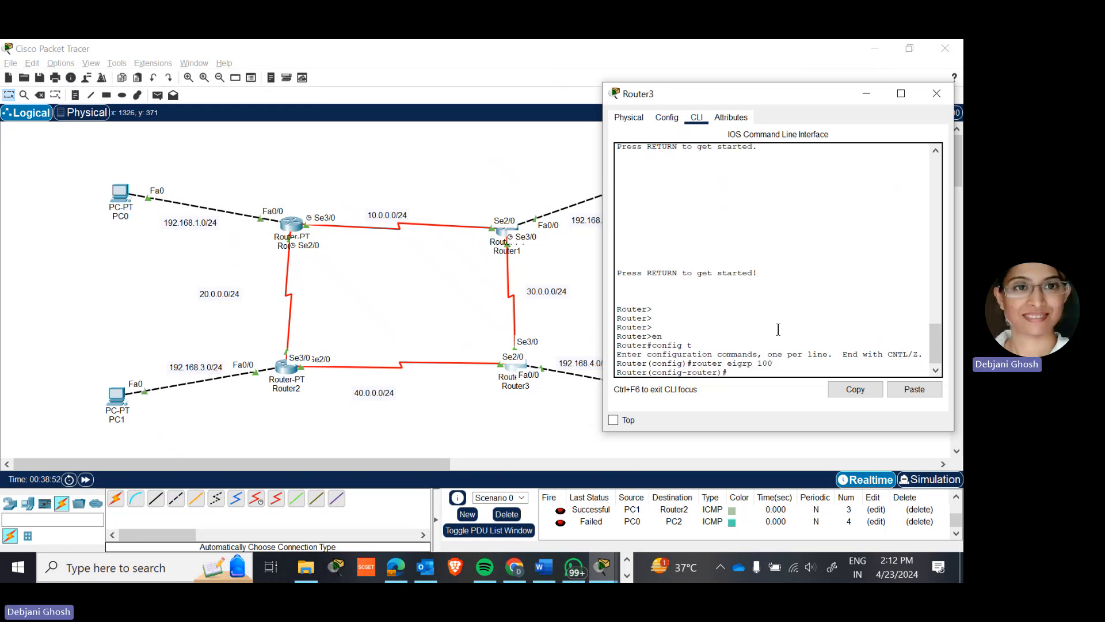
Step: Advertise the networks 192.168.4.0 and 30.0.0.0 in Router3's EIGRP process
text(network)
text(192.168.4.0)
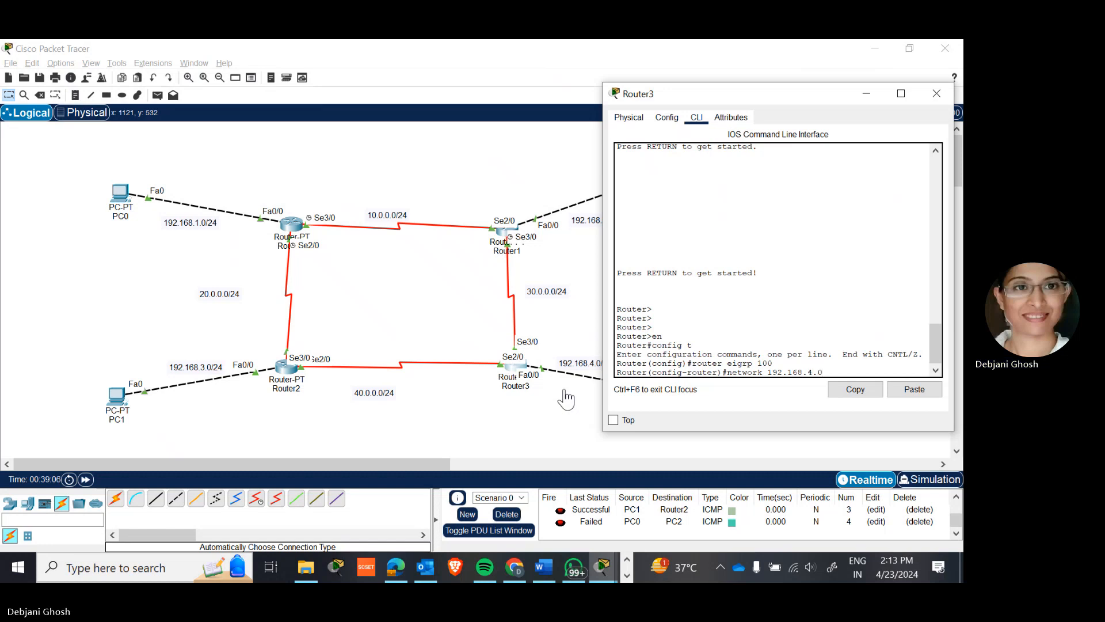
key(Return)
text(nfig-router)#n)
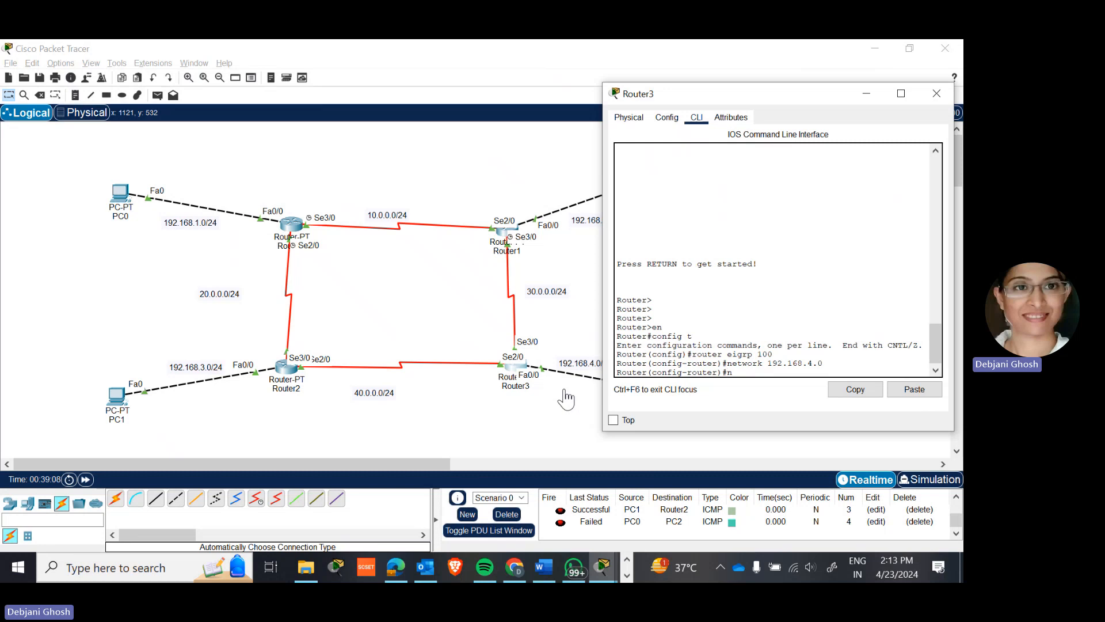
text(etwork )
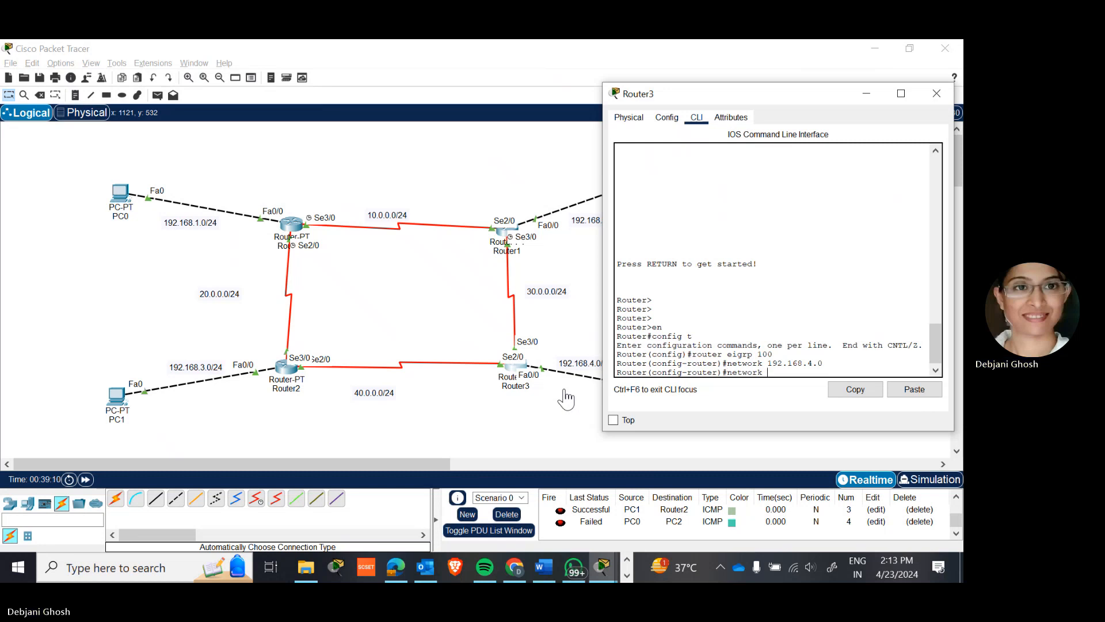
text(30.0)
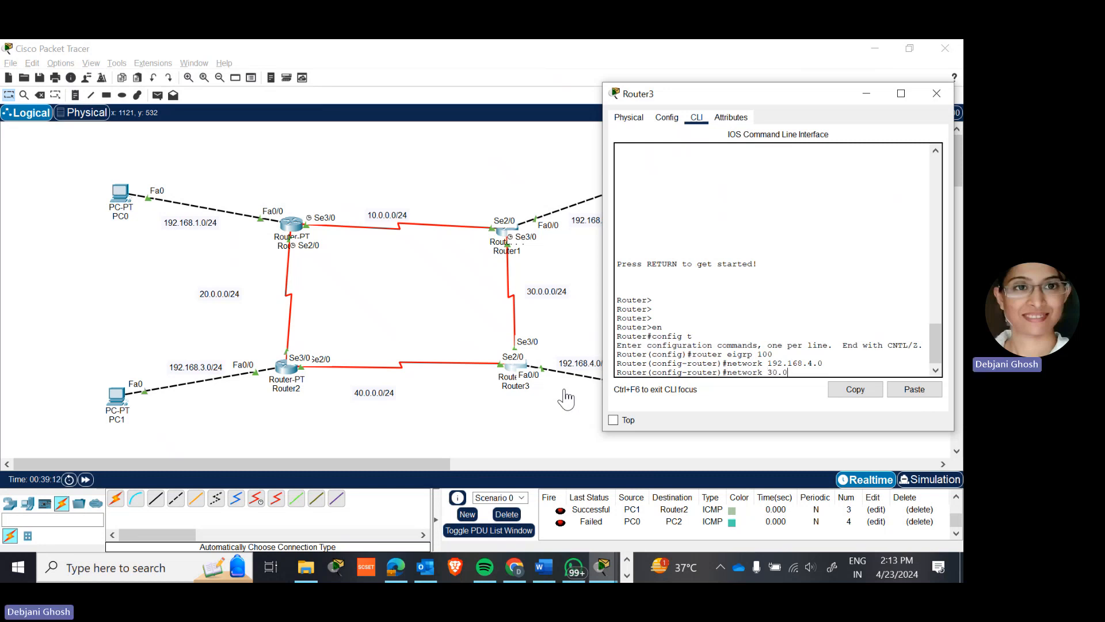
text(.0.0)
key(Return)
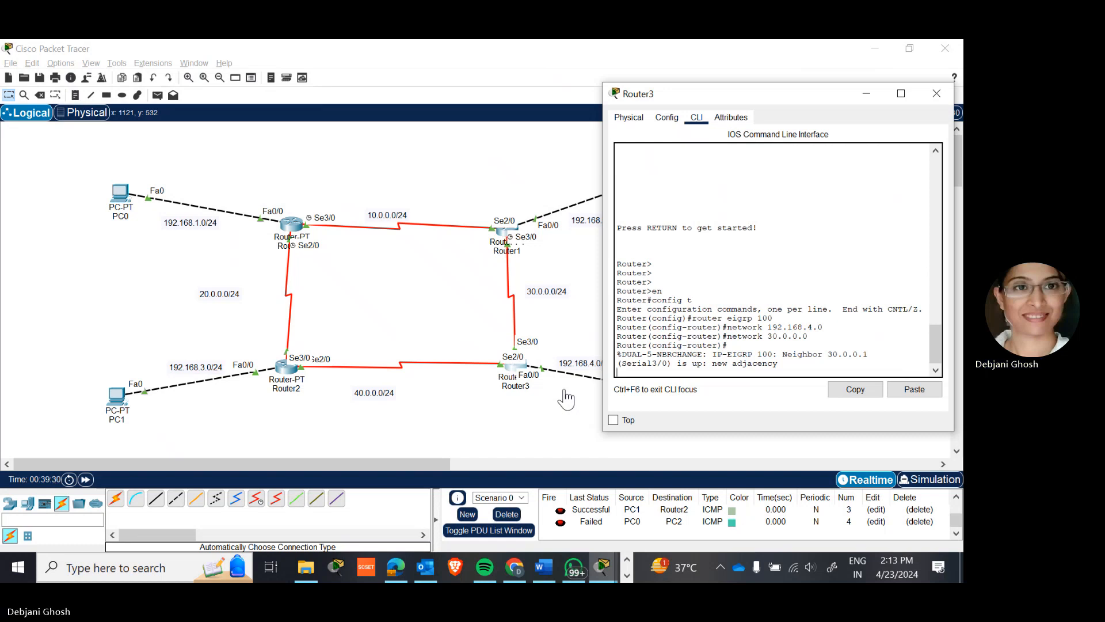
key(Return)
Step: Advertise the network 40.0.0.0 in Router3's EIGRP process
text(network)
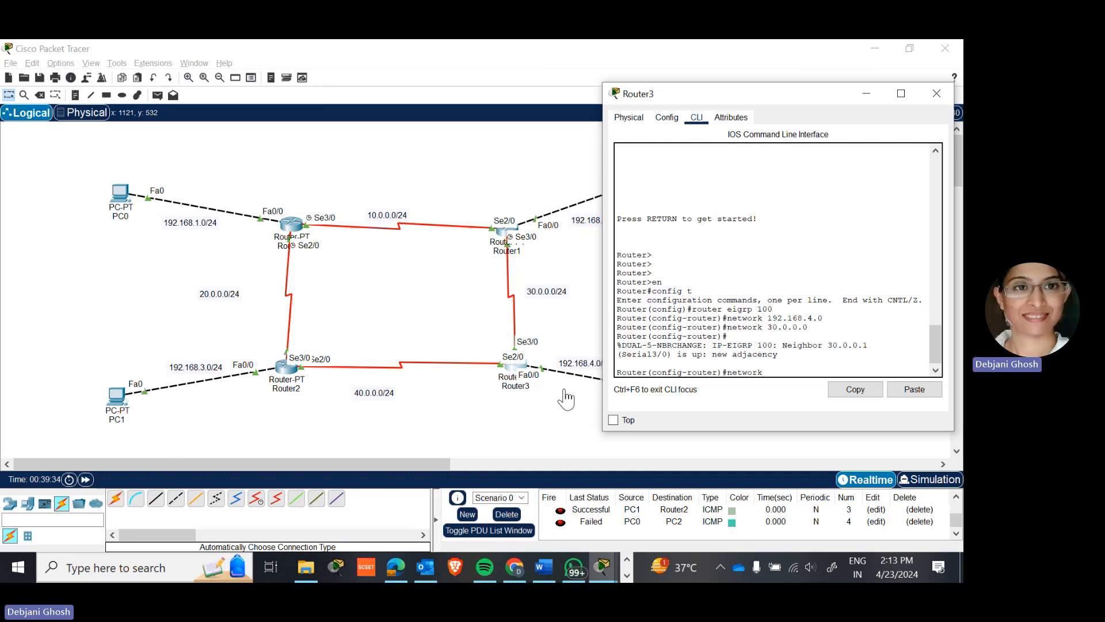
text( 40.0.0.0)
key(Return)
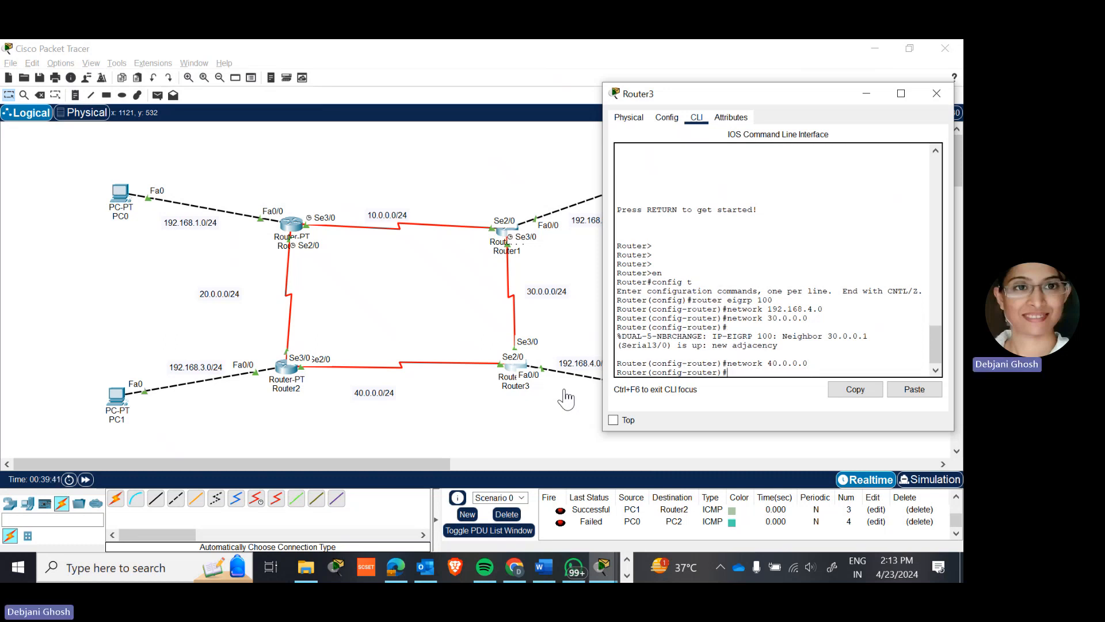
Step: Disable EIGRP route summarization on Router3 with no auto-summary, end configuration mode and close the router's window
text(no auto-summary)
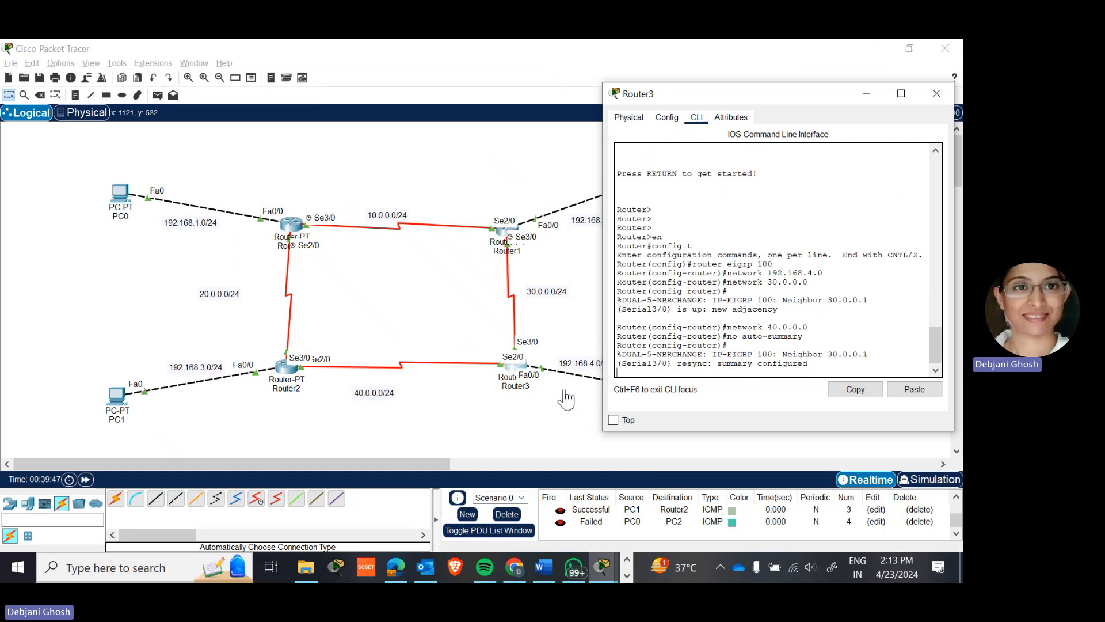
key(Return)
text(end)
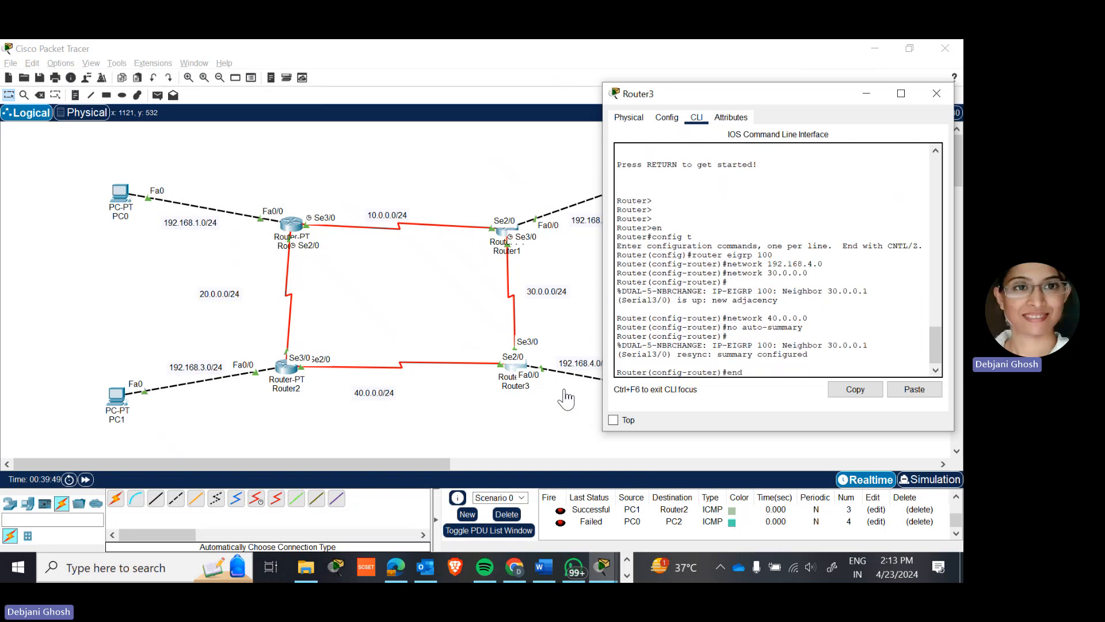
key(Return)
key(Return)
key(Return)
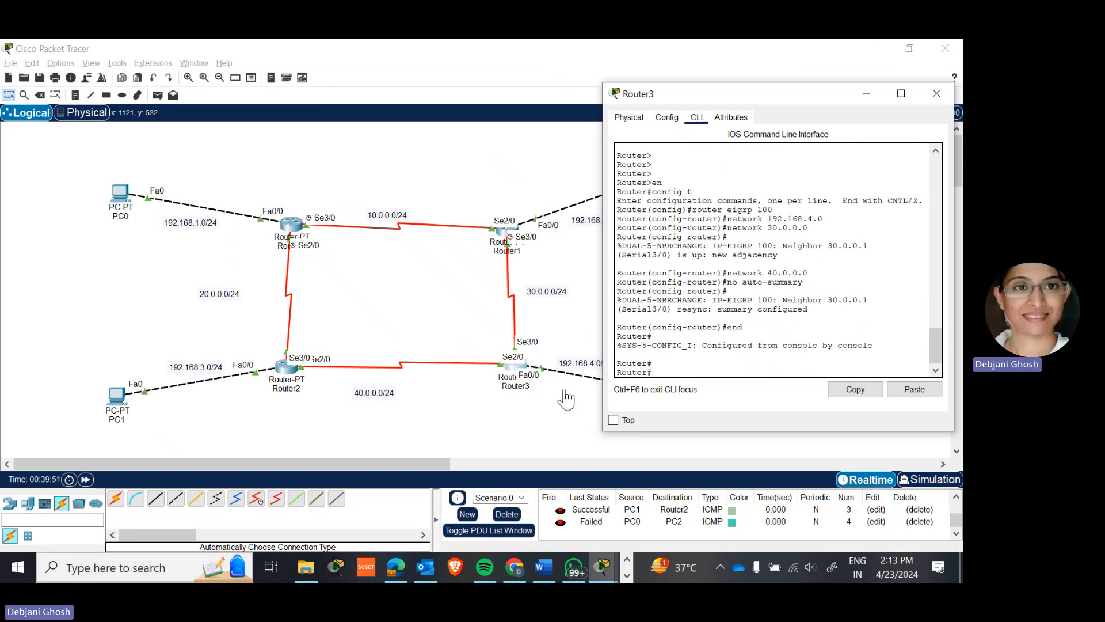
click(934, 99)
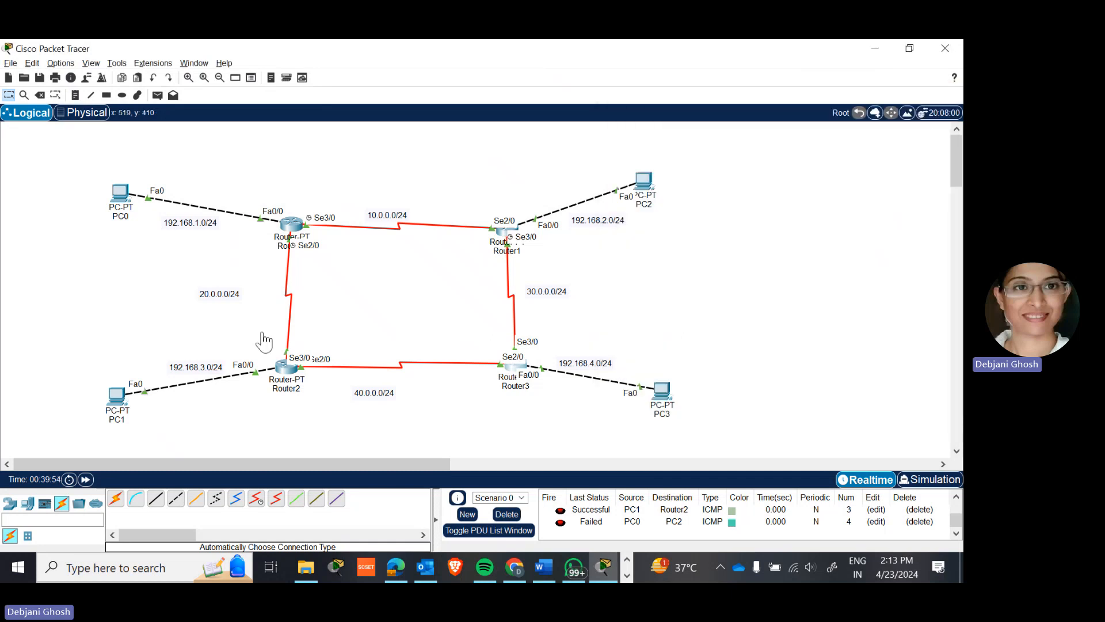
Step: Open Router2's command line and enter privileged and global configuration mode
click(287, 377)
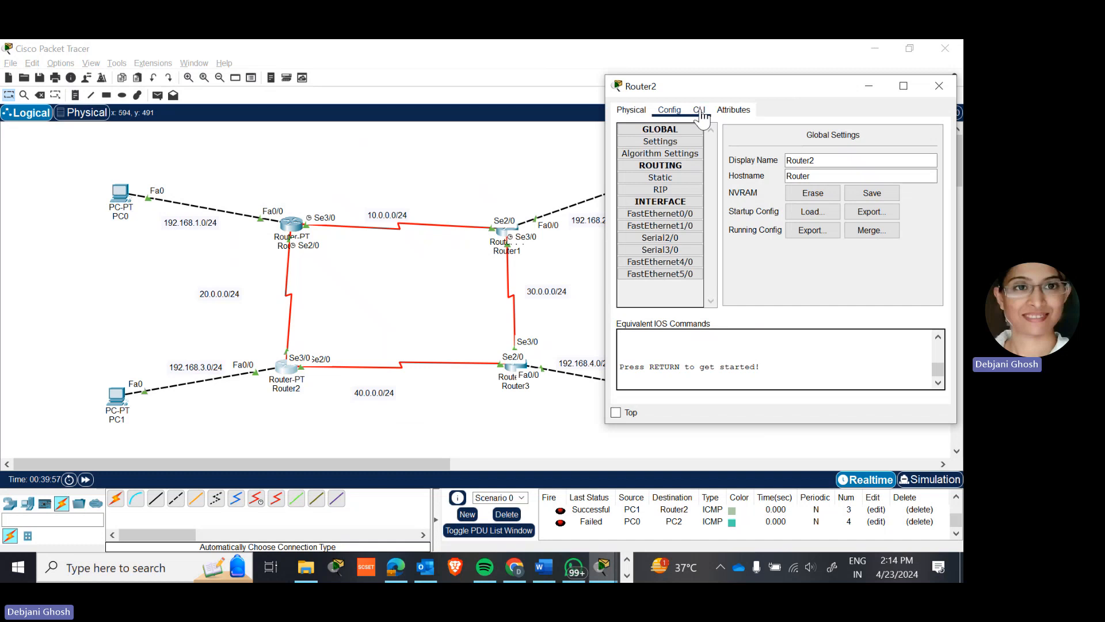
click(700, 110)
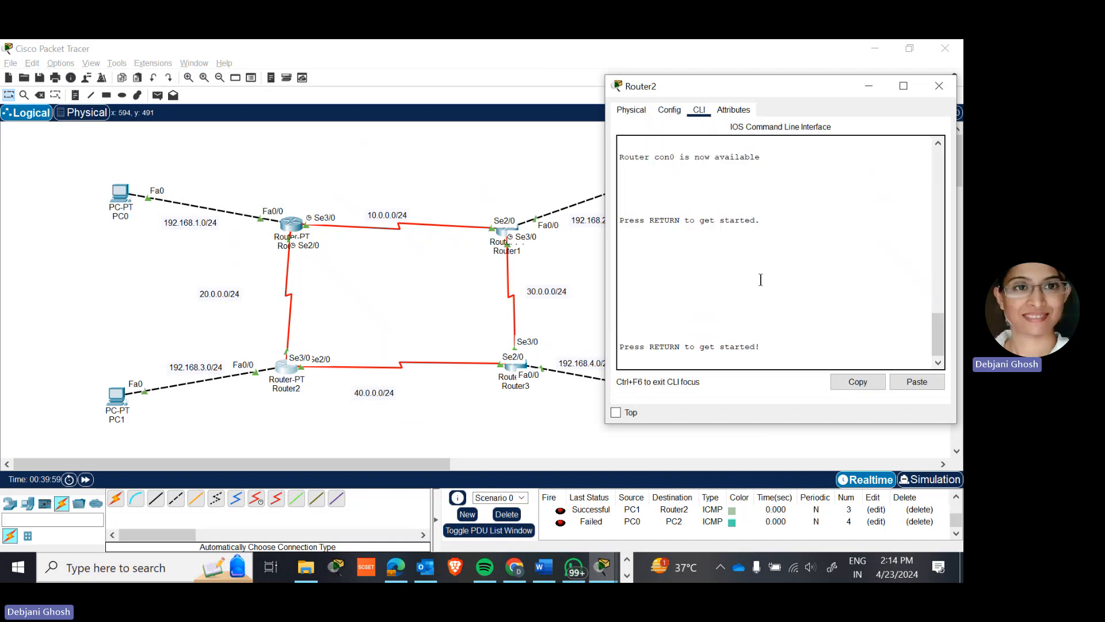
click(768, 346)
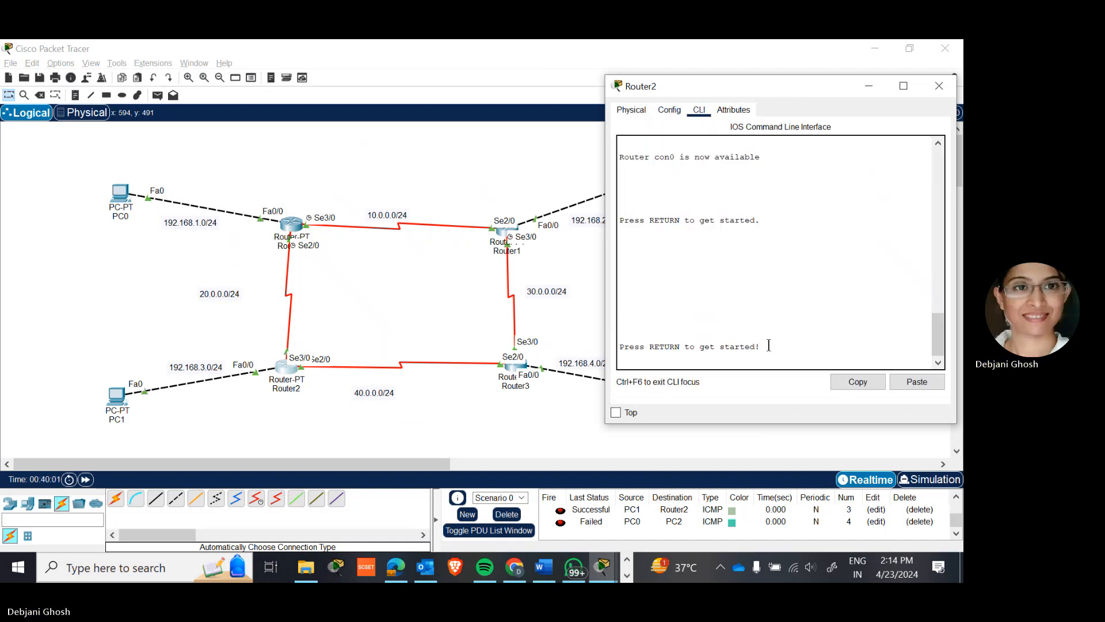
key(Return)
key(Return)
key(Return)
key(Return)
text(en)
key(Return)
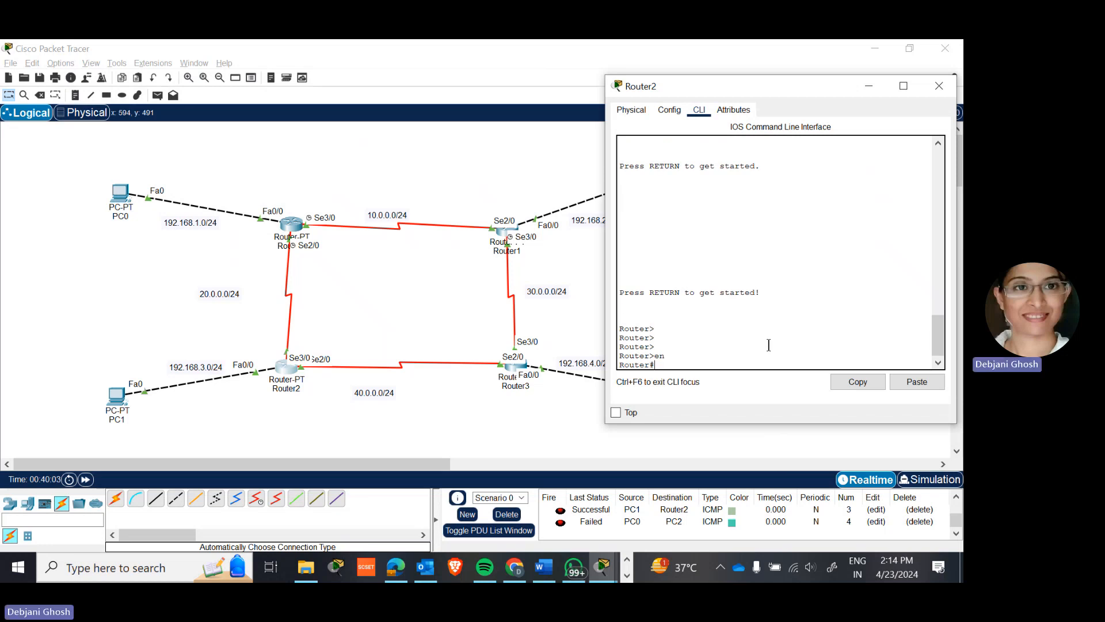
text(config t)
key(Return)
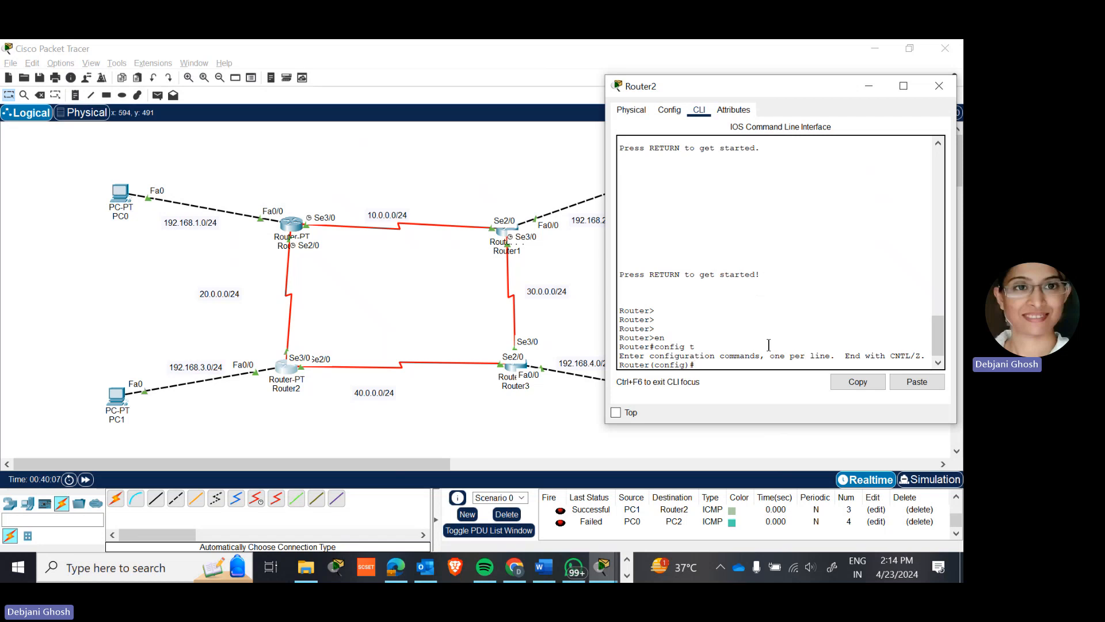
Step: Start EIGRP routing with autonomous system number 100 on Router2 and advertise the network 192.168.3.0
text(router eigrp 100)
key(Return)
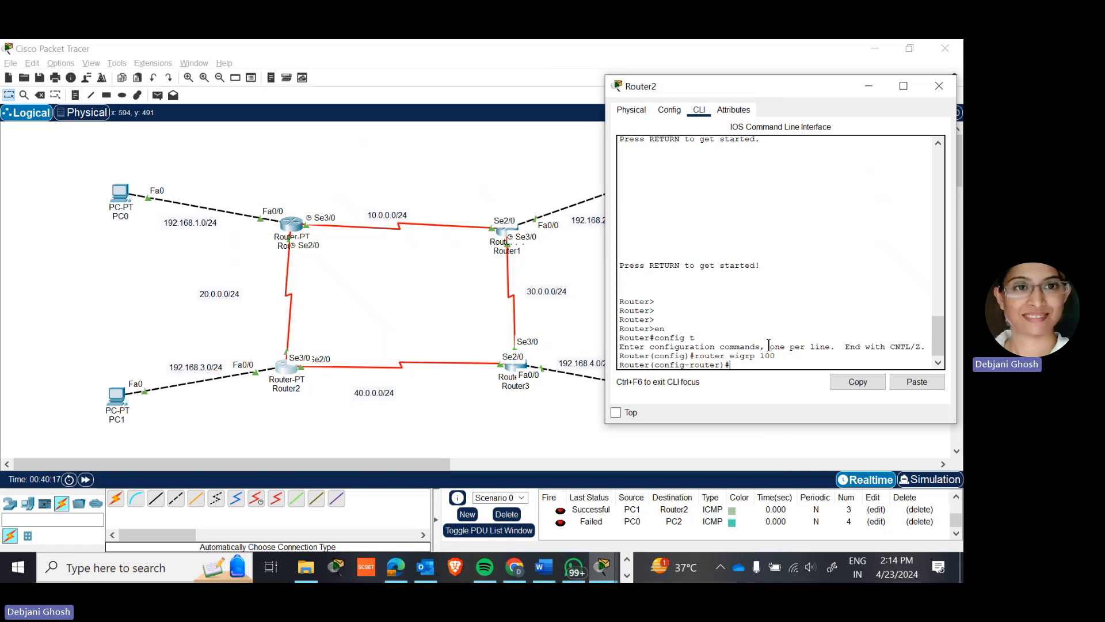
text(network 192.)
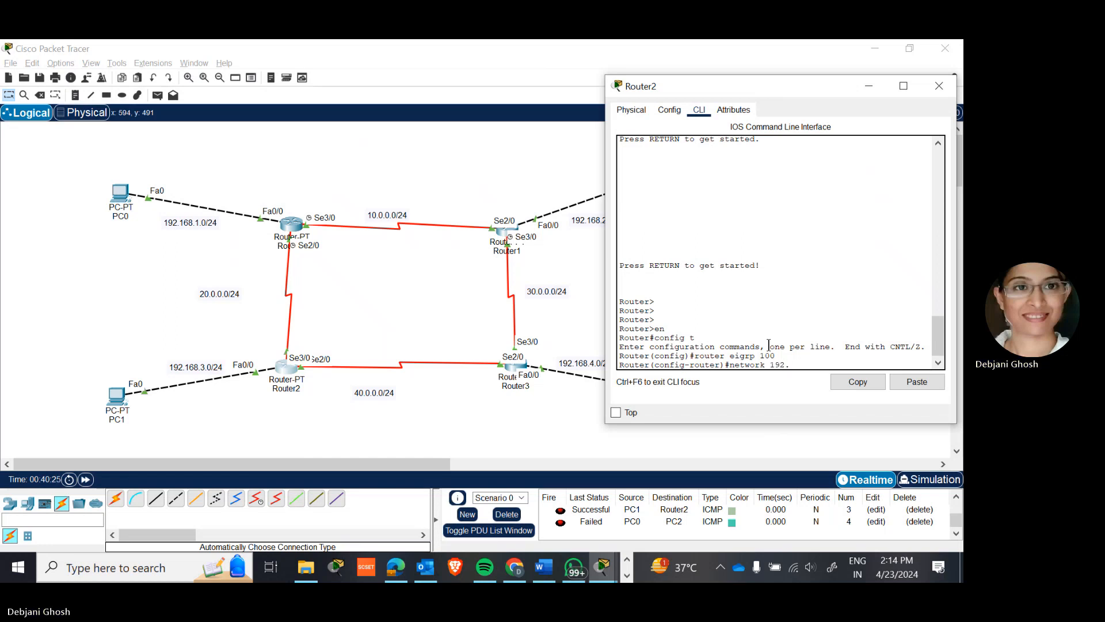
text(168.)
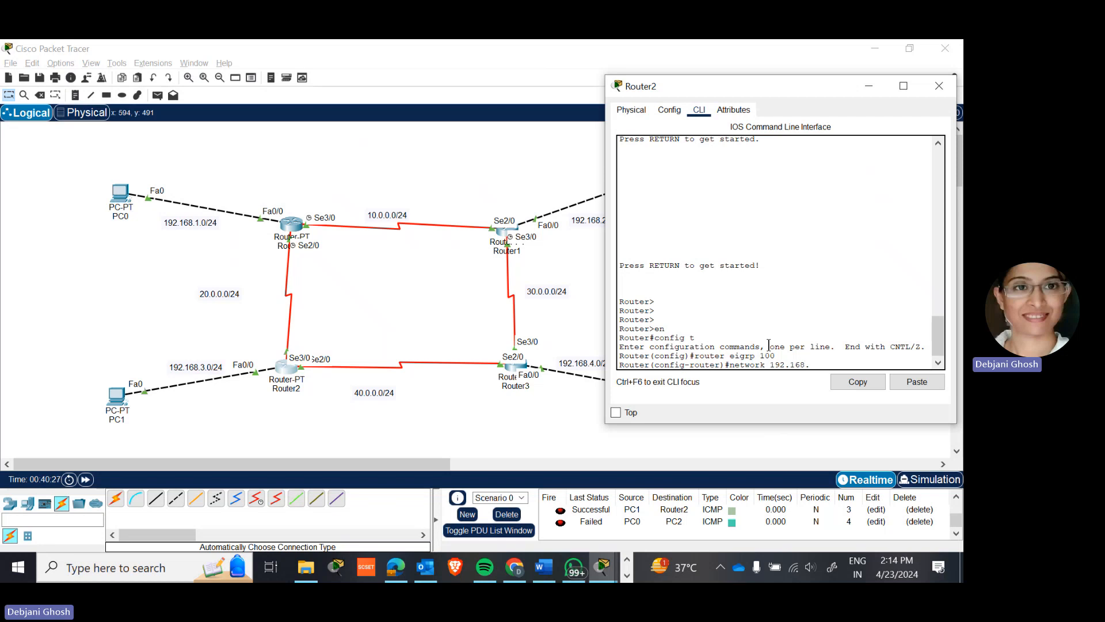
text(3.0)
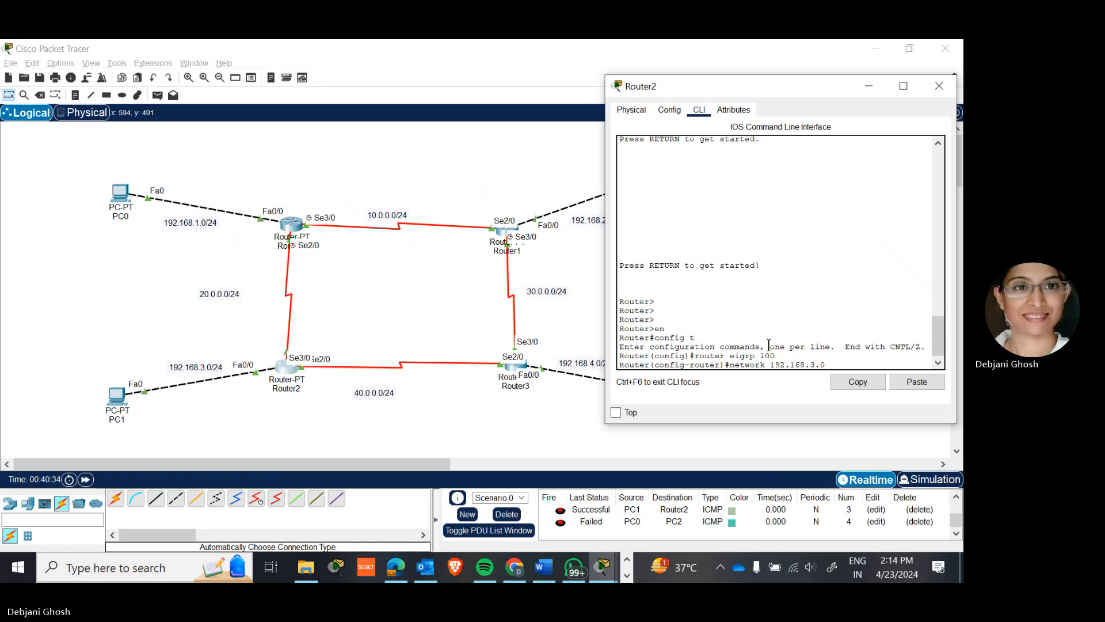
key(Return)
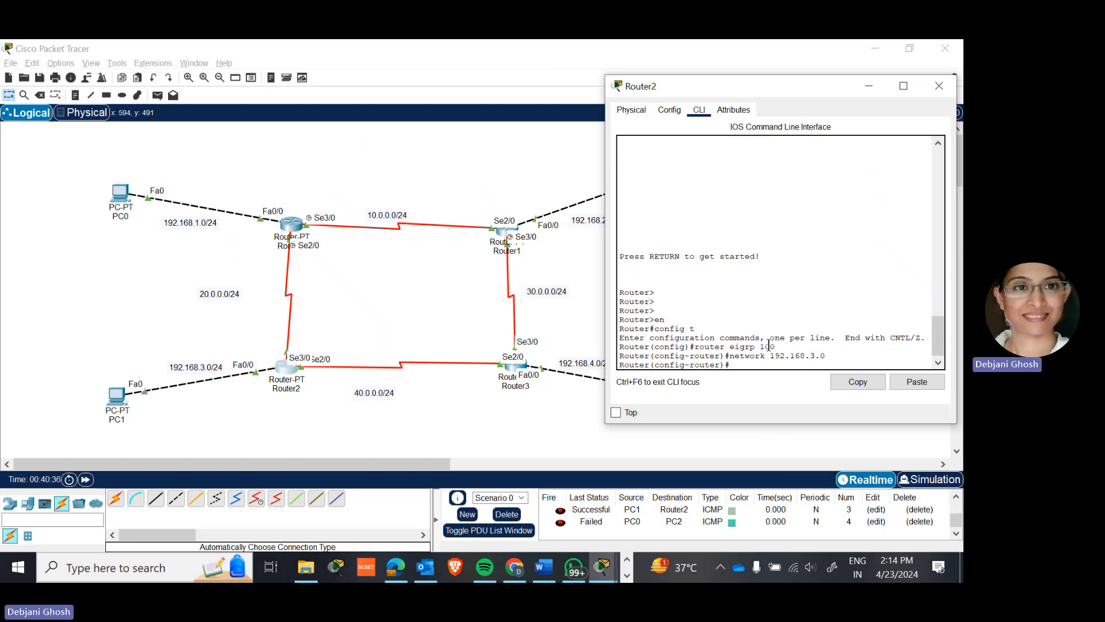
Step: Advertise the network 40.0.0.0 in Router2's EIGRP process
key(Up)
key(BackSpace)
key(BackSpace)
key(BackSpace)
key(BackSpace)
key(BackSpace)
key(BackSpace)
key(BackSpace)
key(BackSpace)
key(BackSpace)
key(BackSpace)
key(BackSpace)
text(40.0.0.0)
key(Return)
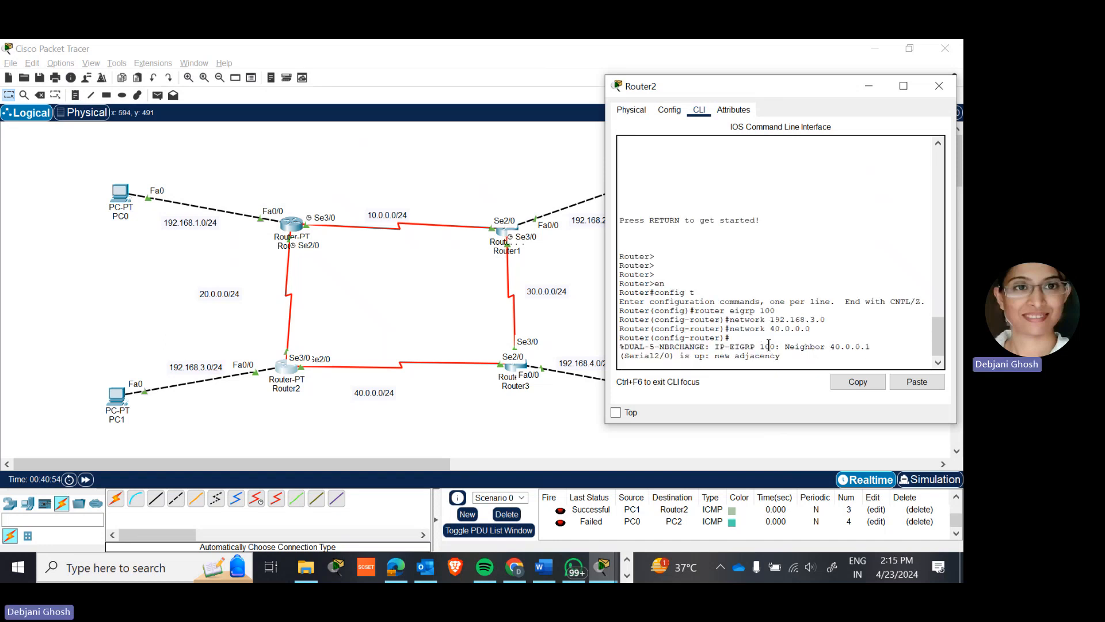
key(Return)
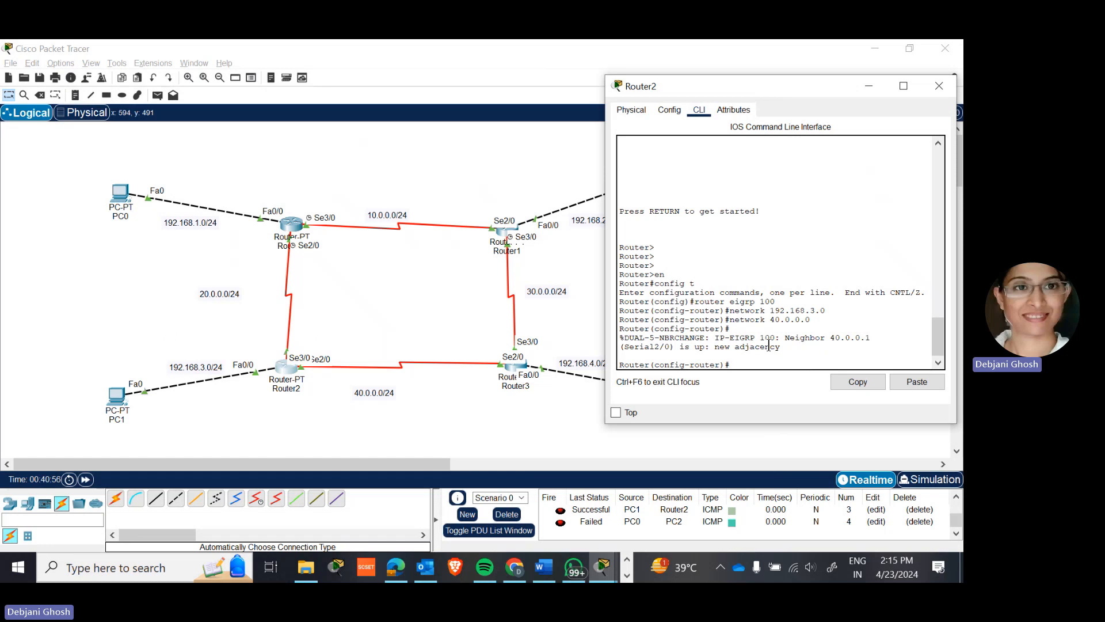
Step: Advertise the network 20.0.0.0 in Router2's EIGRP process
text(network 20.0.0.0)
key(Return)
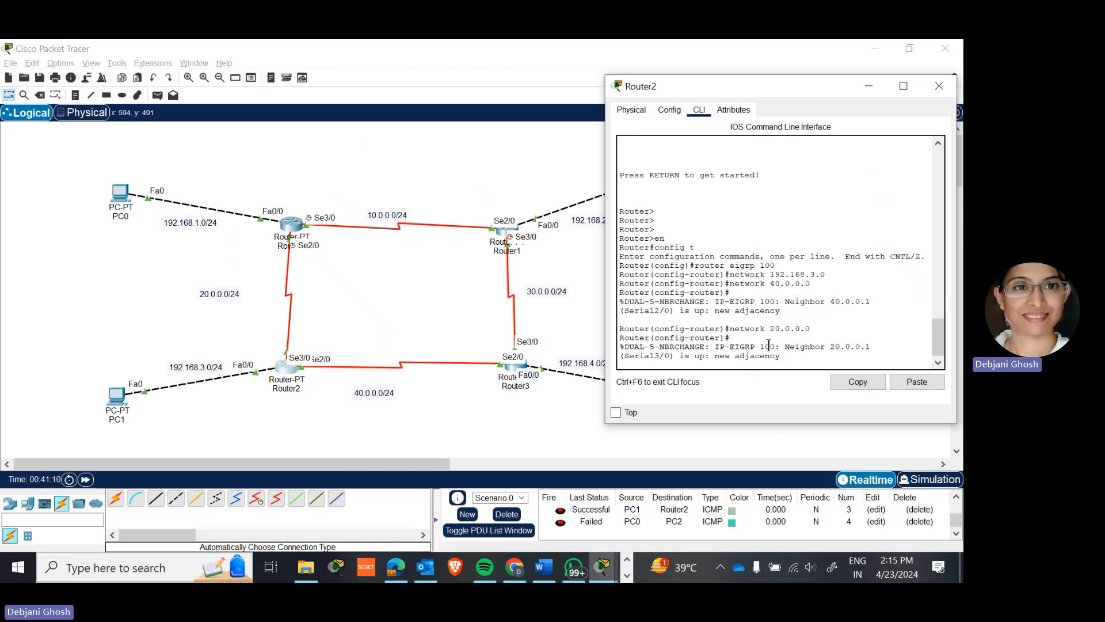
key(Return)
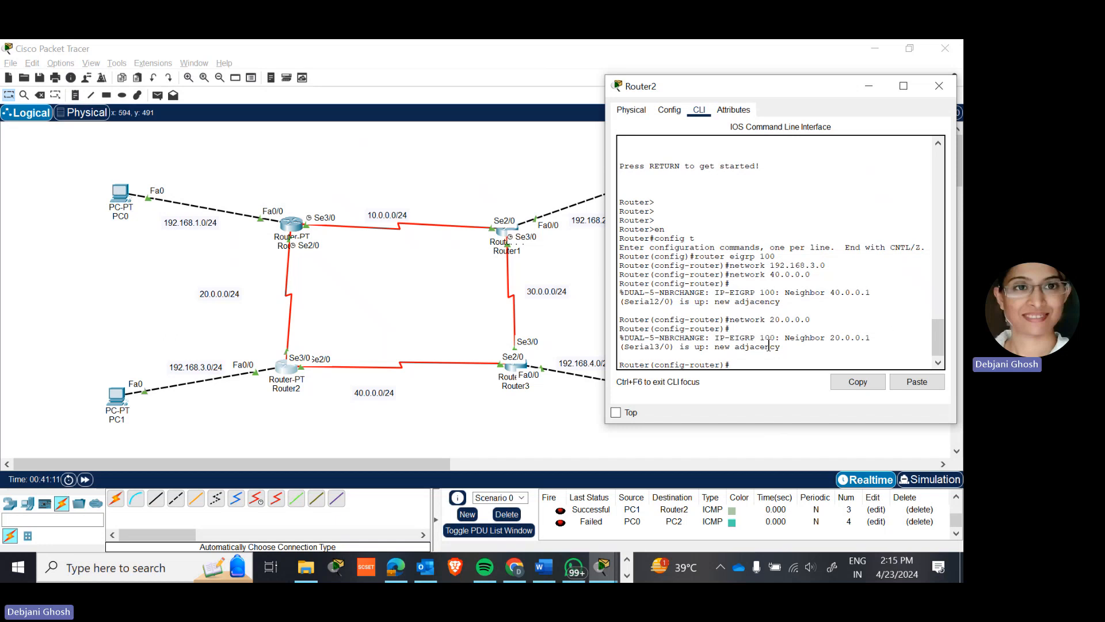
Step: Disable EIGRP route summarization on Router2 with no auto-summary, end configuration mode and close the router's window
text(no auto)
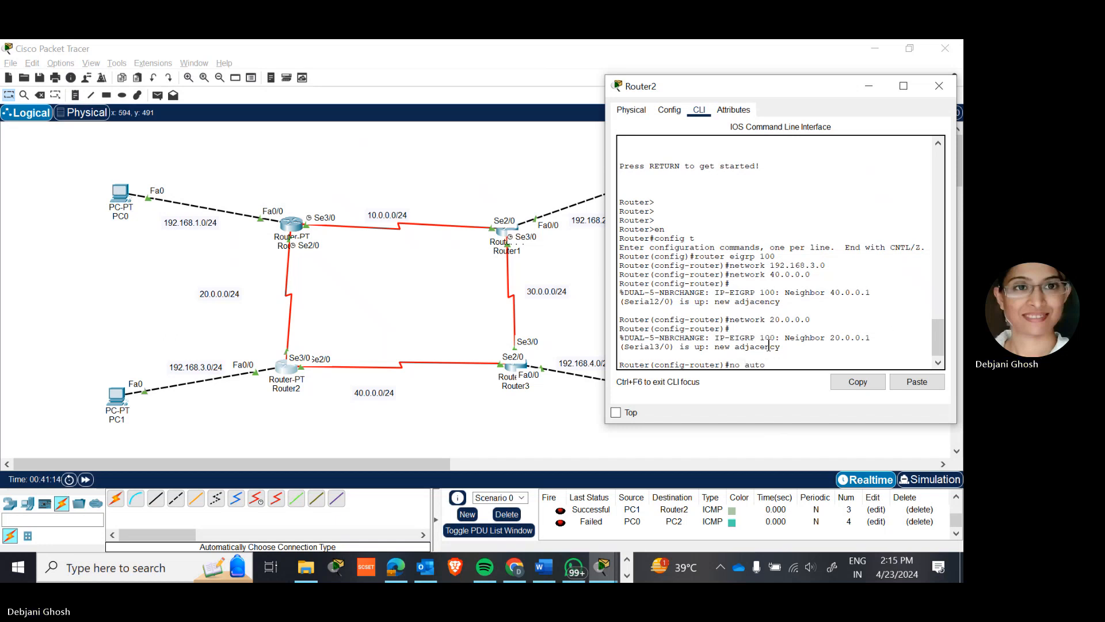
text(-summary)
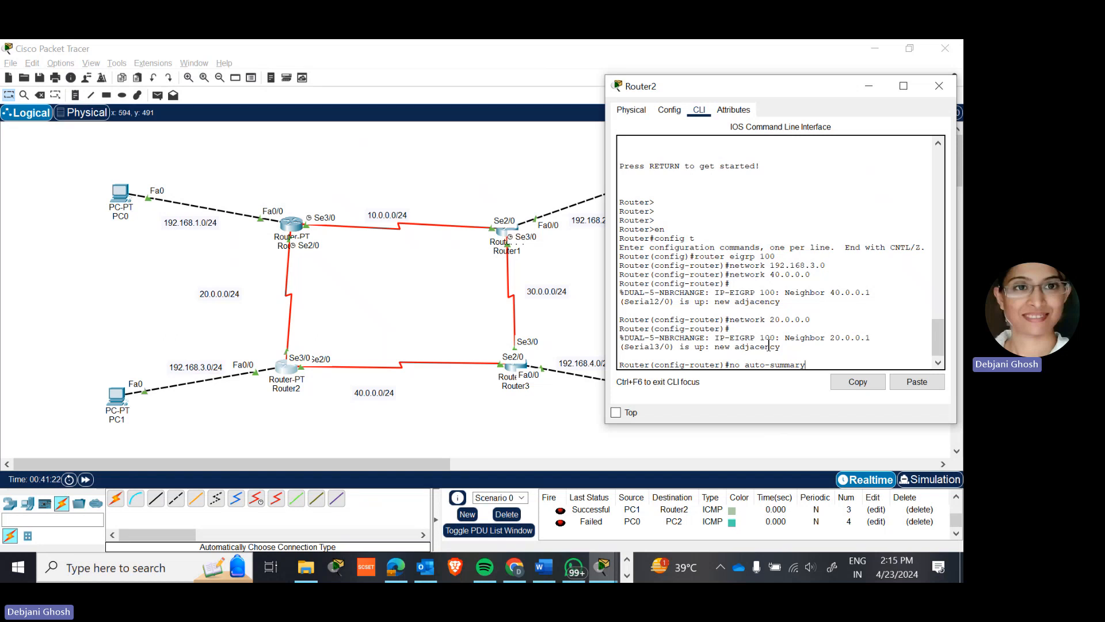
key(Return)
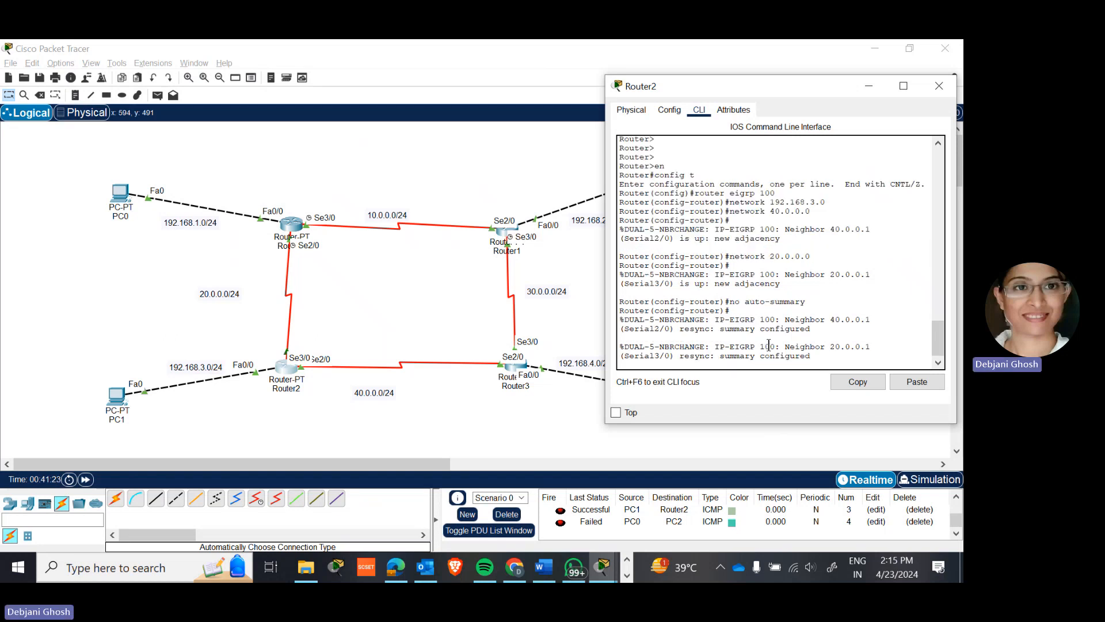
key(Return)
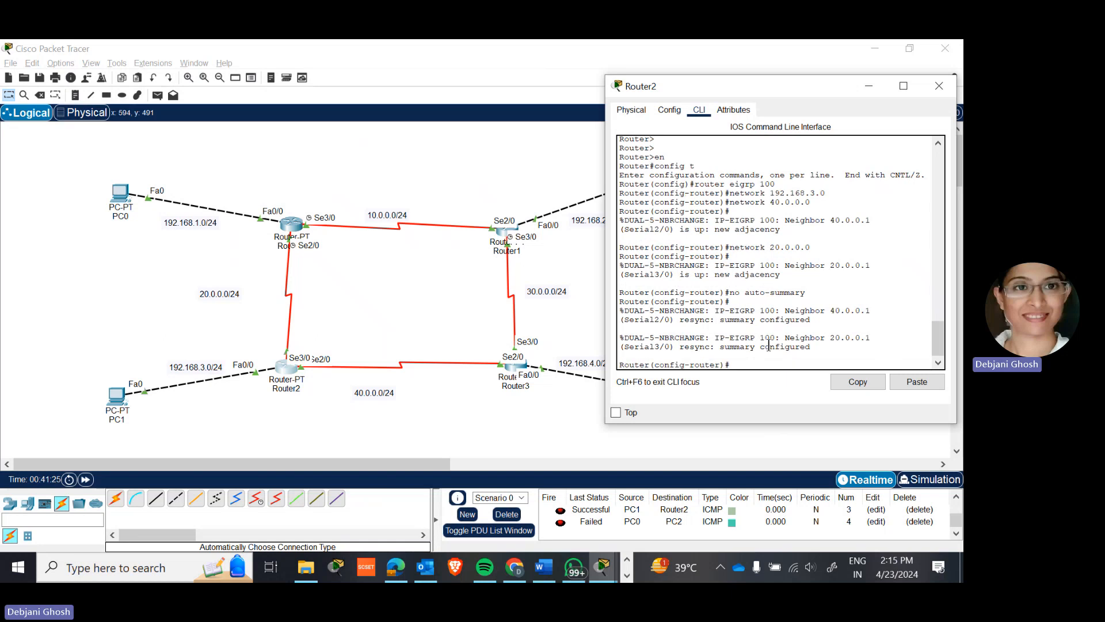
text(end)
key(Return)
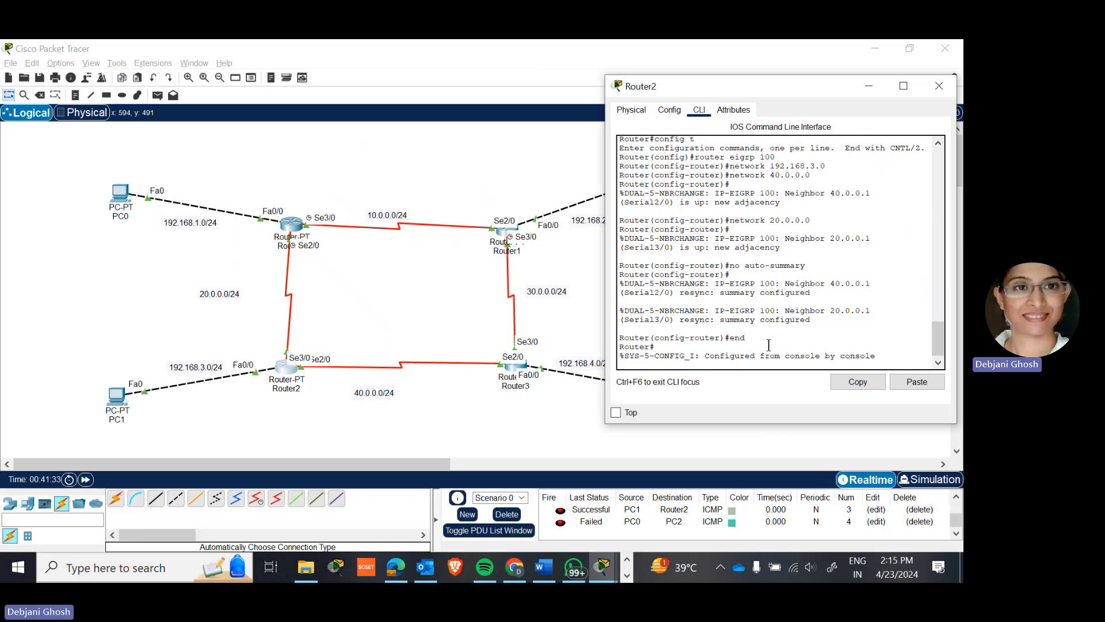
key(Return)
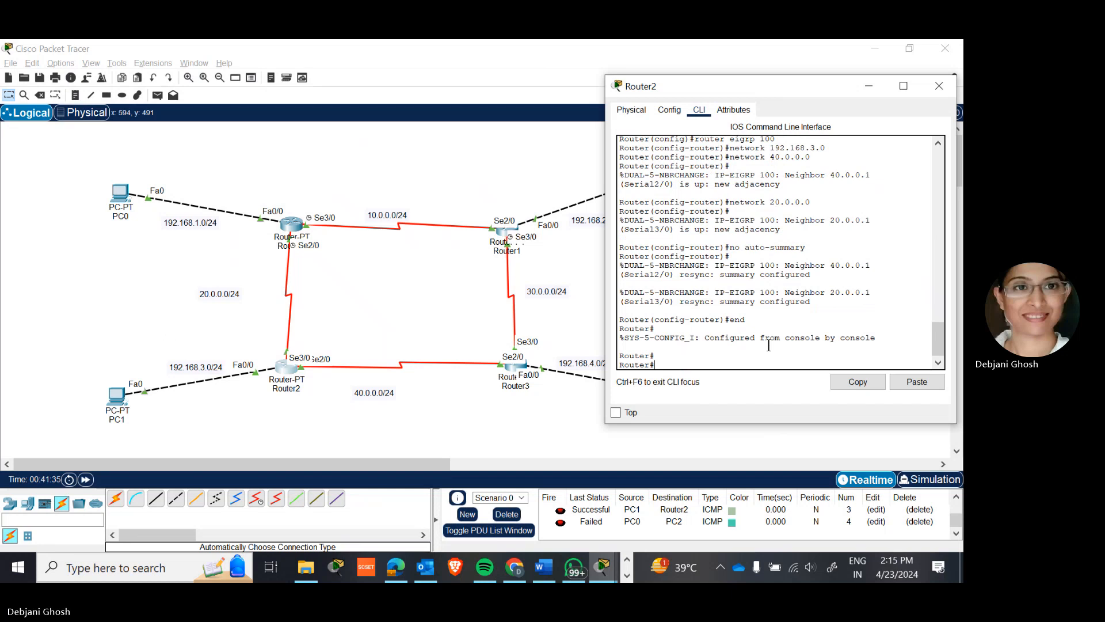
click(939, 89)
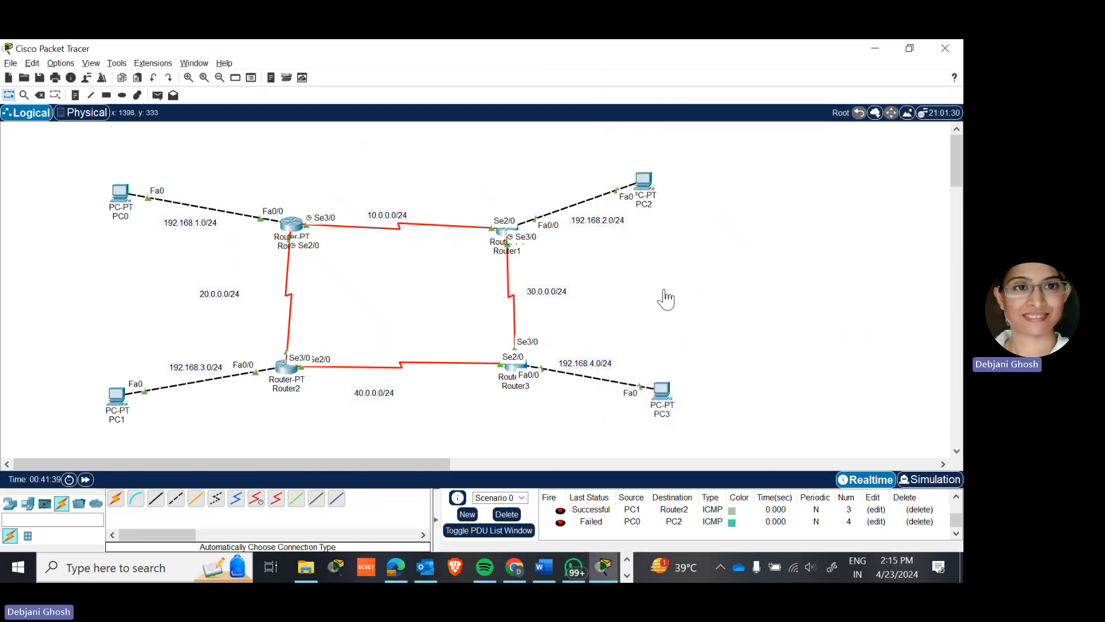
Step: Display Router0's routing table from its command line with show ip route
click(294, 231)
drag(488, 122, 704, 66)
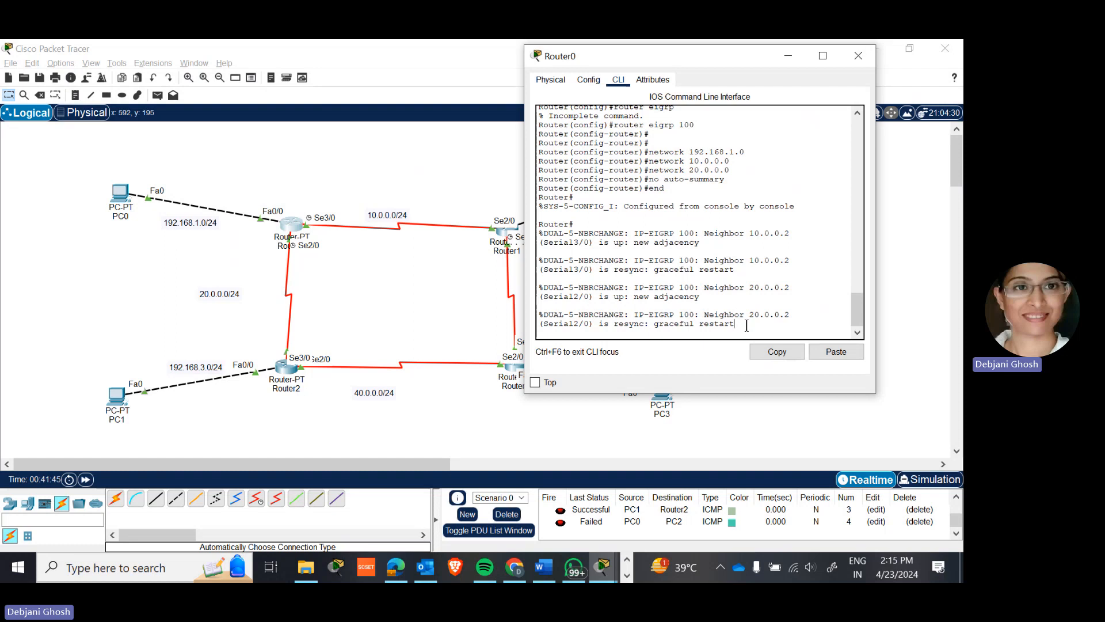
key(Return)
key(Return)
key(Return)
key(Return)
text(sho w)
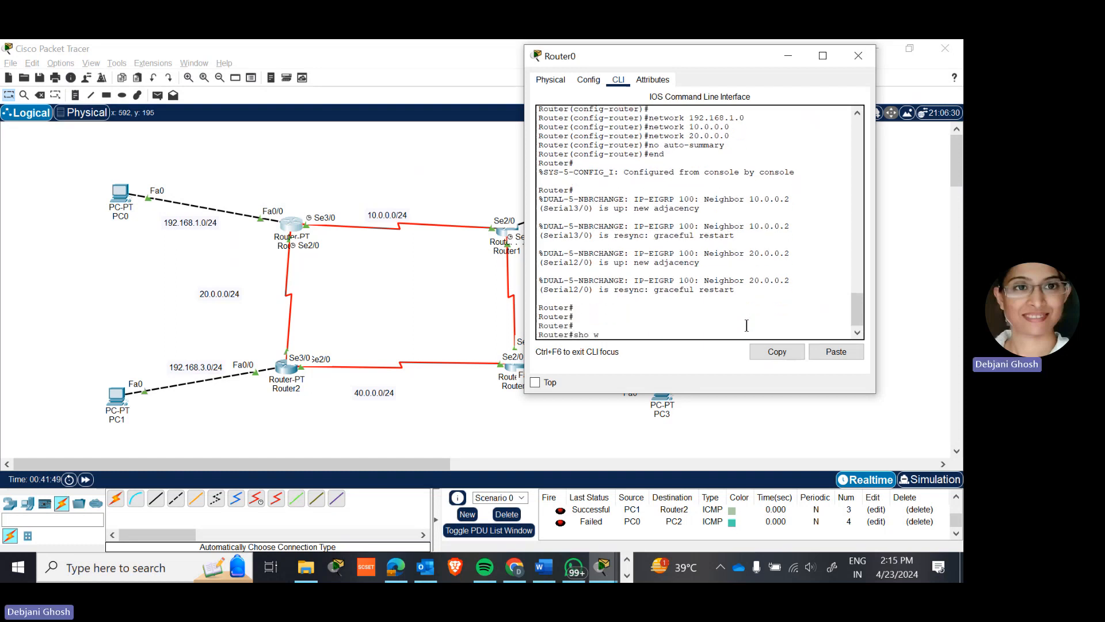
key(BackSpace)
key(BackSpace)
text(w ip)
key(Return)
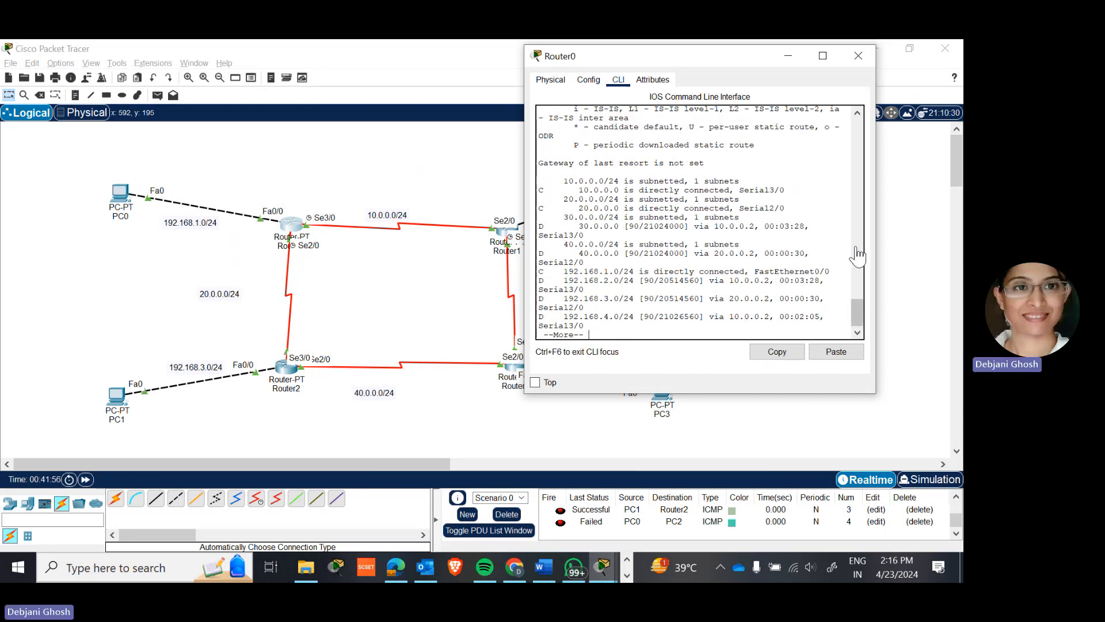
Step: Examine the route codes and EIGRP-learned (D) routes in Router0's routing table, and close the router's window
scroll(860, 302, up, 2)
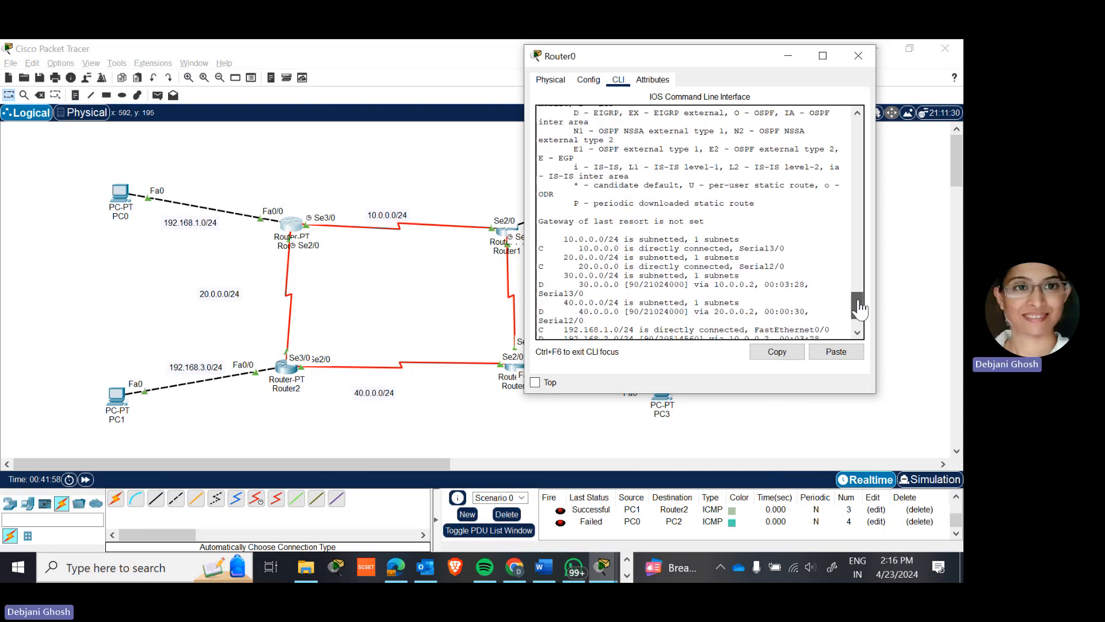
drag(860, 310, 860, 306)
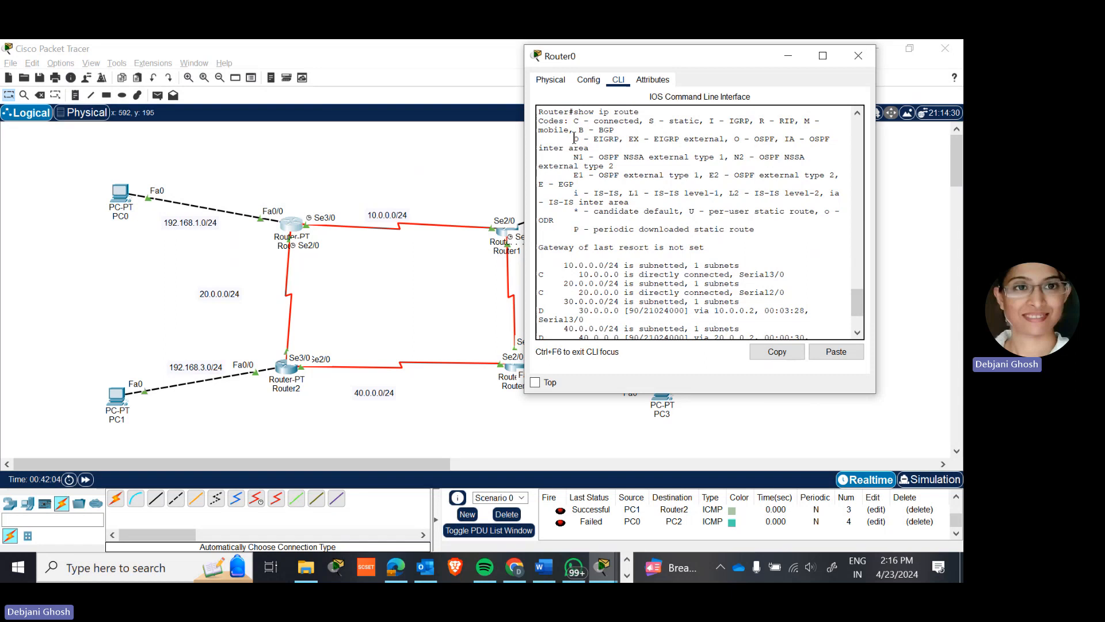
drag(574, 139, 615, 142)
drag(863, 309, 865, 320)
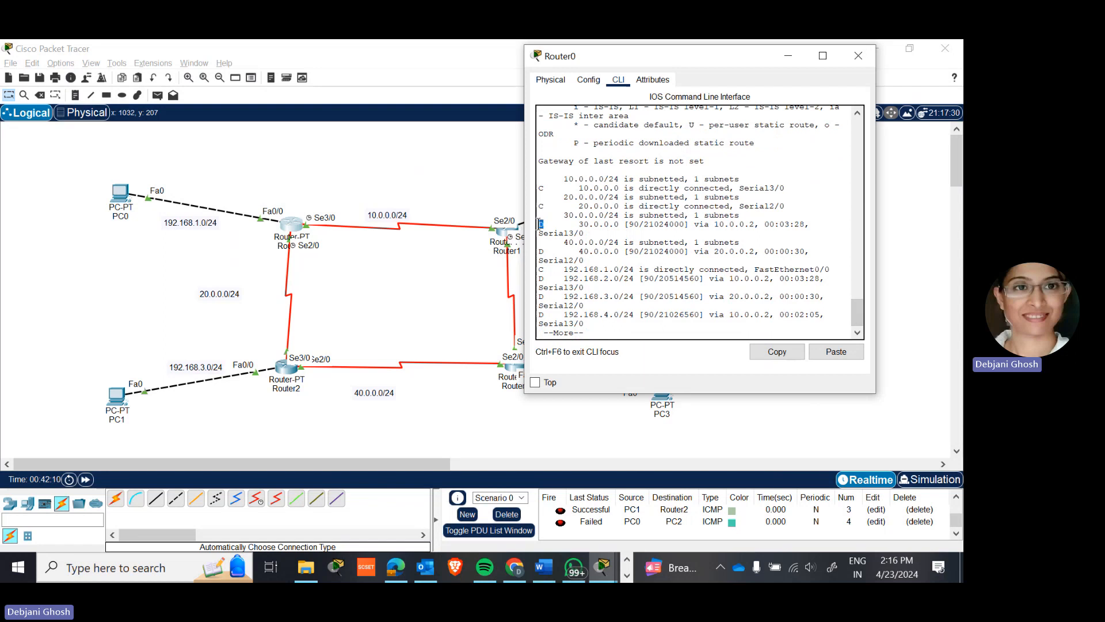
drag(544, 252, 614, 225)
click(569, 217)
click(565, 332)
mouse_move(678, 66)
mouse_down()
mouse_move(1048, 58)
mouse_move(676, 77)
mouse_up()
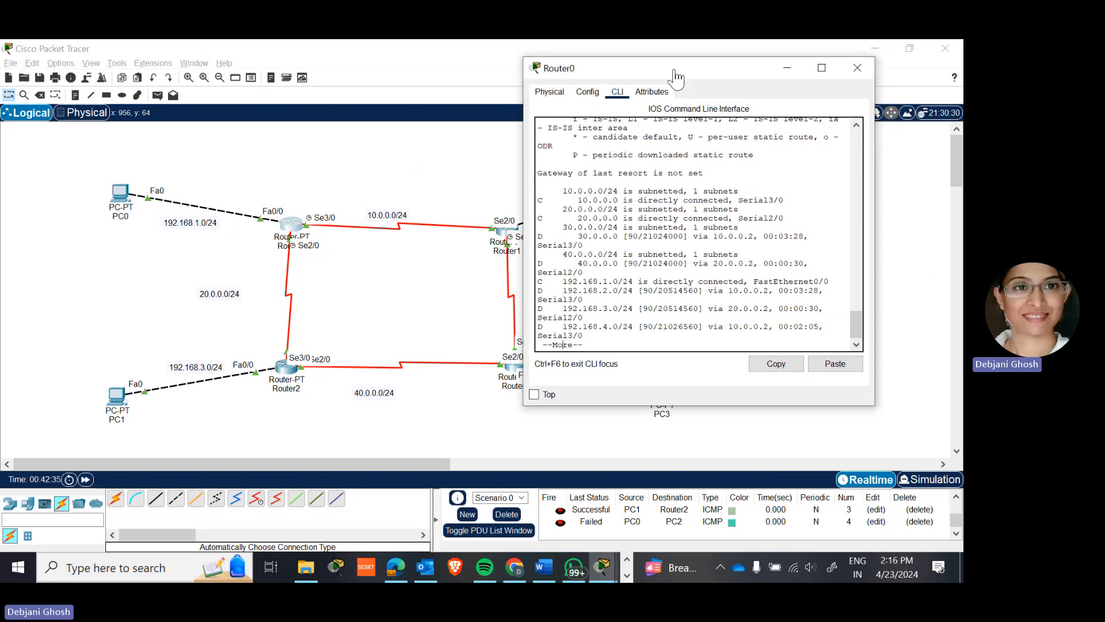
click(857, 68)
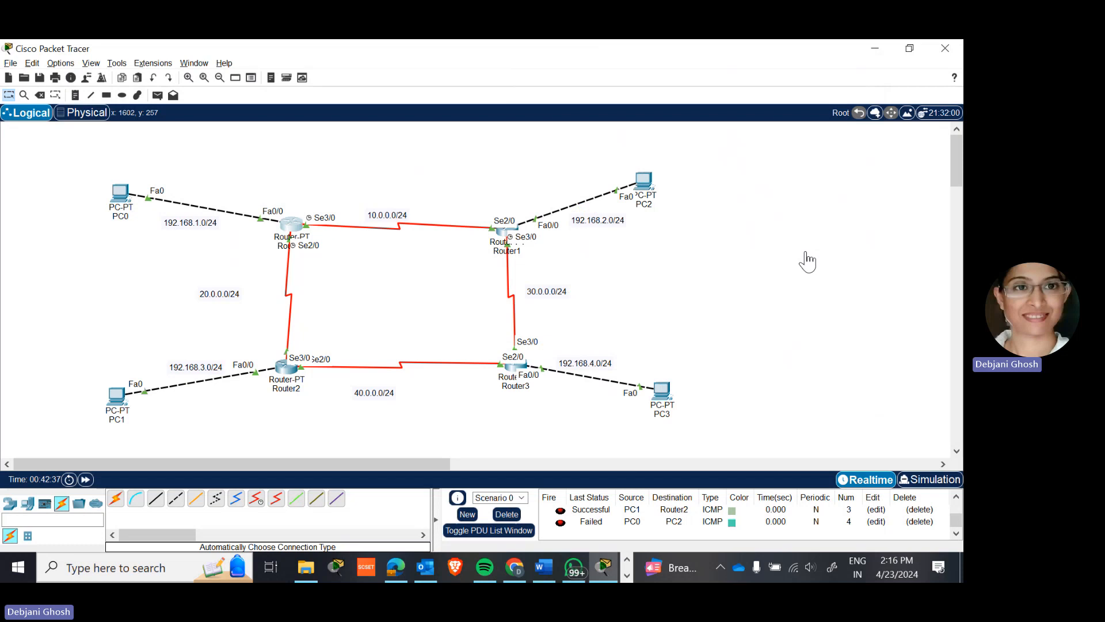
Step: Delete the existing test PDUs of Scenario 0
click(511, 517)
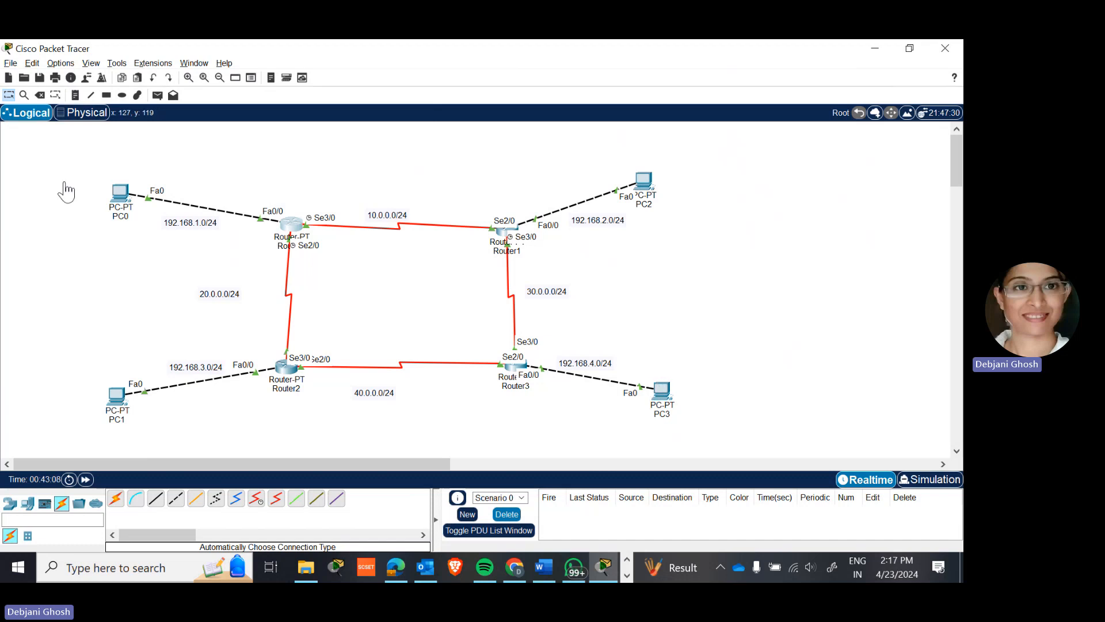
Step: Test end-to-end connectivity from PC0 to PC3 by pinging 192.168.4.2 in PC0's command prompt
mouse_move(122, 214)
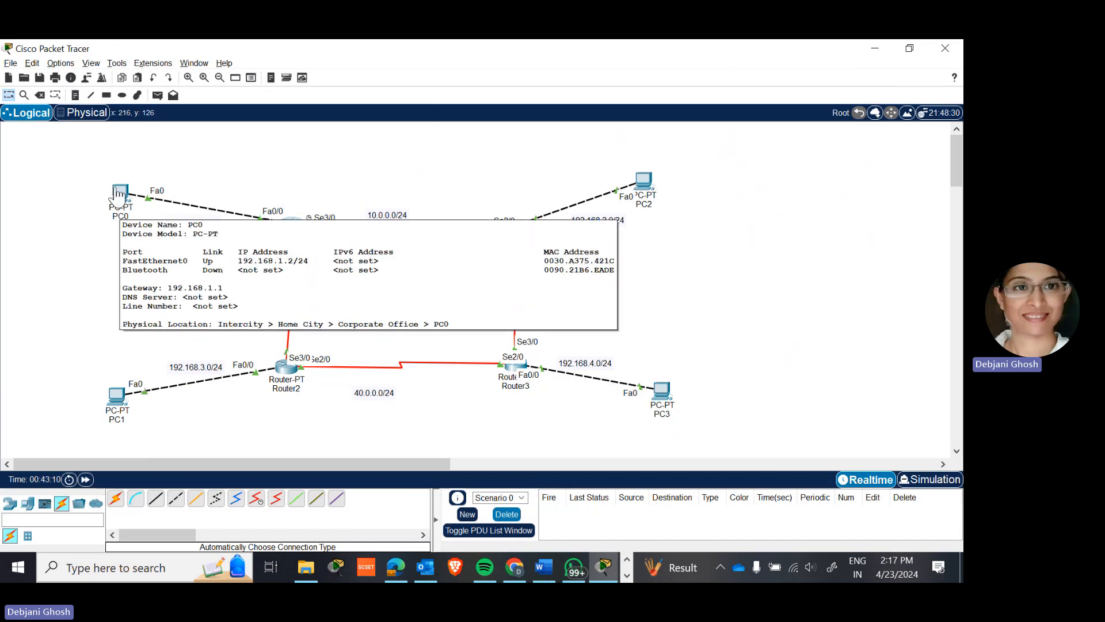
click(122, 196)
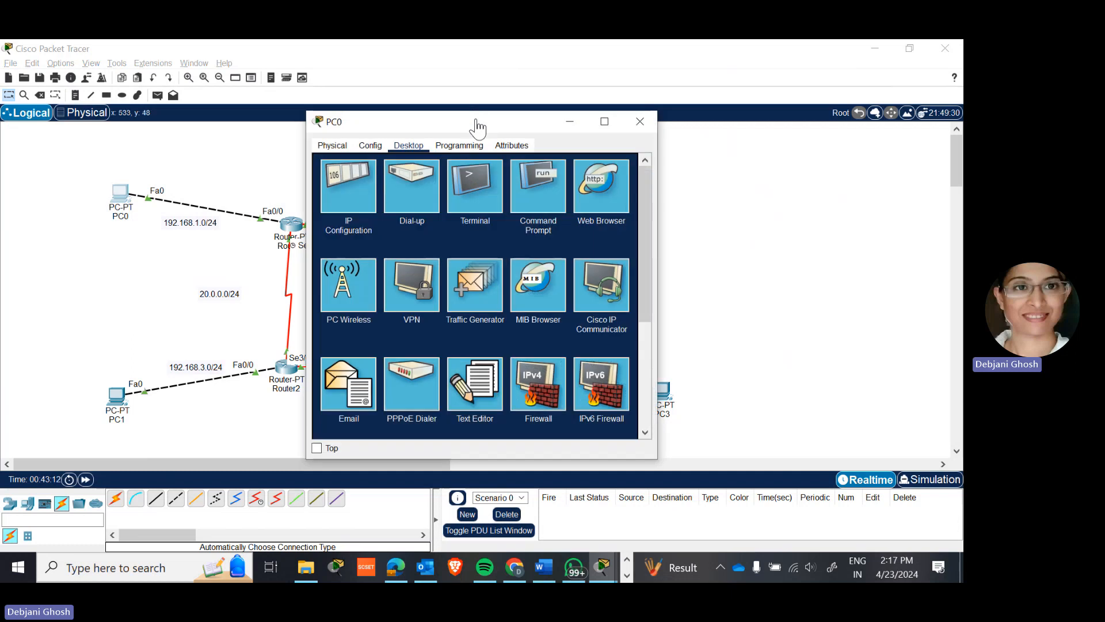
drag(476, 122, 282, 94)
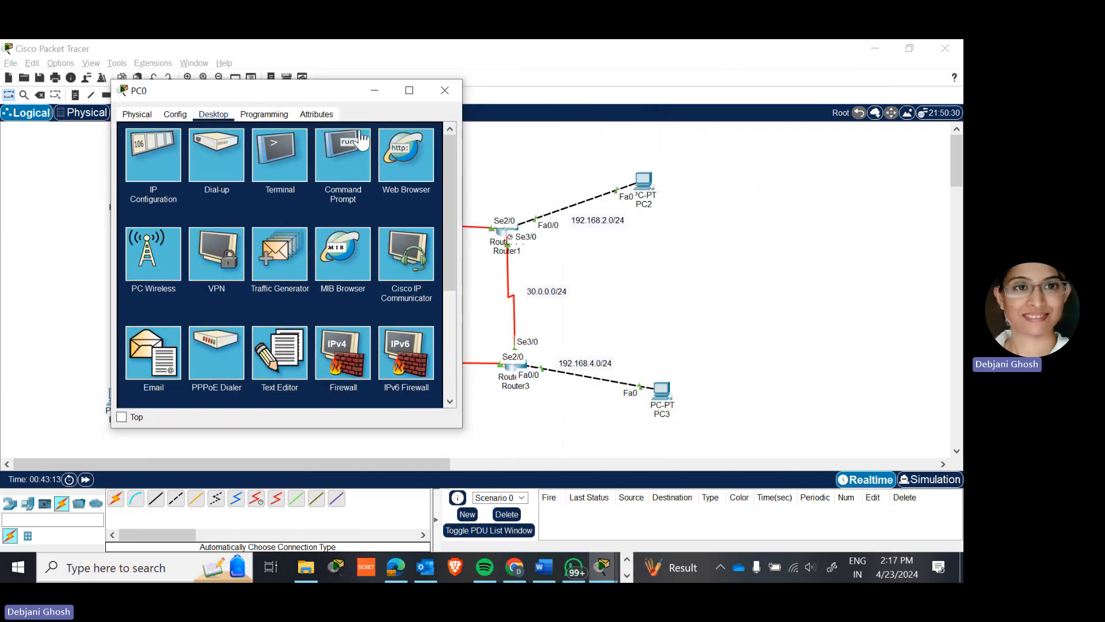
click(342, 180)
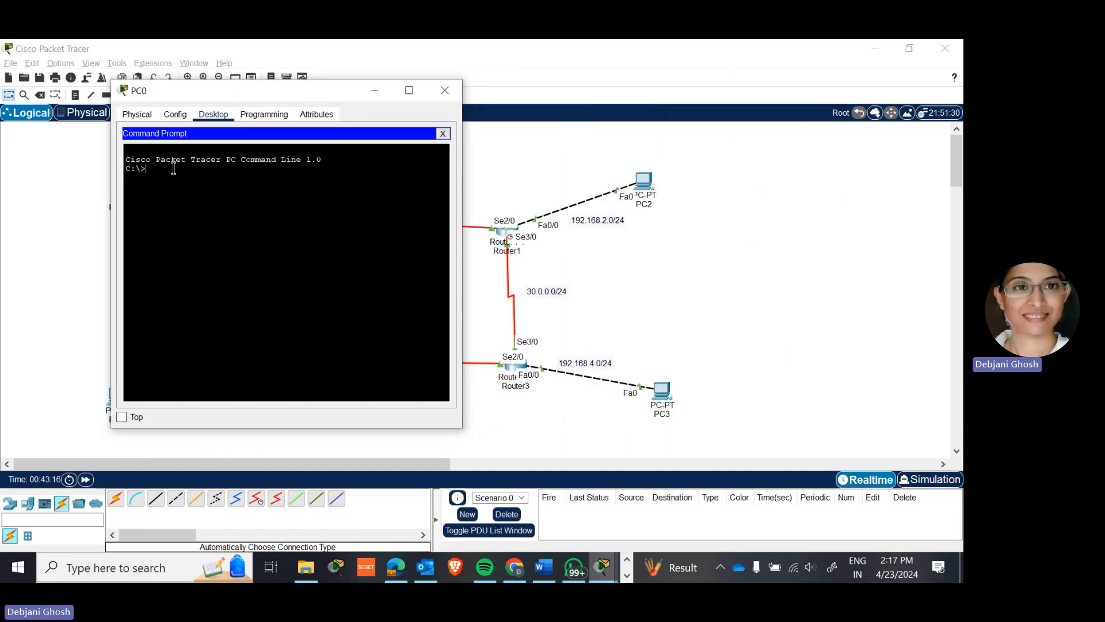
text(ping)
text(192.168.4.2)
key(Return)
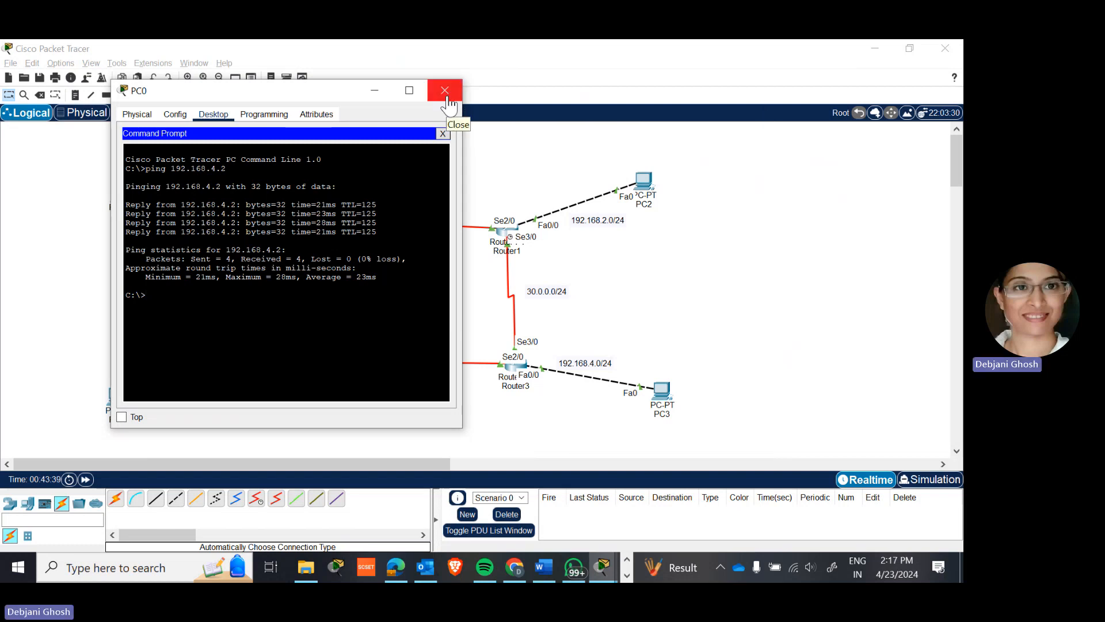
Step: Close PC0's window and send a simple PDU from PC0 to PC3
click(445, 91)
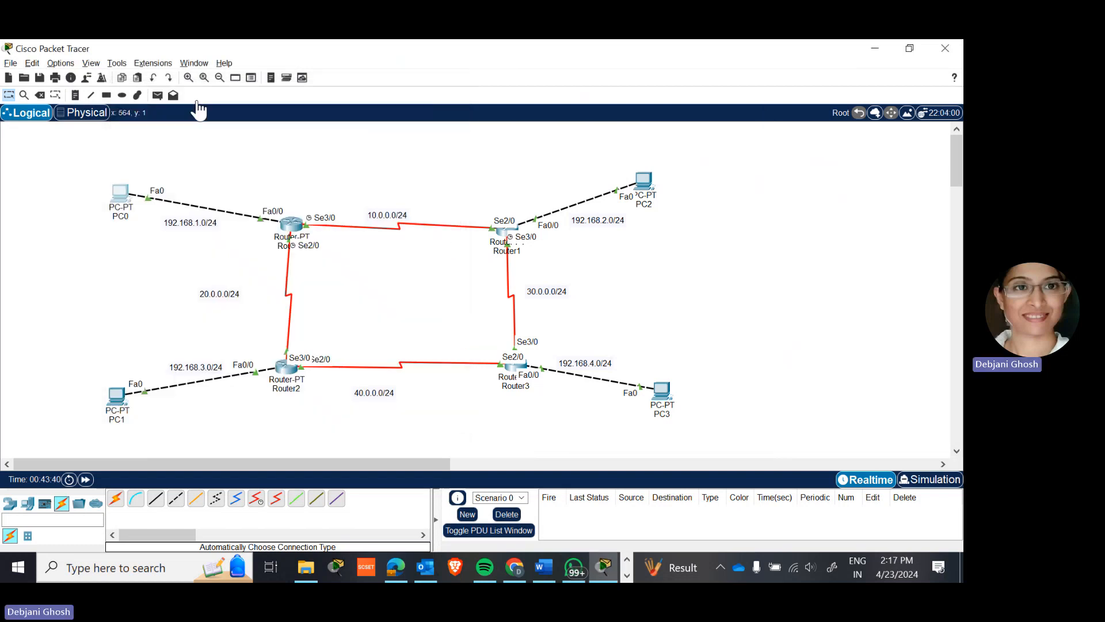
click(157, 96)
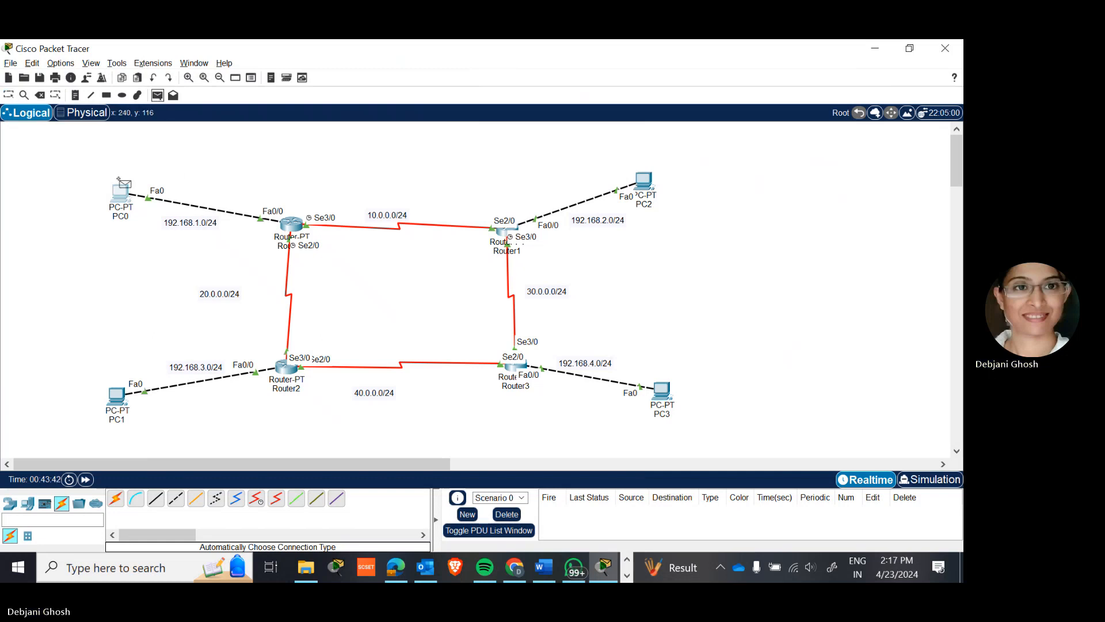
click(118, 182)
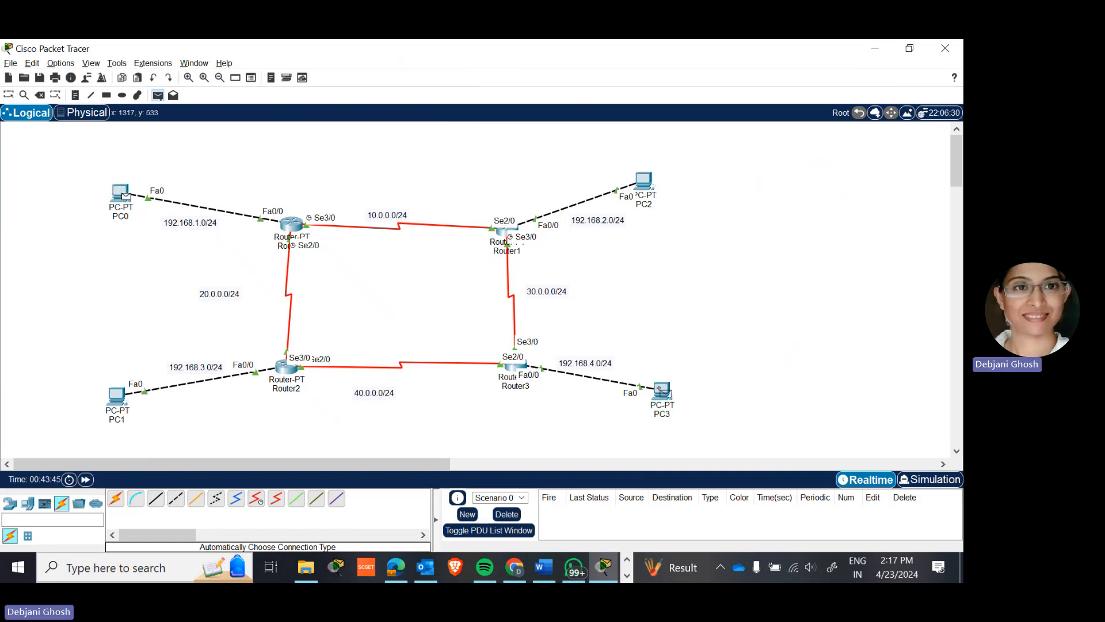
click(663, 392)
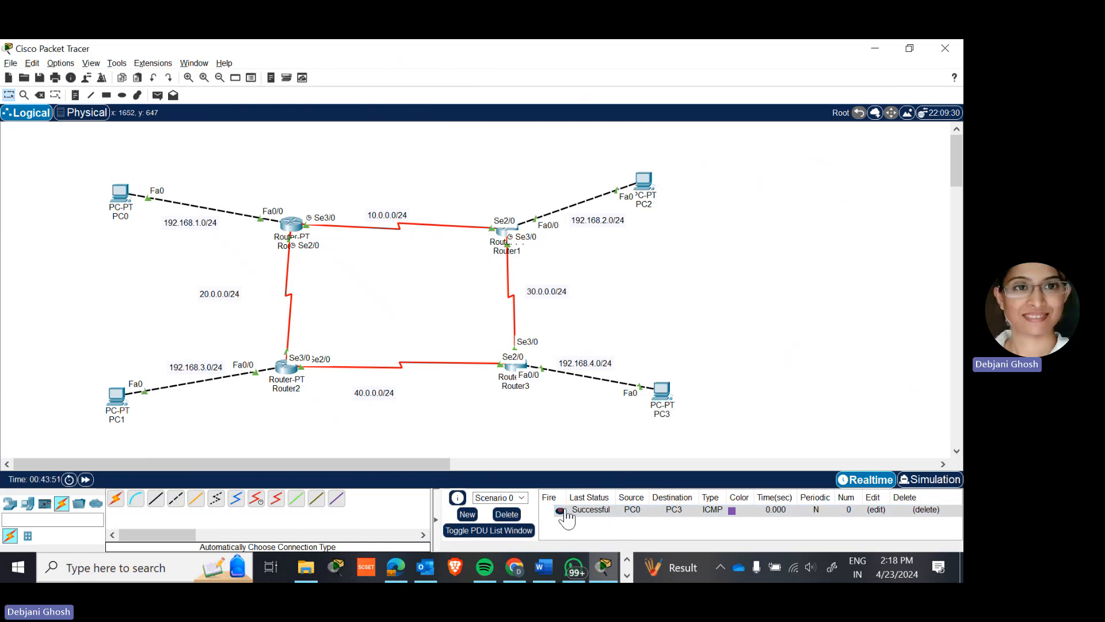
Step: Send simple PDUs from PC0 to PC2 and from PC0 to PC1, and review their statuses in the PDU list
click(158, 96)
click(121, 195)
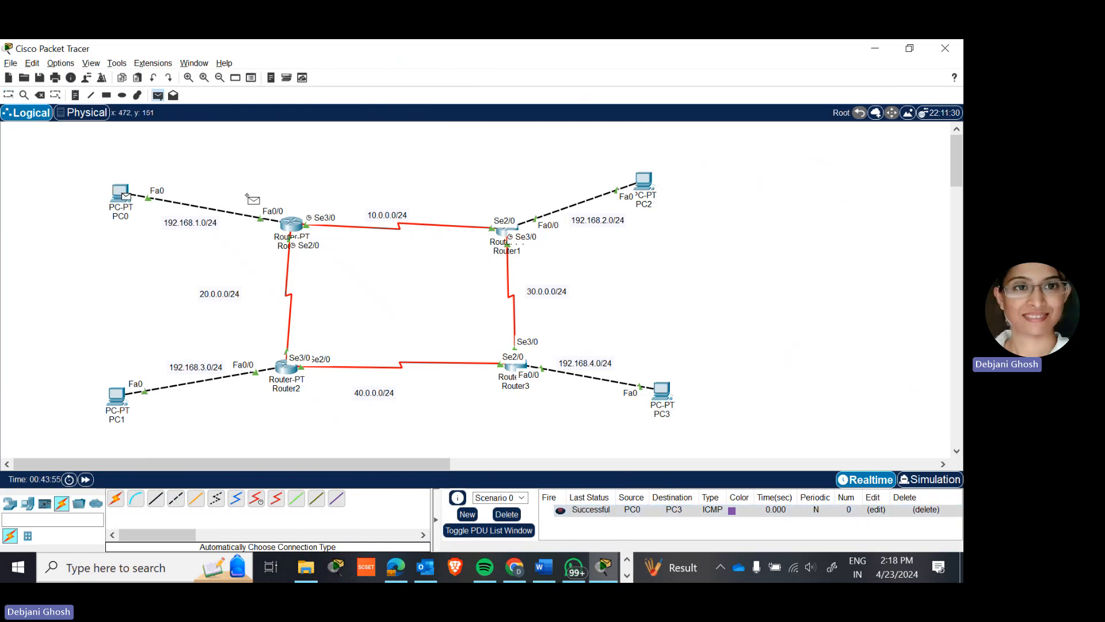
click(644, 182)
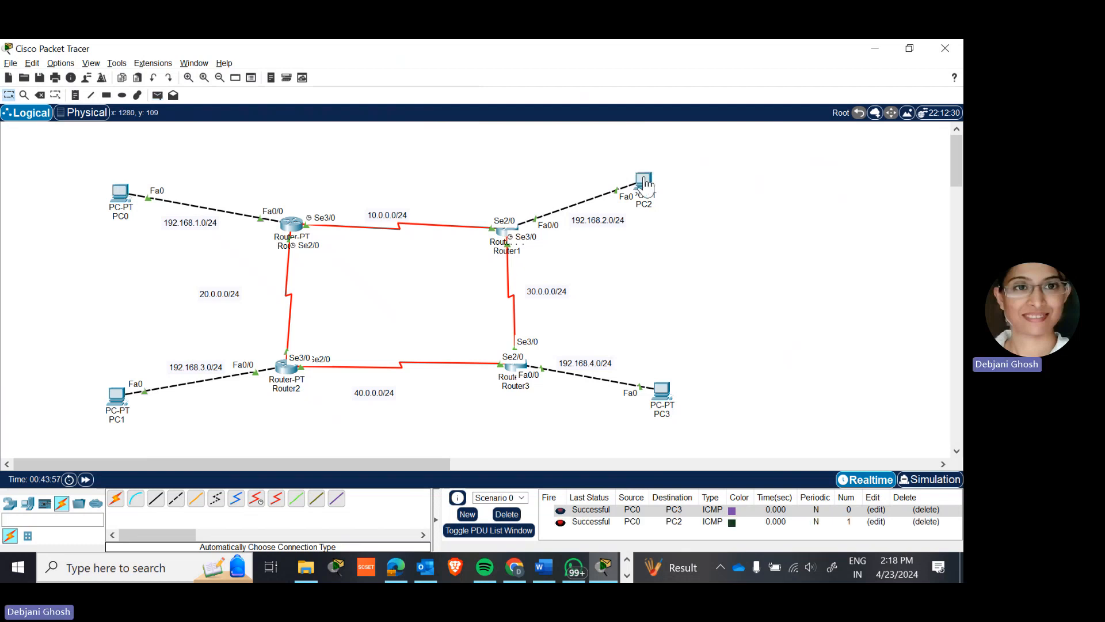
click(158, 96)
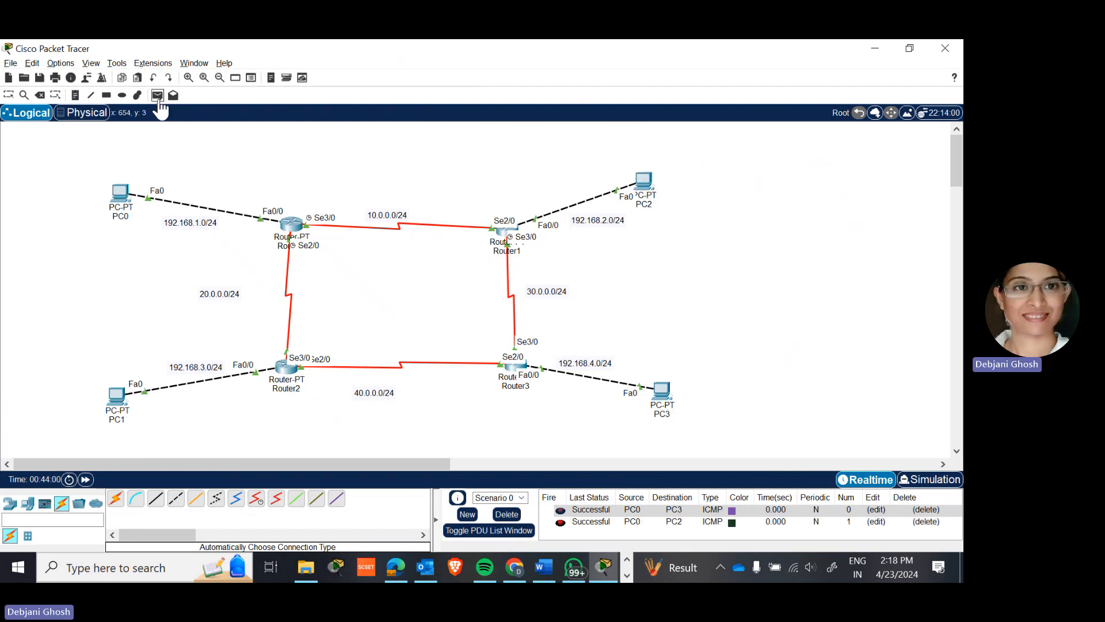
click(118, 195)
click(117, 396)
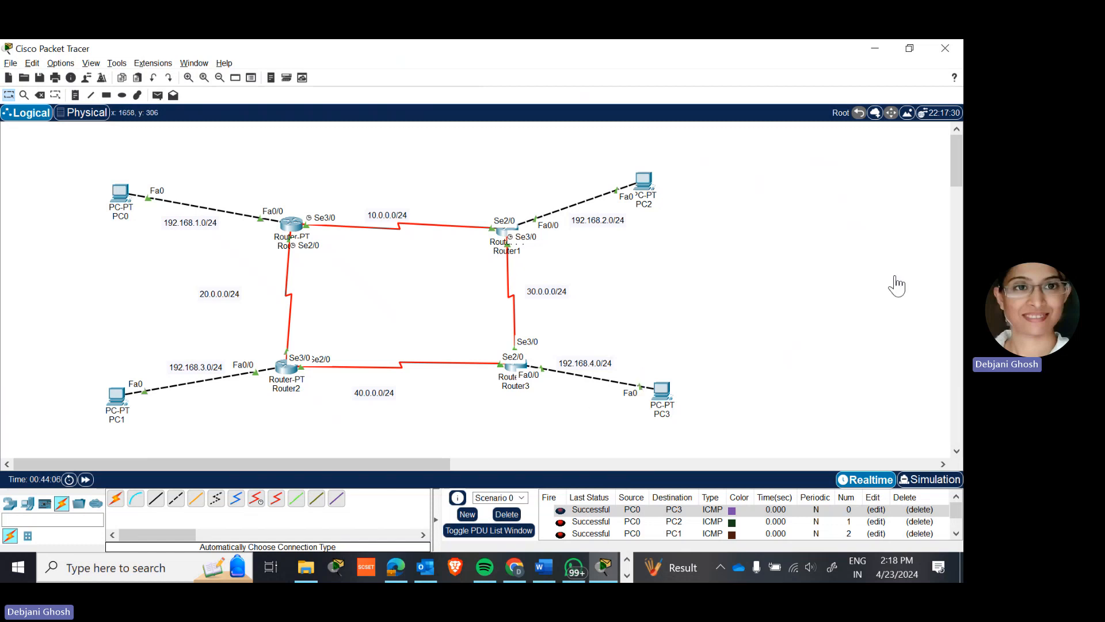
click(957, 533)
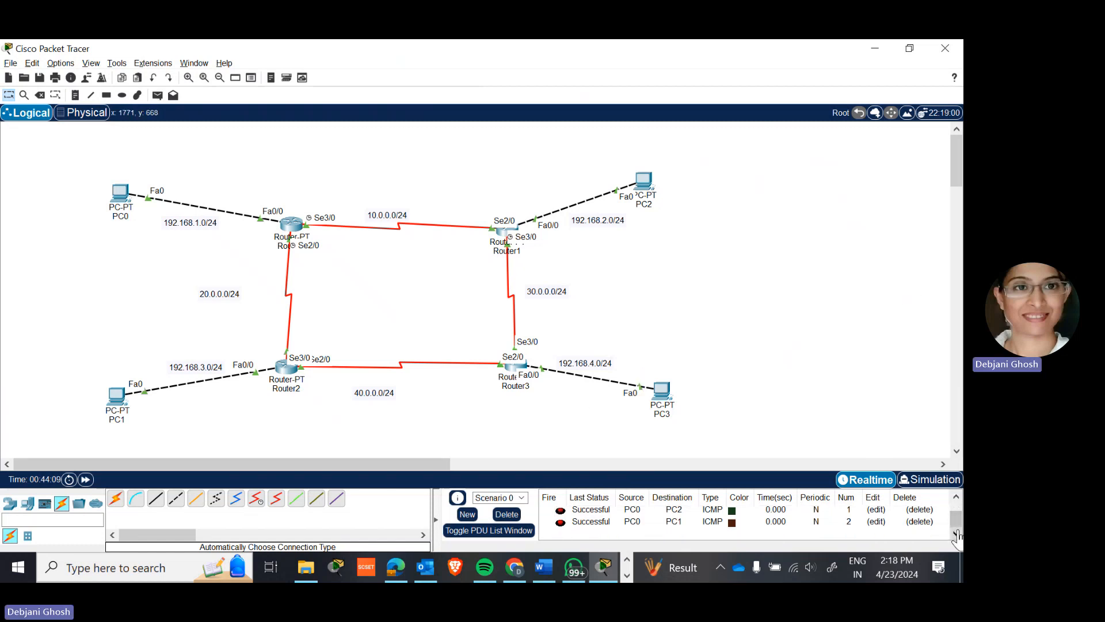
click(957, 497)
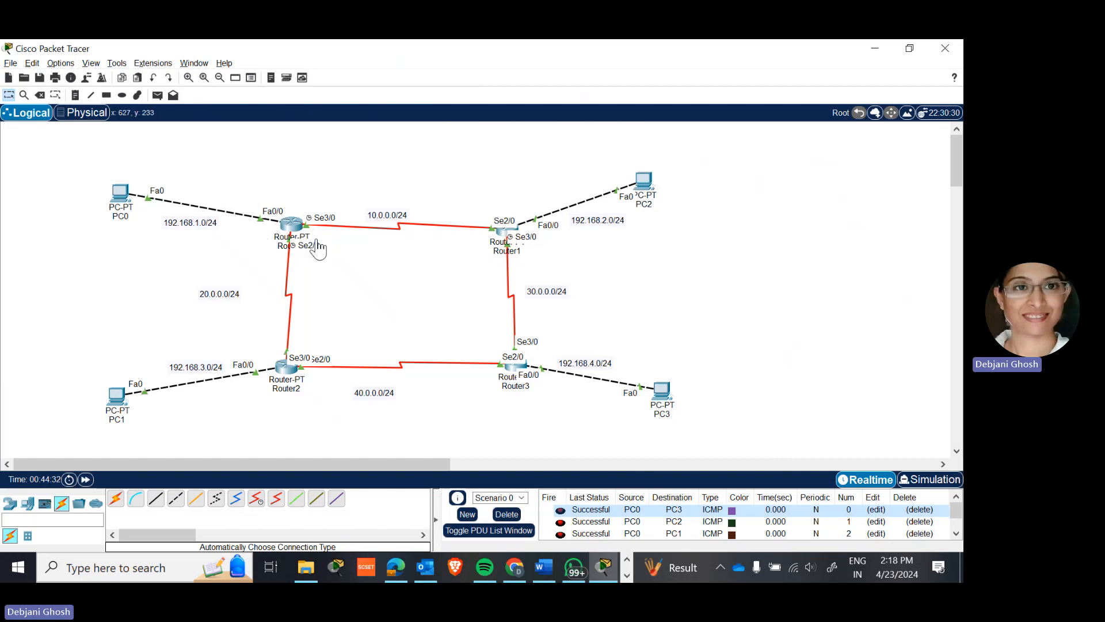
mouse_move(290, 240)
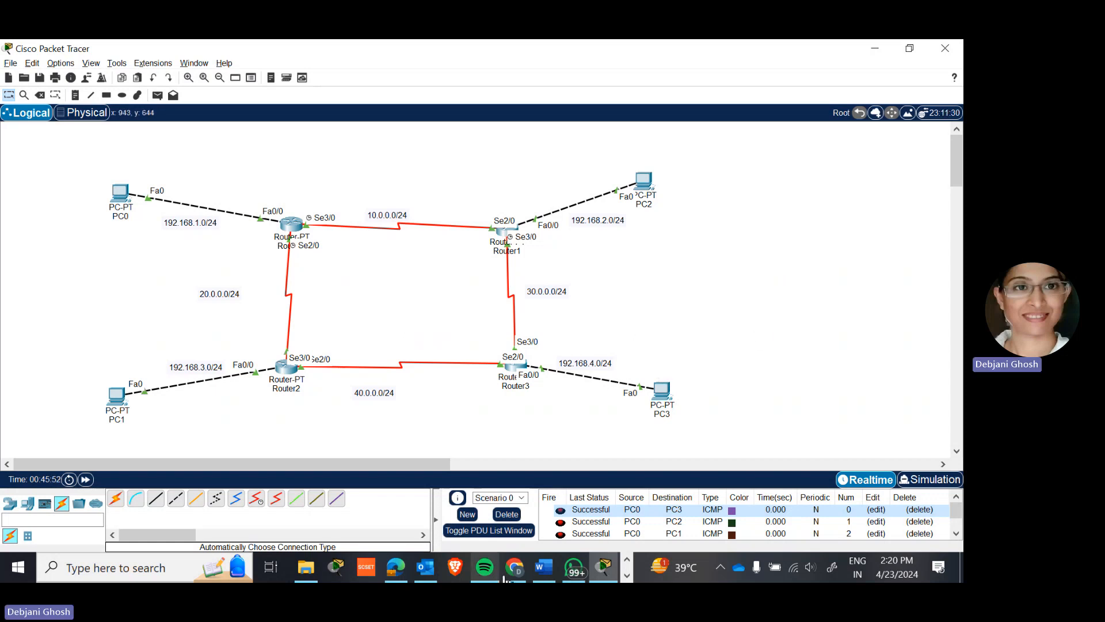
Step: Switch to the Microsoft Teams meeting window and open its Record and transcribe options
mouse_move(516, 575)
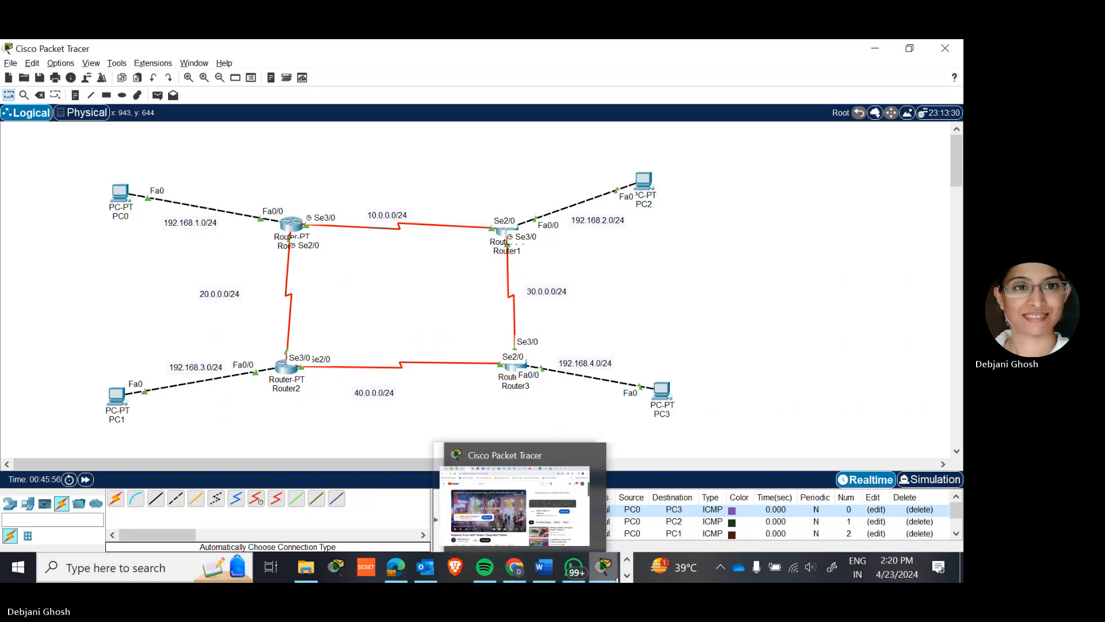
click(627, 576)
mouse_move(347, 567)
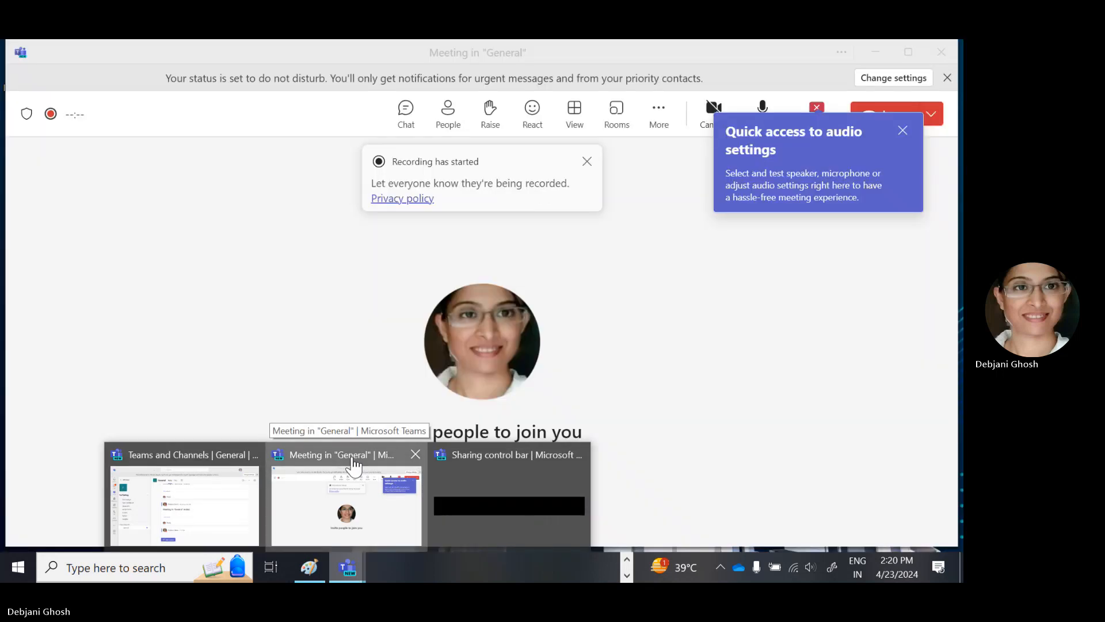
click(352, 468)
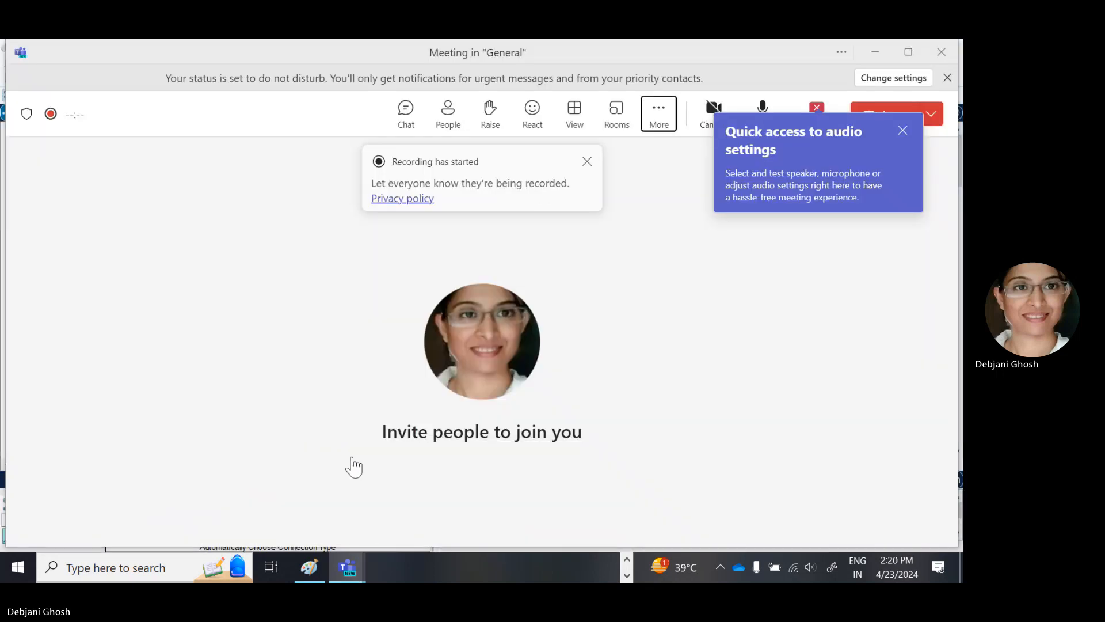
click(661, 114)
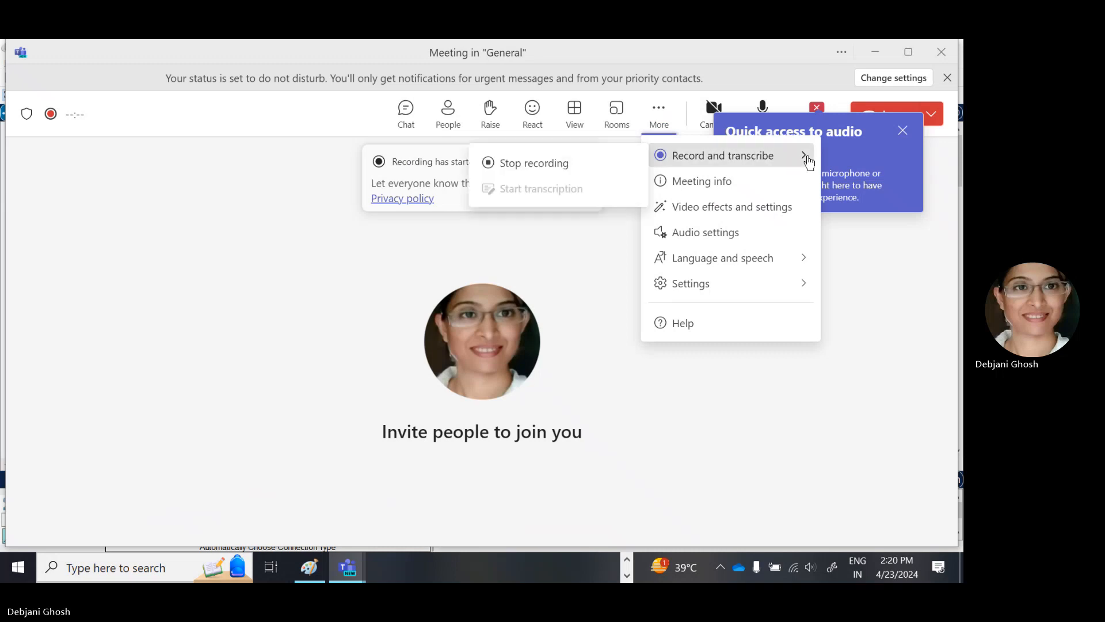
mouse_move(806, 156)
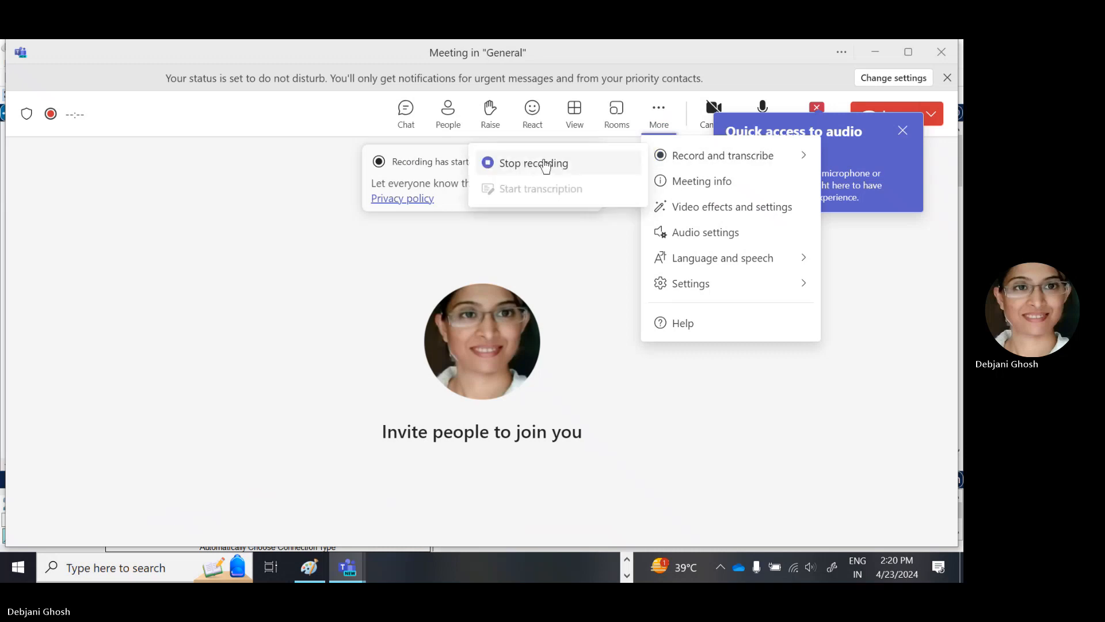